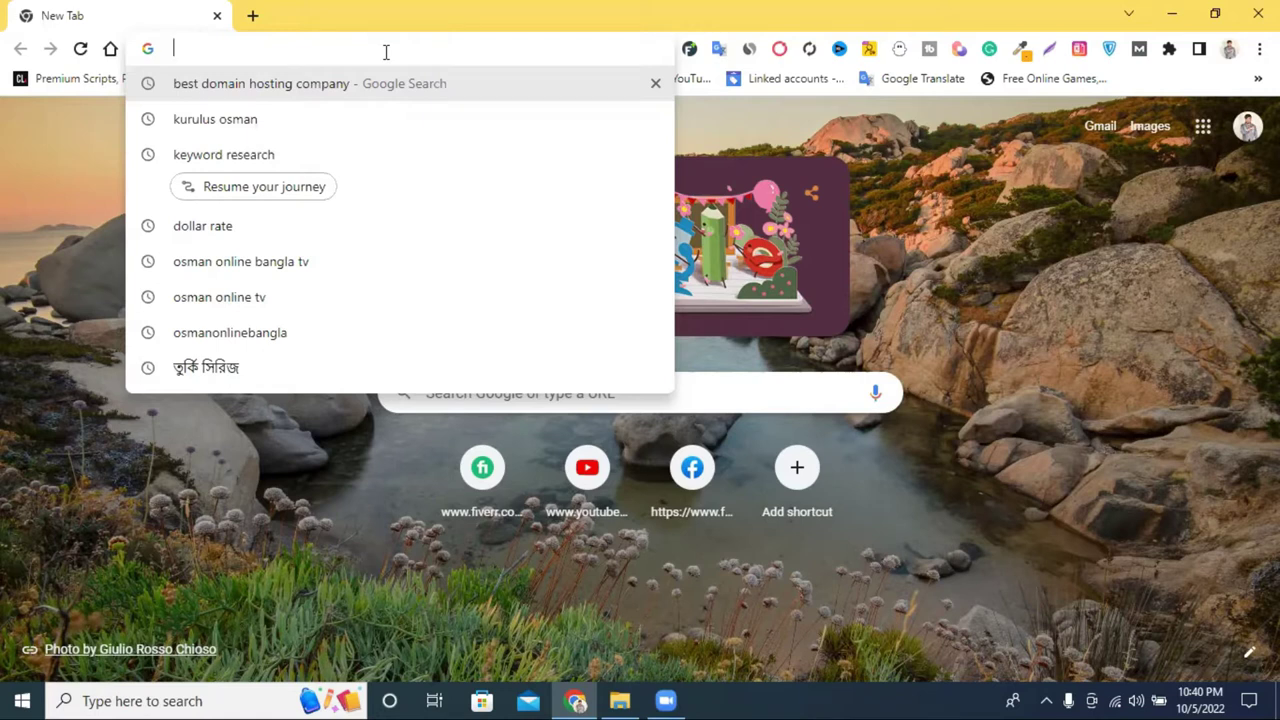
# Step: Search Google for webmaster tools and open the Google Search Console Tools result
pyautogui.write('g')
pyautogui.press('BackSpace')
pyautogui.press('BackSpace')
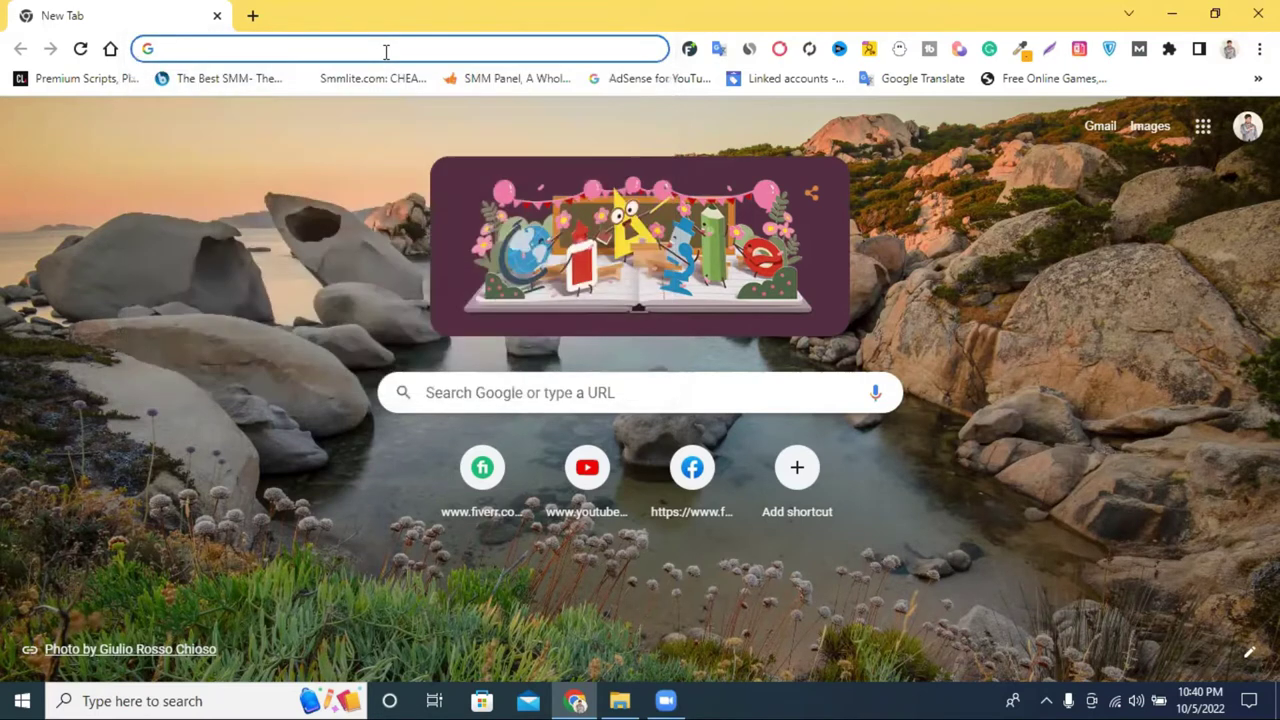
pyautogui.write('web')
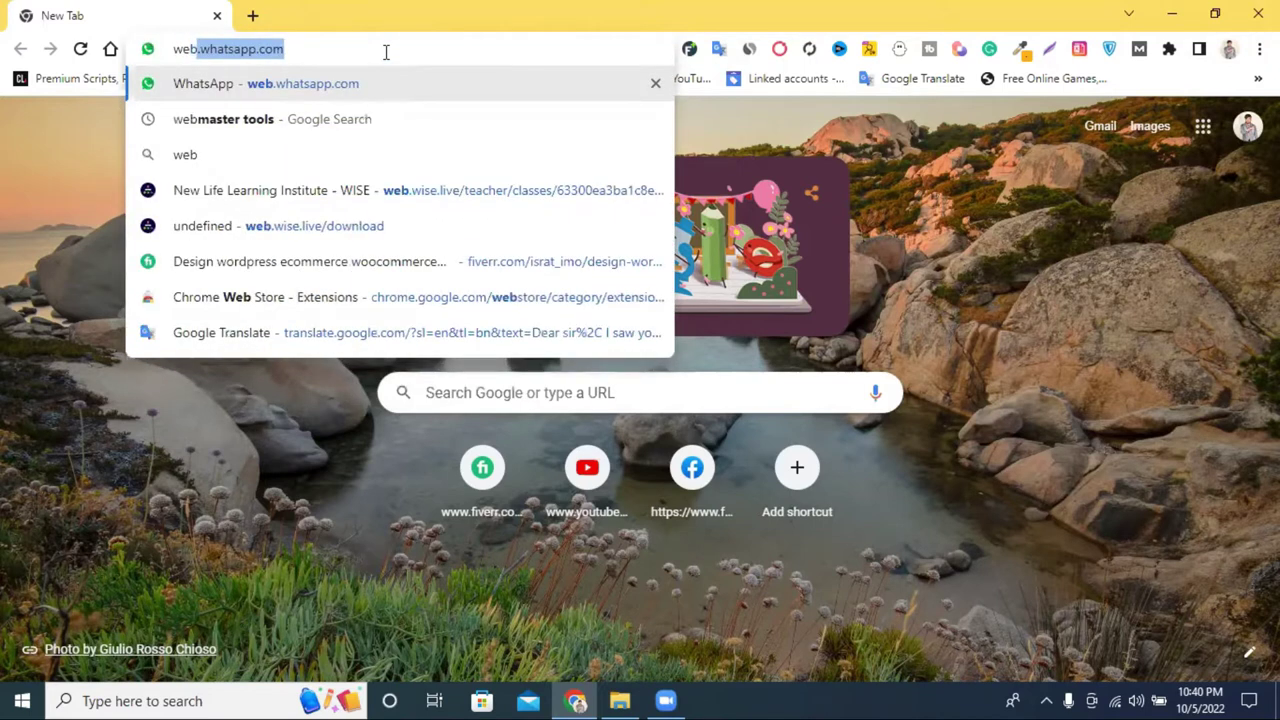
pyautogui.click(351, 121)
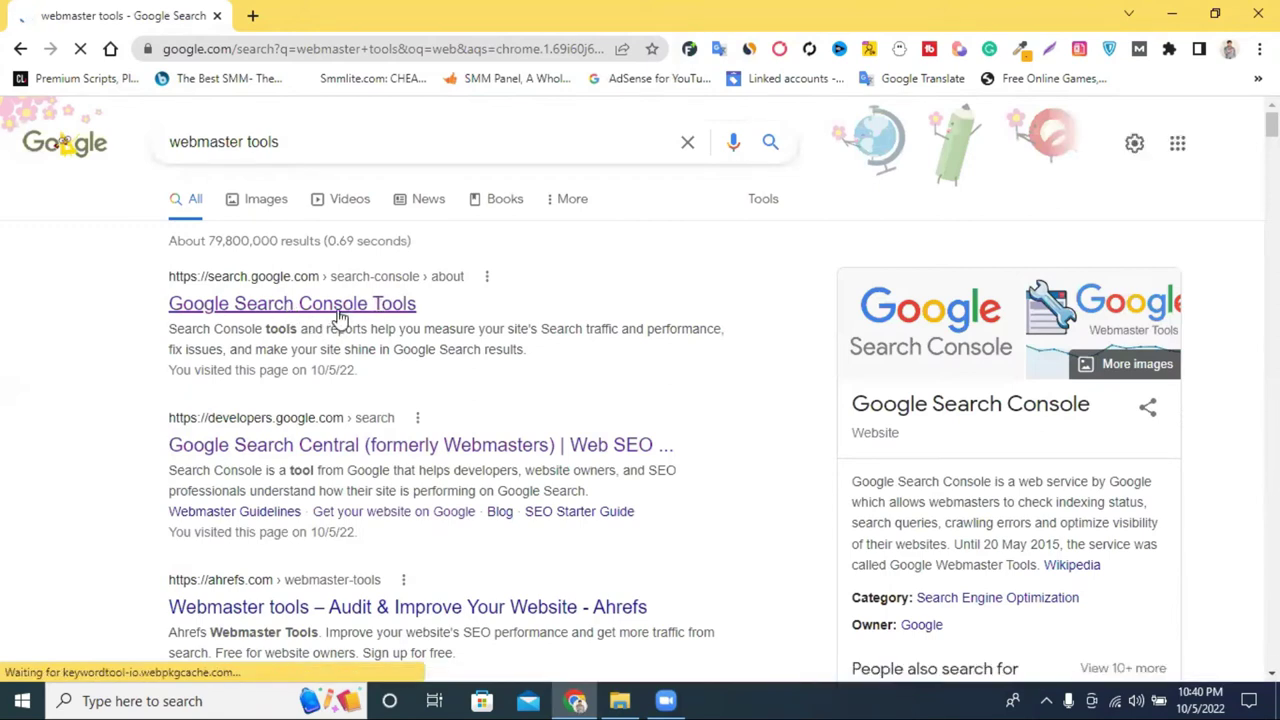
pyautogui.click(340, 310)
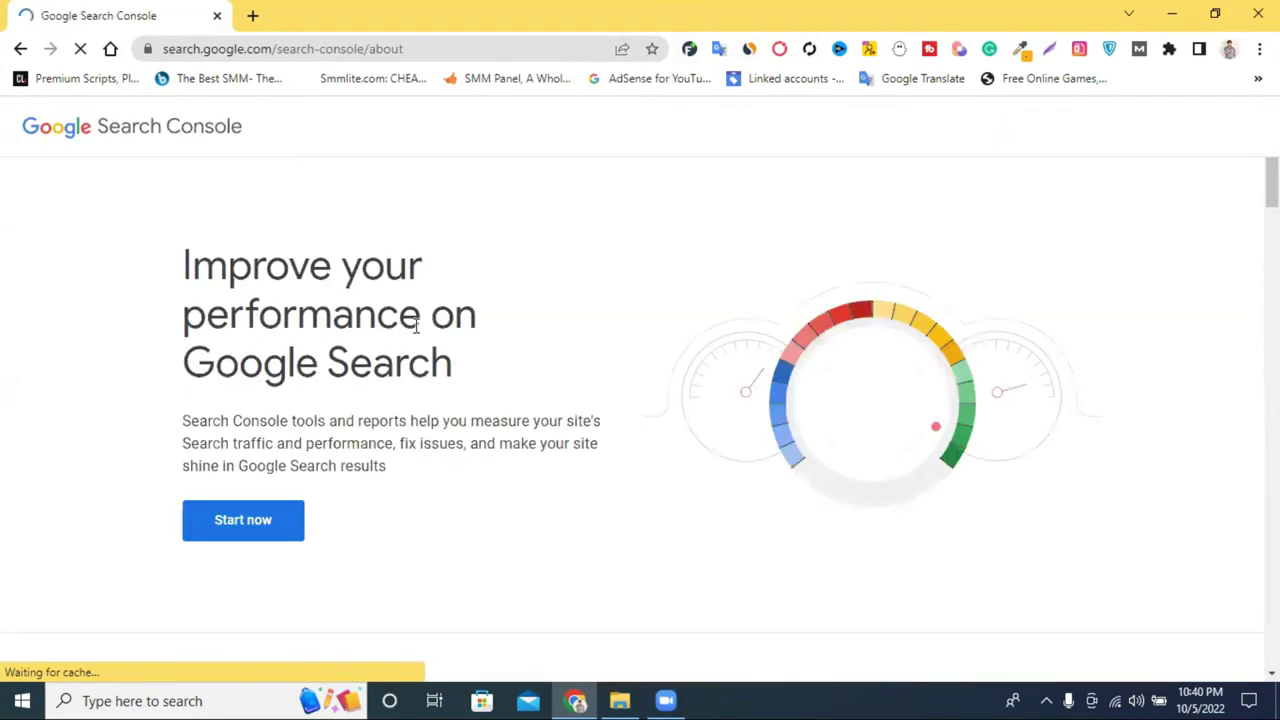
# Step: Start Google Search Console to reach the choice between the Domain and URL prefix property types
pyautogui.scroll(-1, 416, 325)
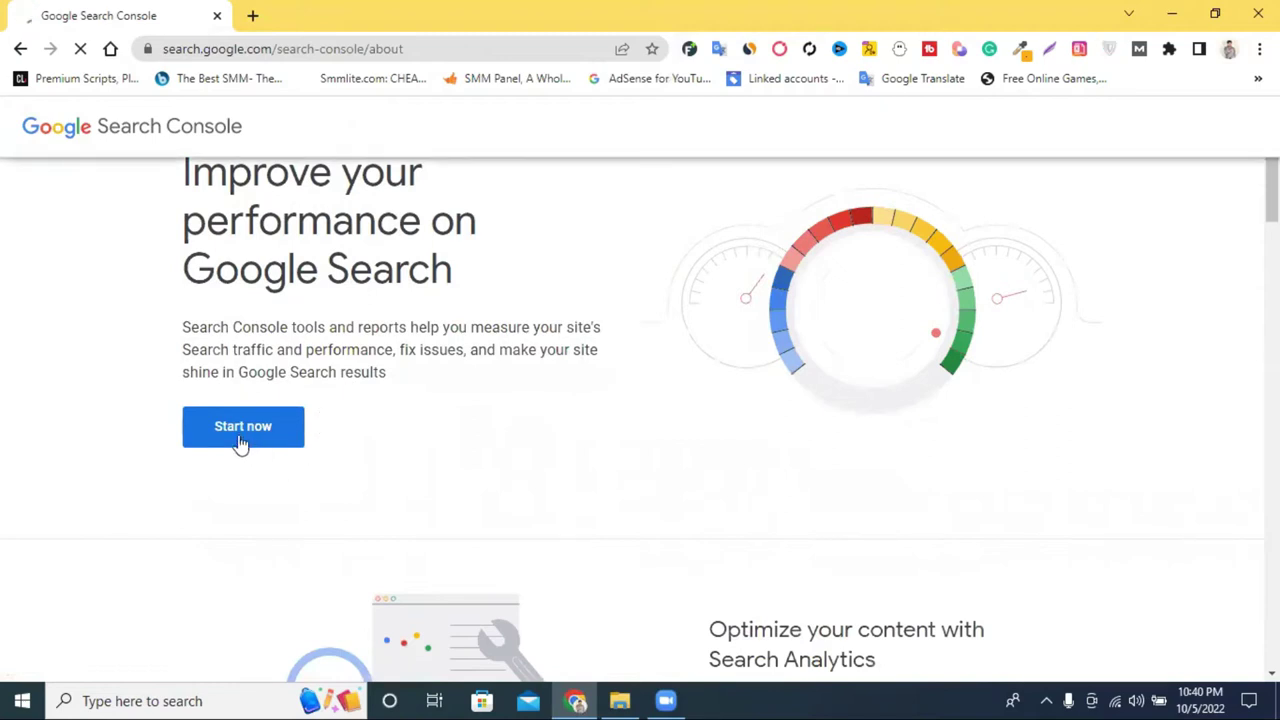
pyautogui.click(240, 440)
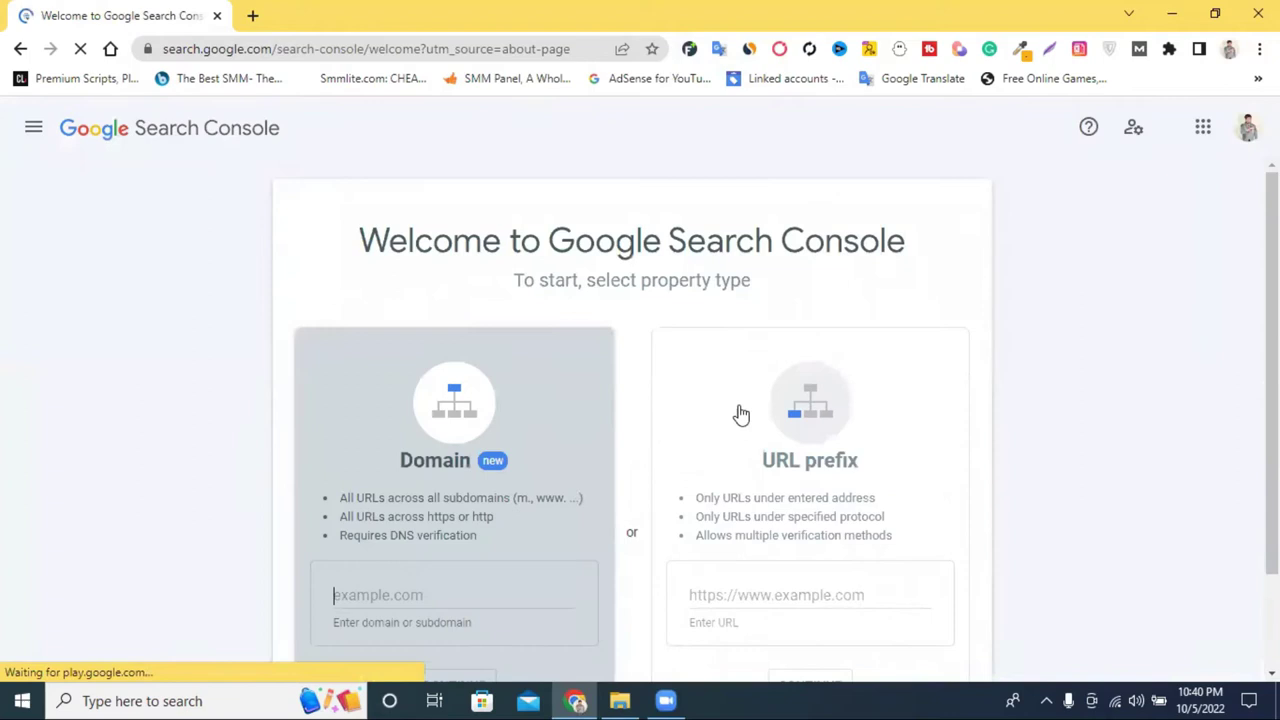
pyautogui.scroll(-2, 894, 380)
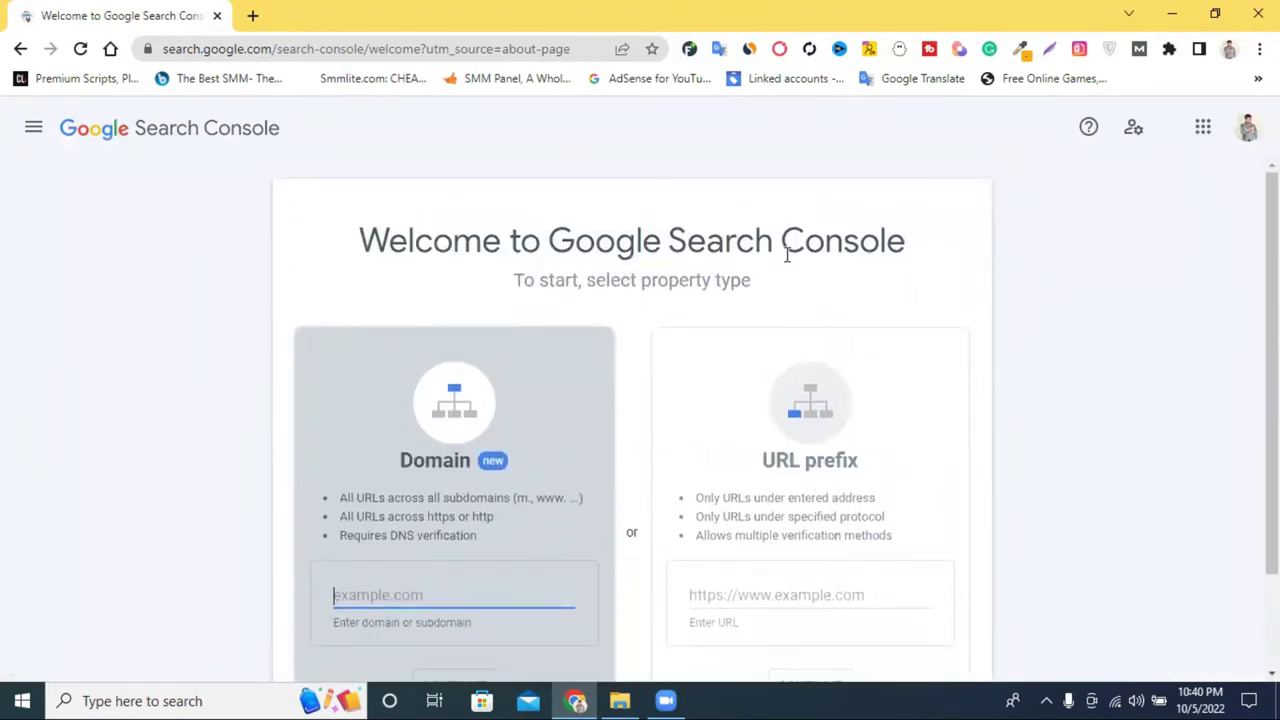
pyautogui.scroll(-1, 877, 371)
pyautogui.scroll(-1, 545, 275)
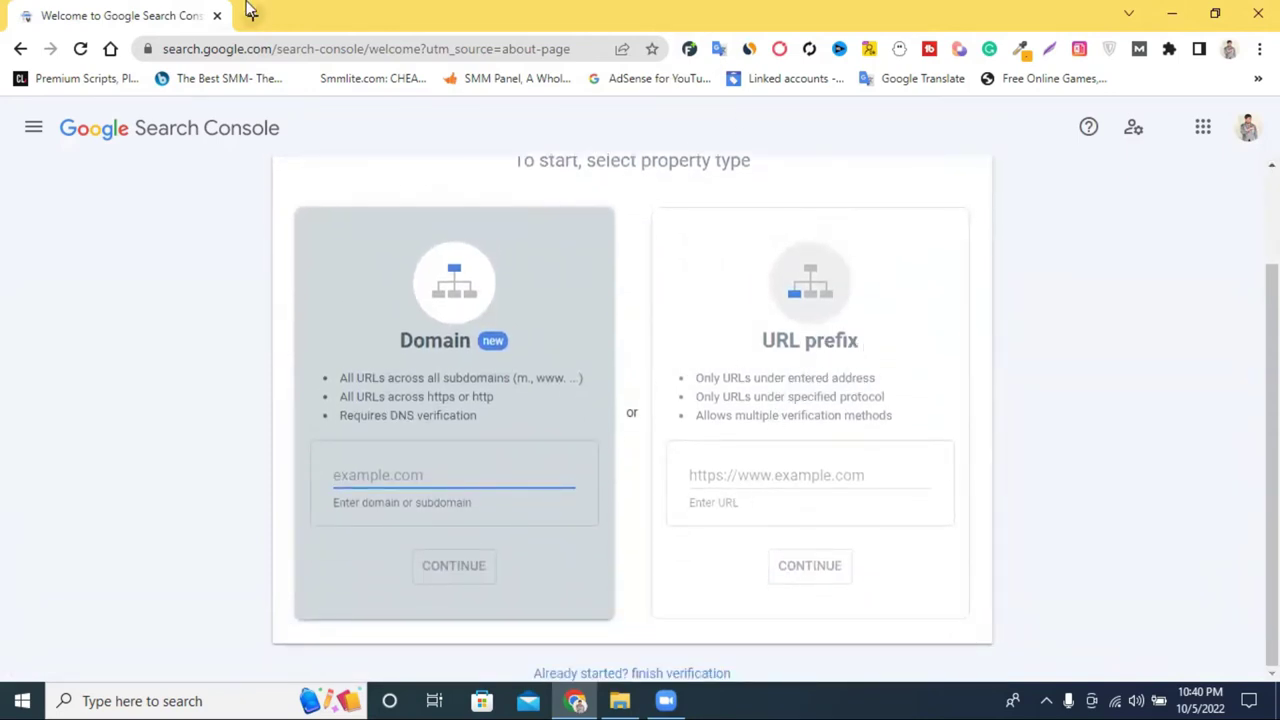
# Step: Open newlifelearninginstitutebd.com/wp-admin in a new browser tab
pyautogui.hotkey('ctrl', 't')
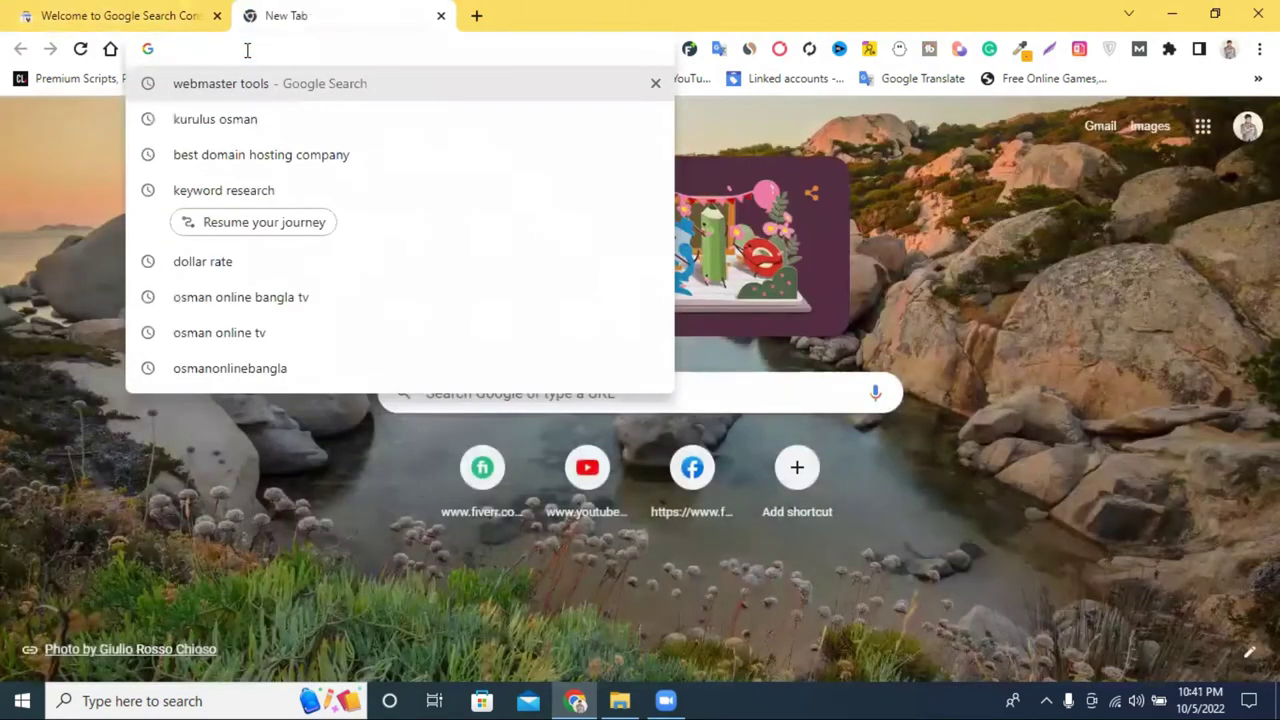
pyautogui.write('newlifelearninginstitutebd.com')
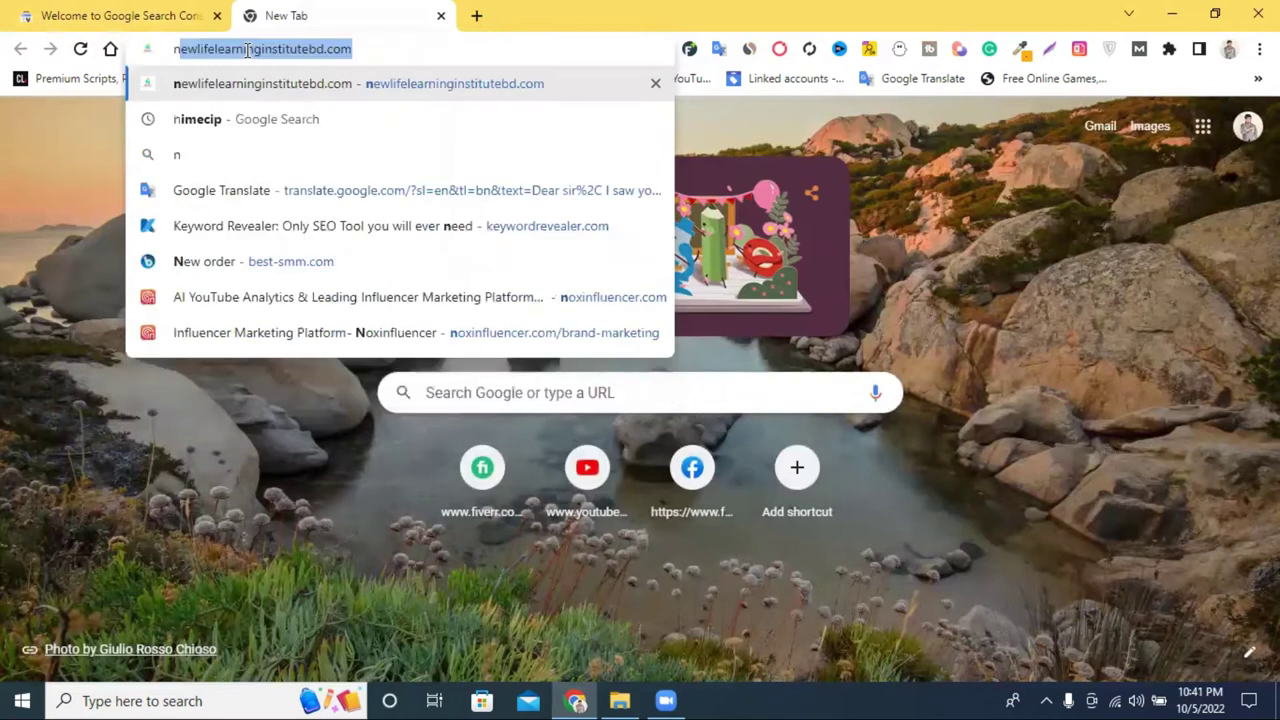
pyautogui.click(374, 44)
pyautogui.write('w')
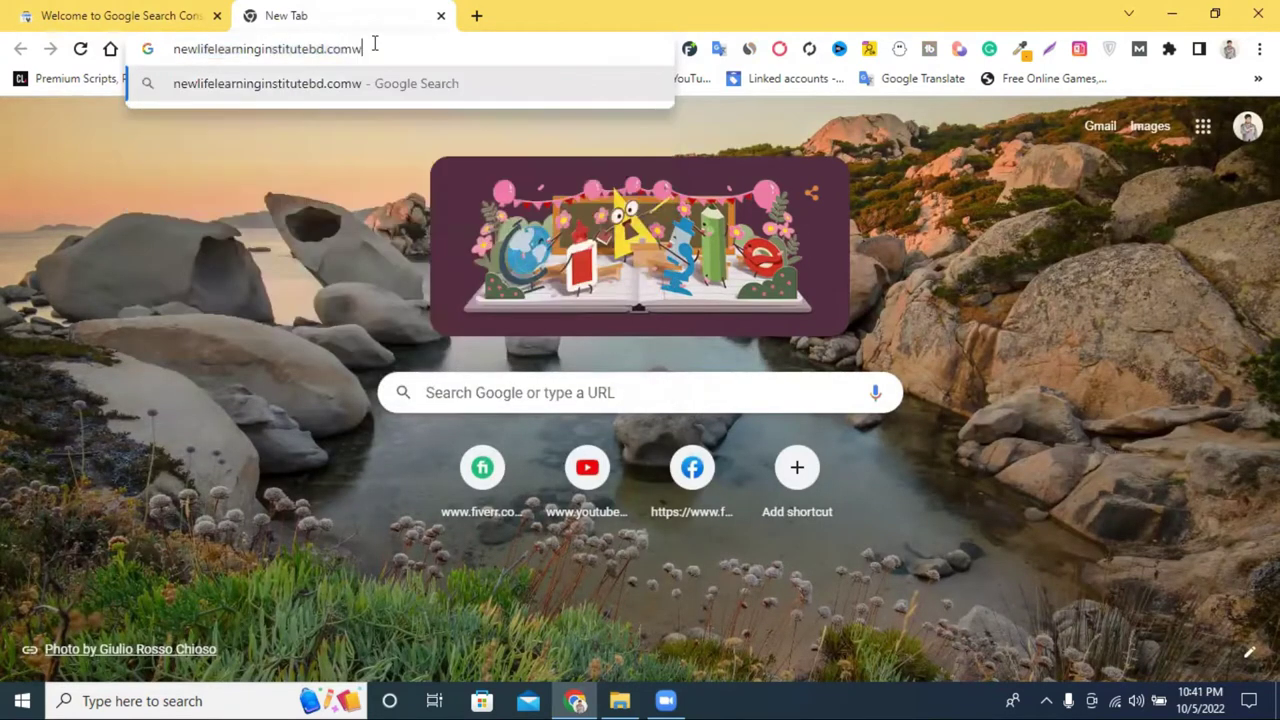
pyautogui.press('BackSpace')
pyautogui.write('/wp')
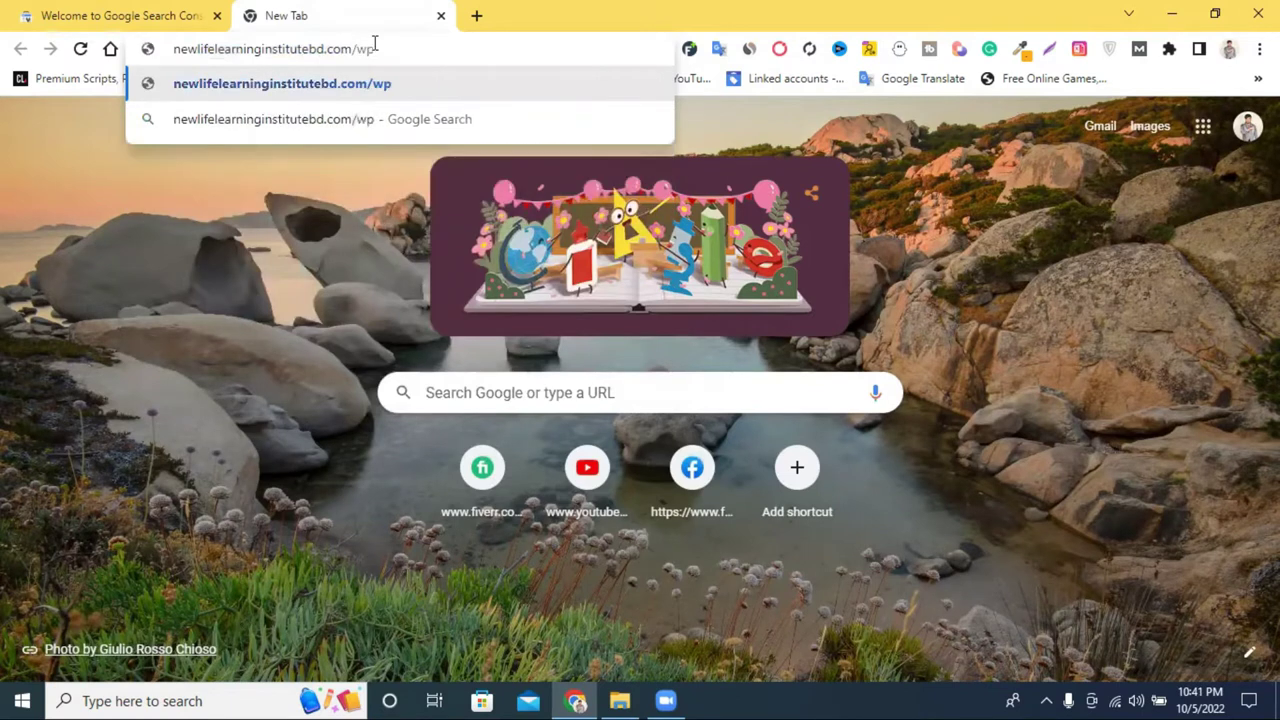
pyautogui.write('-adm')
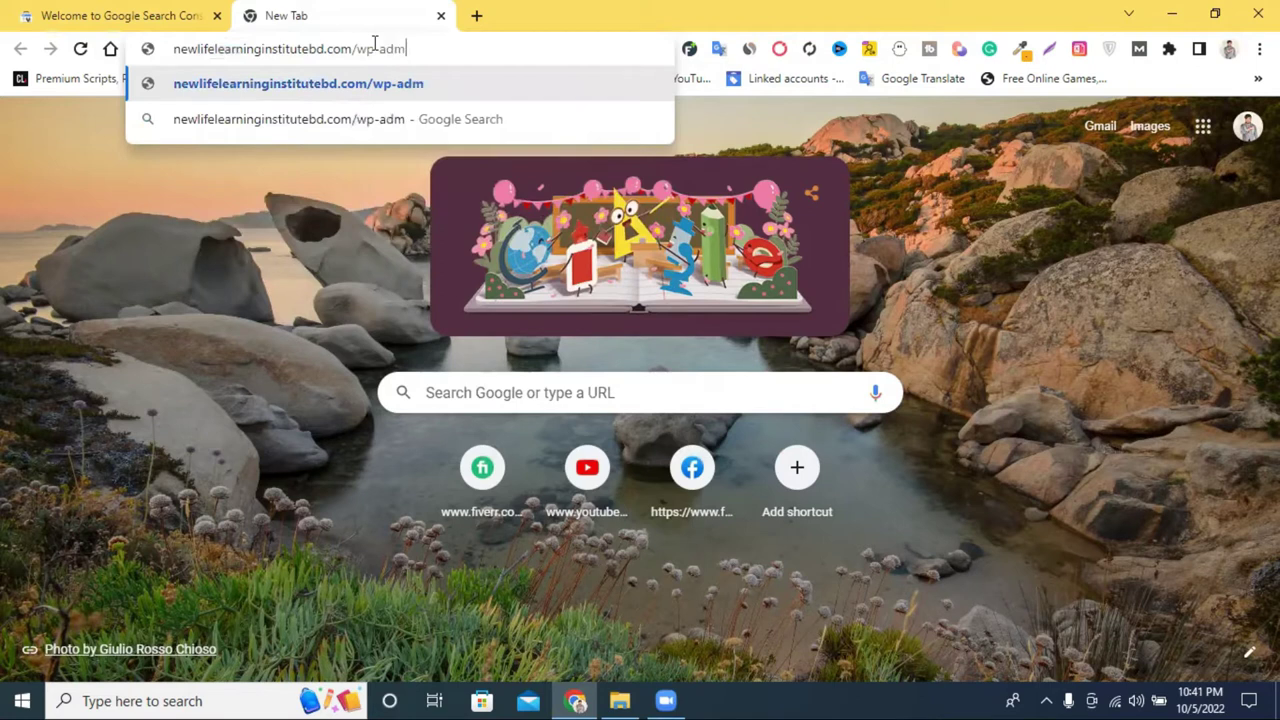
pyautogui.write('in')
pyautogui.press('Return')
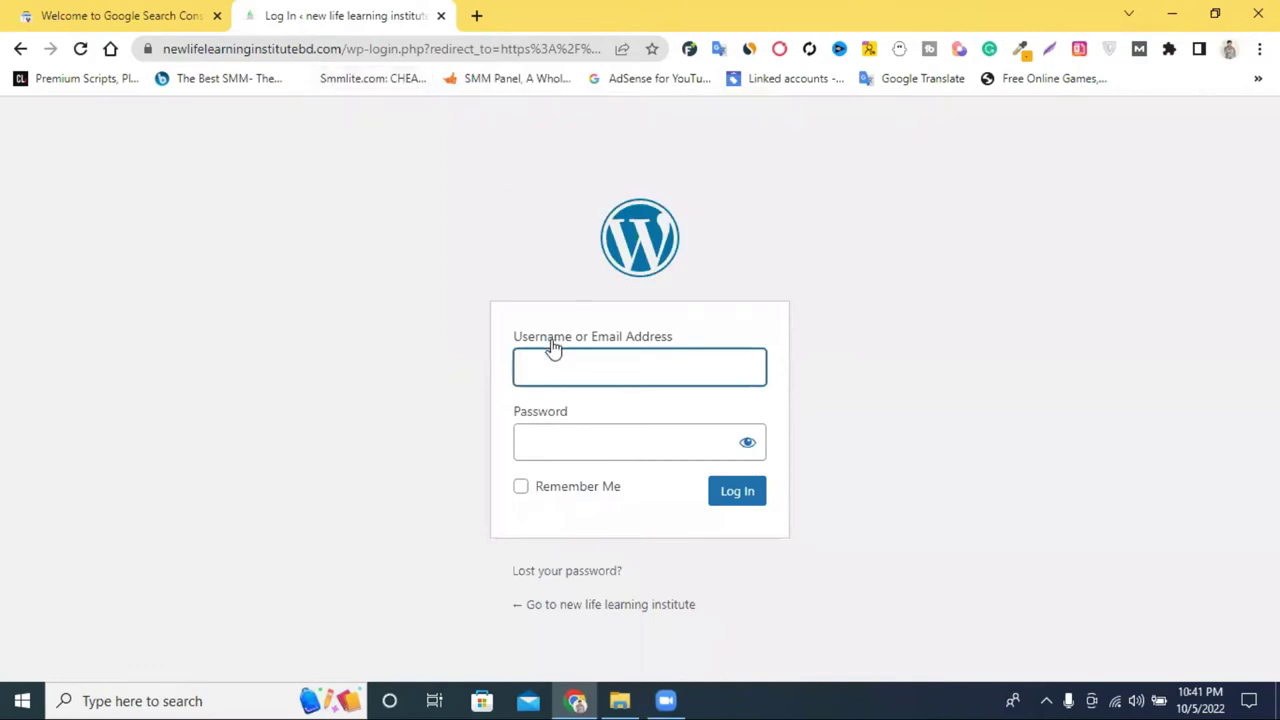
pyautogui.click(567, 355)
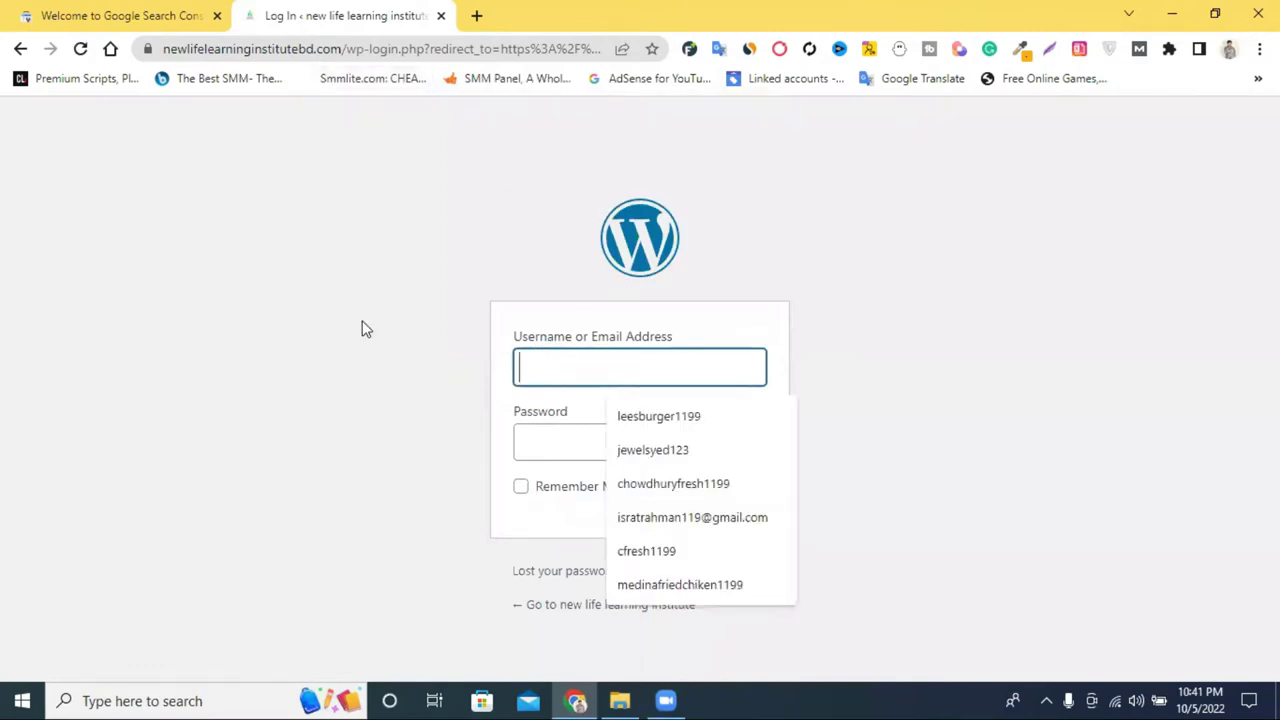
pyautogui.click(563, 275)
pyautogui.click(545, 374)
pyautogui.click(908, 320)
pyautogui.click(620, 356)
pyautogui.click(343, 326)
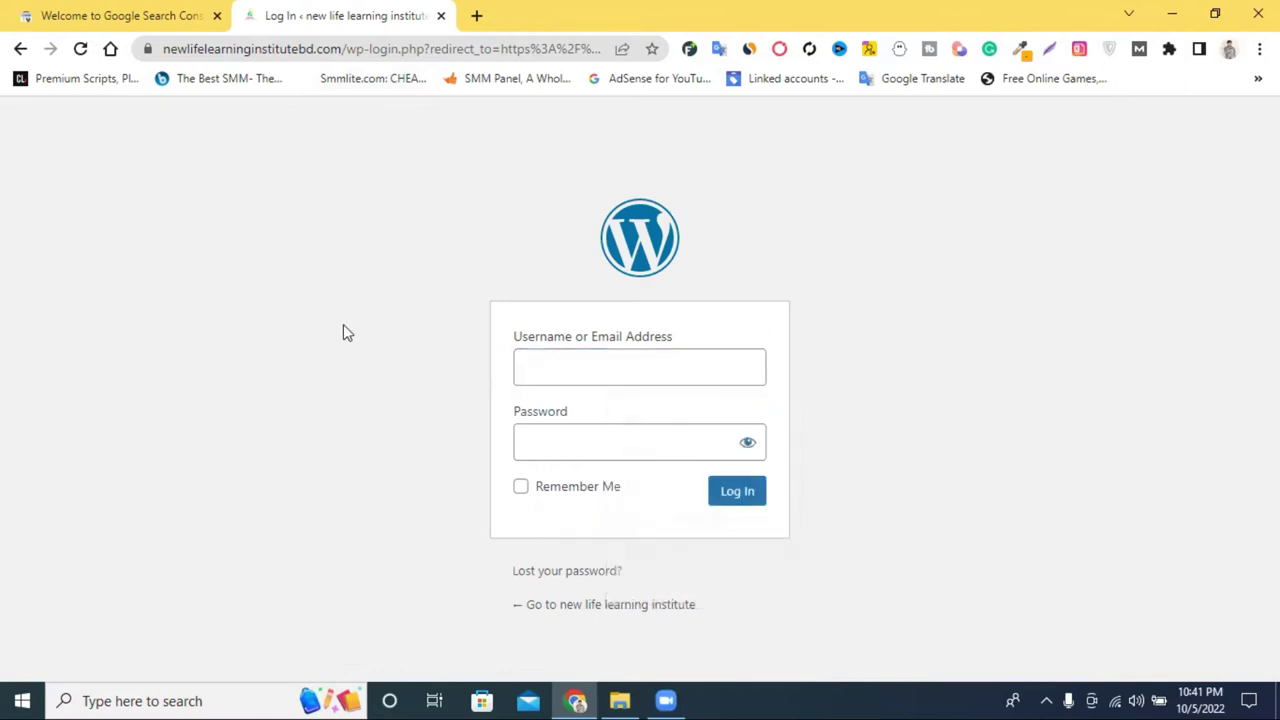
pyautogui.click(538, 369)
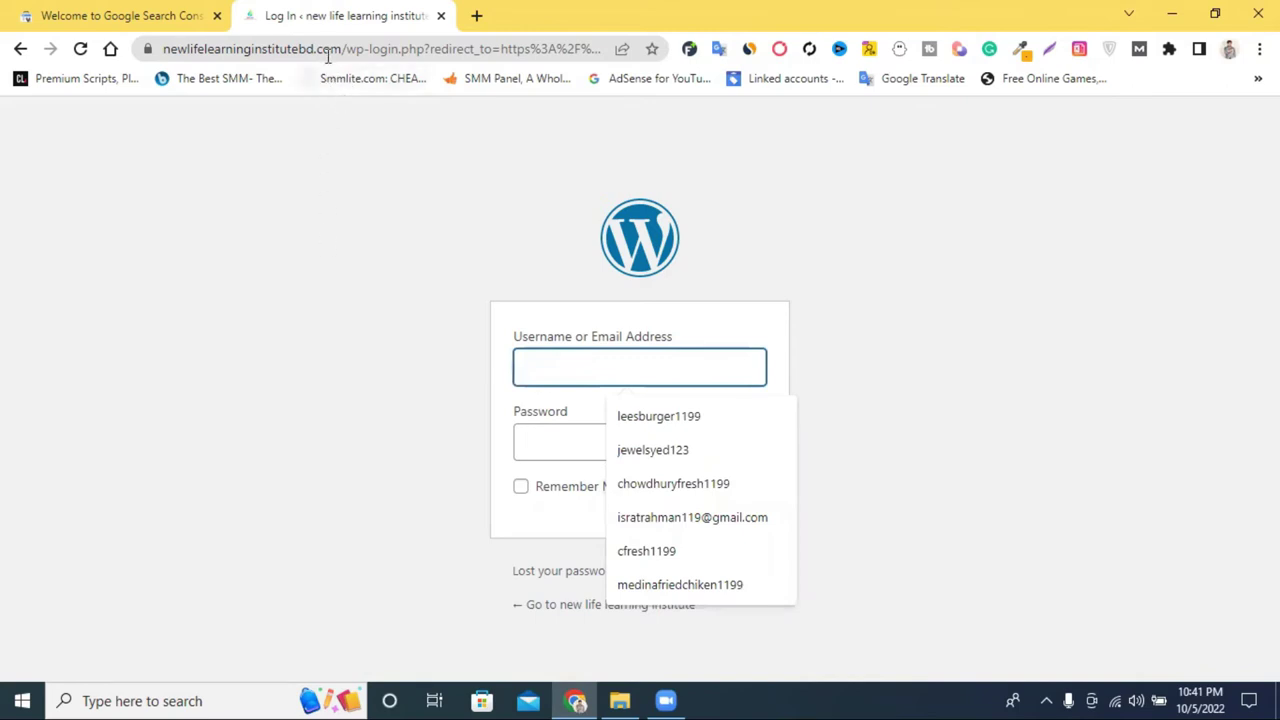
# Step: Copy the site's domain name without .com from the web address and paste it as the WordPress login username
pyautogui.moveTo(313, 48); pyautogui.dragTo(183, 50)
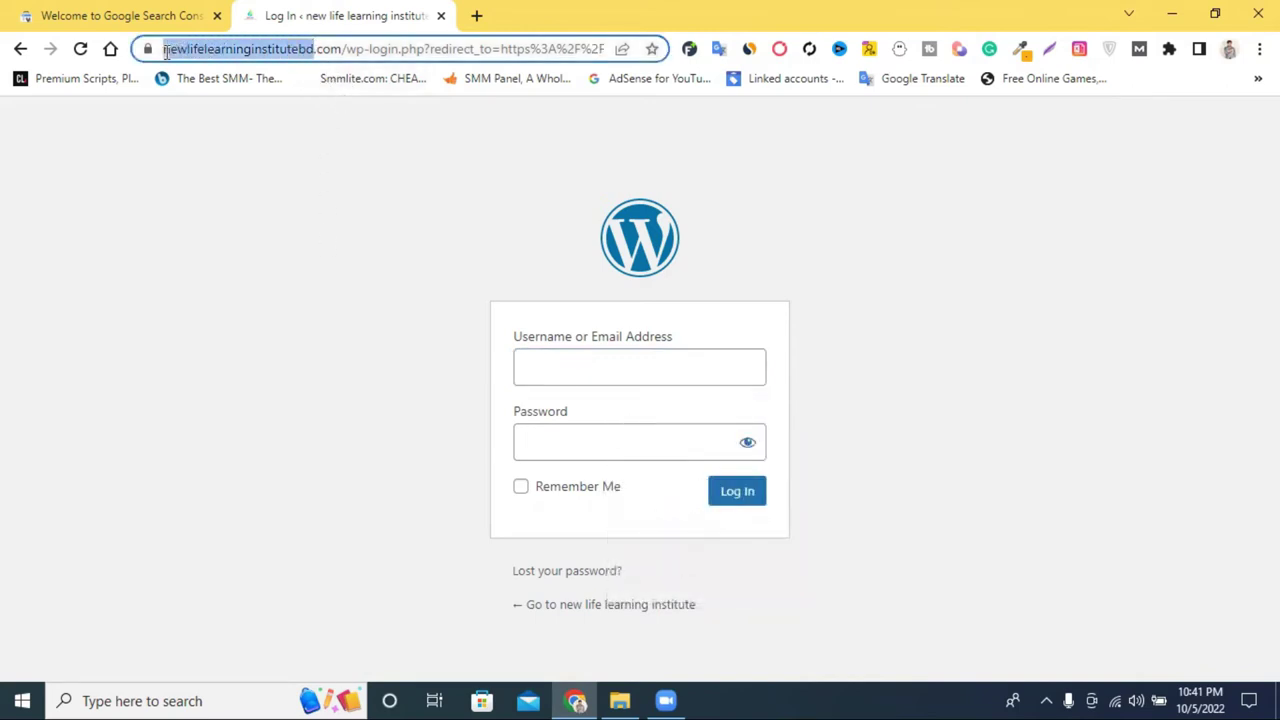
pyautogui.rightClick(232, 50)
pyautogui.click(314, 154)
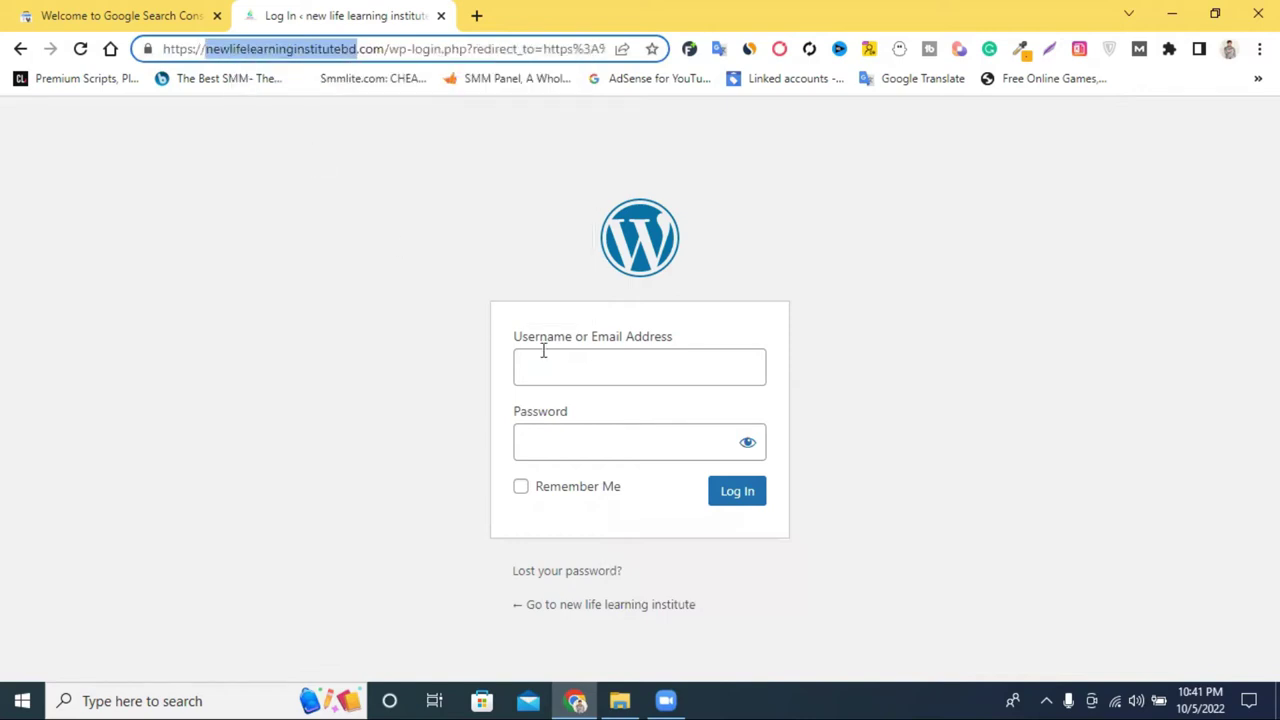
pyautogui.click(545, 360)
pyautogui.rightClick(549, 358)
pyautogui.click(651, 531)
# Step: Enter the account password and try to log in to WordPress
pyautogui.click(605, 440)
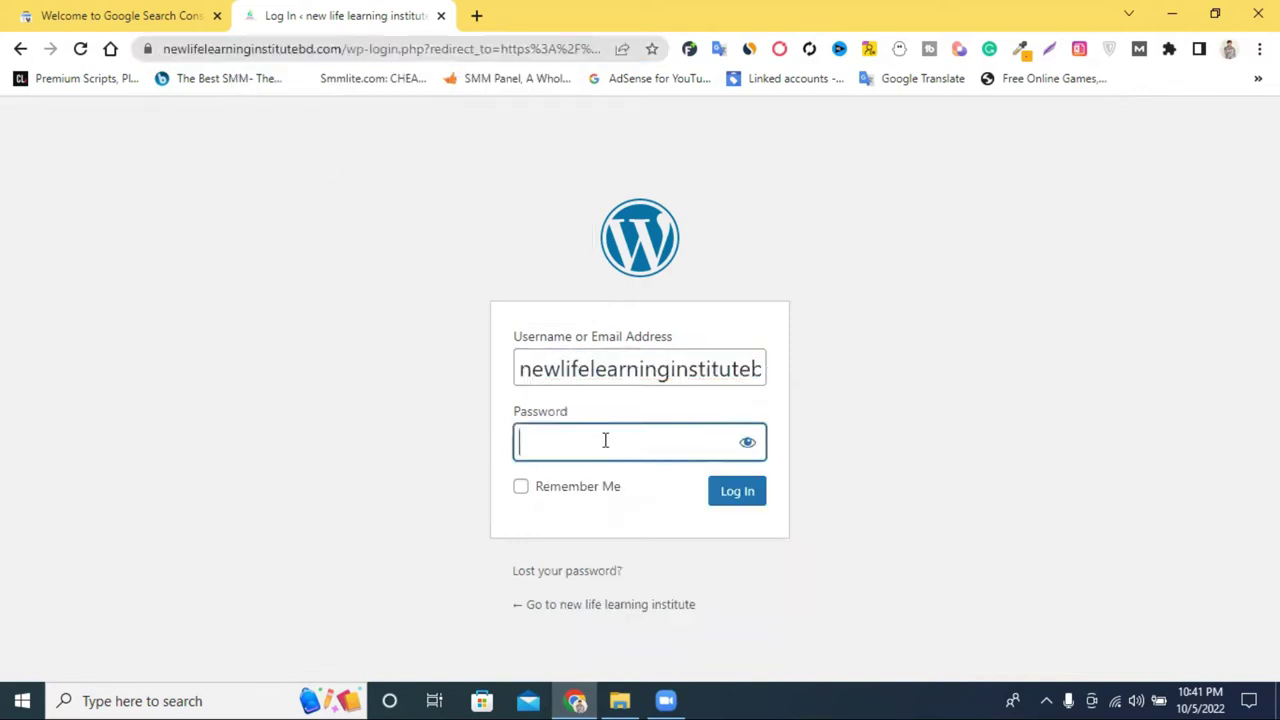
pyautogui.write('••')
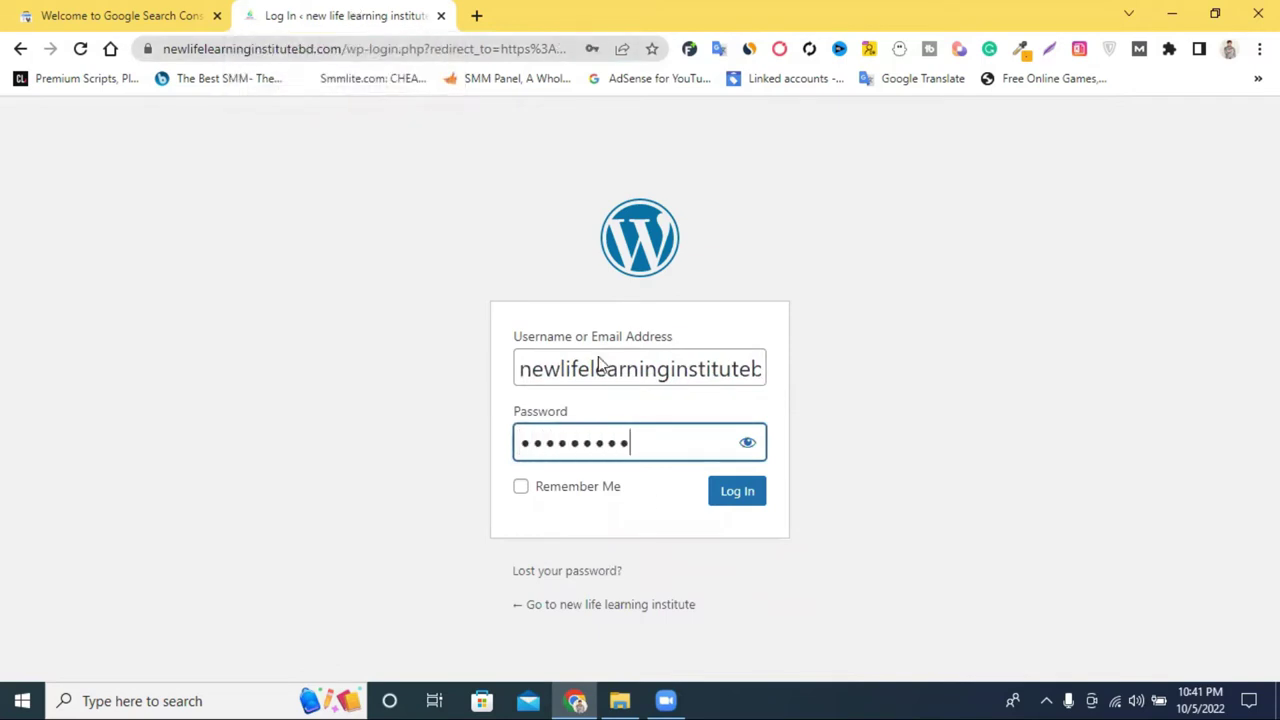
pyautogui.click(725, 502)
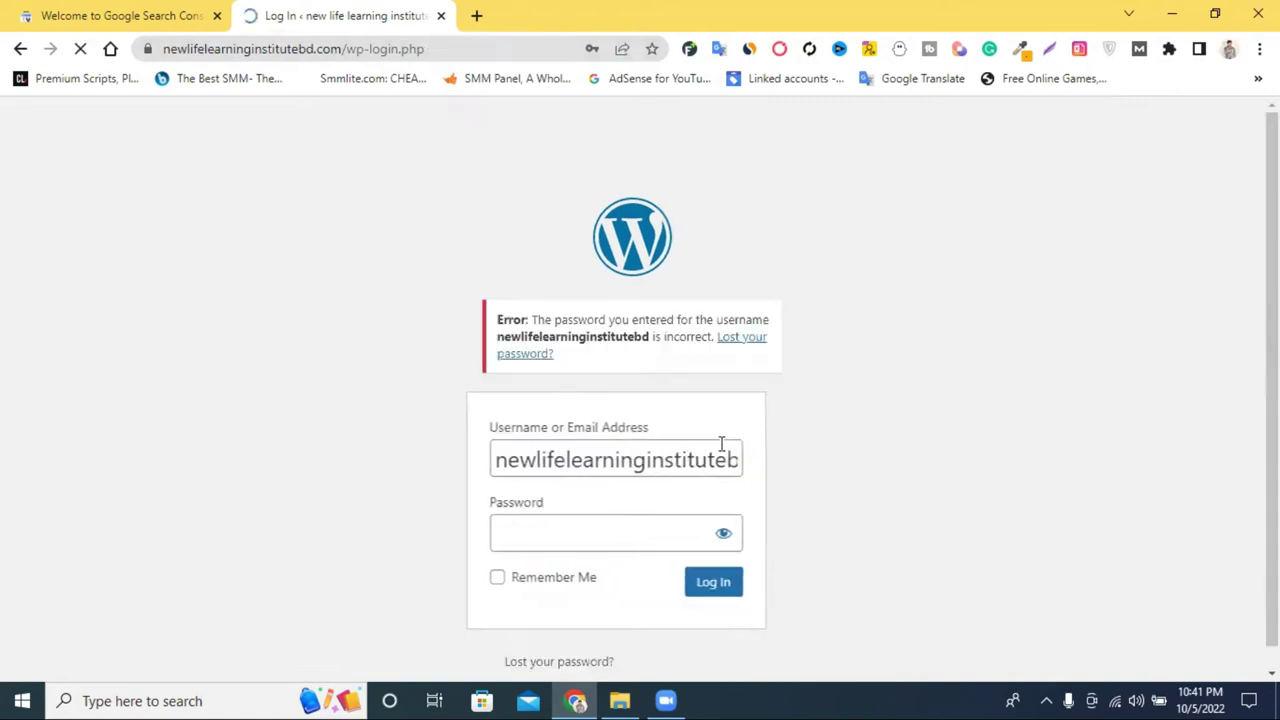
# Step: Check the entered username, re-enter the account password, and log in to WordPress with Remember Me enabled
pyautogui.scroll(-1, 719, 443)
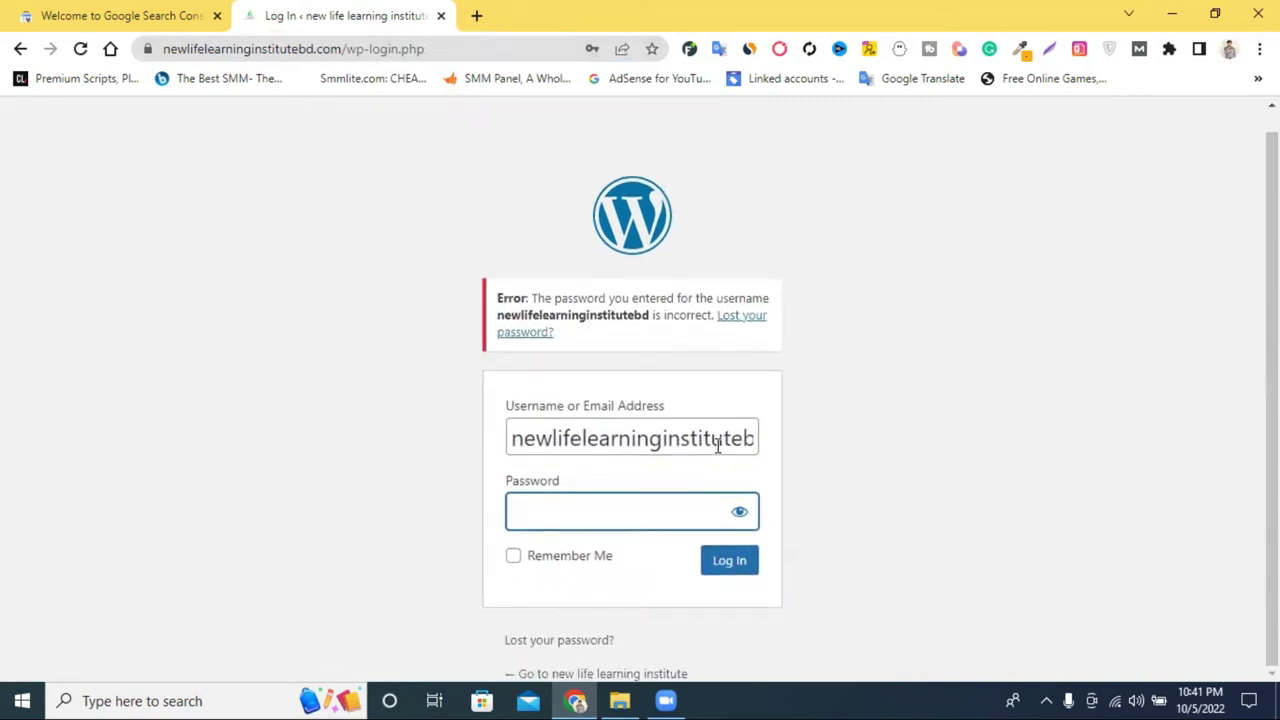
pyautogui.moveTo(723, 443); pyautogui.dragTo(443, 448)
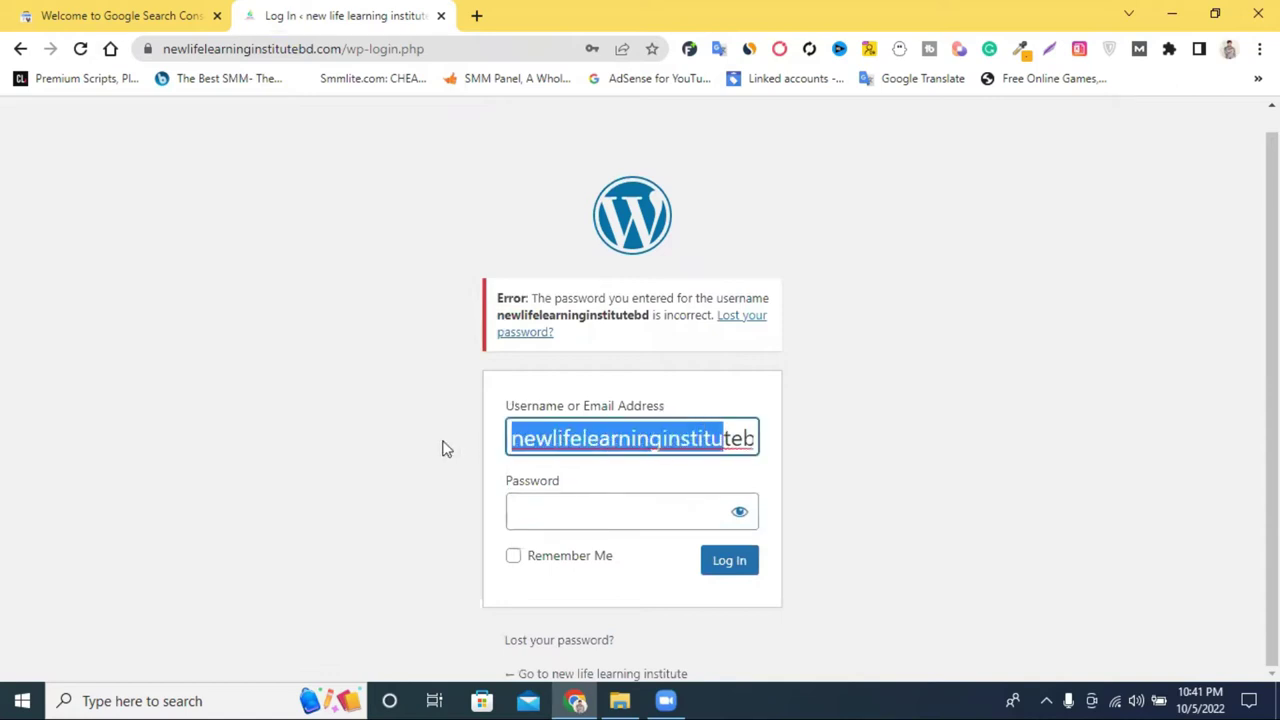
pyautogui.moveTo(716, 441); pyautogui.dragTo(757, 437)
pyautogui.click(716, 441)
pyautogui.click(732, 437)
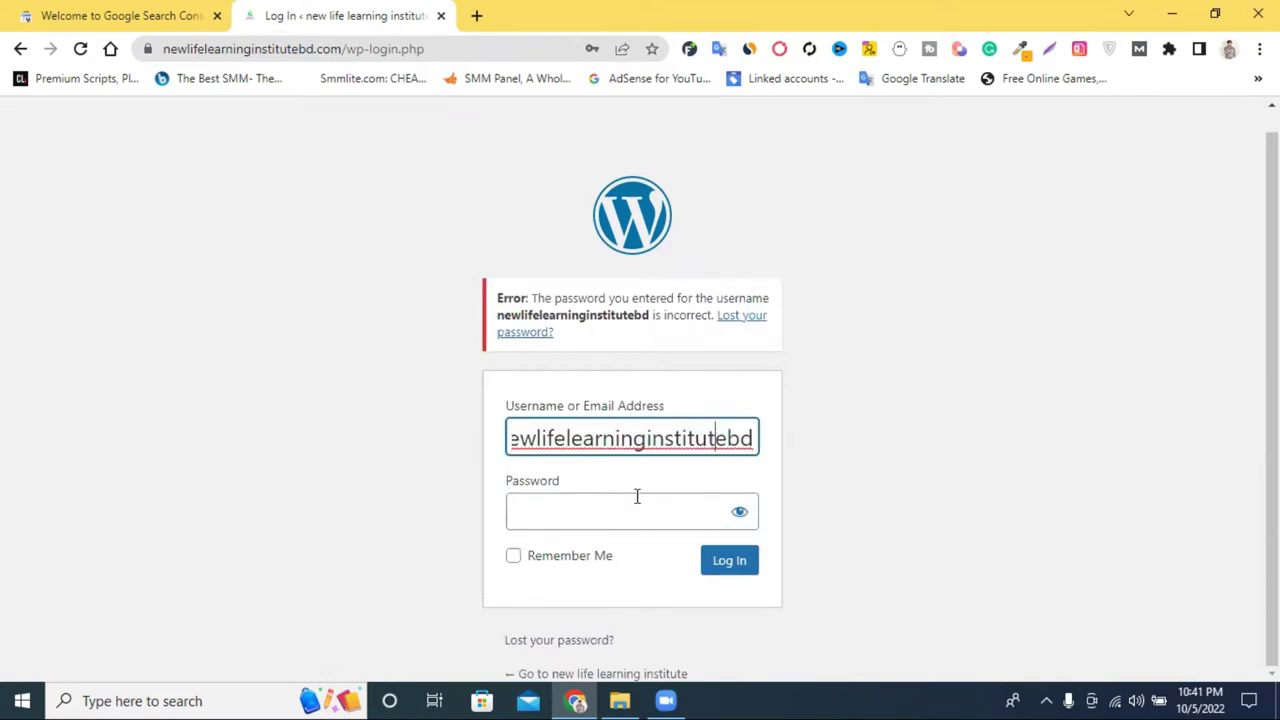
pyautogui.click(614, 523)
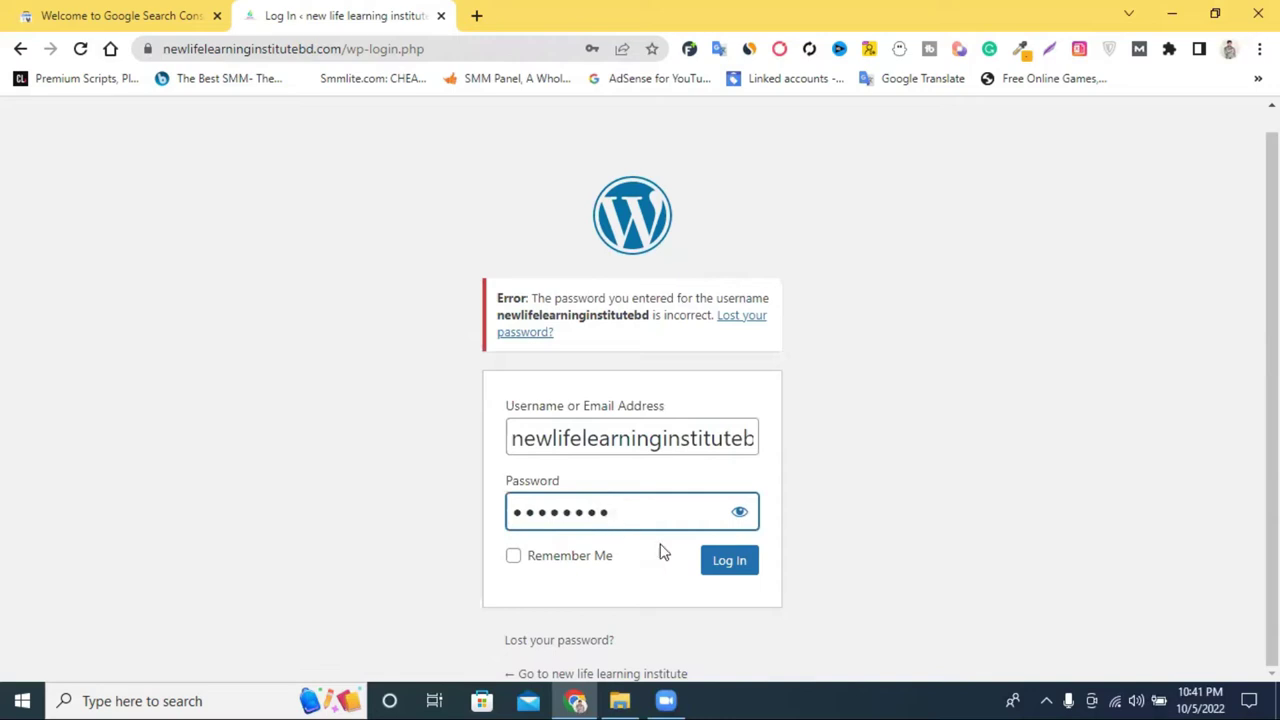
pyautogui.click(512, 557)
pyautogui.click(735, 563)
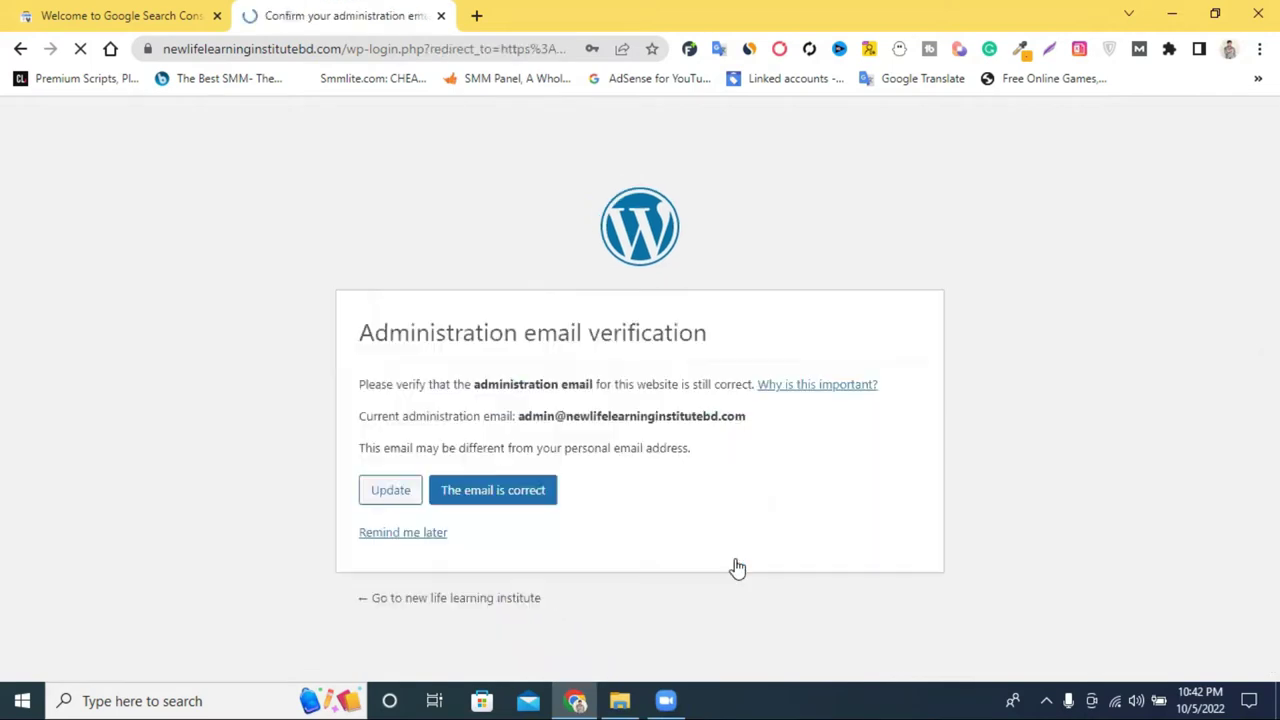
# Step: Choose to update the administration email on the verification page, continuing to the General Settings page
pyautogui.click(548, 316)
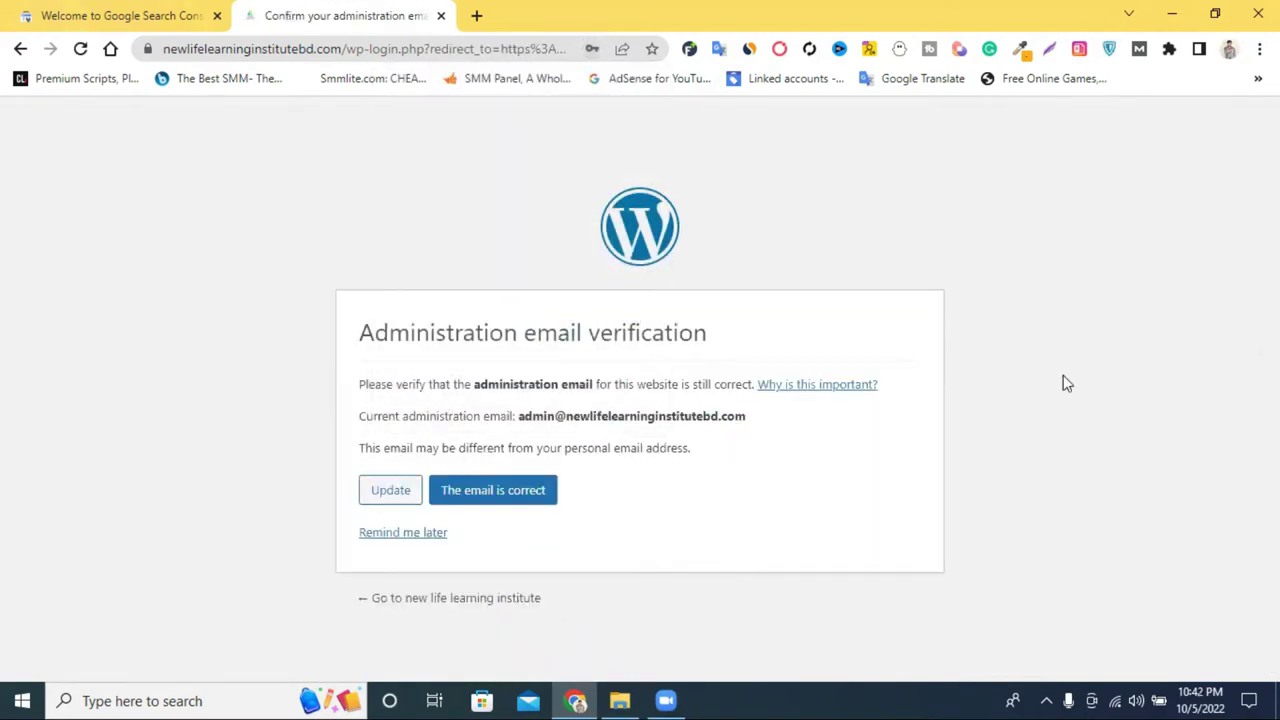
pyautogui.click(399, 496)
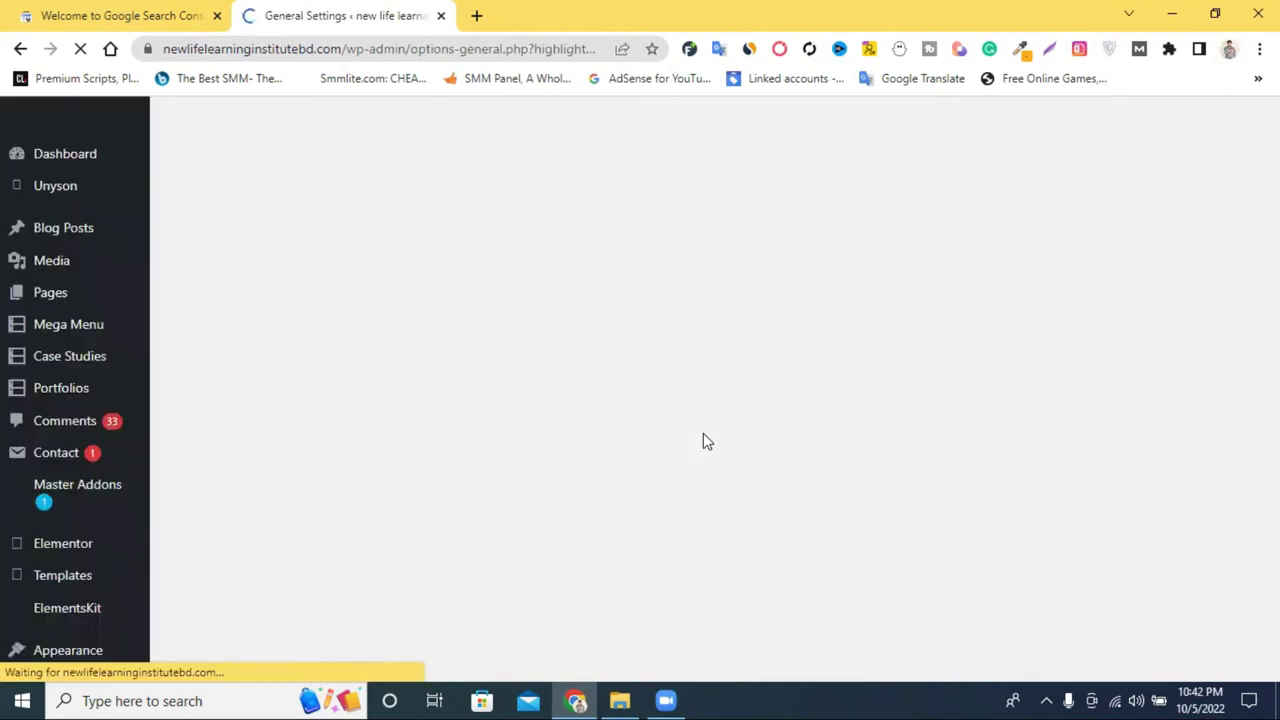
pyautogui.scroll(-4, 905, 310)
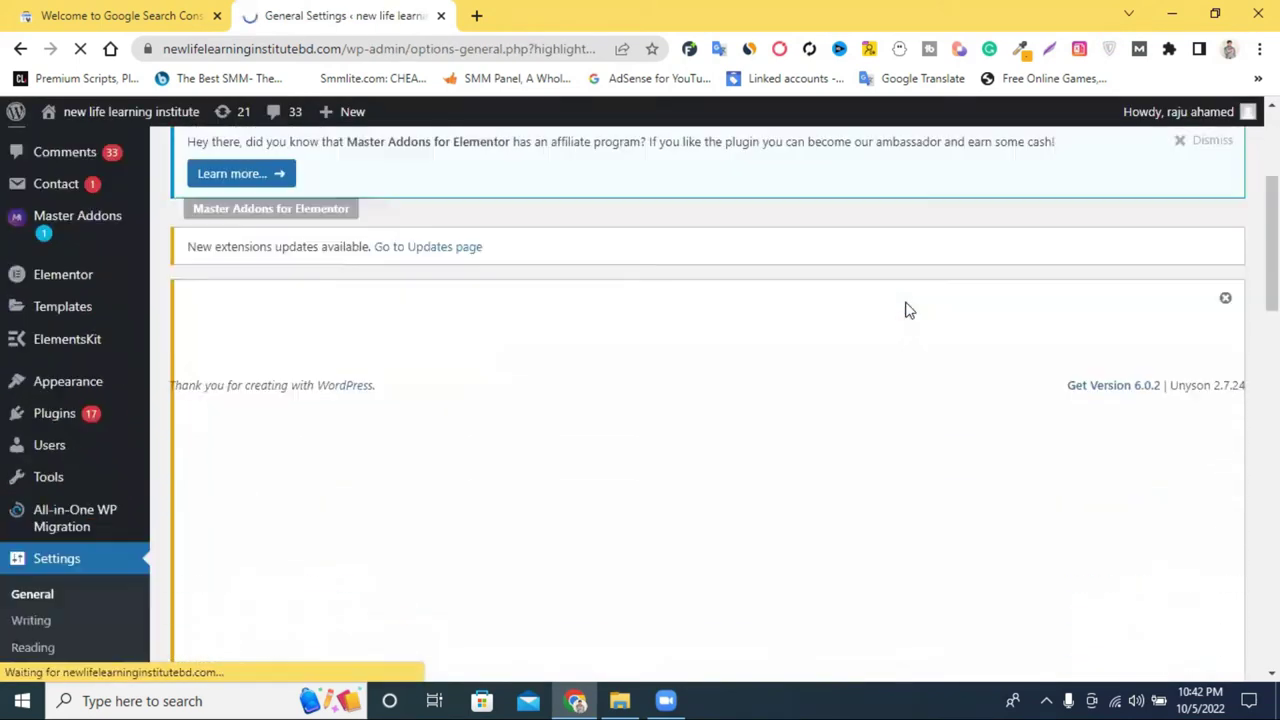
pyautogui.scroll(2, 960, 310)
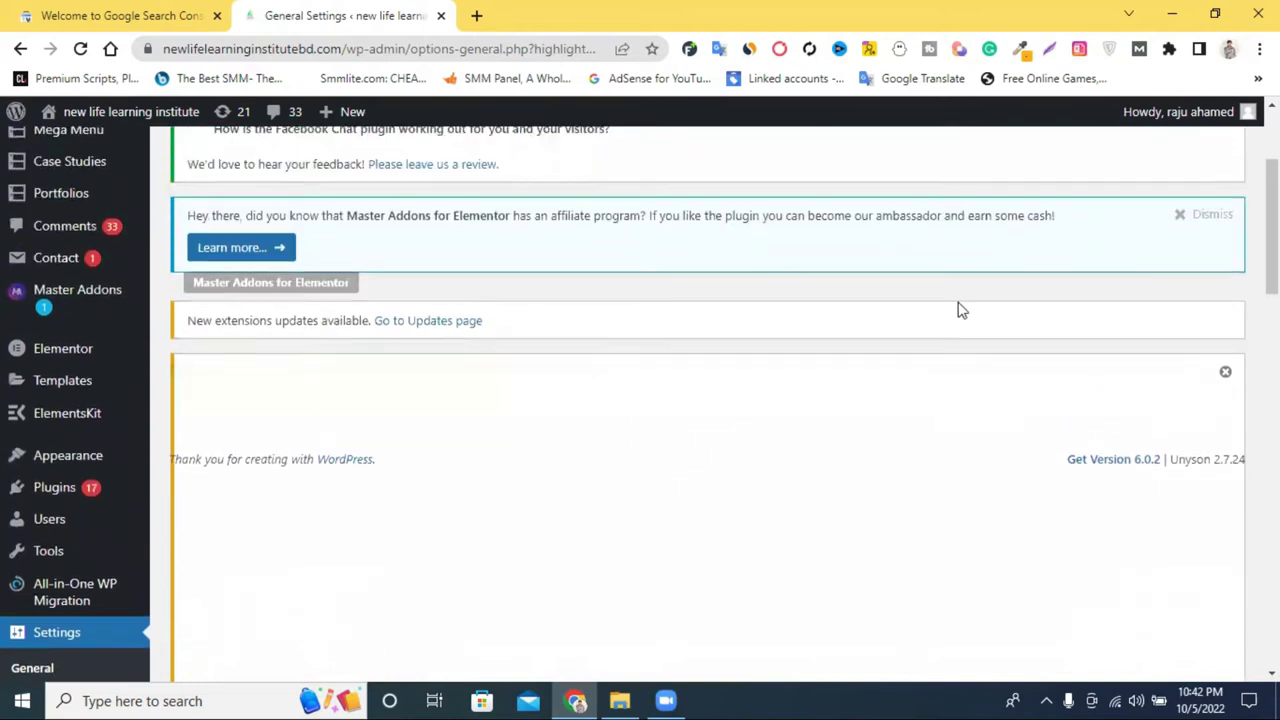
pyautogui.scroll(-1, 249, 466)
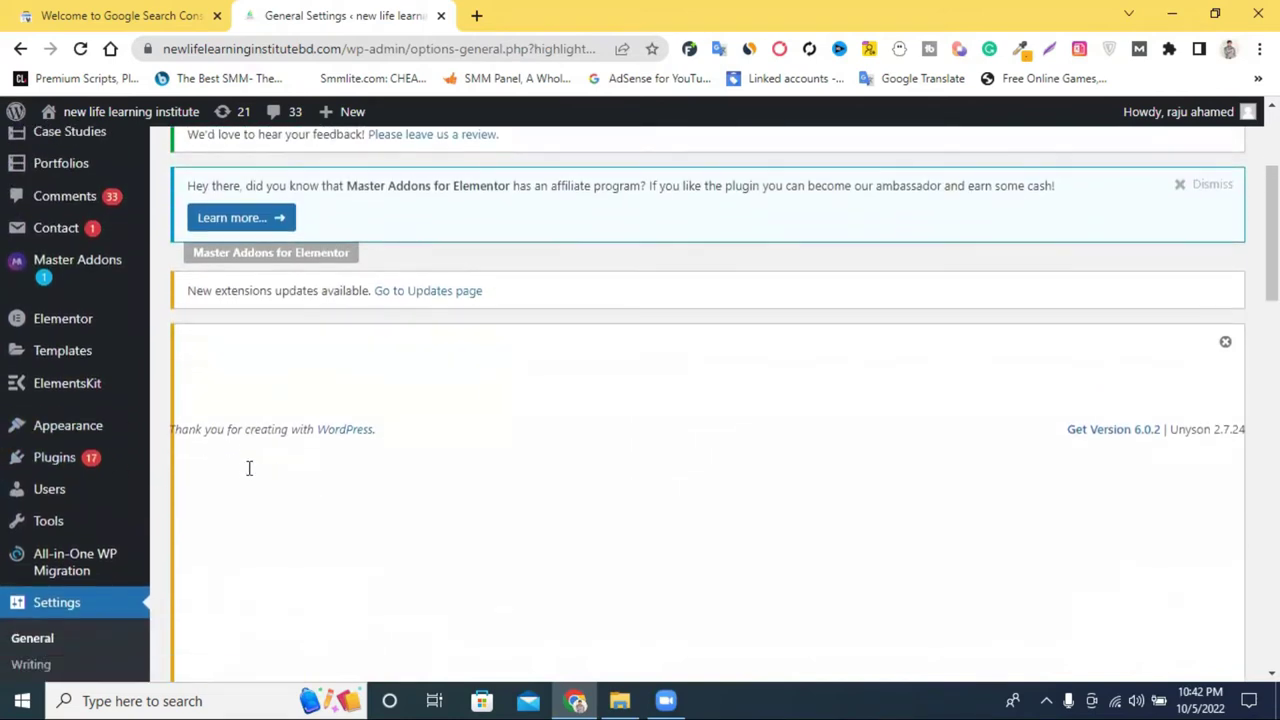
# Step: Open the WordPress Theme Editor on the Seocify theme's stylesheet and its list of theme files
pyautogui.moveTo(78, 388)
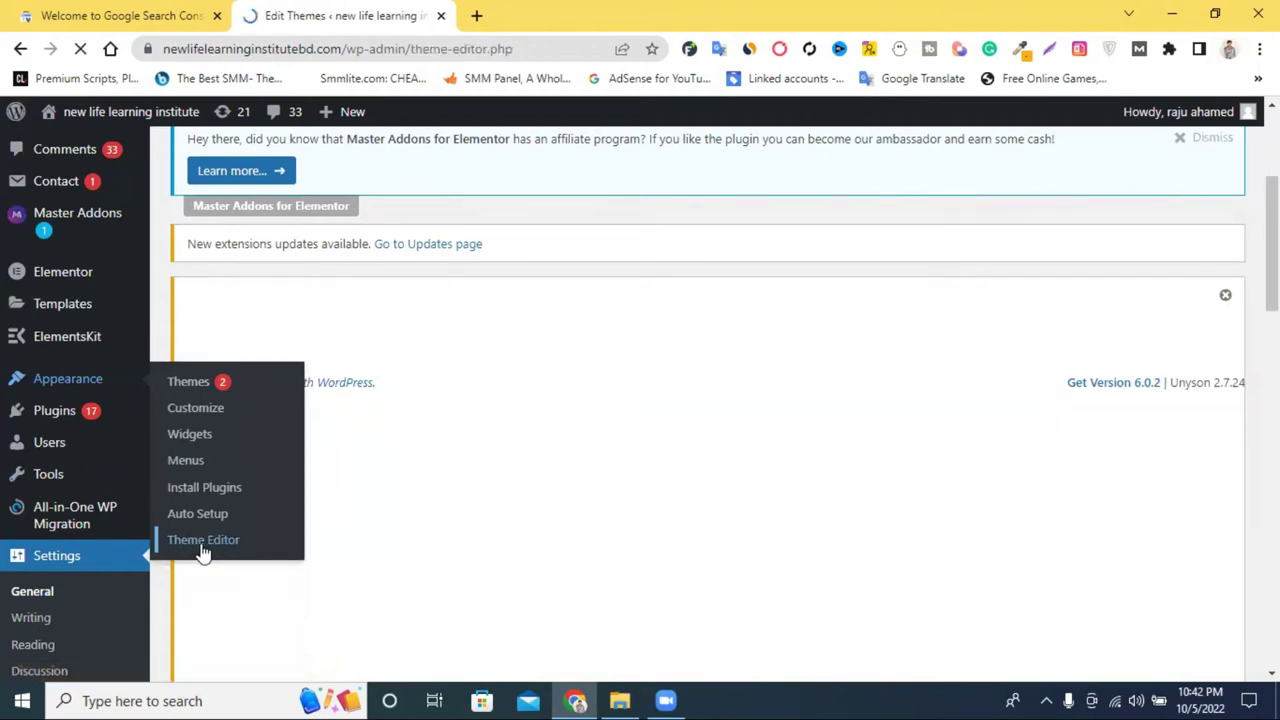
pyautogui.scroll(-5, 500, 414)
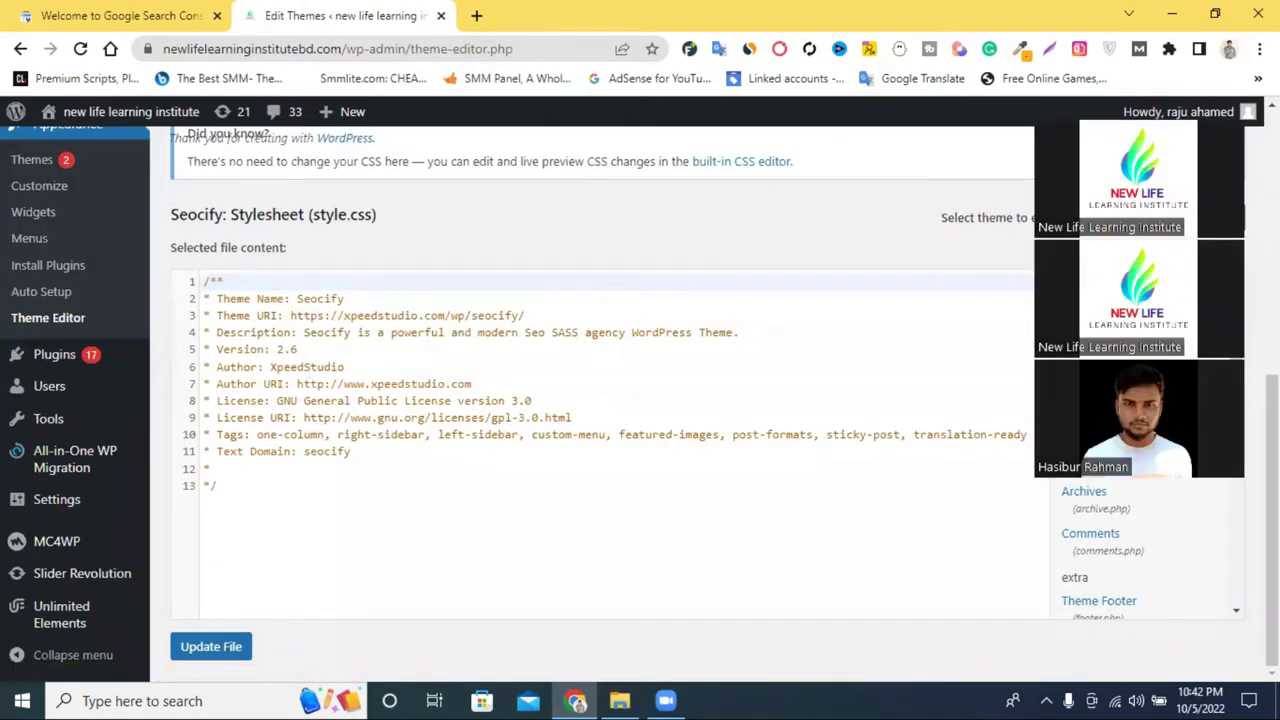
pyautogui.scroll(1, 610, 410)
pyautogui.scroll(-2, 700, 450)
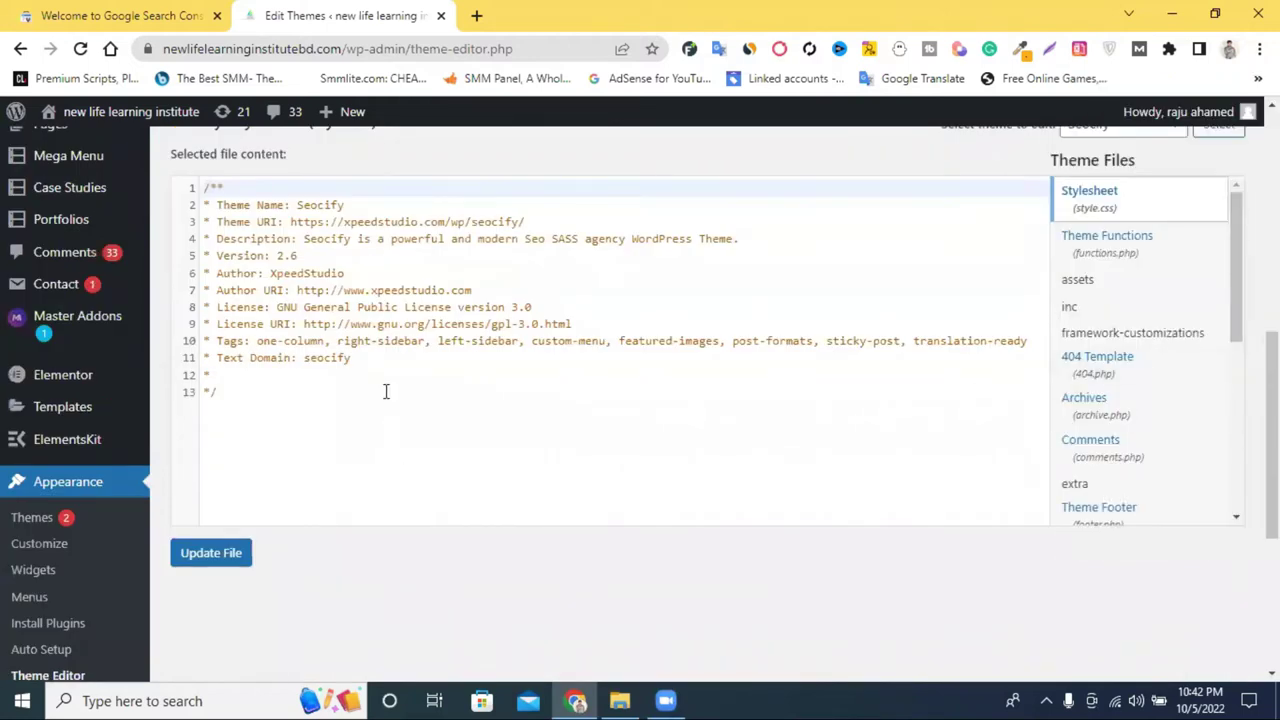
# Step: Open the Seocify theme's Theme Header file (header.php) from the theme files list
pyautogui.scroll(1, 385, 391)
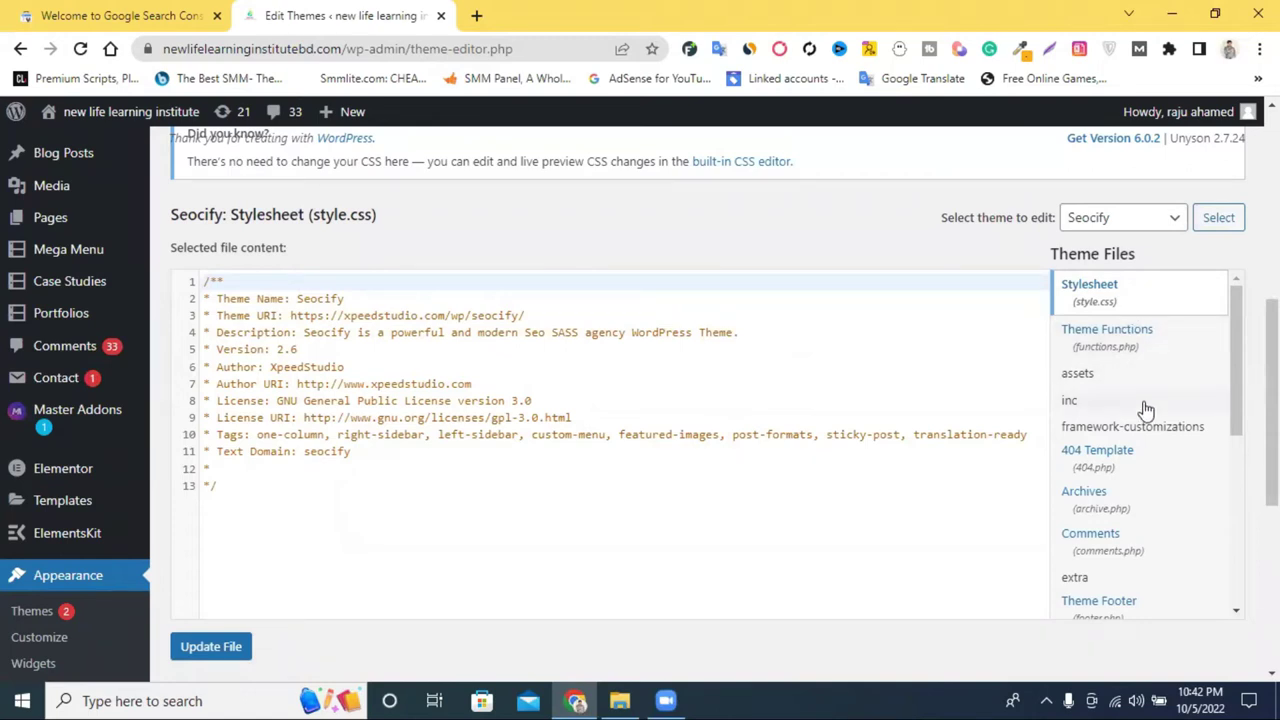
pyautogui.scroll(-1, 1155, 410)
pyautogui.scroll(-1, 1157, 416)
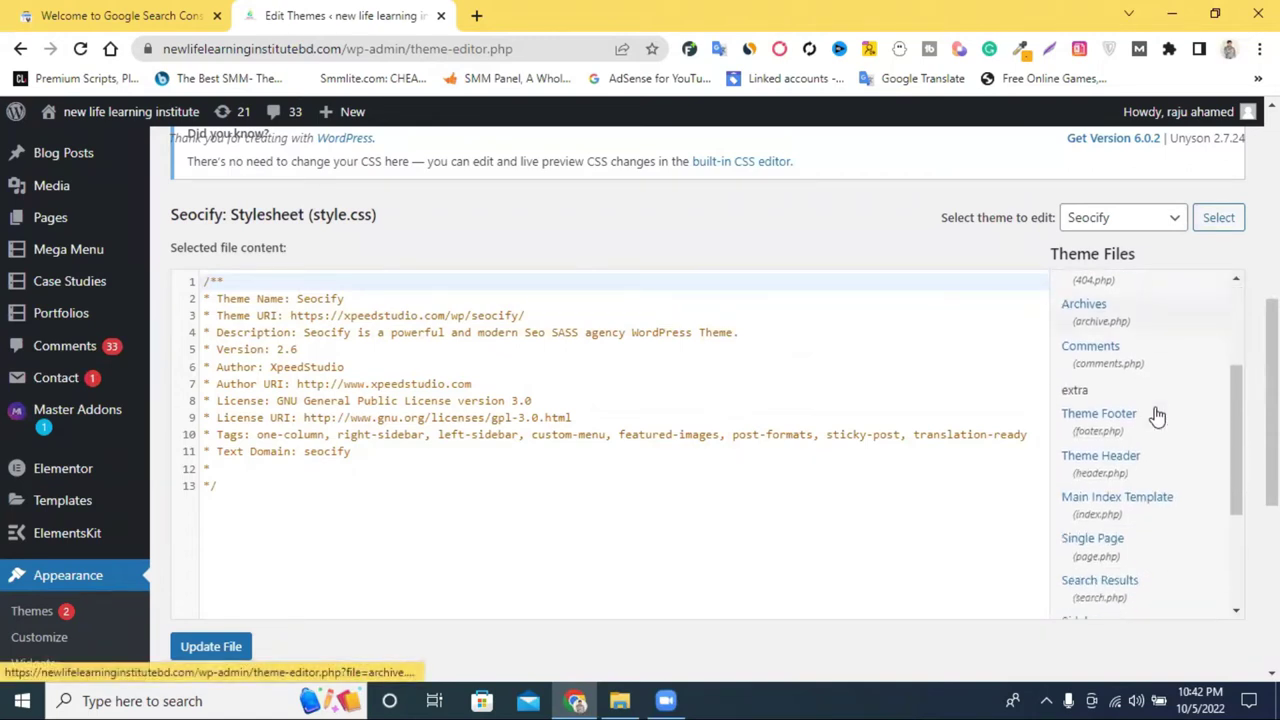
pyautogui.click(1131, 469)
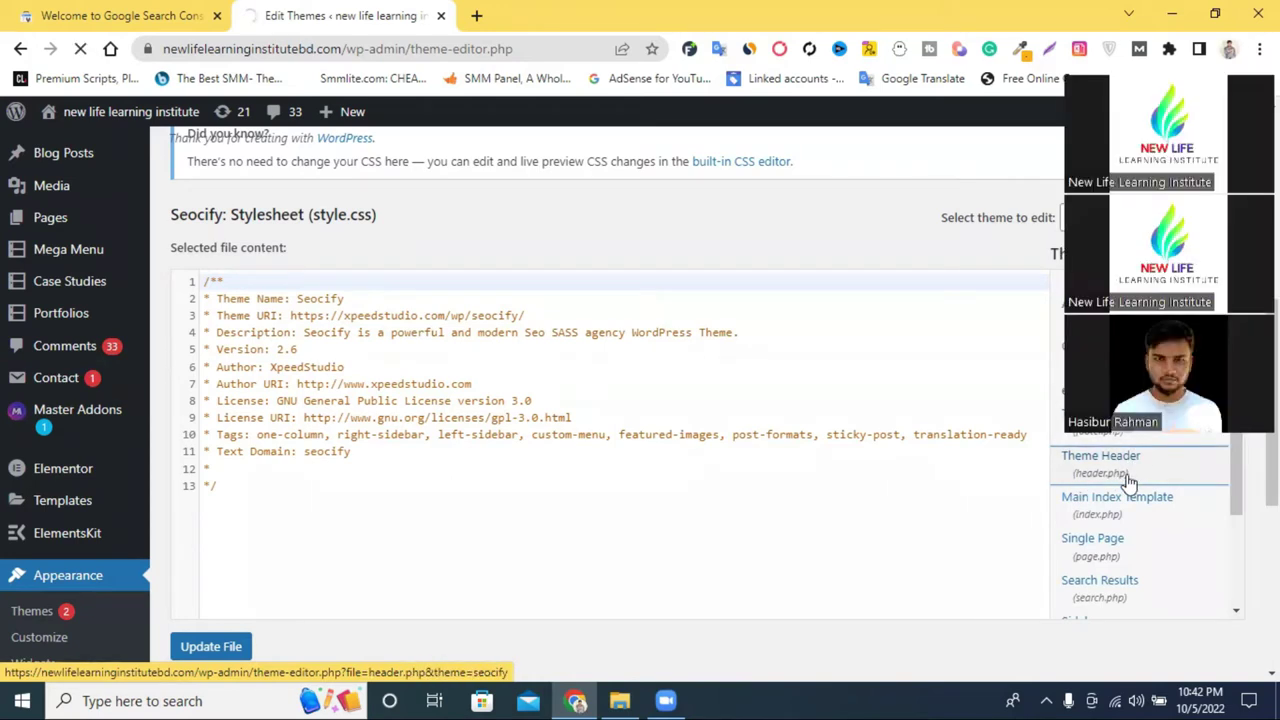
pyautogui.scroll(-3, 700, 420)
pyautogui.scroll(-3, 1203, 394)
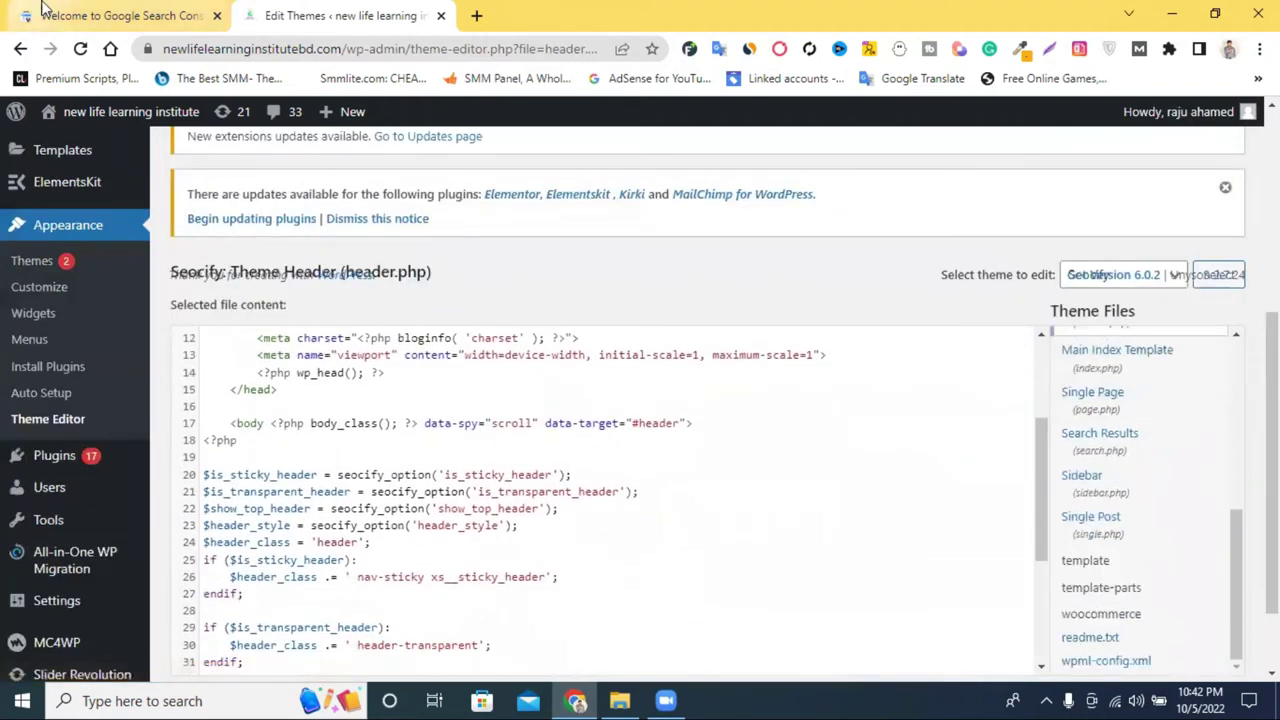
pyautogui.click(177, 17)
pyautogui.click(268, 12)
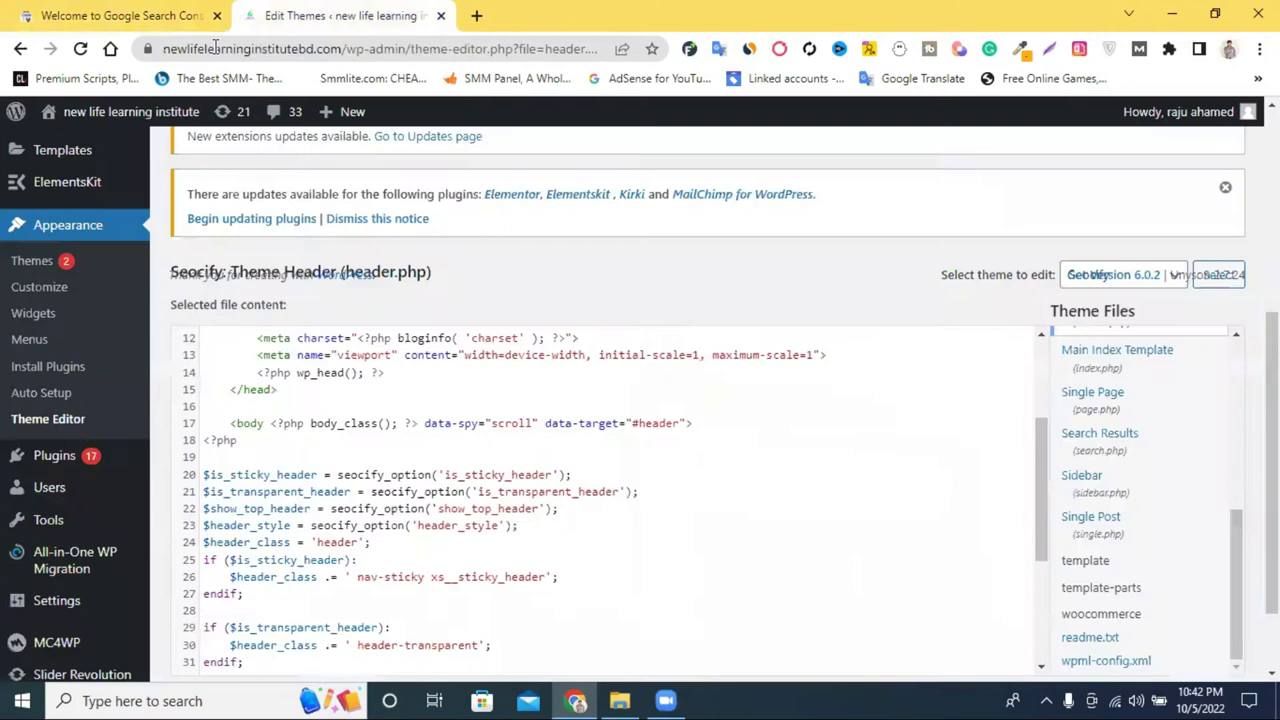
pyautogui.moveTo(341, 49); pyautogui.dragTo(157, 57)
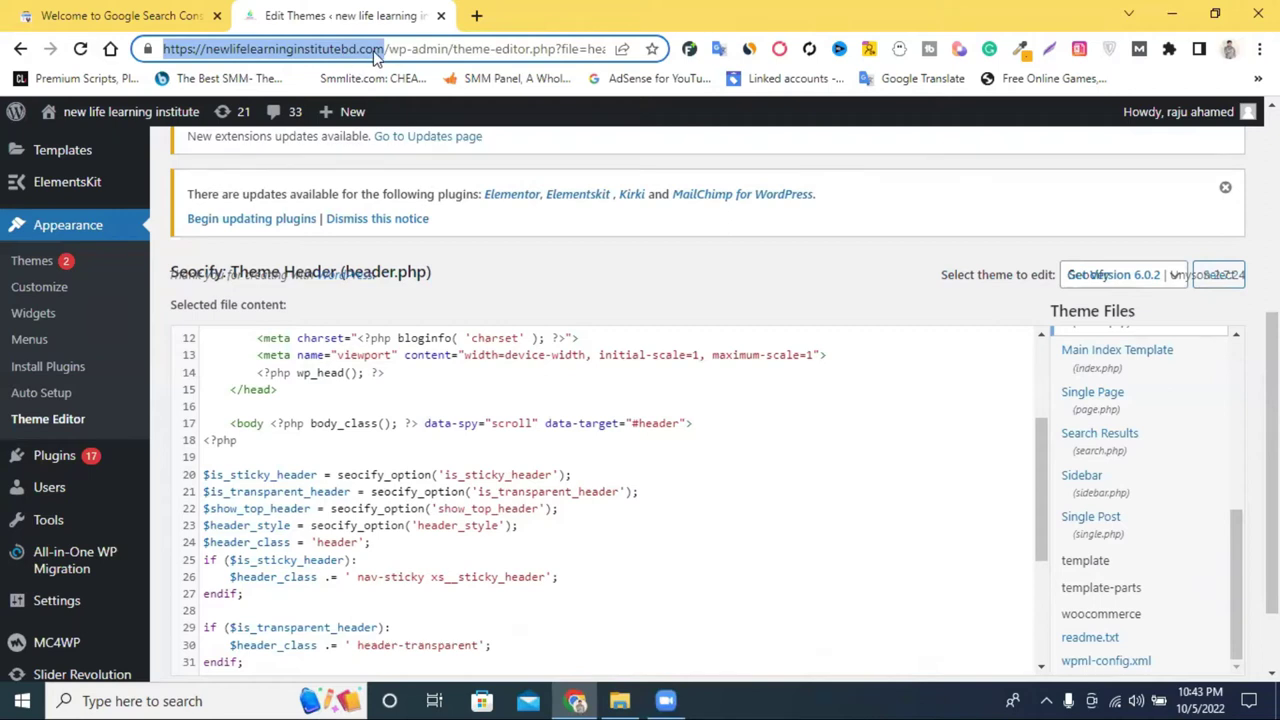
pyautogui.click(172, 48)
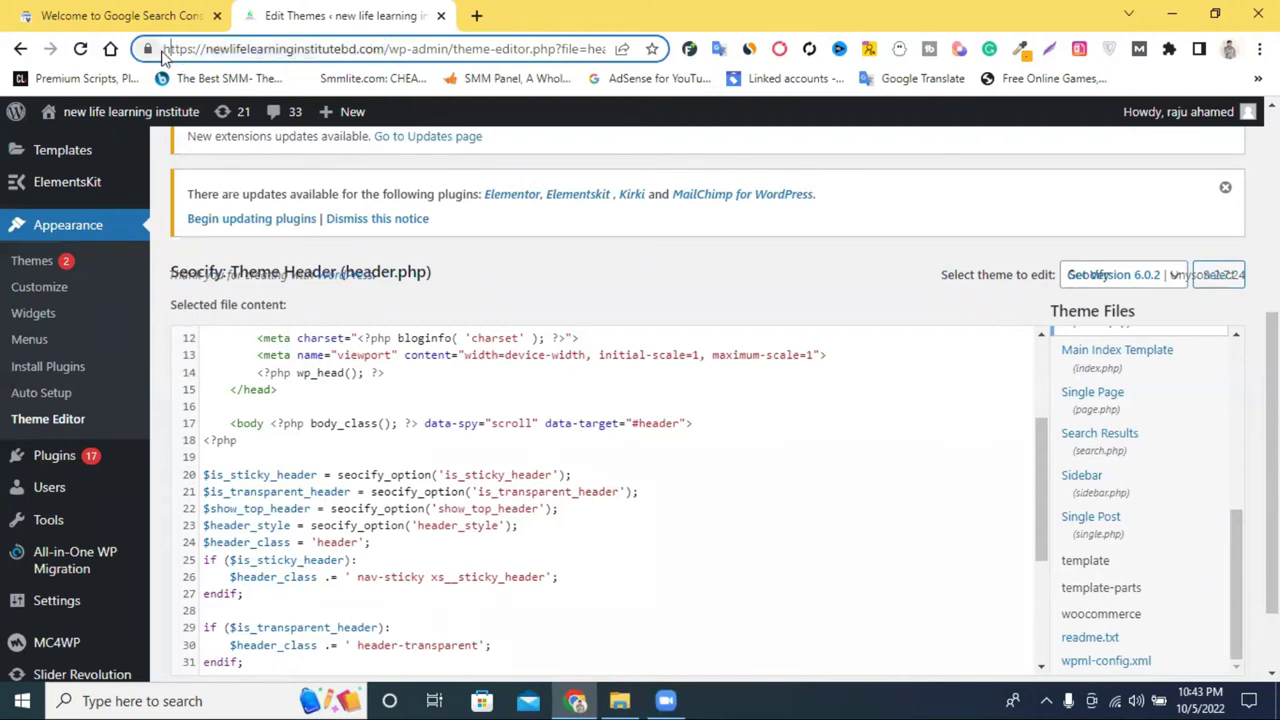
pyautogui.moveTo(384, 48); pyautogui.dragTo(166, 52)
pyautogui.rightClick(205, 58)
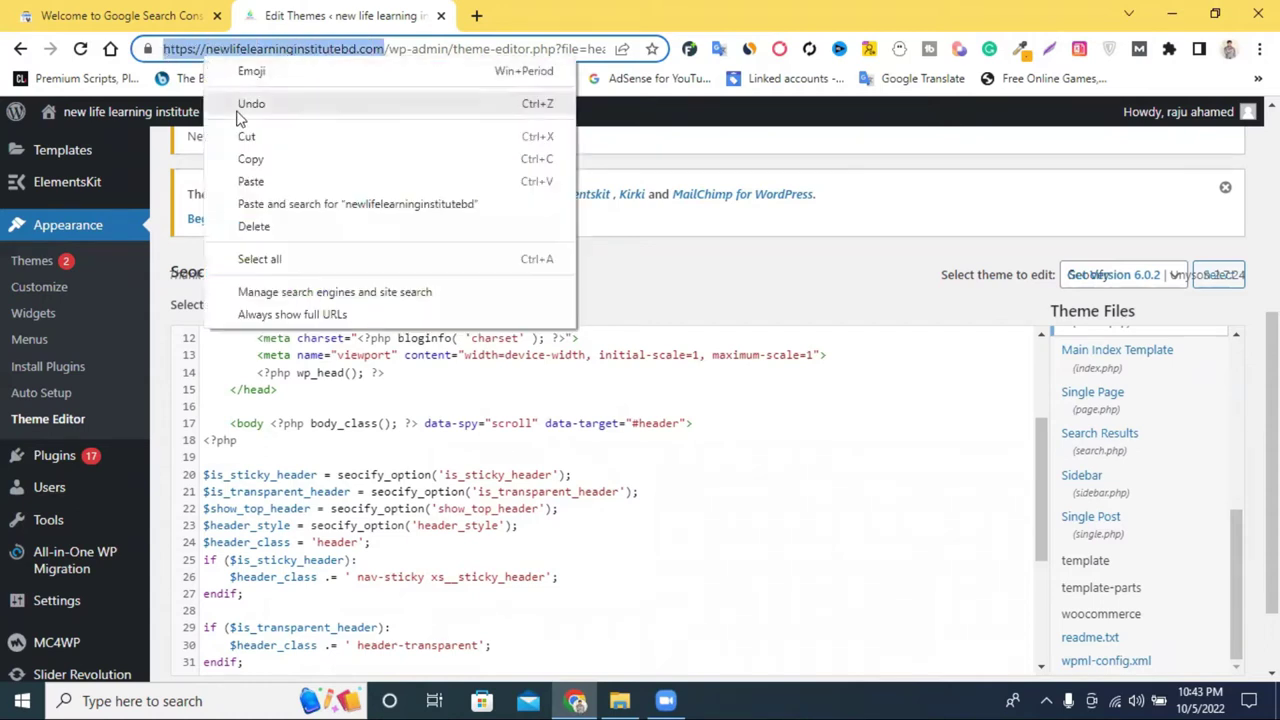
pyautogui.click(292, 158)
# Step: In Search Console, paste the copied address as a URL prefix property and continue to ownership verification
pyautogui.click(87, 10)
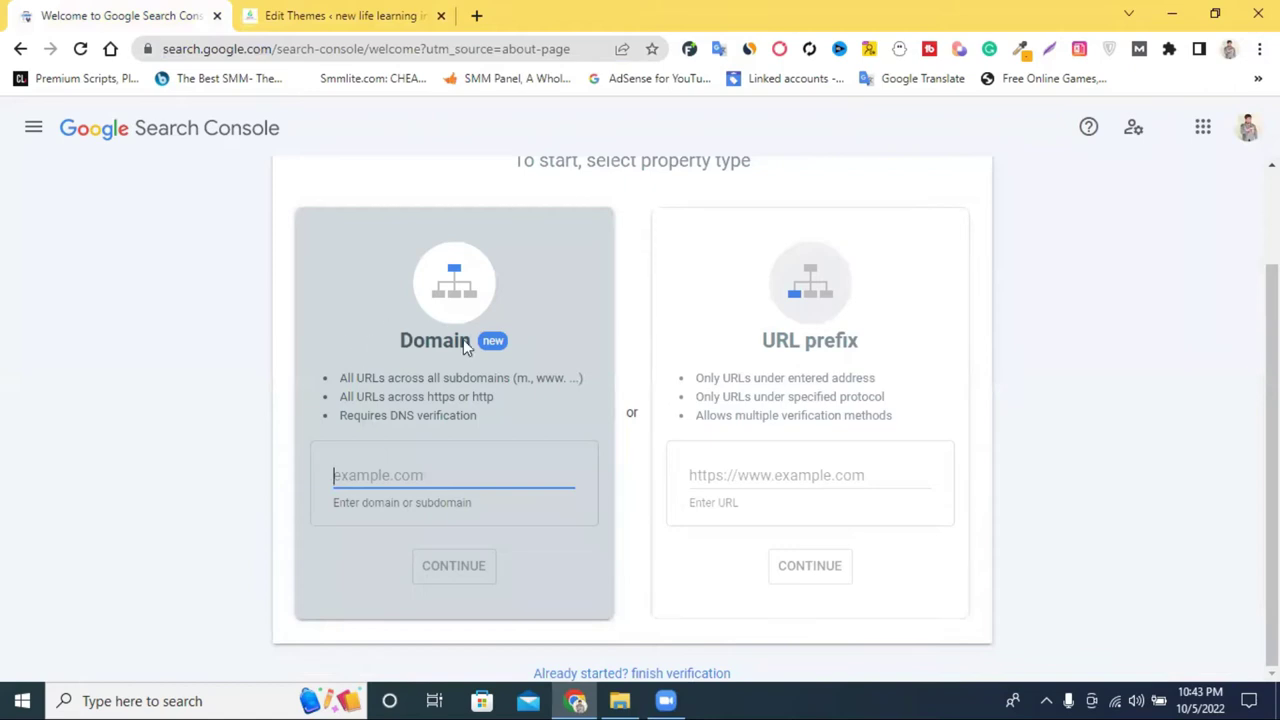
pyautogui.click(741, 473)
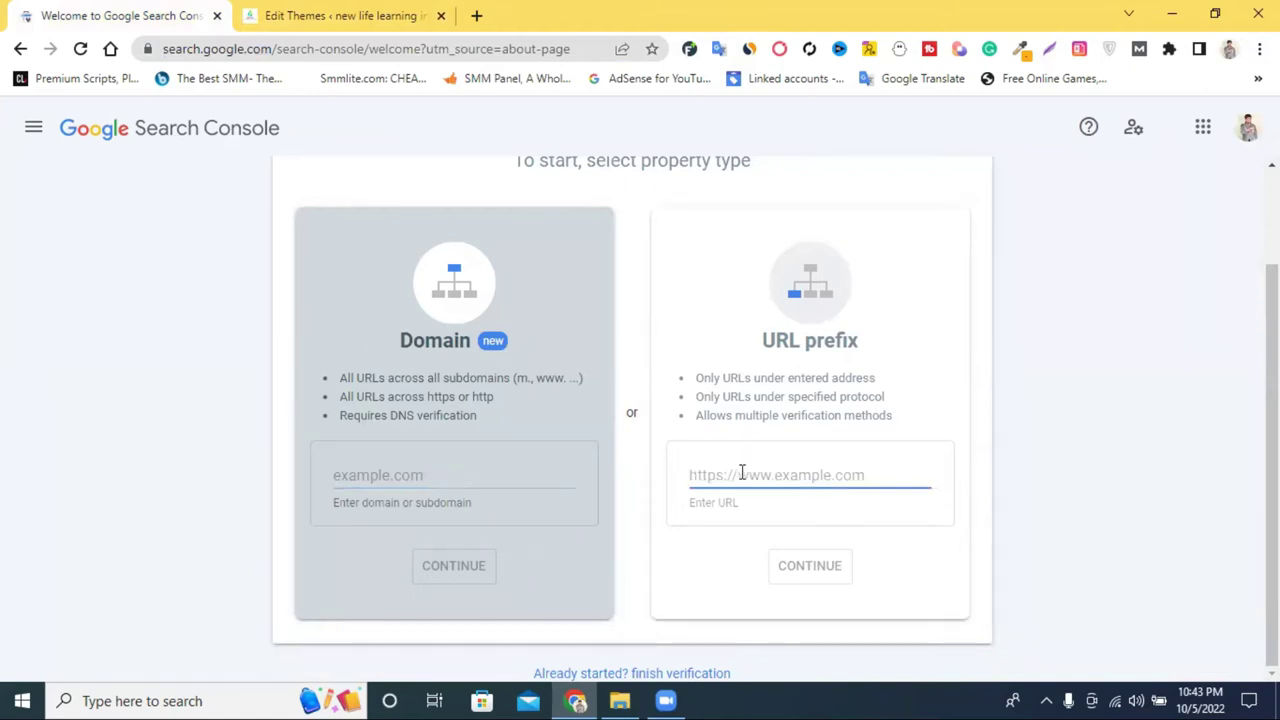
pyautogui.rightClick(741, 474)
pyautogui.click(795, 325)
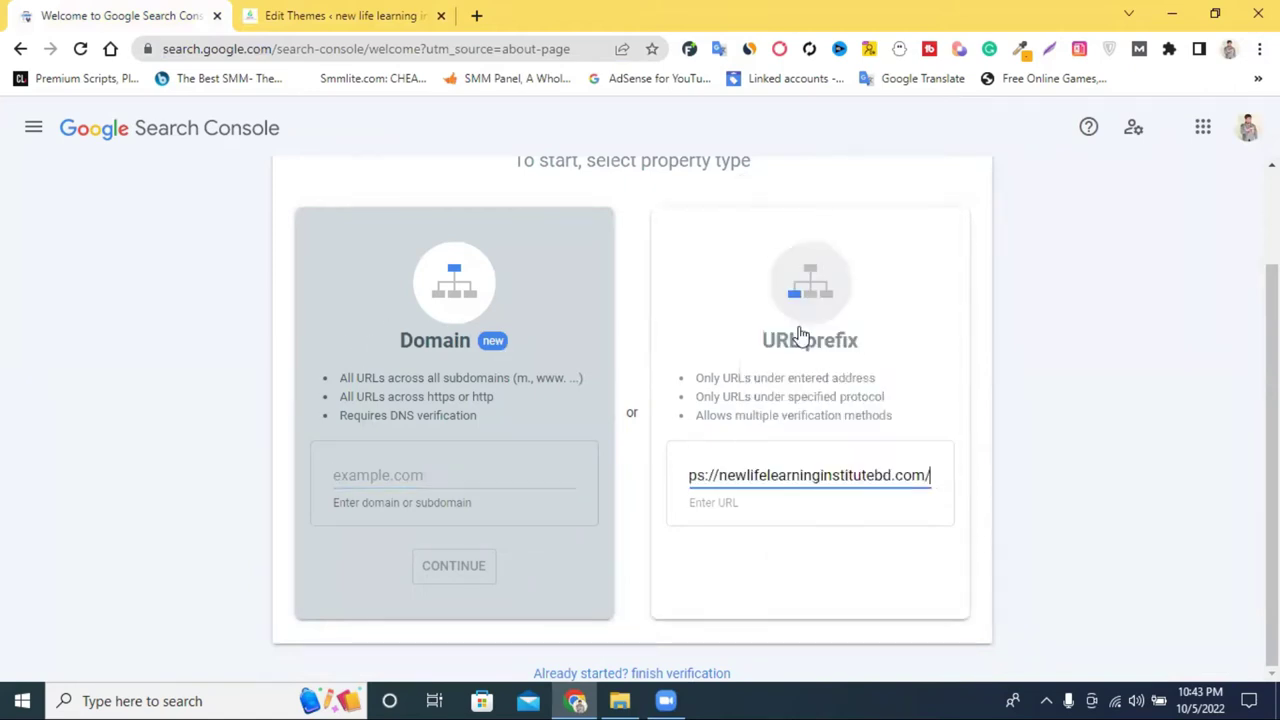
pyautogui.click(819, 571)
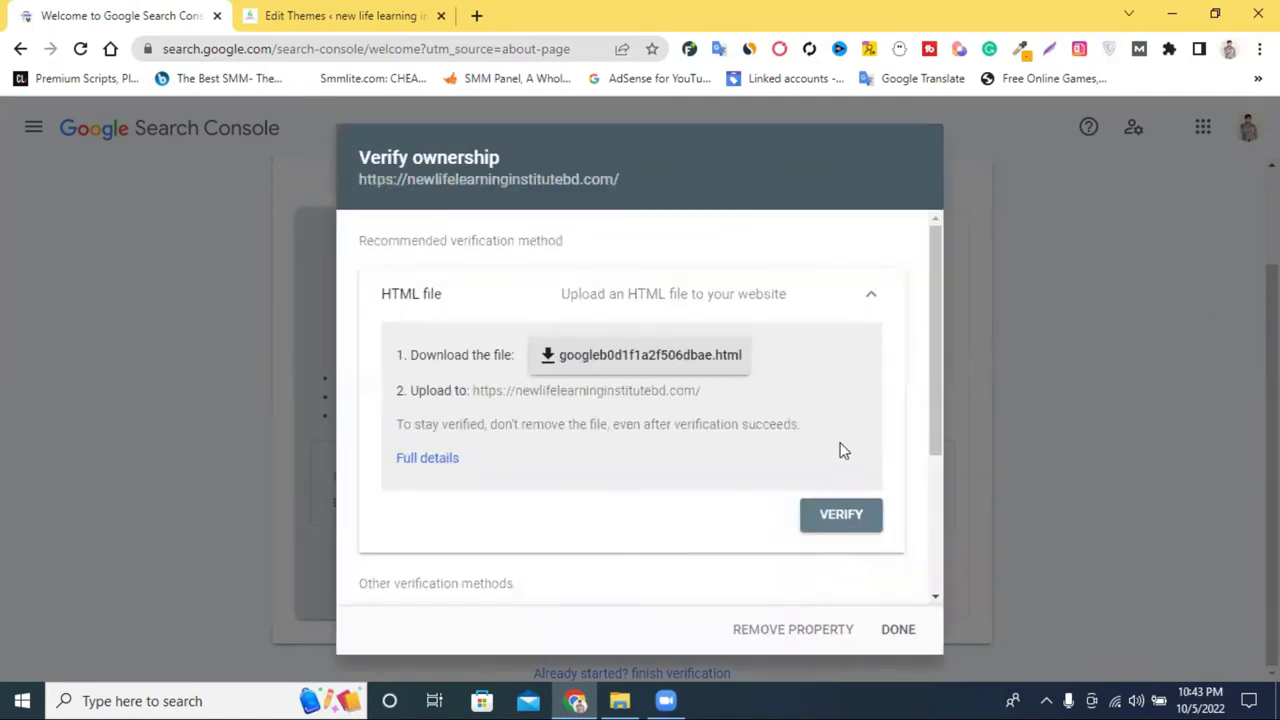
# Step: Look through the available ownership verification methods and download the HTML verification file
pyautogui.scroll(-3, 673, 443)
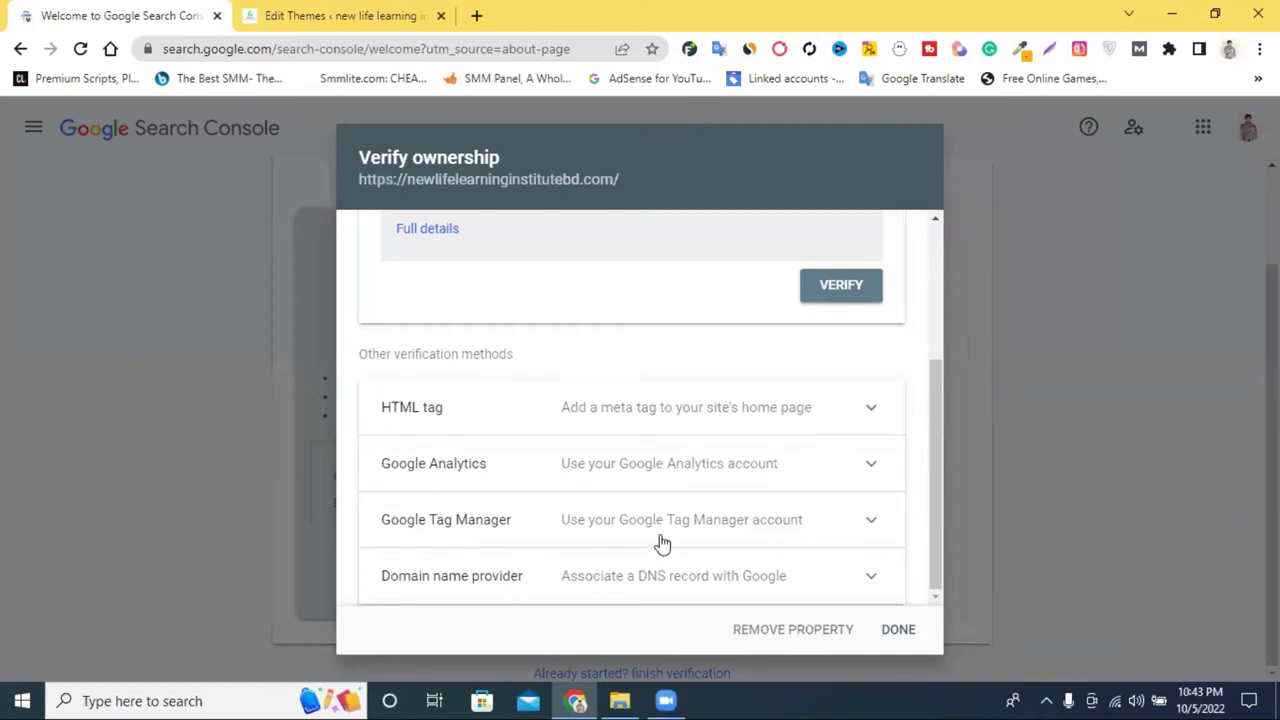
pyautogui.scroll(2, 606, 523)
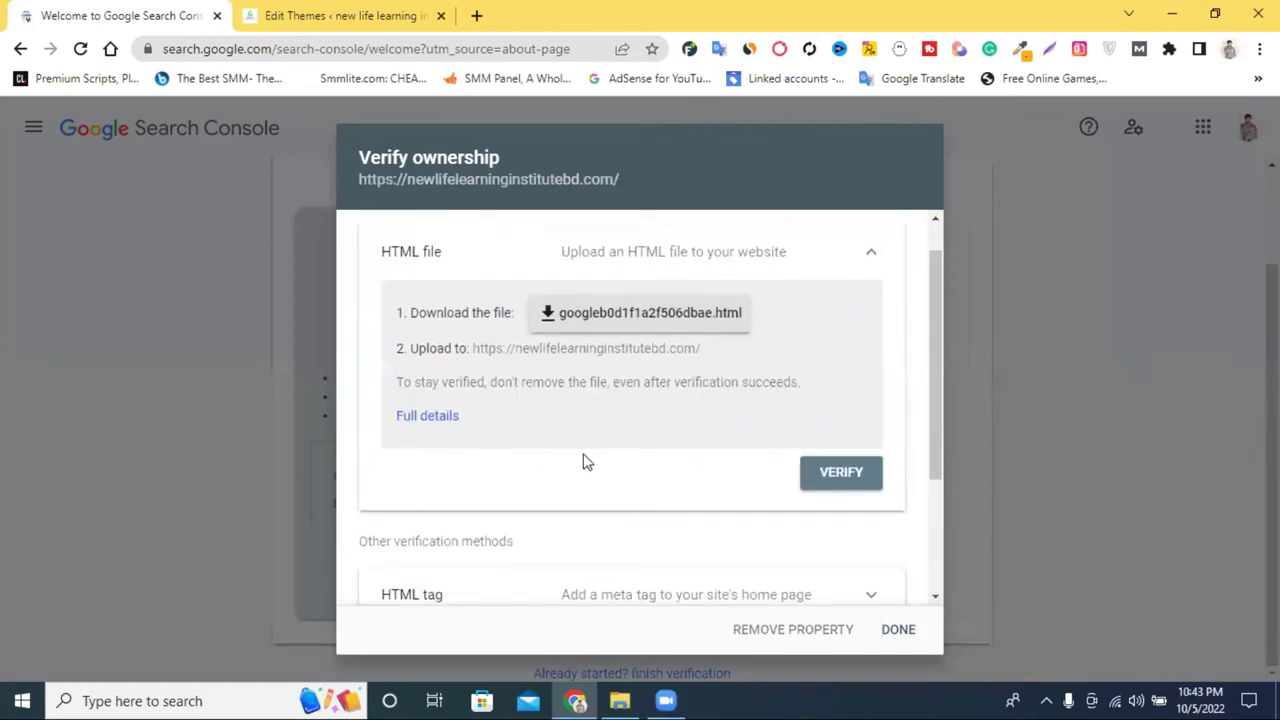
pyautogui.click(590, 328)
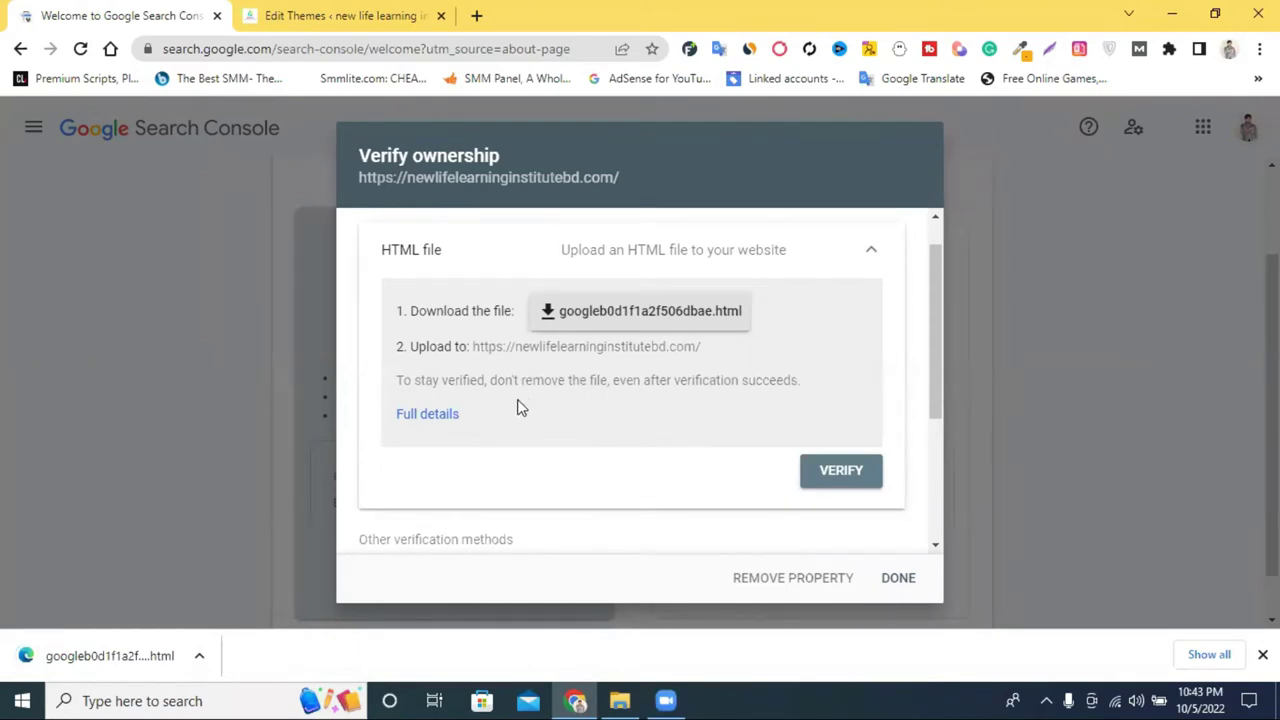
# Step: Expand the HTML tag verification method and copy its google-site-verification meta tag
pyautogui.scroll(-1, 523, 426)
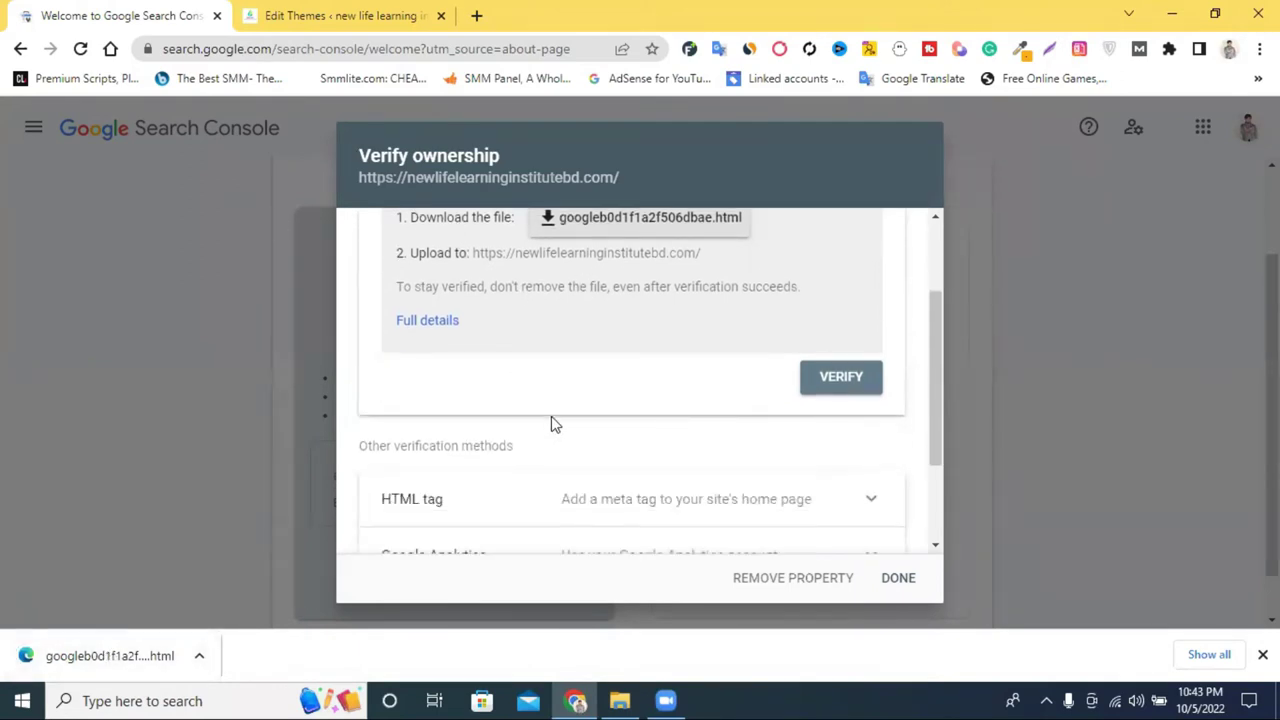
pyautogui.scroll(-1, 538, 415)
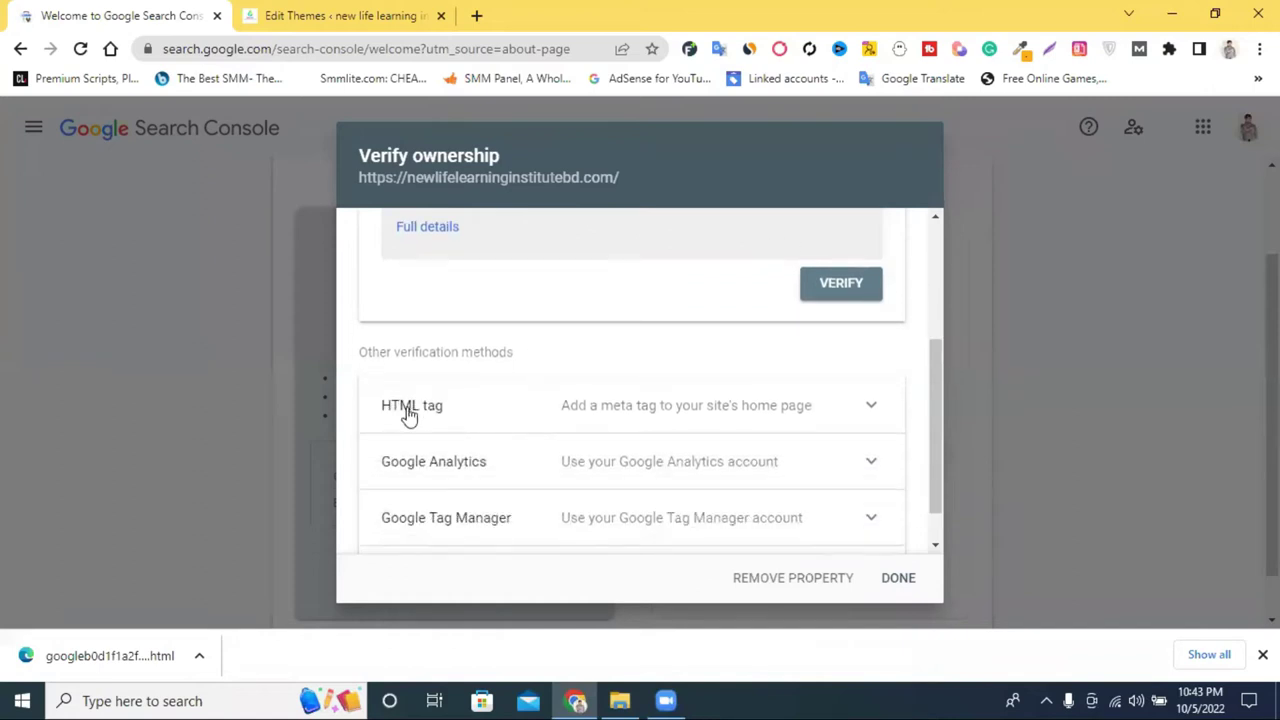
pyautogui.click(605, 410)
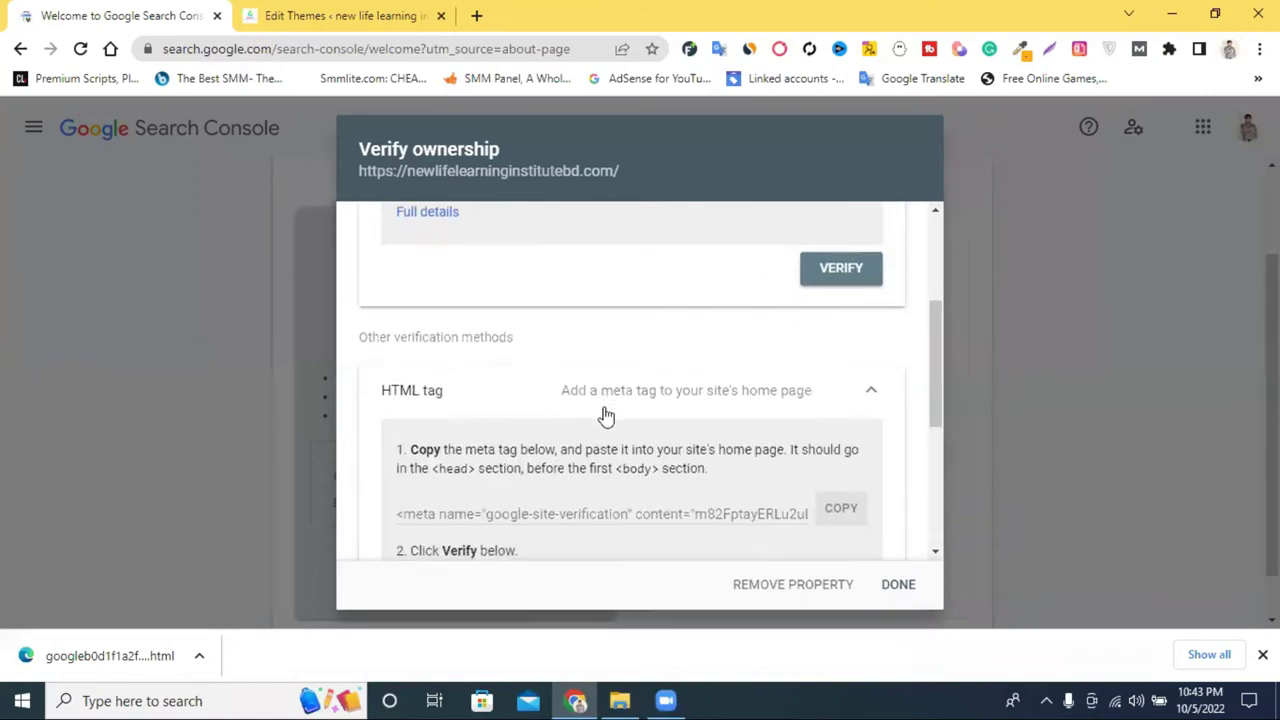
pyautogui.scroll(-2, 683, 400)
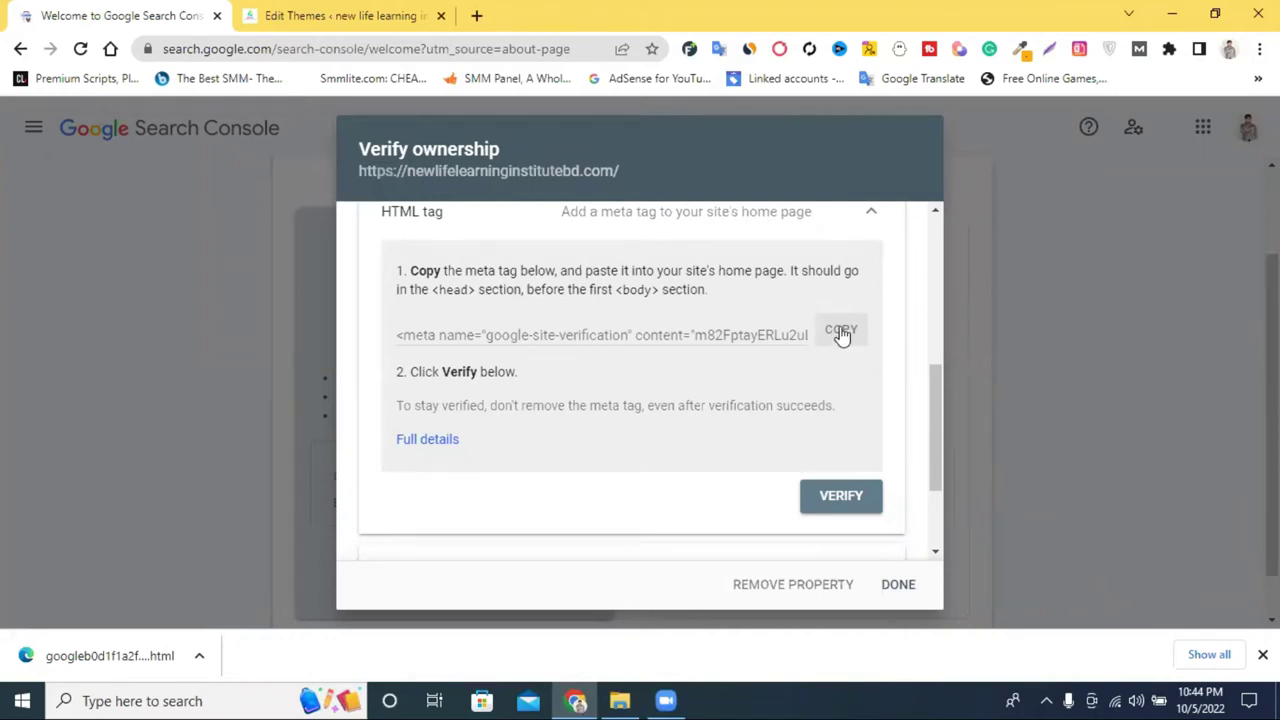
pyautogui.tripleClick(598, 340)
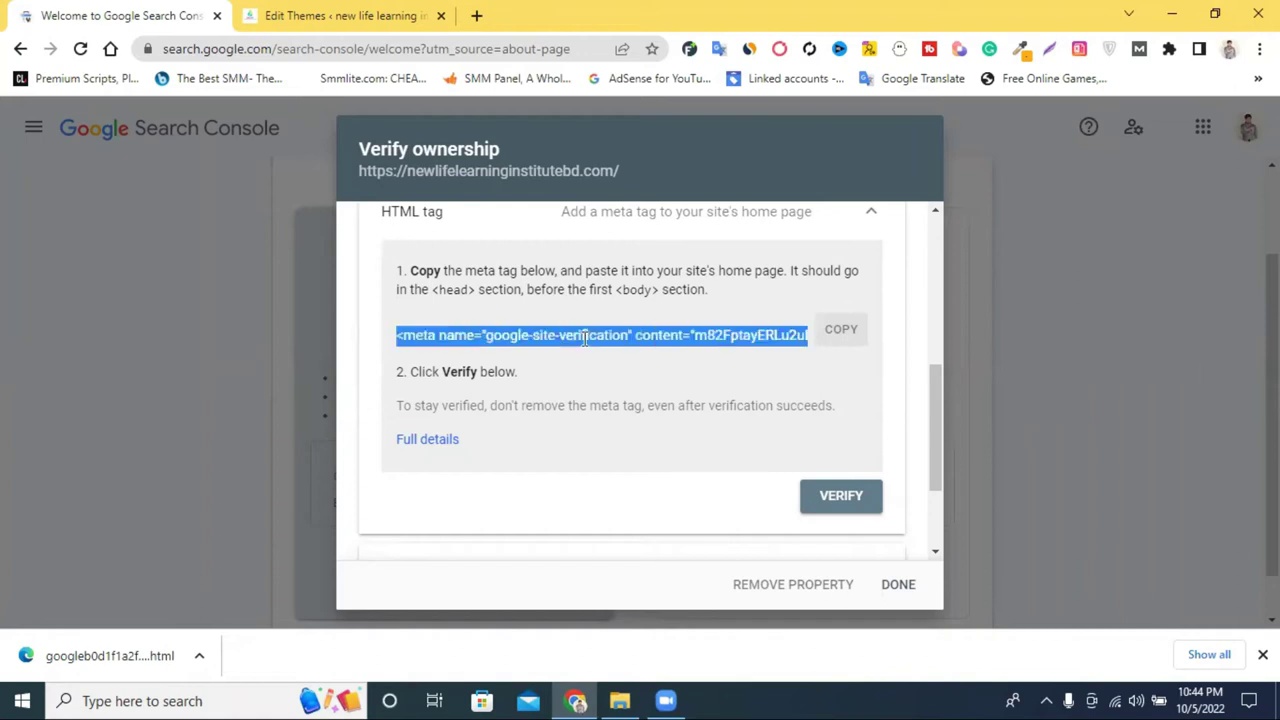
pyautogui.tripleClick(598, 340)
pyautogui.click(843, 336)
pyautogui.rightClick(683, 341)
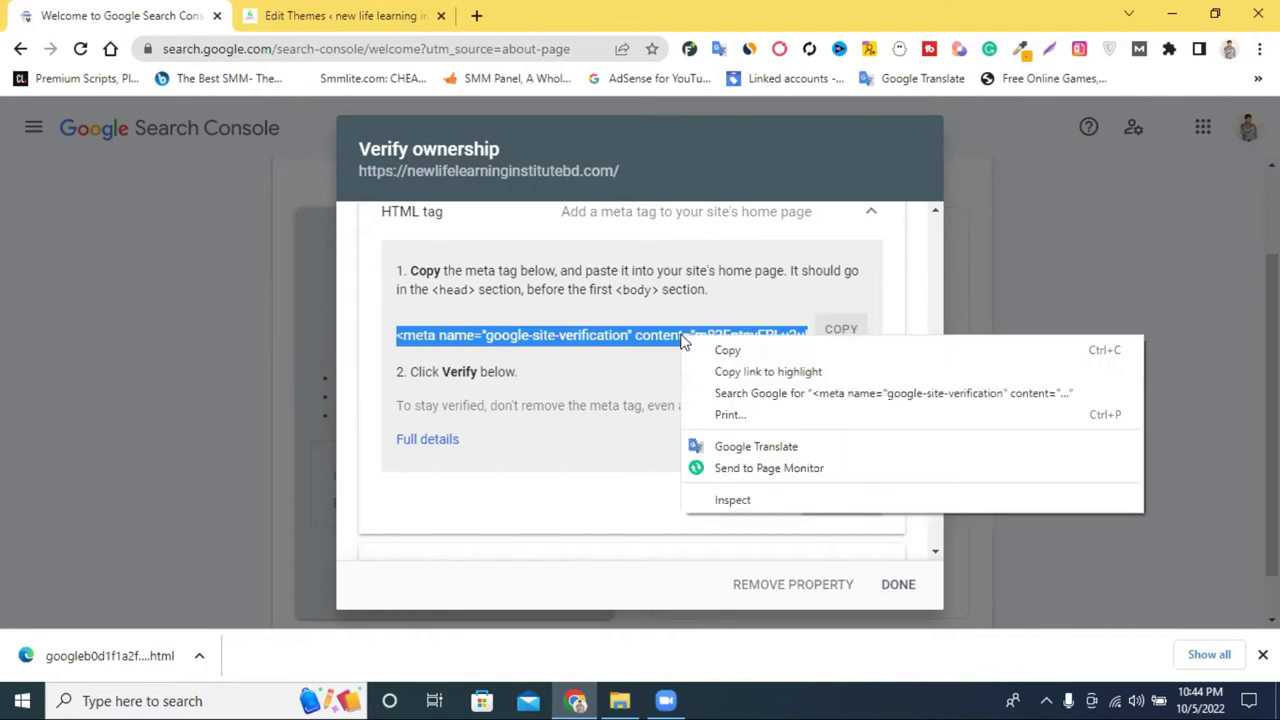
pyautogui.click(740, 314)
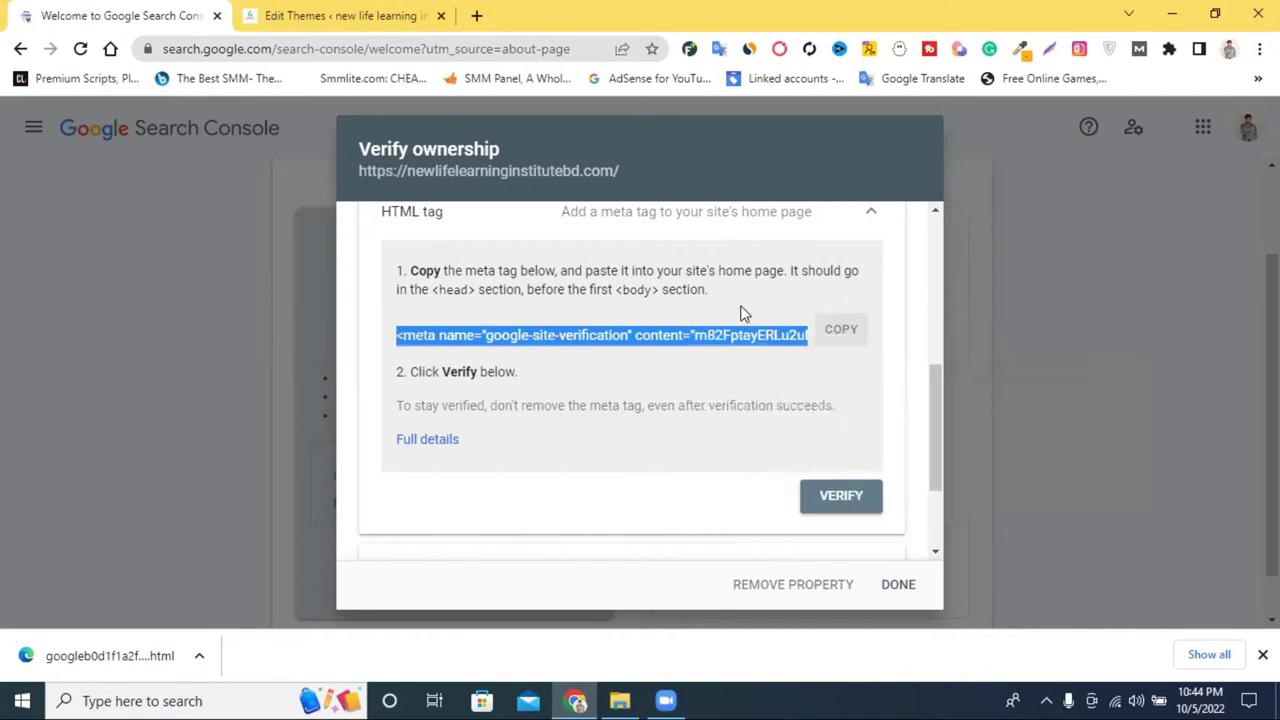
pyautogui.click(842, 337)
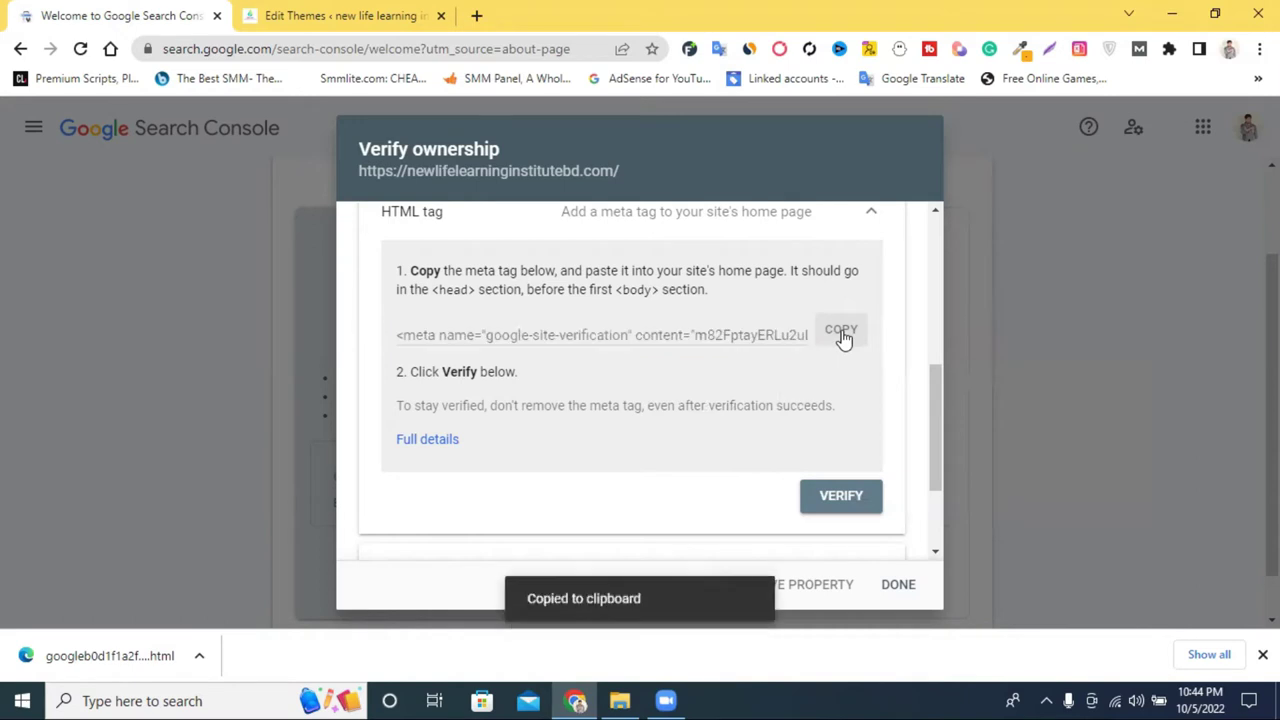
# Step: Compare the head section of header.php with Search Console's instruction on where to paste the meta tag
pyautogui.click(330, 15)
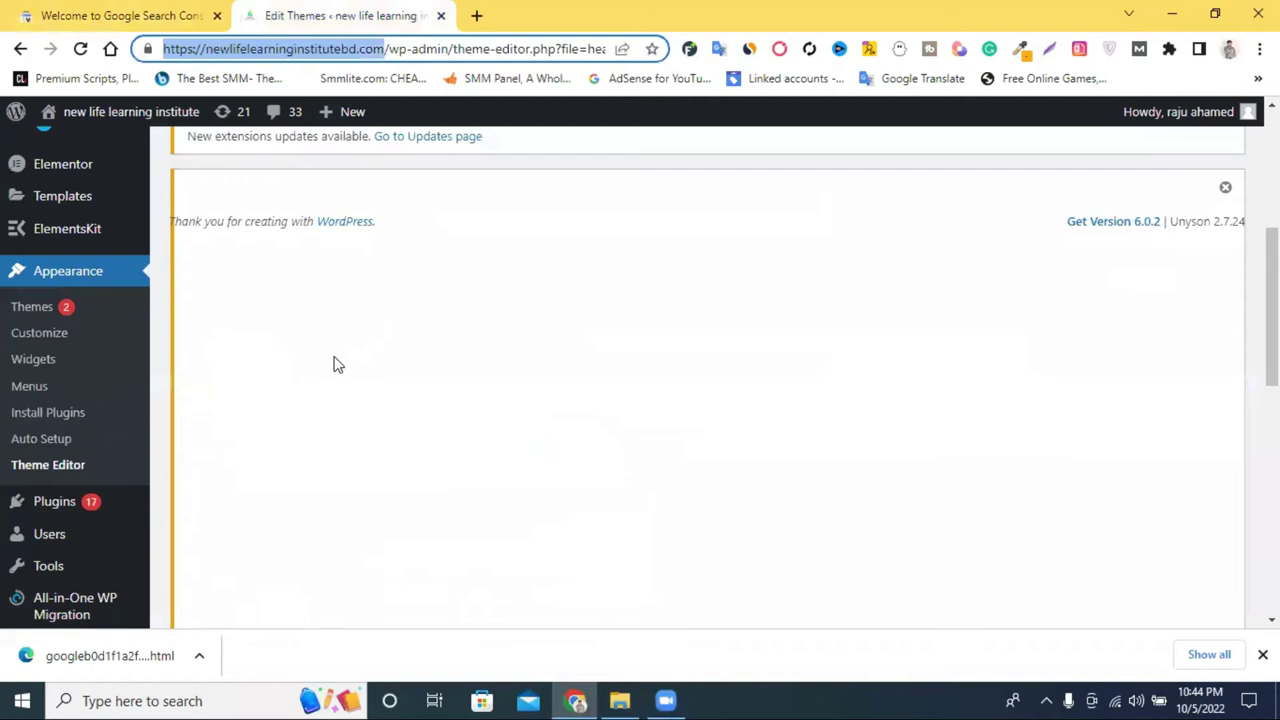
pyautogui.scroll(-4, 743, 386)
pyautogui.scroll(3, 743, 386)
pyautogui.scroll(-4, 743, 386)
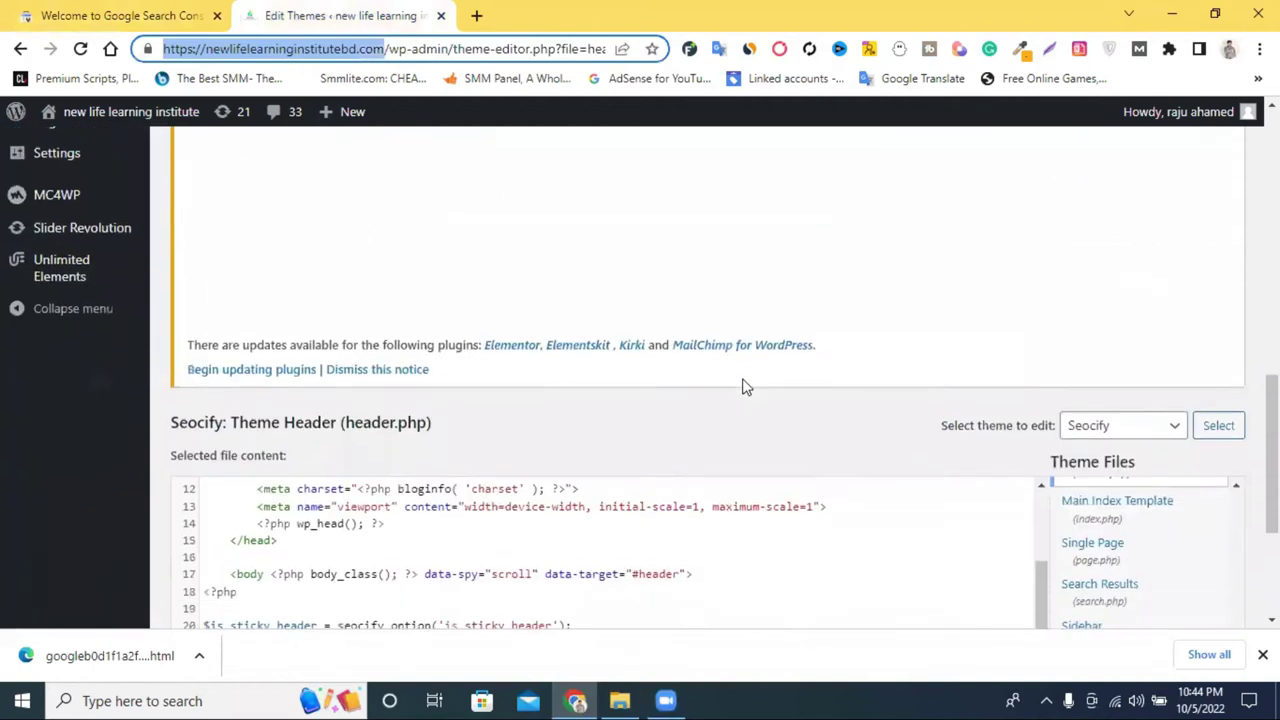
pyautogui.scroll(-3, 743, 386)
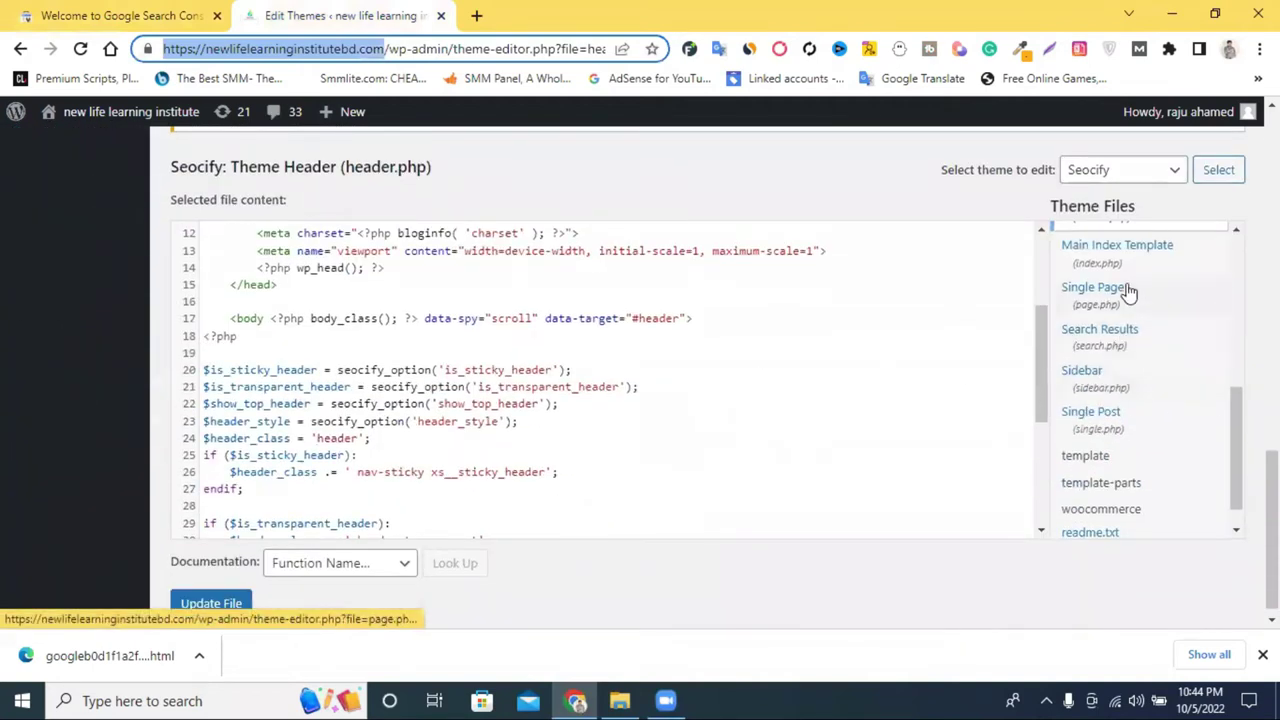
pyautogui.scroll(2, 1146, 355)
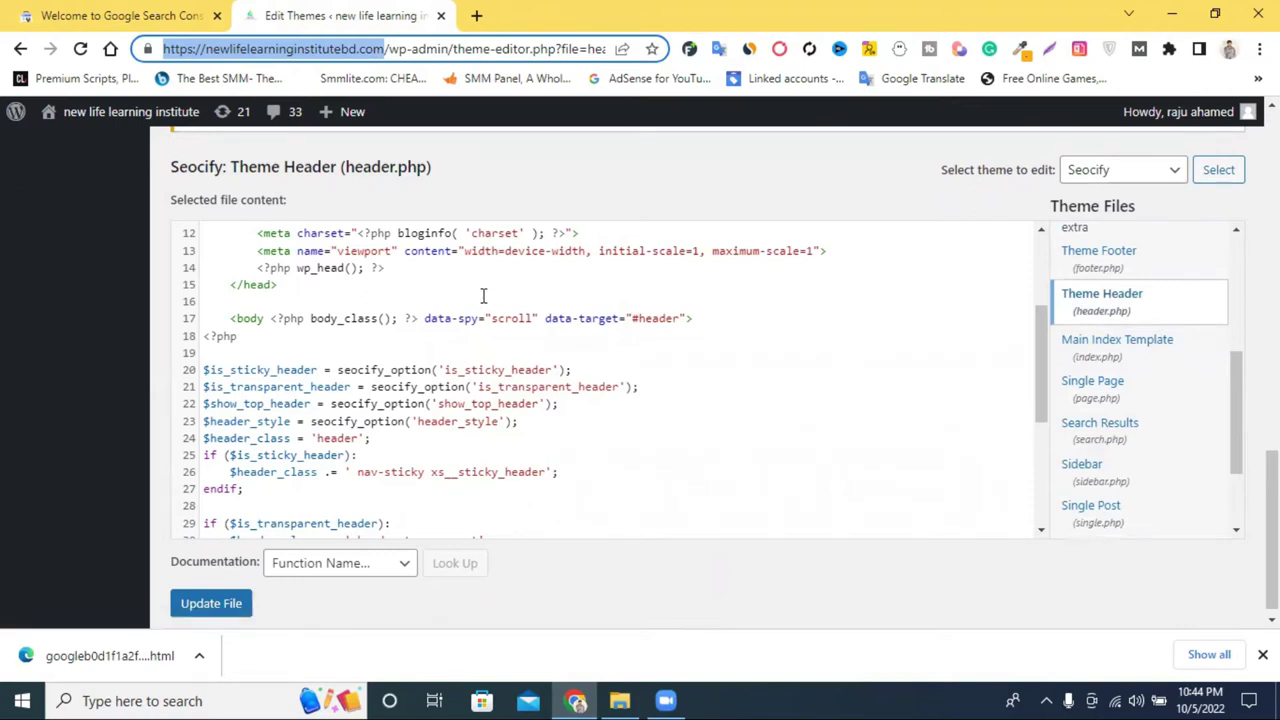
pyautogui.scroll(2, 478, 339)
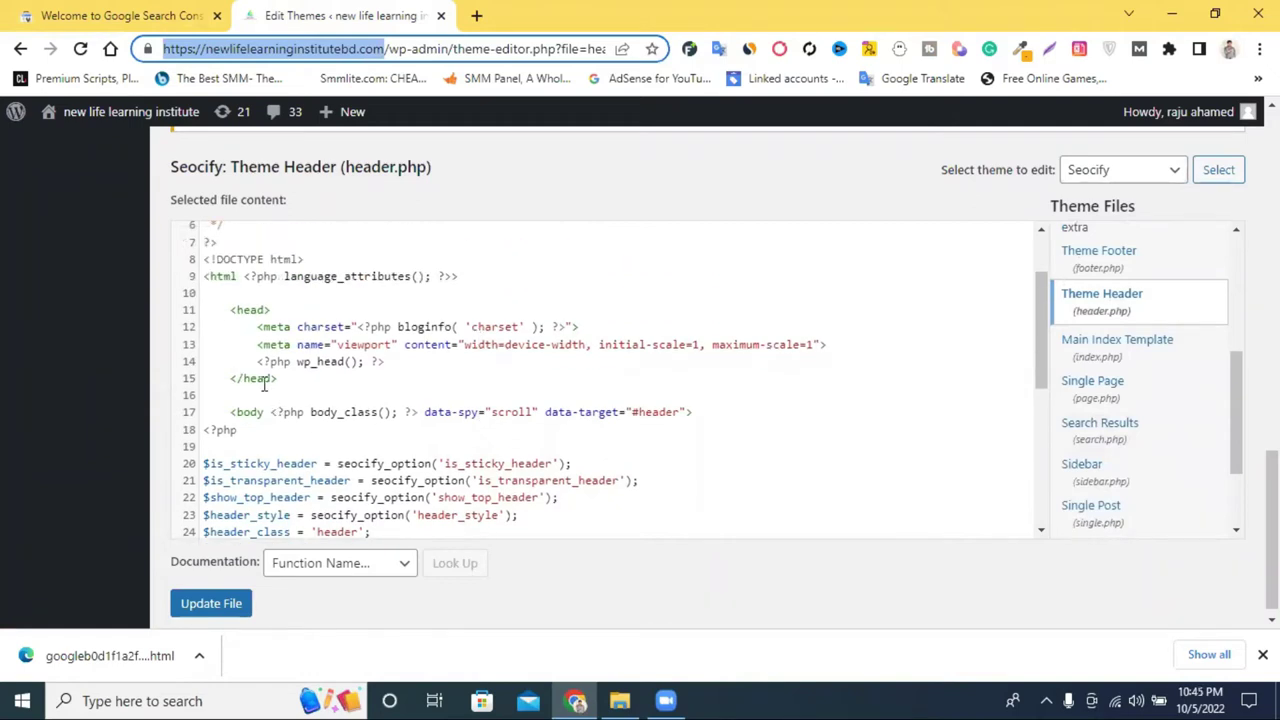
pyautogui.click(90, 12)
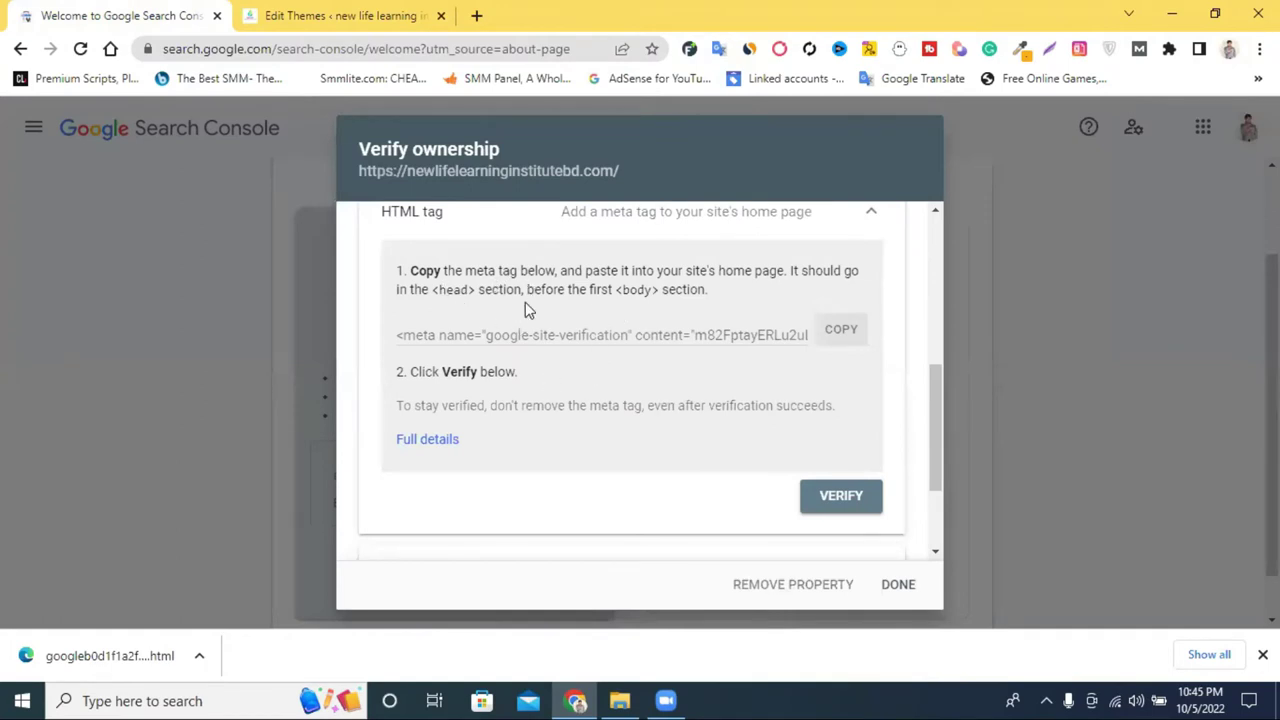
pyautogui.moveTo(439, 290); pyautogui.dragTo(470, 293)
pyautogui.moveTo(625, 290); pyautogui.dragTo(617, 293)
pyautogui.tripleClick(606, 290)
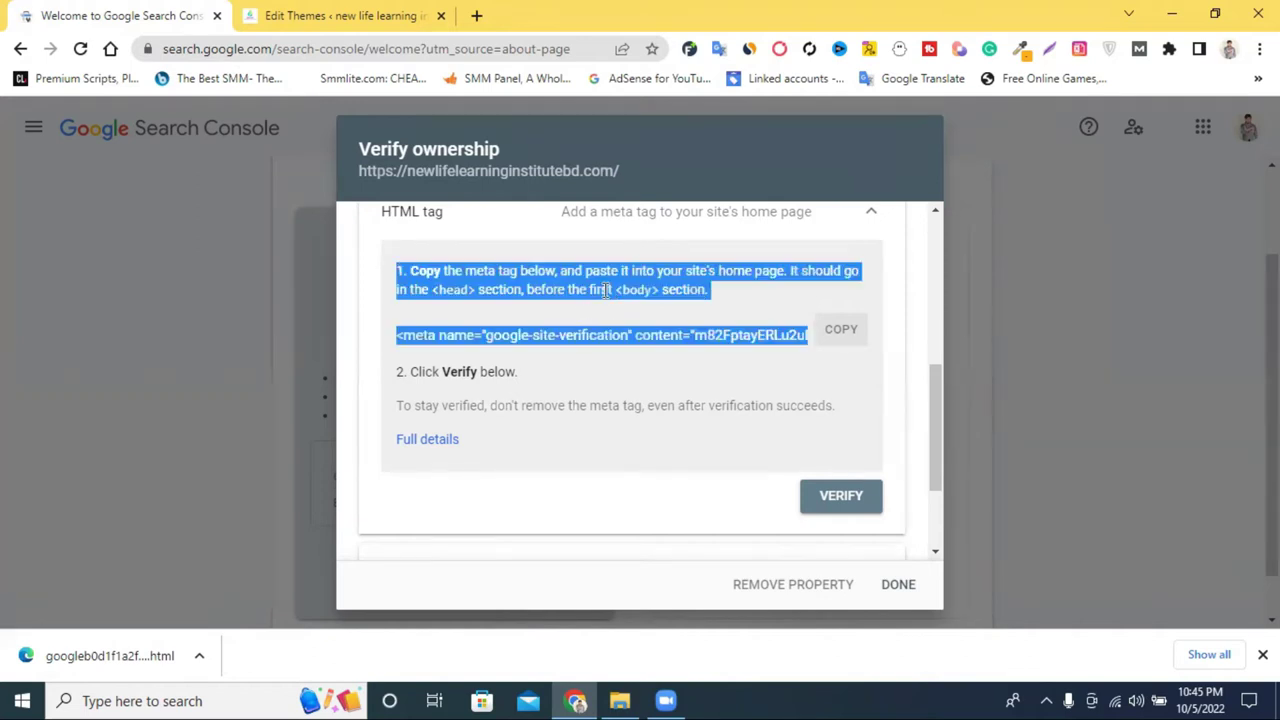
# Step: In the WordPress theme editor, add two blank lines after the wp_head() line, above the closing head tag in header.php
pyautogui.click(345, 15)
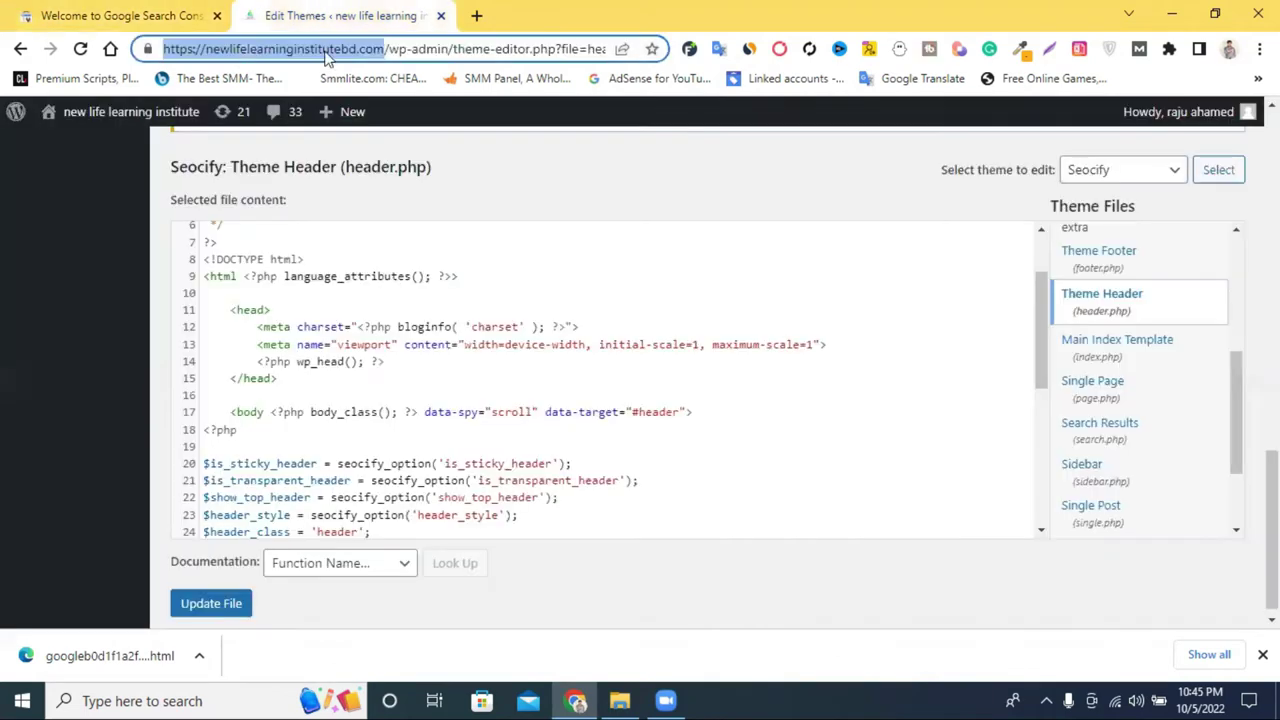
pyautogui.click(262, 377)
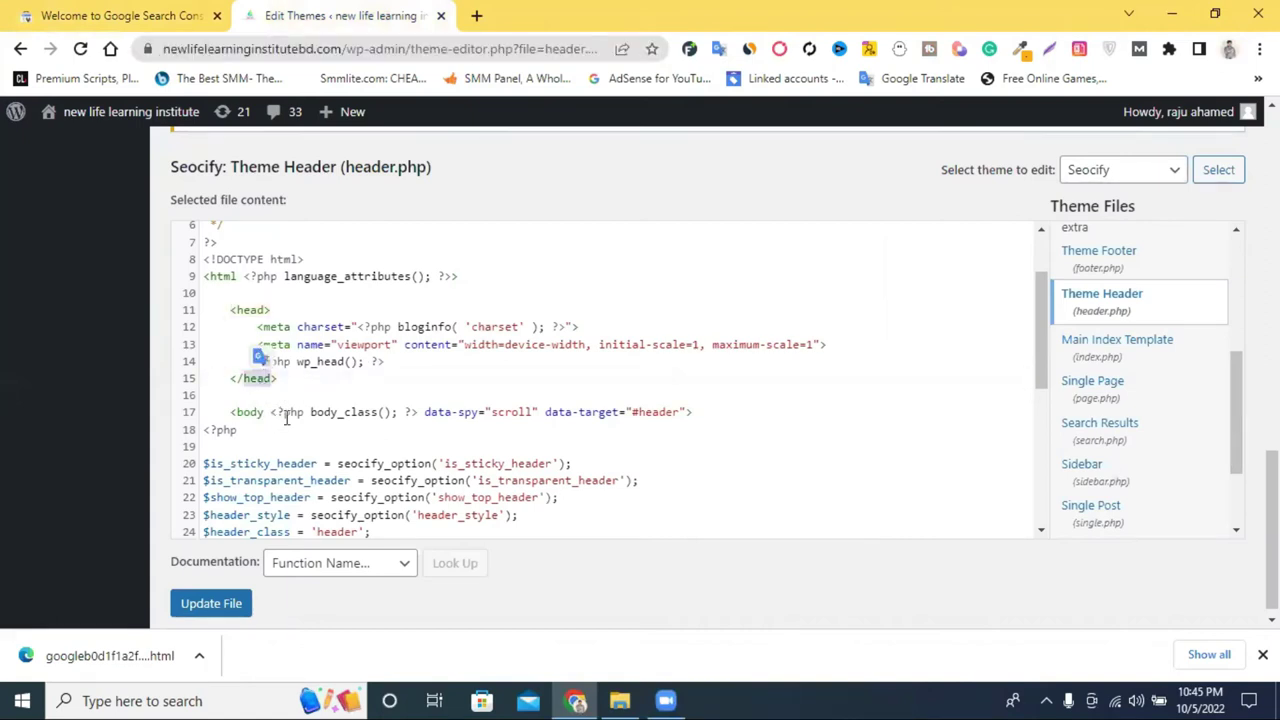
pyautogui.click(264, 415)
pyautogui.click(251, 413)
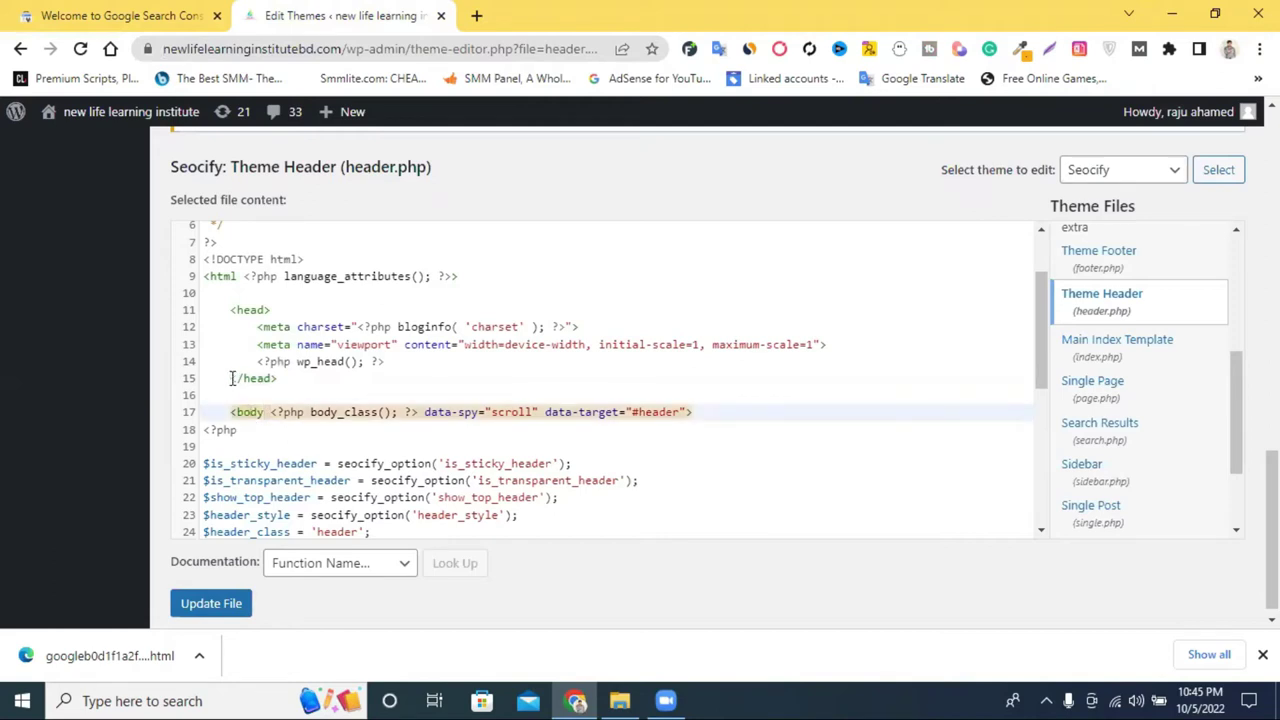
pyautogui.click(231, 378)
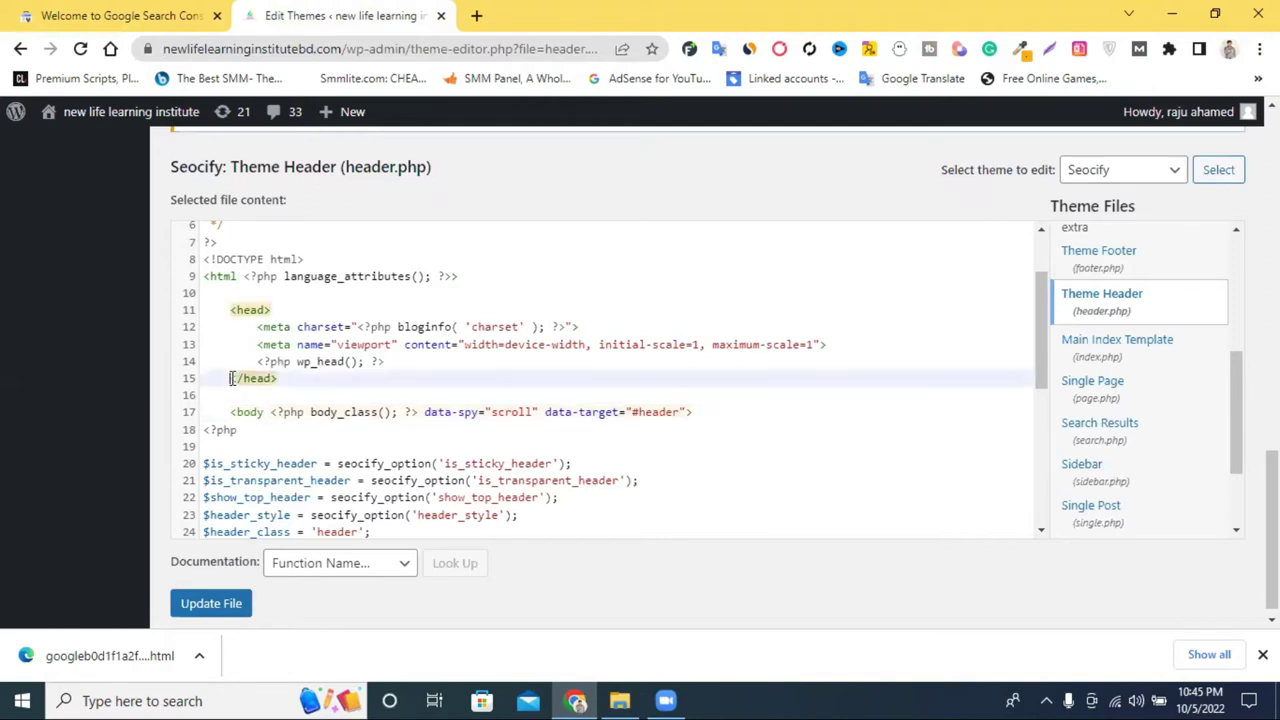
pyautogui.click(404, 365)
pyautogui.press('Return')
pyautogui.press('Return')
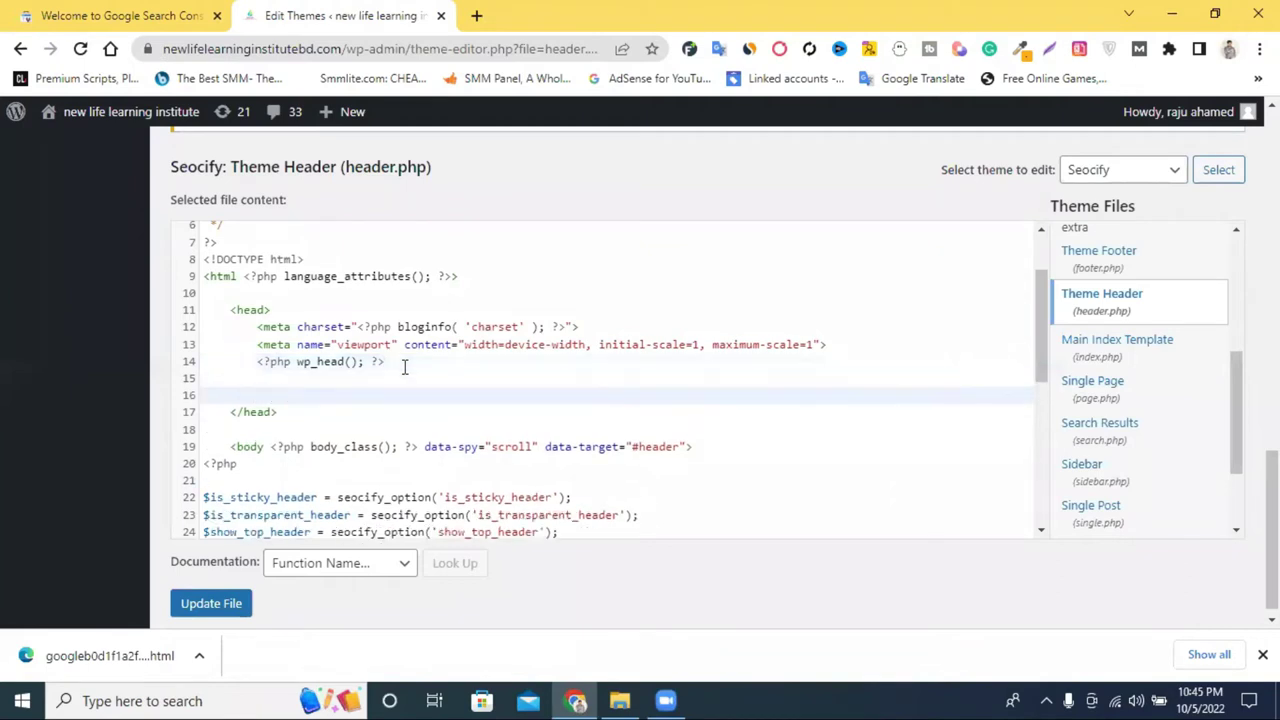
# Step: Examine the opening and closing head tags, the body tag and the rest of the header.php code
pyautogui.moveTo(232, 310); pyautogui.dragTo(271, 311)
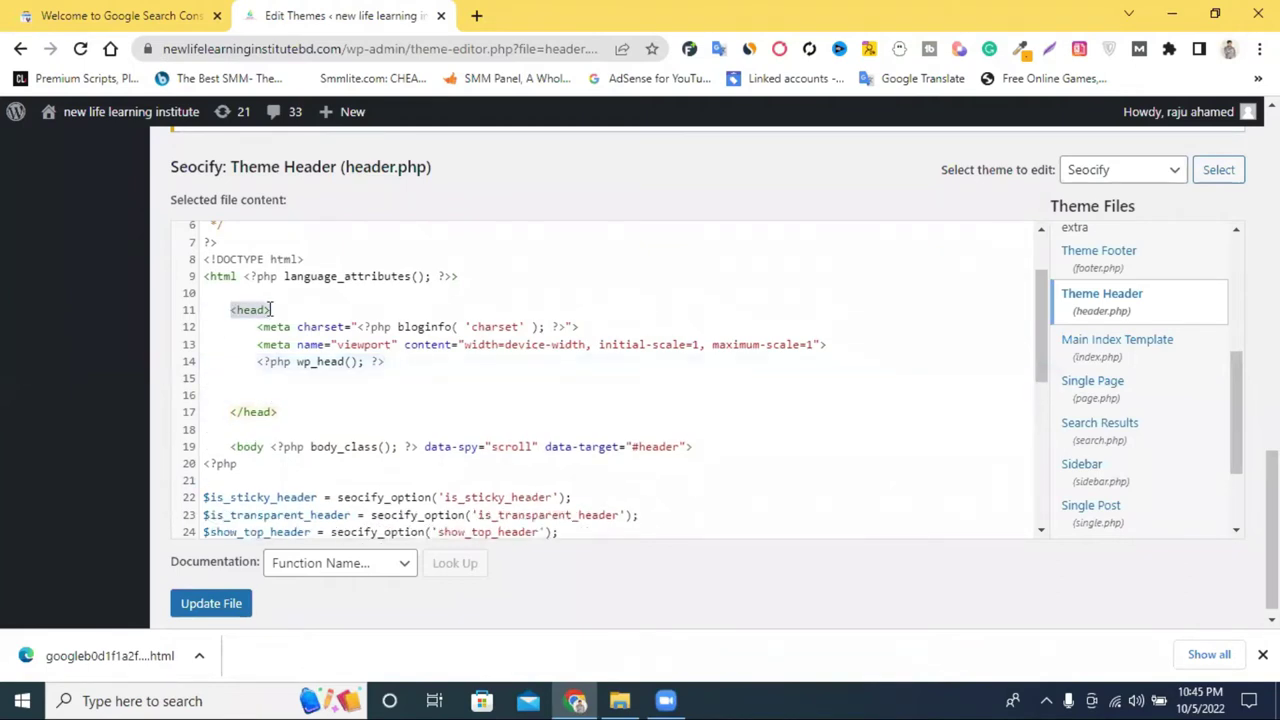
pyautogui.moveTo(292, 417); pyautogui.dragTo(204, 412)
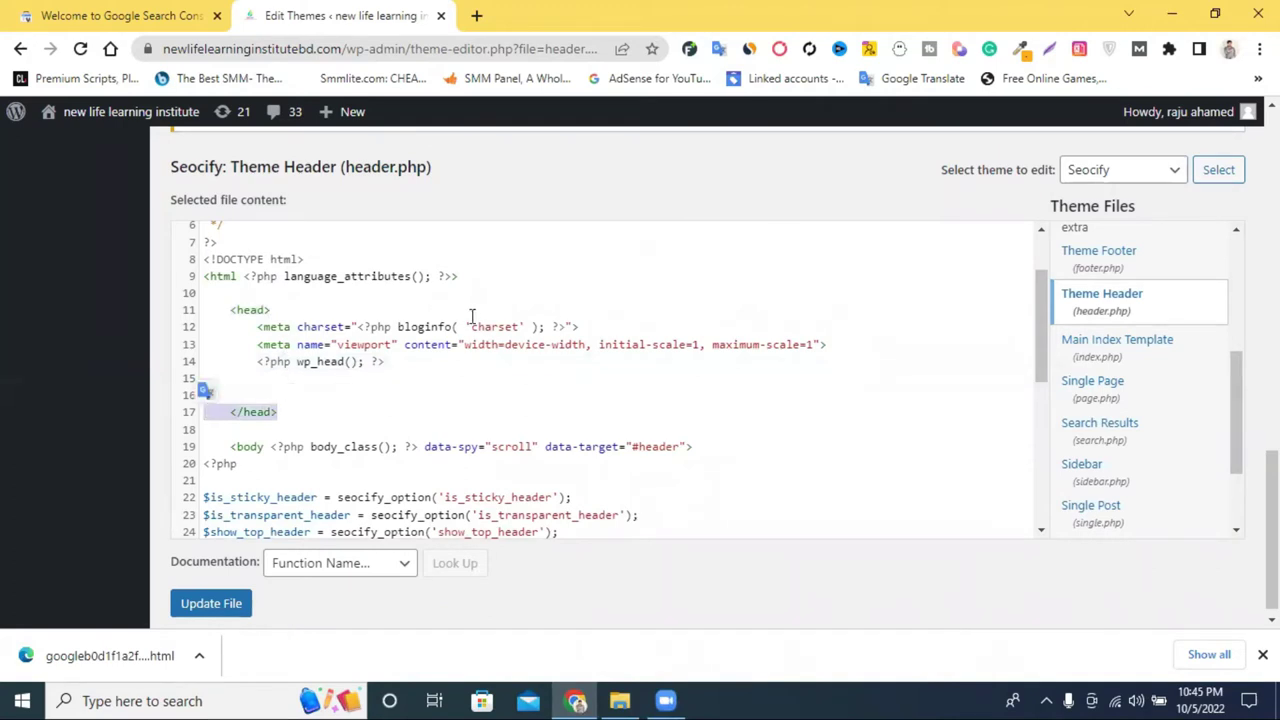
pyautogui.click(266, 390)
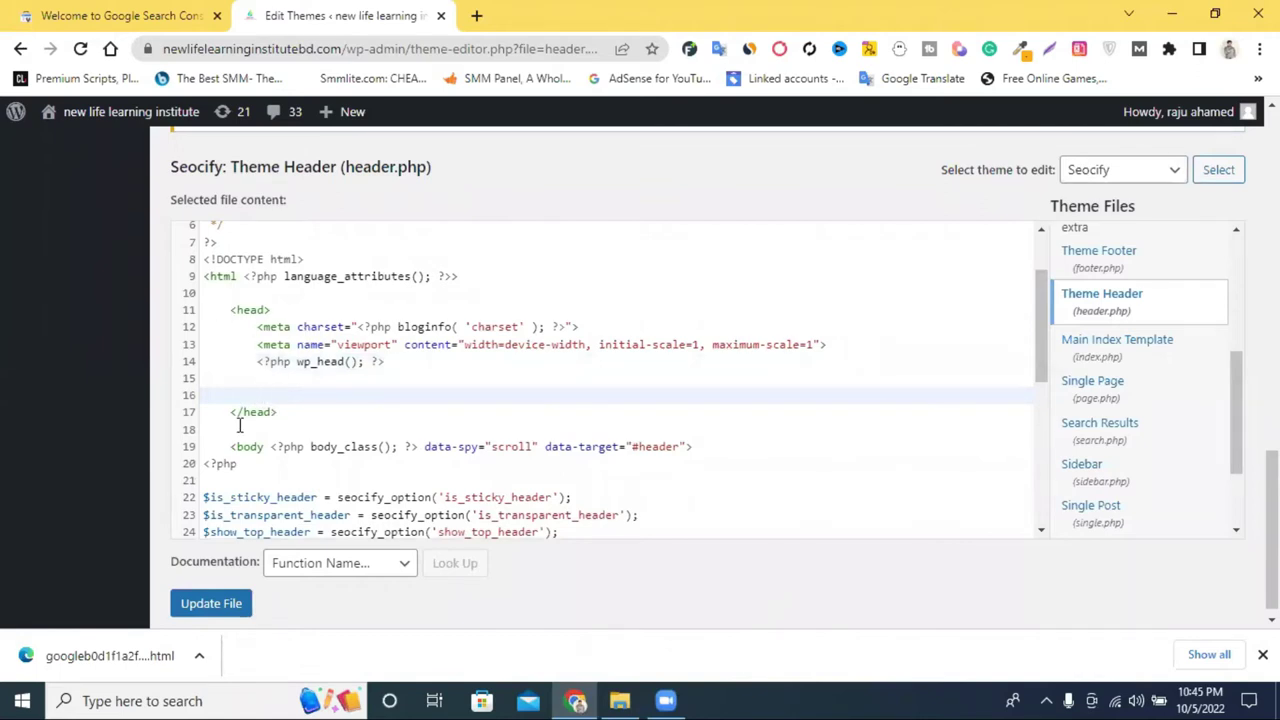
pyautogui.moveTo(227, 412); pyautogui.dragTo(294, 414)
pyautogui.click(243, 310)
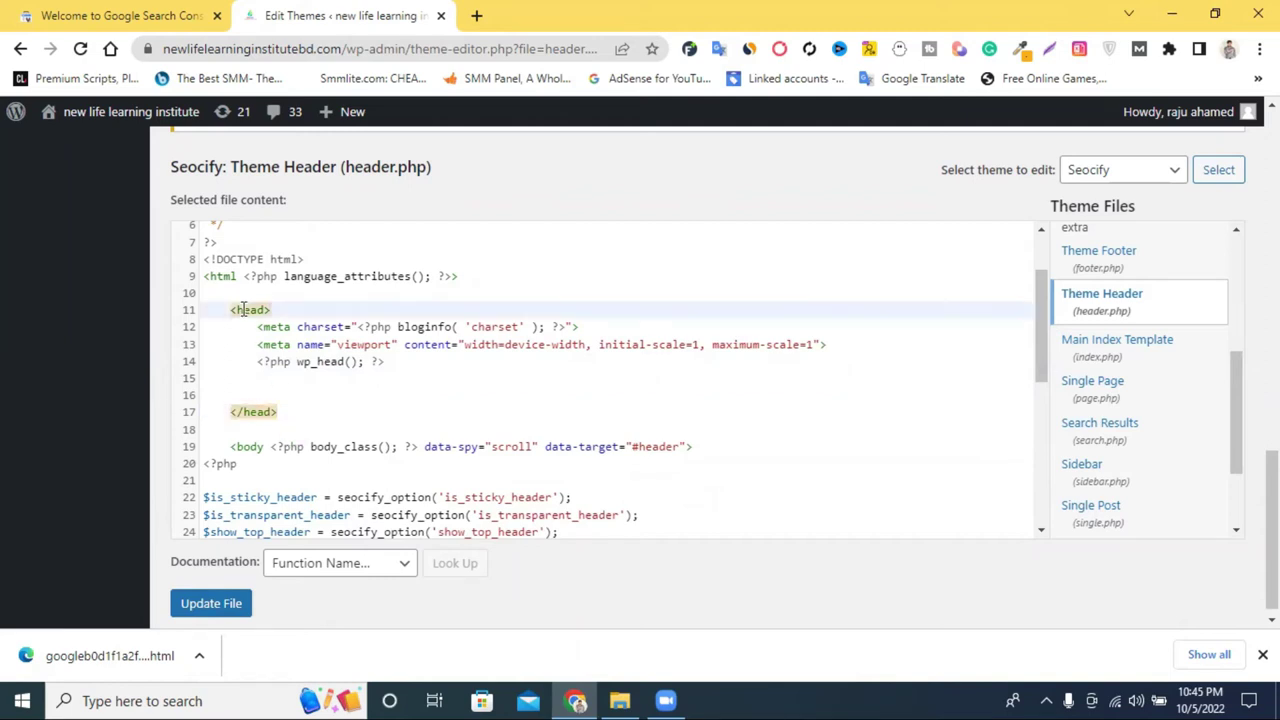
pyautogui.moveTo(229, 446); pyautogui.dragTo(265, 446)
pyautogui.scroll(-2, 428, 459)
pyautogui.scroll(-4, 428, 459)
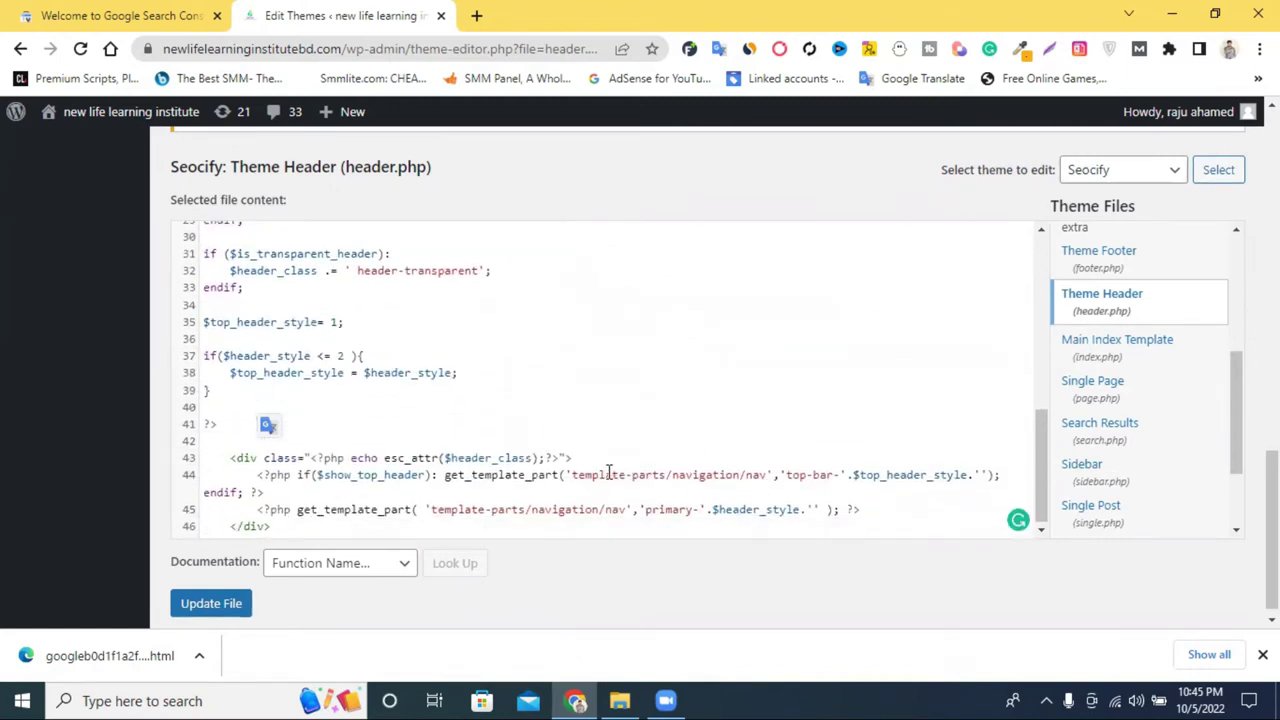
pyautogui.scroll(-1, 501, 470)
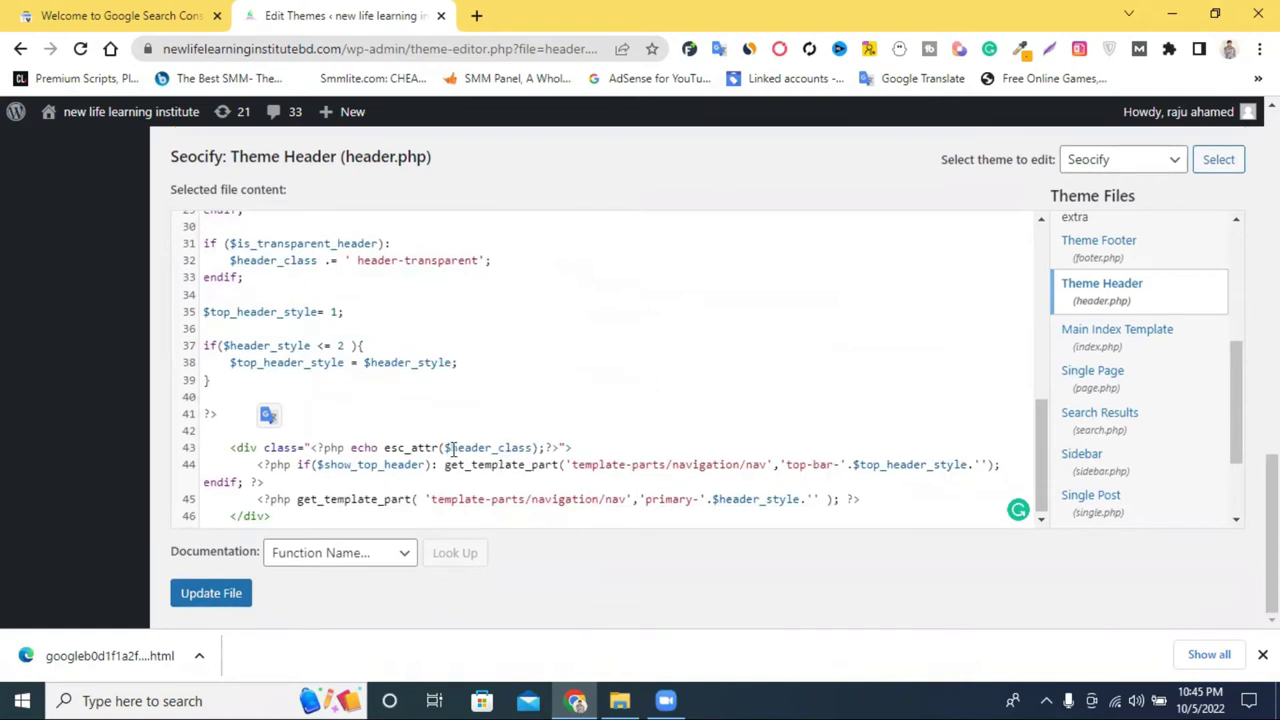
pyautogui.scroll(5, 453, 447)
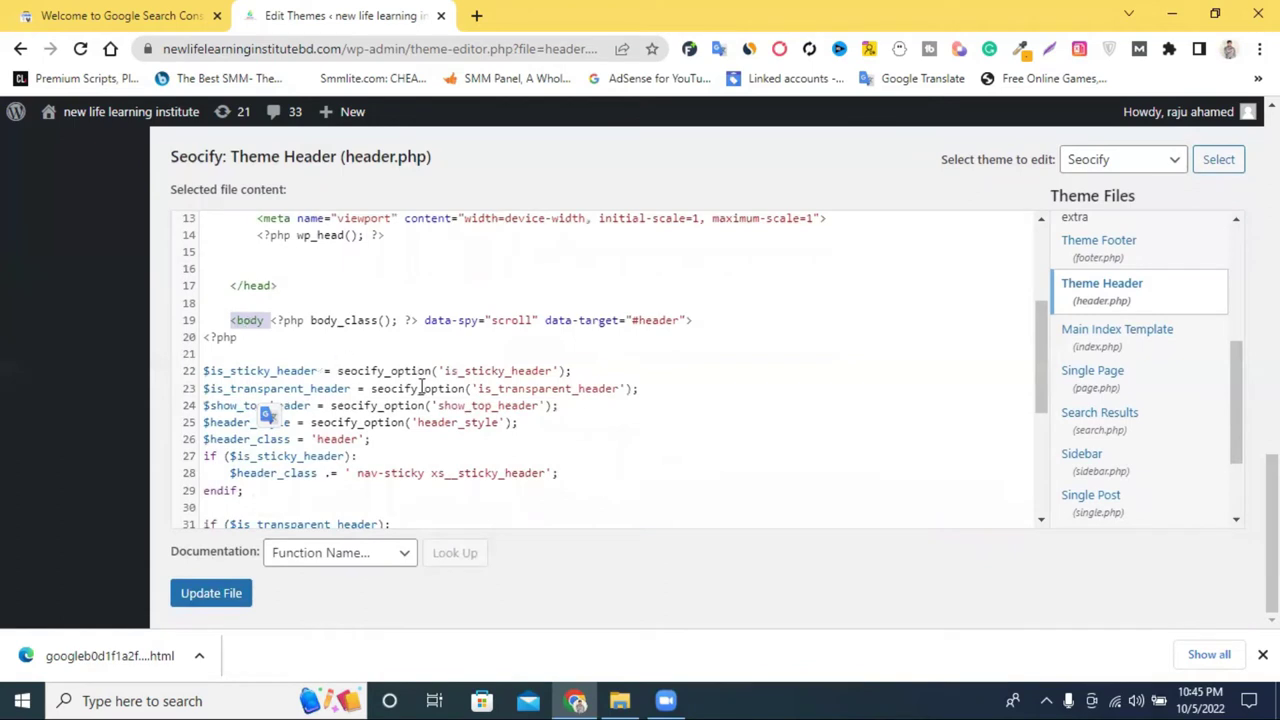
pyautogui.scroll(-5, 422, 388)
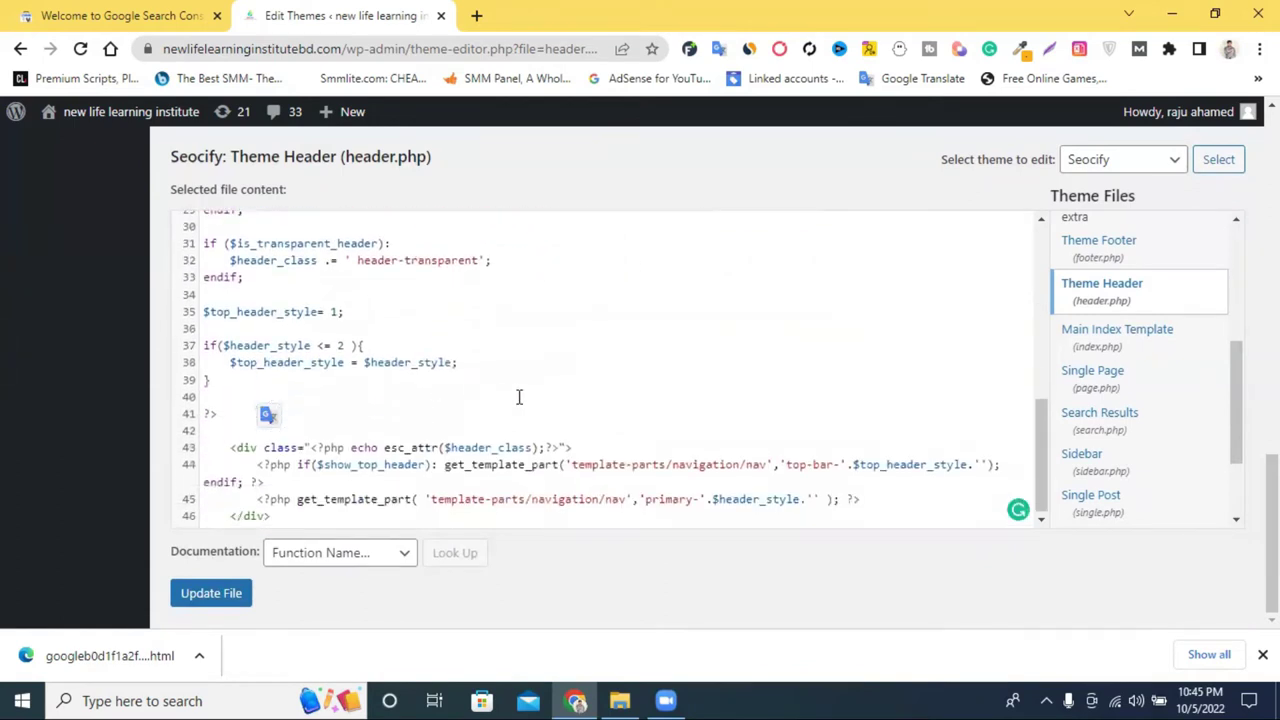
pyautogui.scroll(6, 519, 397)
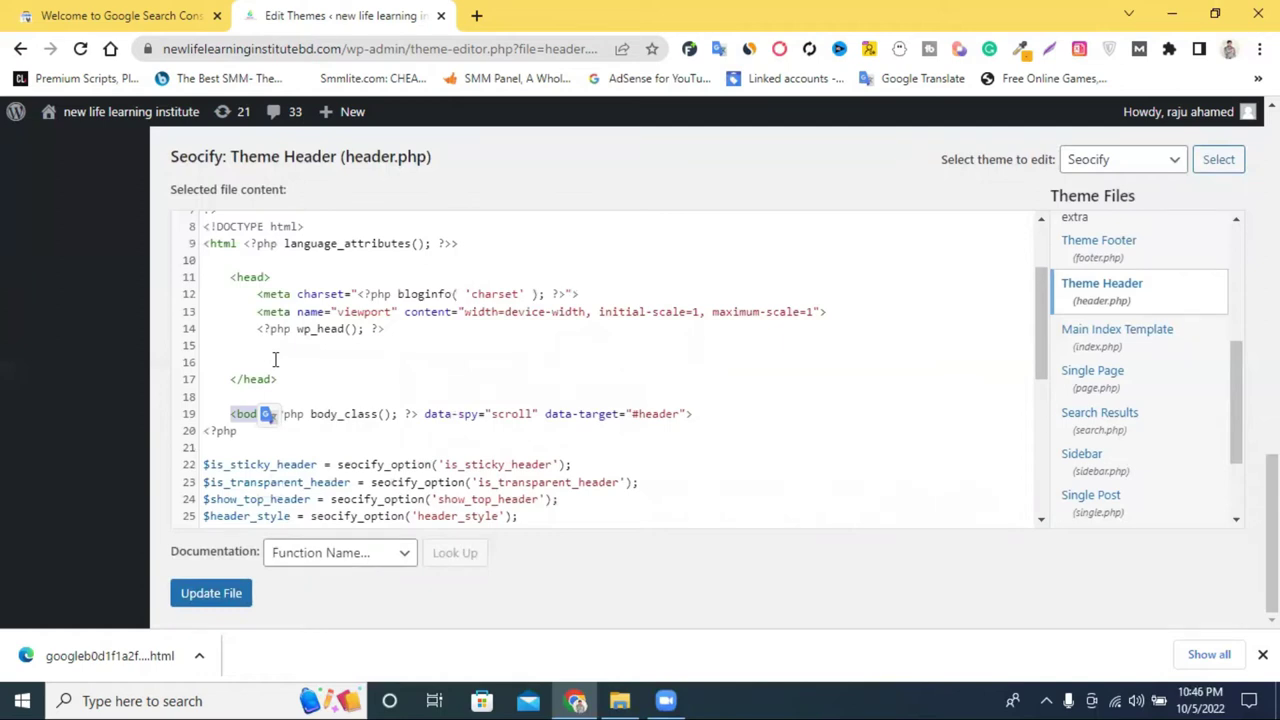
# Step: Paste the google-site-verification meta tag with its verification token on the blank line directly above the closing head tag and save header.php
pyautogui.click(275, 360)
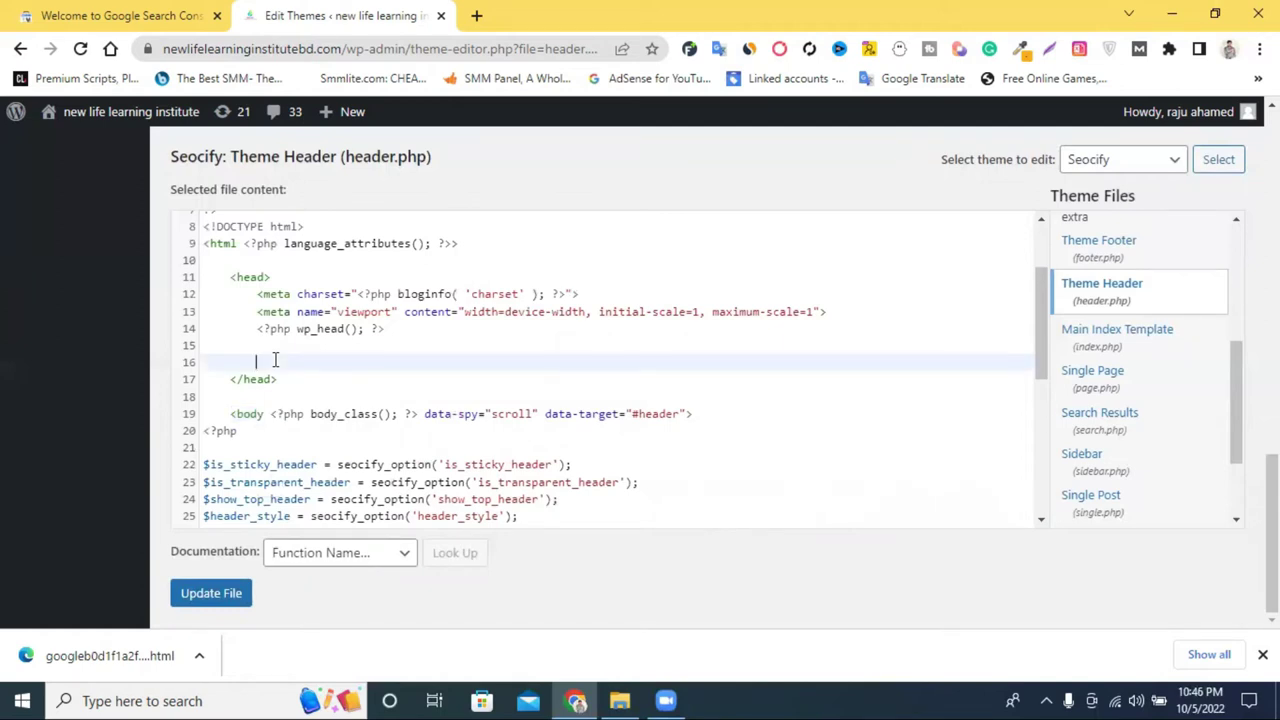
pyautogui.write('<meta name="google-site-verification" content="m82FptayERLu2uLd-aYKApsV9pMDqG0HN7prQsnHip8" />')
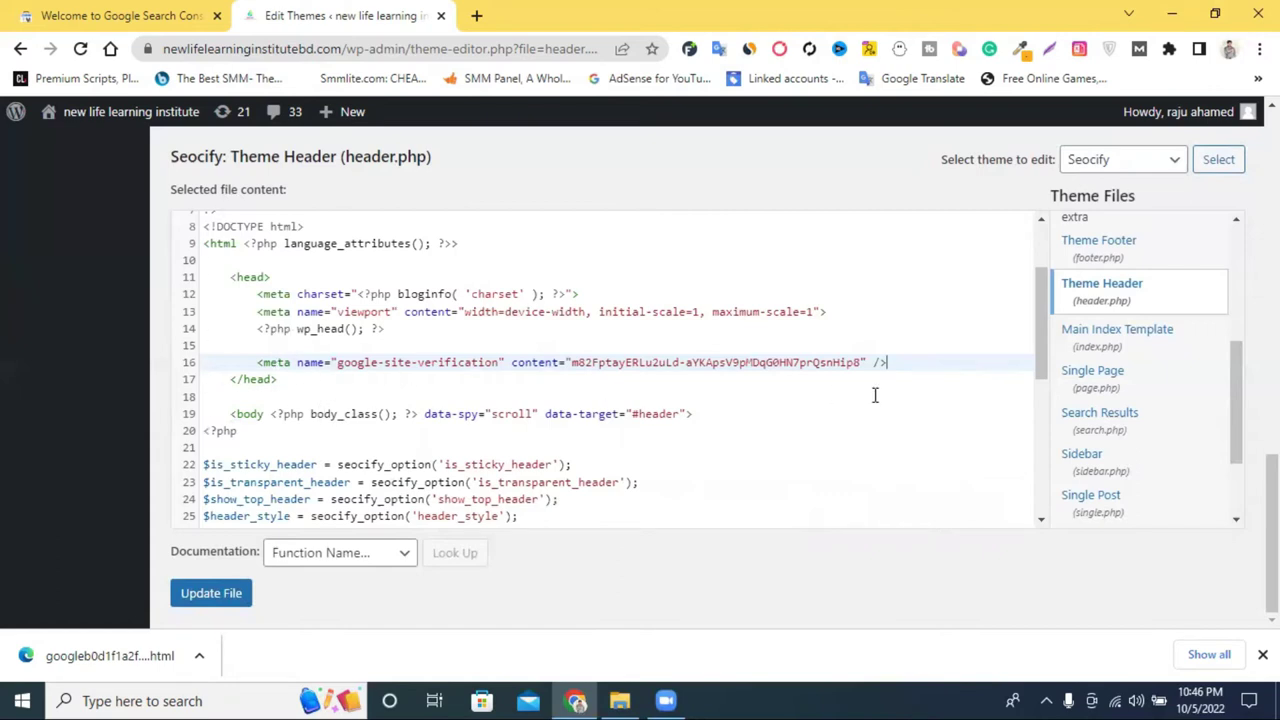
pyautogui.moveTo(886, 363); pyautogui.dragTo(230, 380)
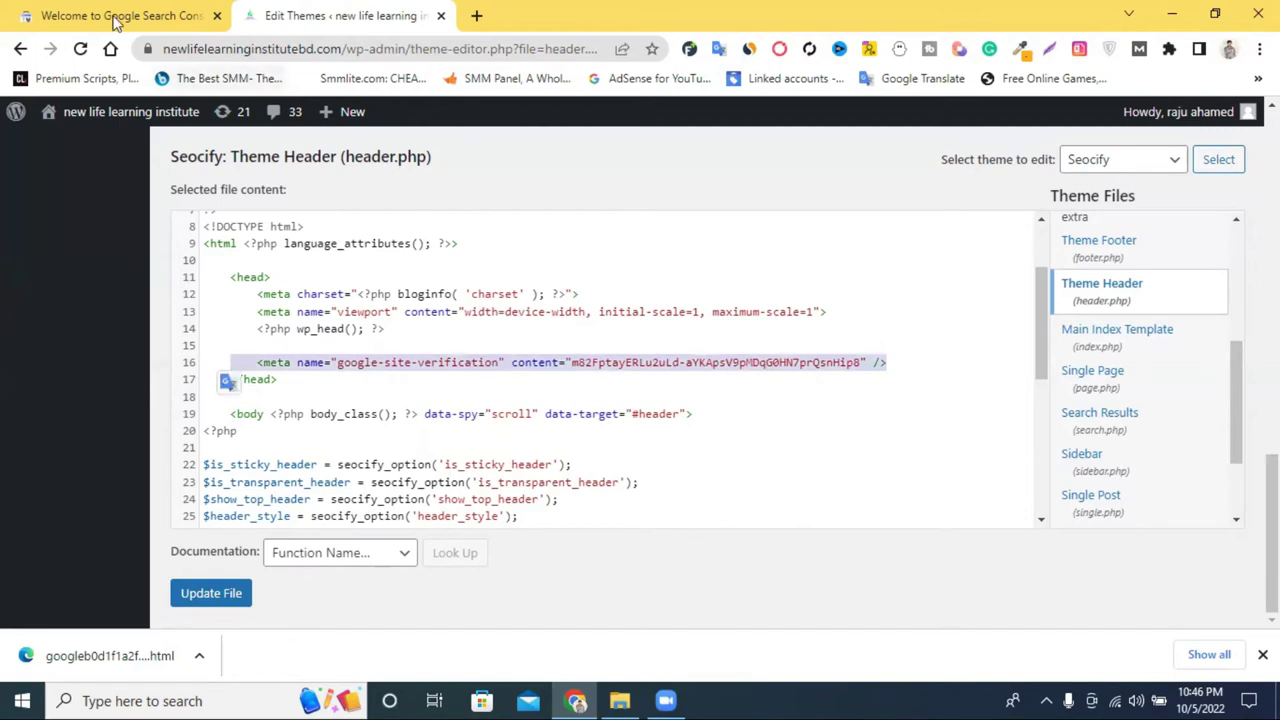
pyautogui.click(190, 16)
pyautogui.click(345, 15)
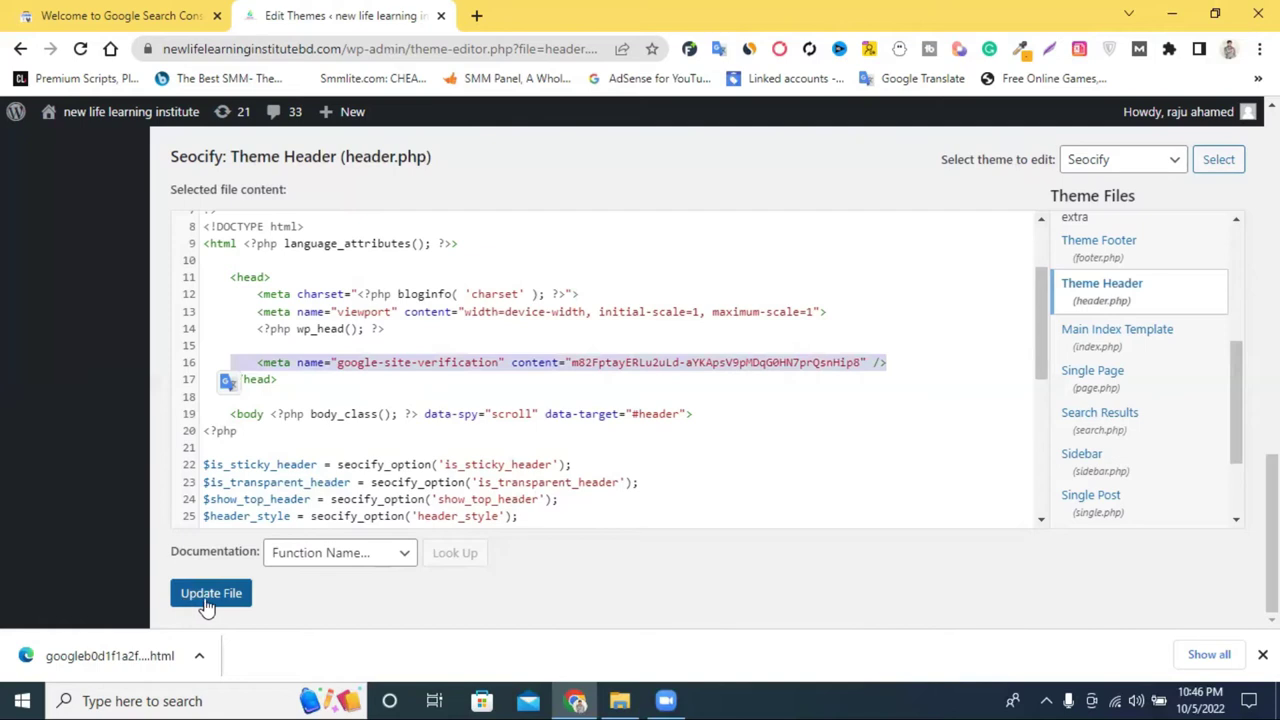
pyautogui.click(210, 605)
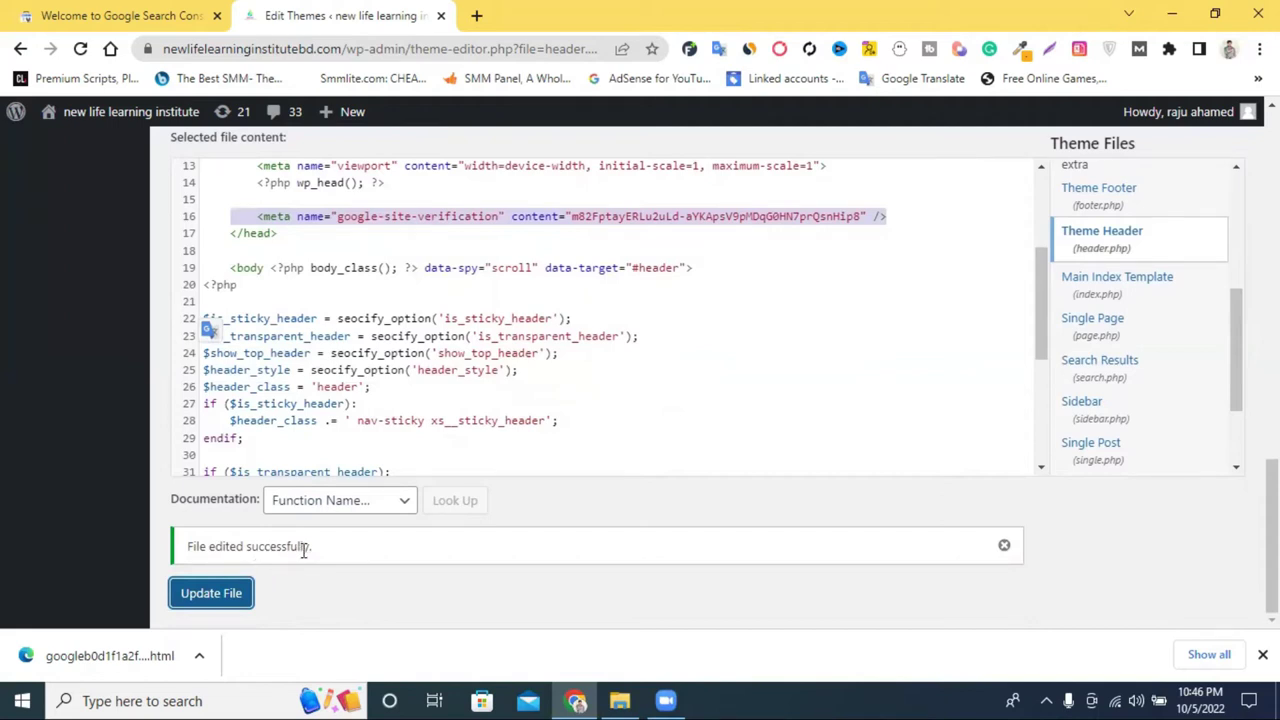
# Step: Verify ownership with the HTML tag method in Search Console and open the verified property's overview, dismissing the welcome introduction
pyautogui.click(175, 18)
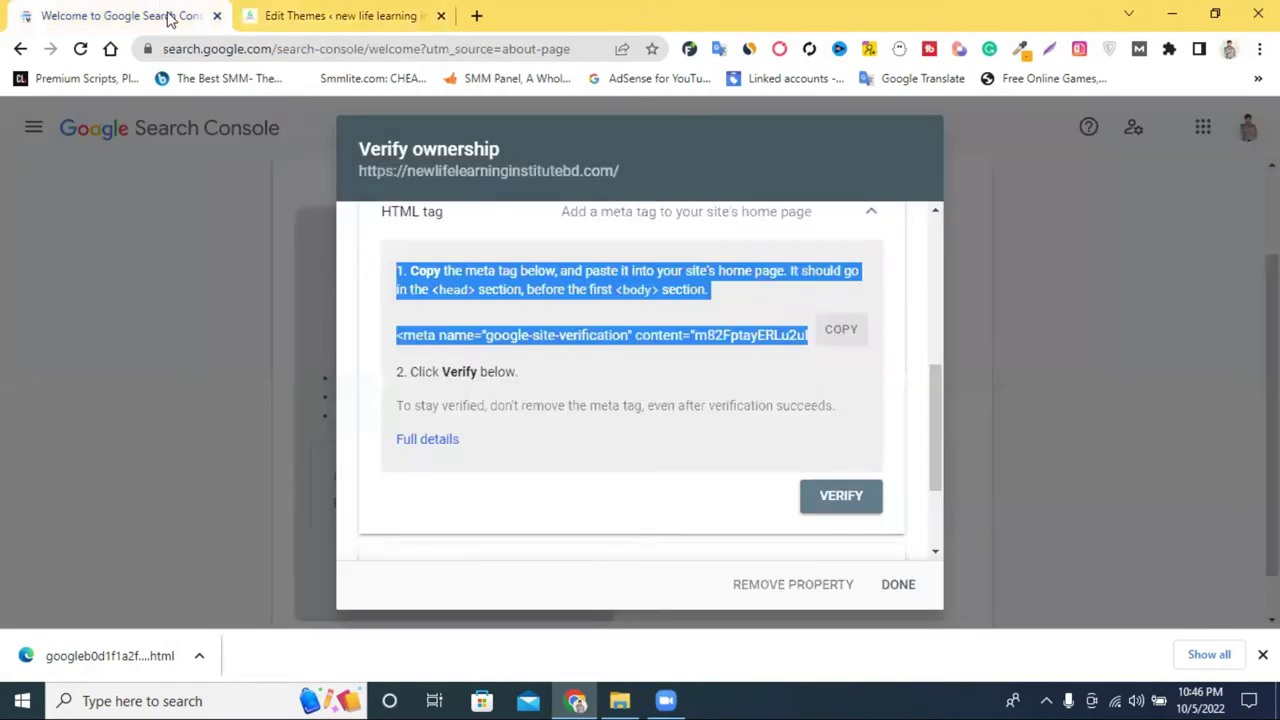
pyautogui.click(825, 500)
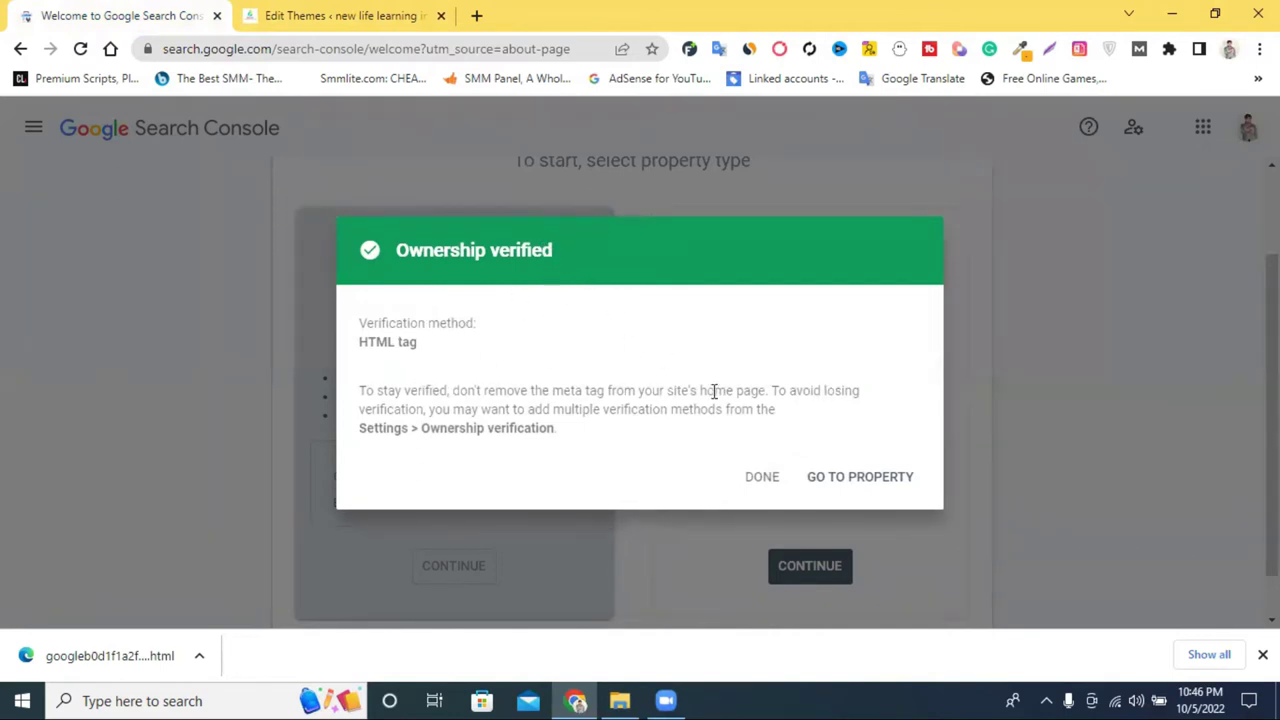
pyautogui.click(841, 483)
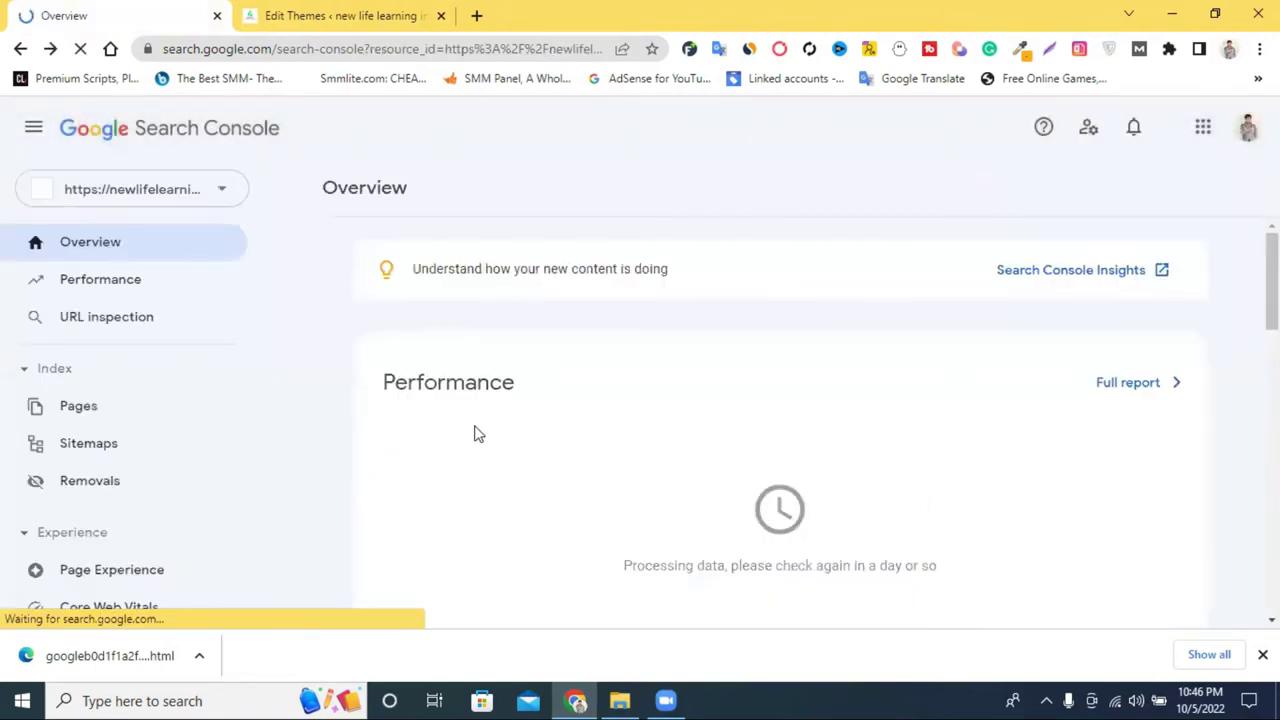
pyautogui.scroll(-2, 476, 433)
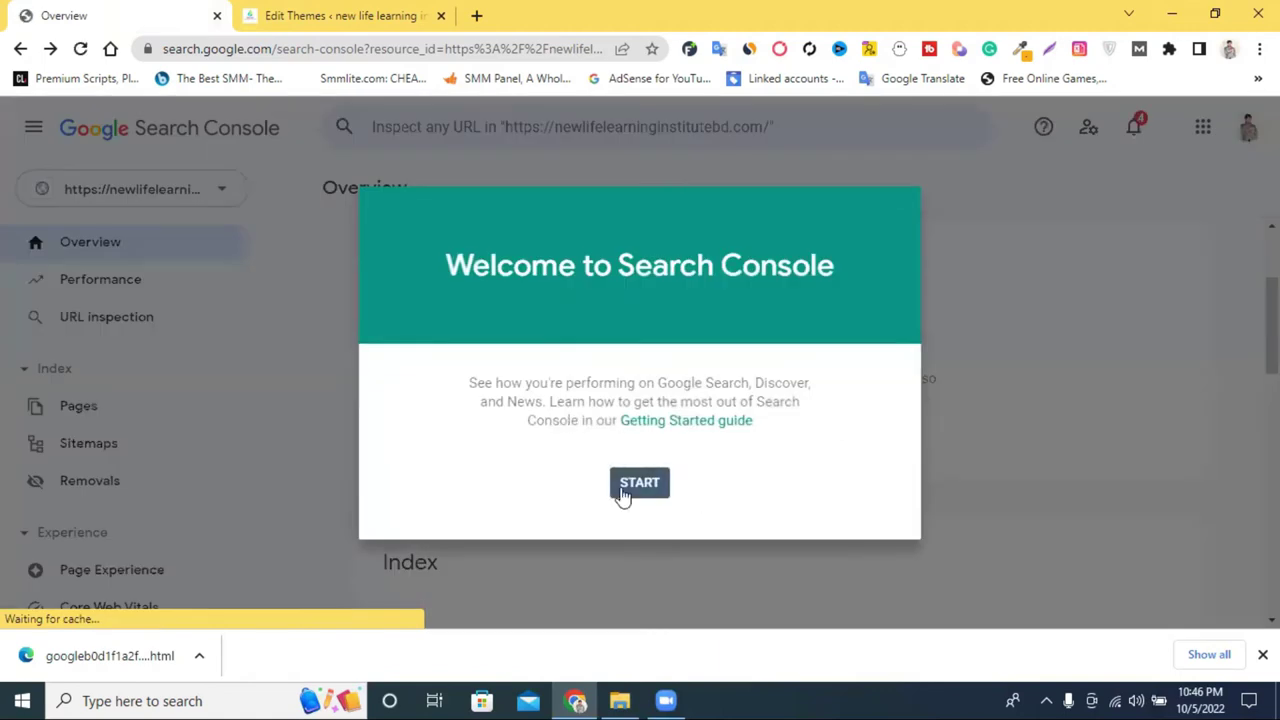
pyautogui.click(622, 490)
pyautogui.click(1183, 568)
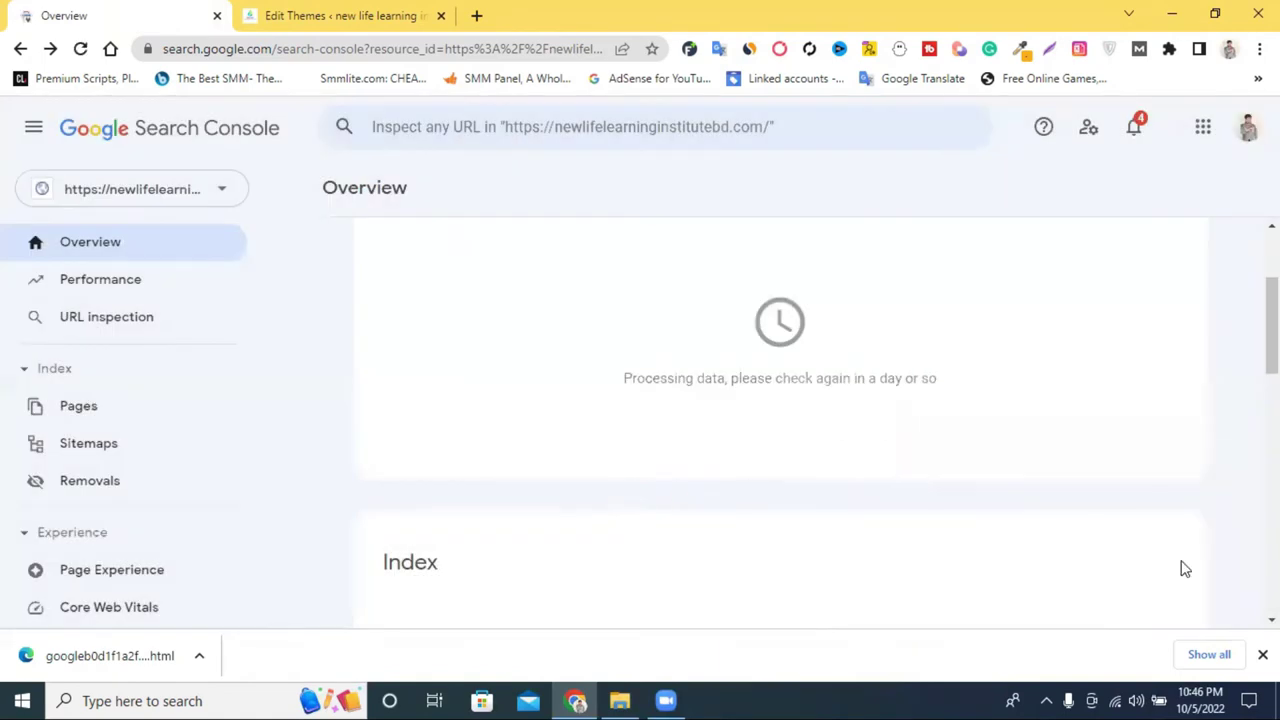
# Step: Look through the property's available reports, including Performance, and return to its Overview
pyautogui.scroll(-5, 150, 330)
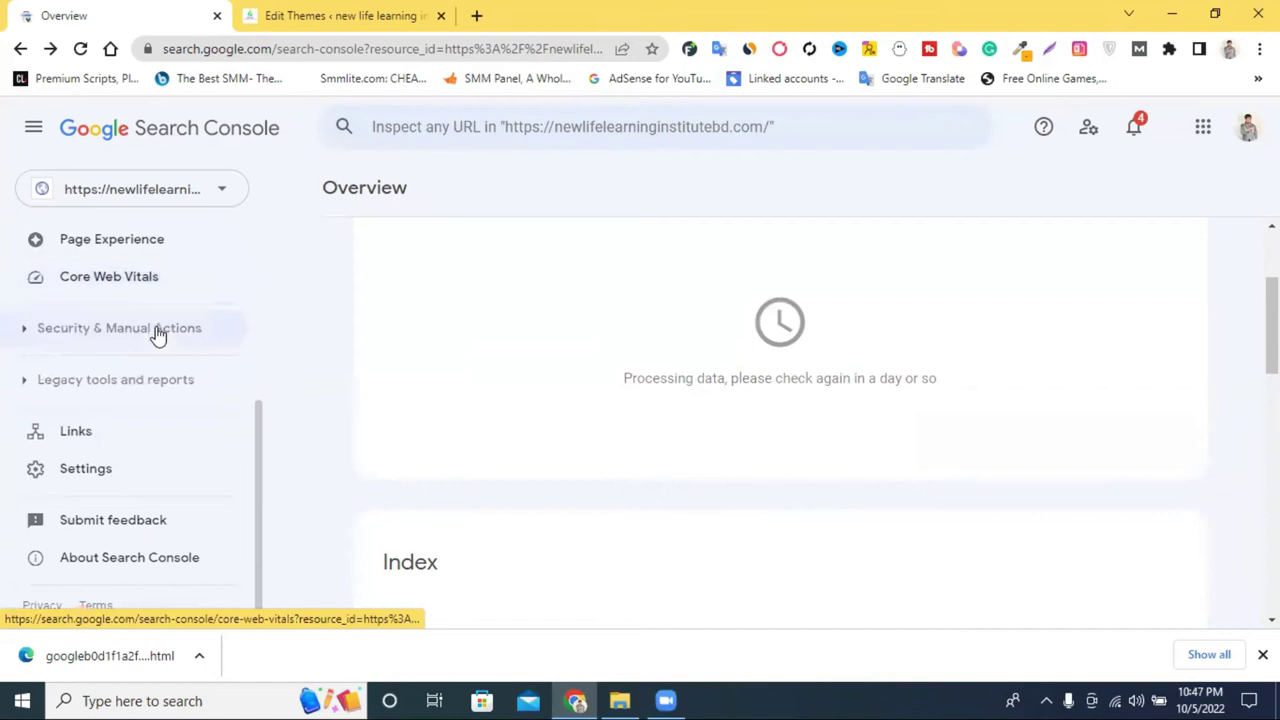
pyautogui.scroll(5, 157, 335)
pyautogui.click(112, 279)
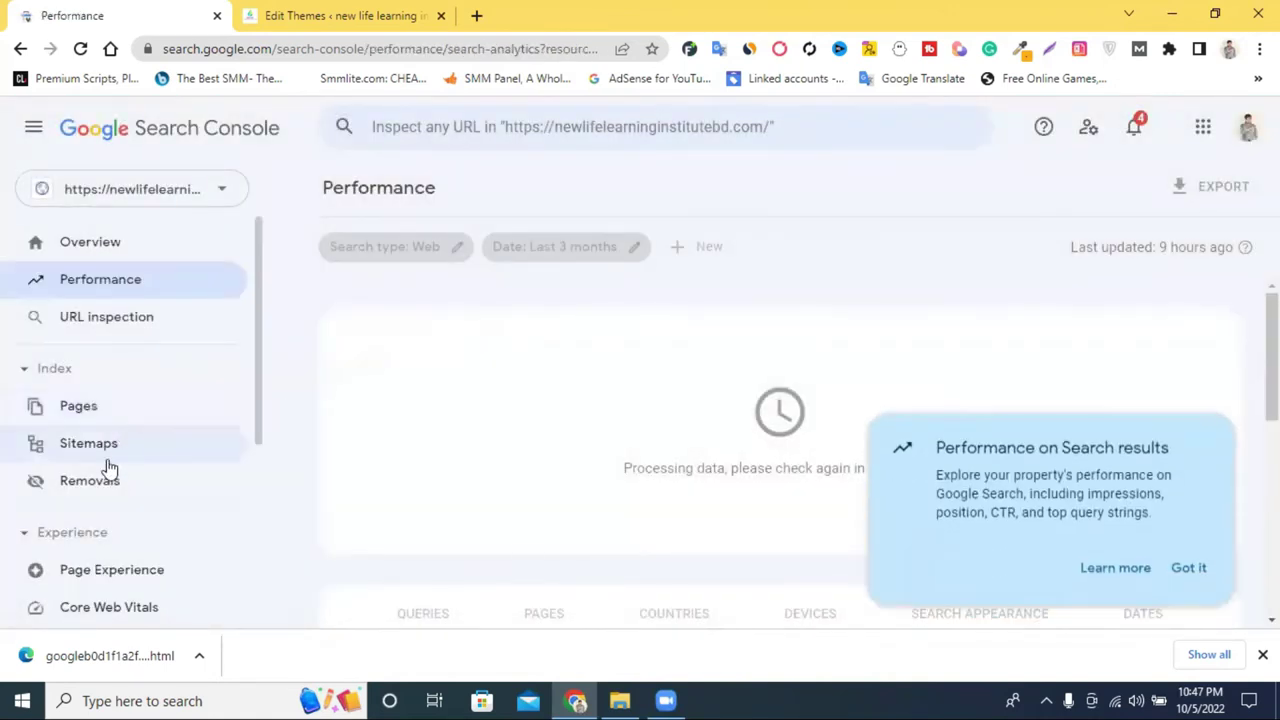
pyautogui.click(1187, 568)
pyautogui.click(91, 247)
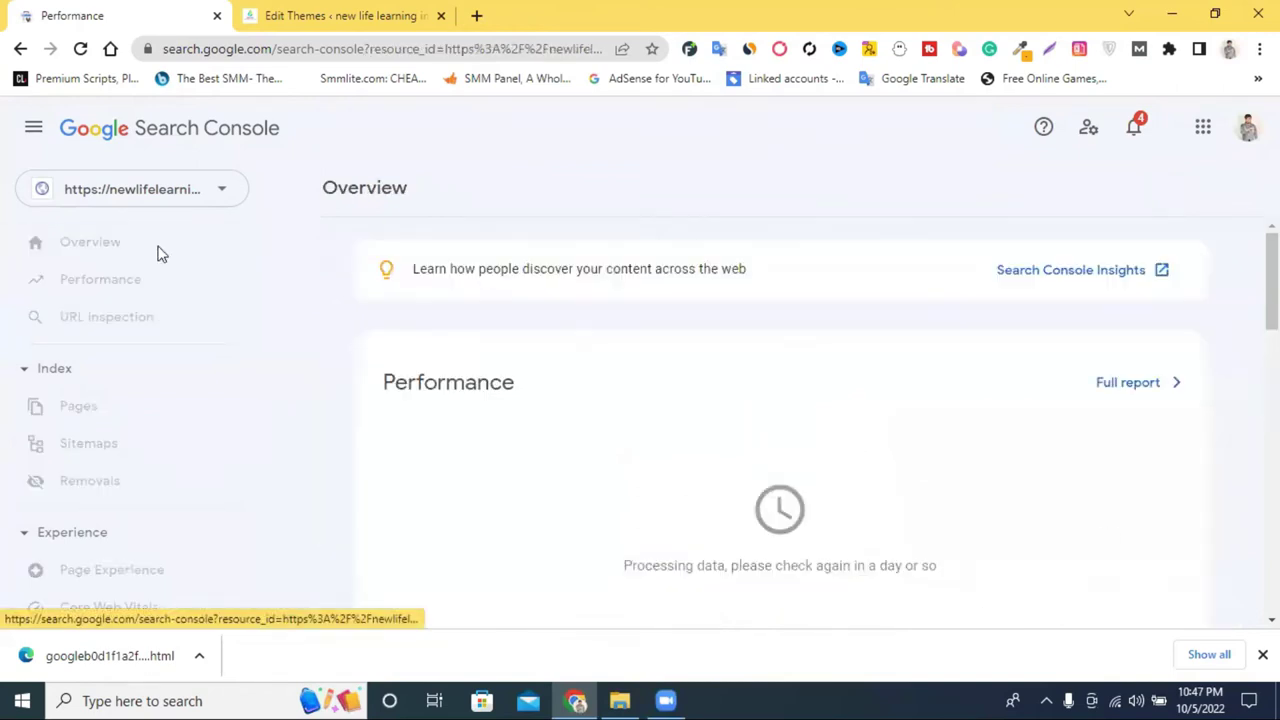
pyautogui.scroll(-3, 180, 440)
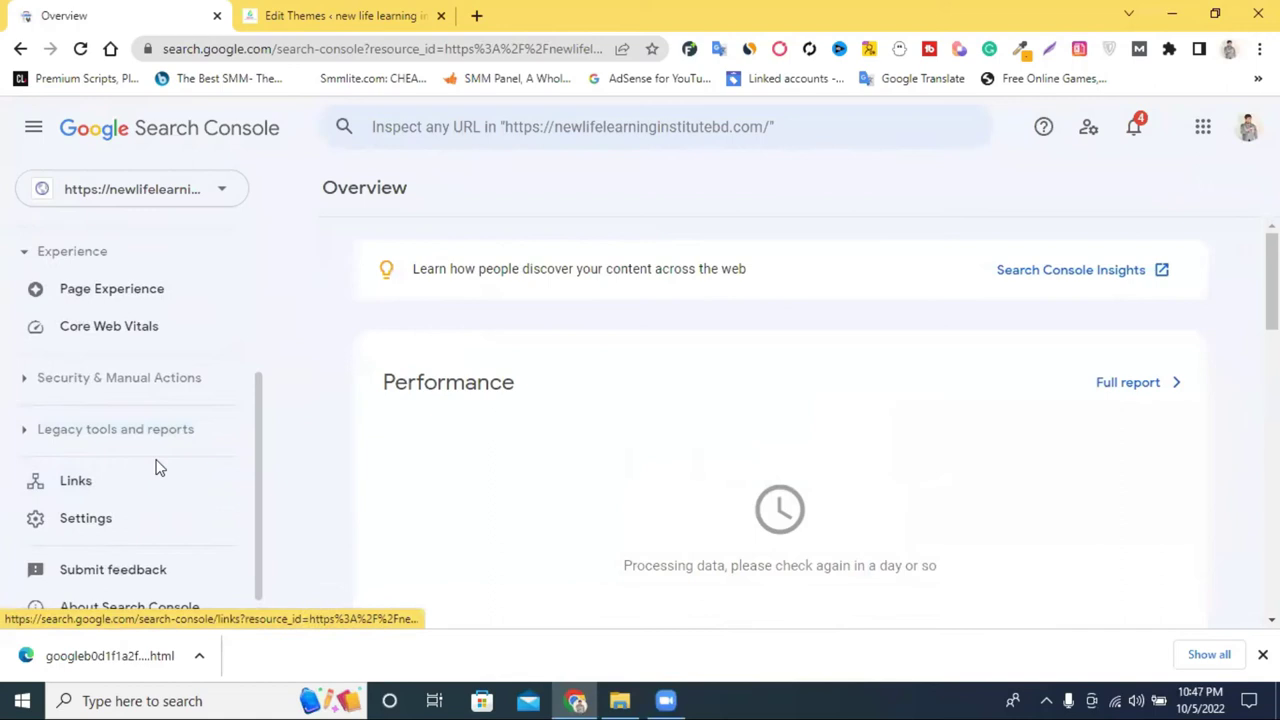
pyautogui.scroll(4, 190, 430)
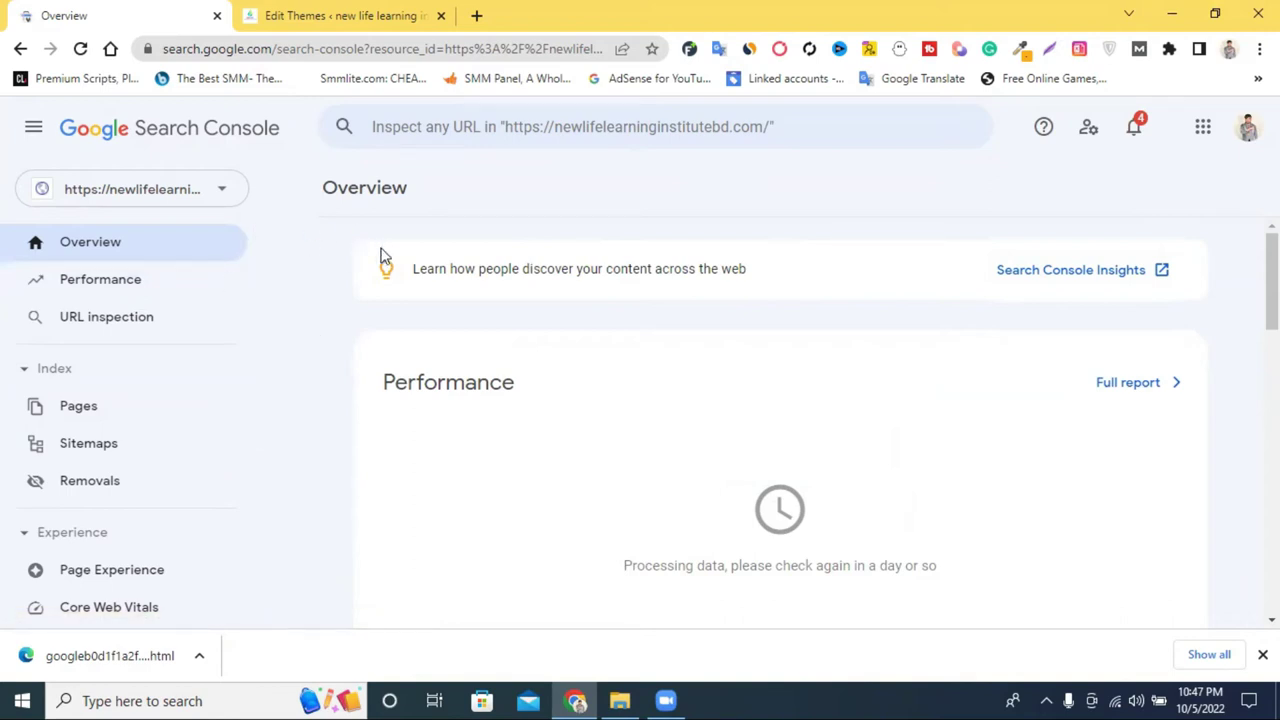
# Step: Delete the google-site-verification meta tag line from header.php in the theme editor, save the file and return to Search Console
pyautogui.click(297, 14)
pyautogui.click(143, 12)
pyautogui.click(283, 24)
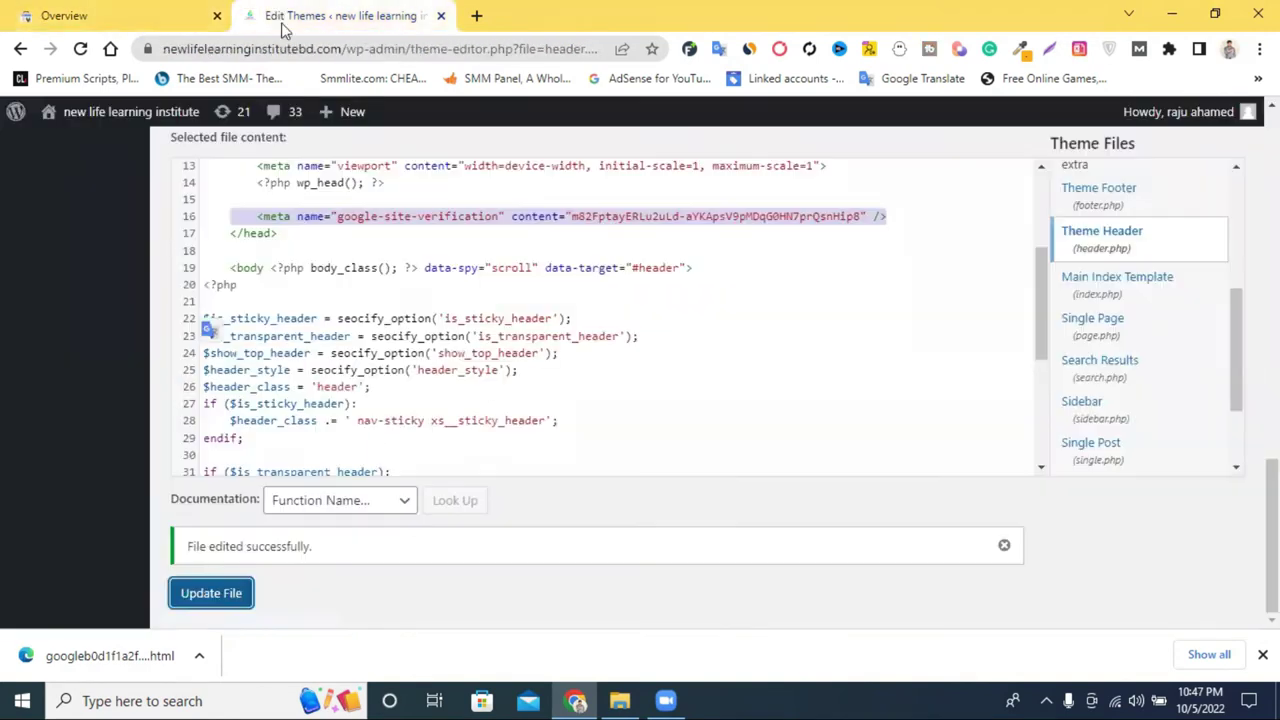
pyautogui.tripleClick(375, 217)
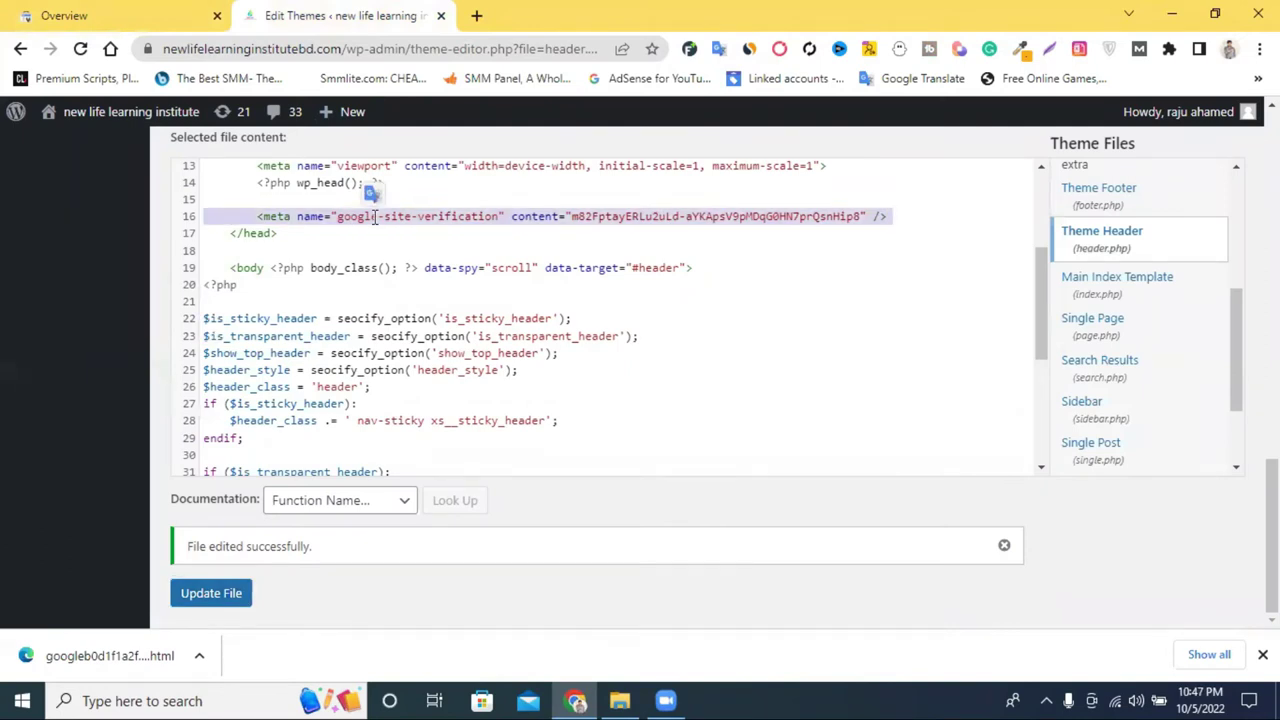
pyautogui.press('BackSpace')
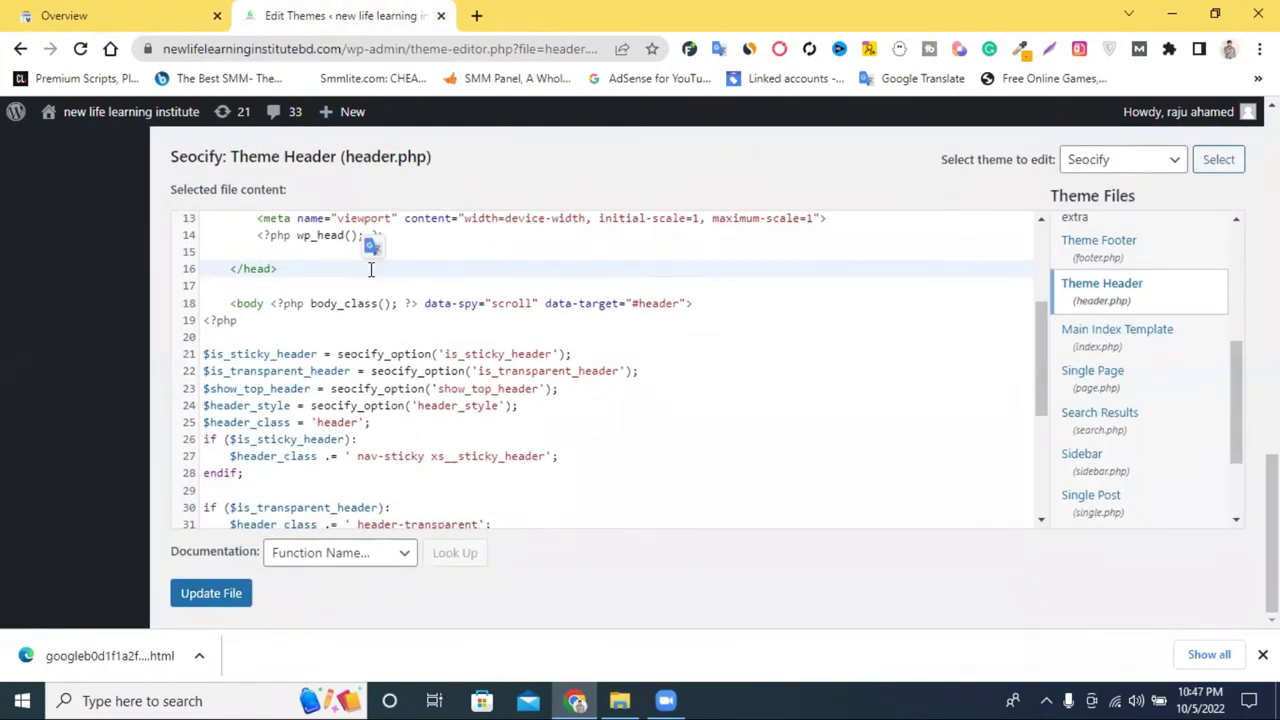
pyautogui.scroll(2, 370, 270)
pyautogui.scroll(-1, 370, 315)
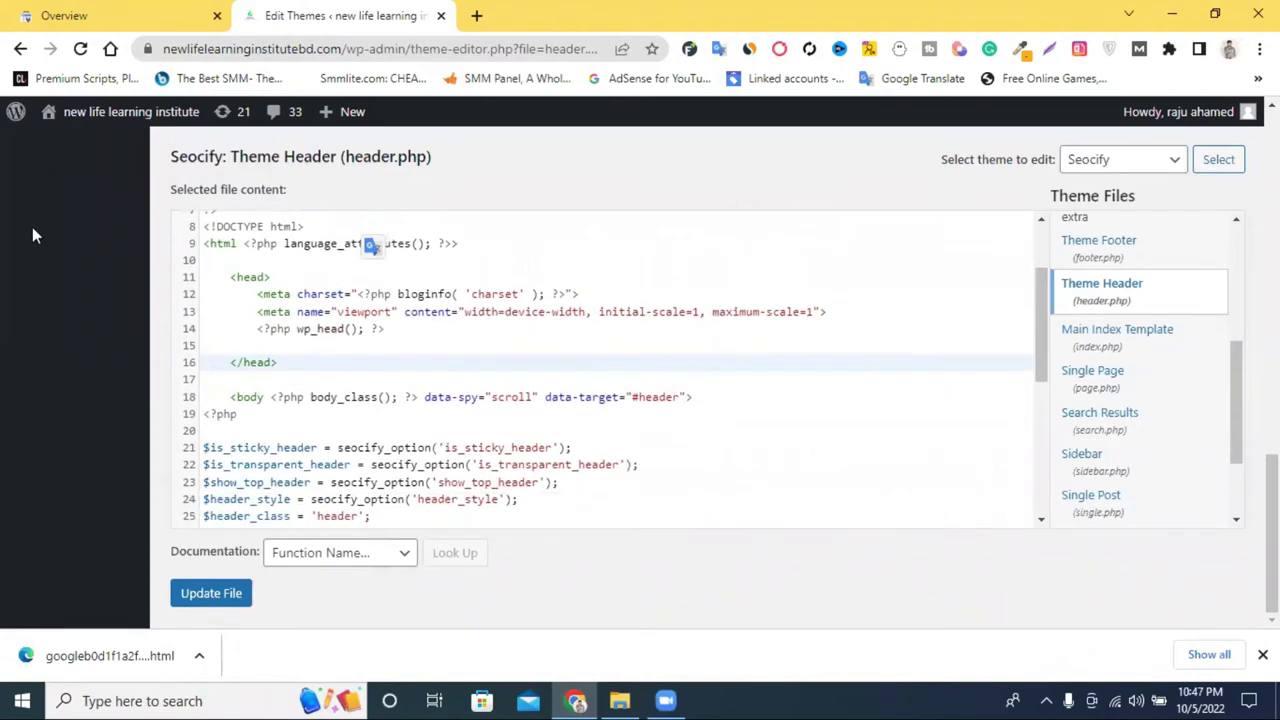
pyautogui.click(212, 594)
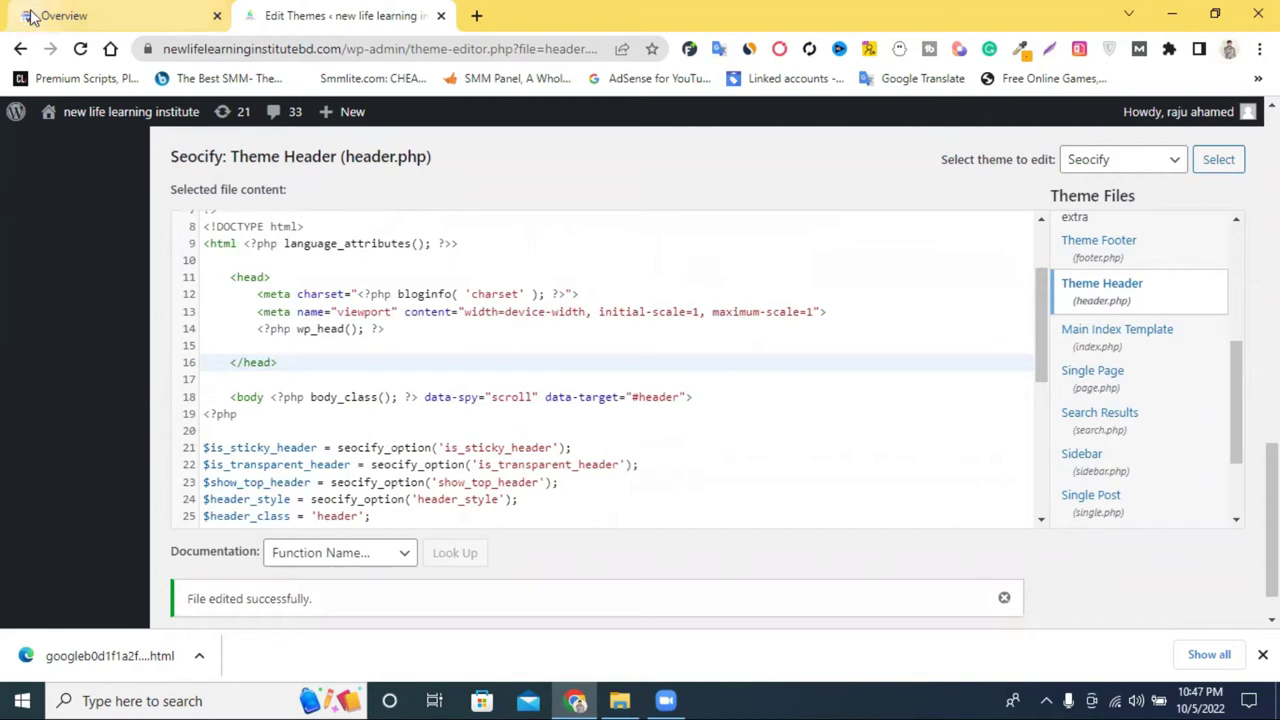
pyautogui.click(80, 15)
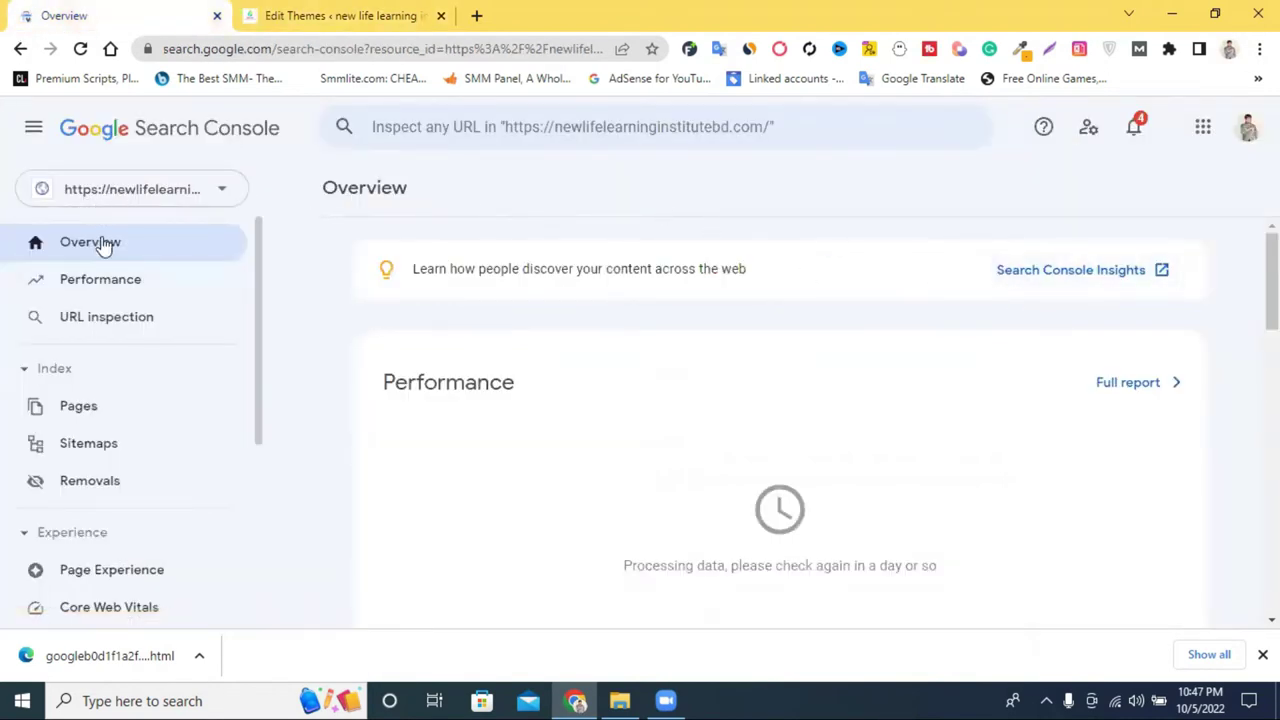
pyautogui.click(130, 200)
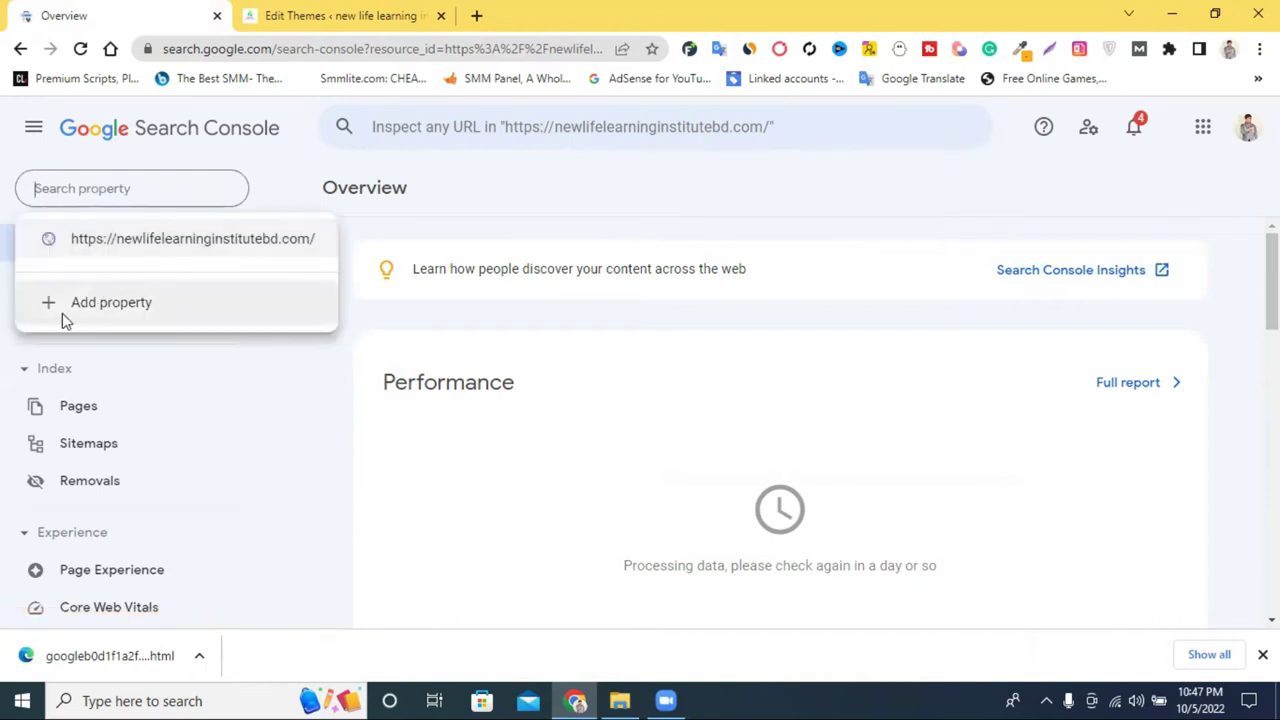
pyautogui.click(120, 312)
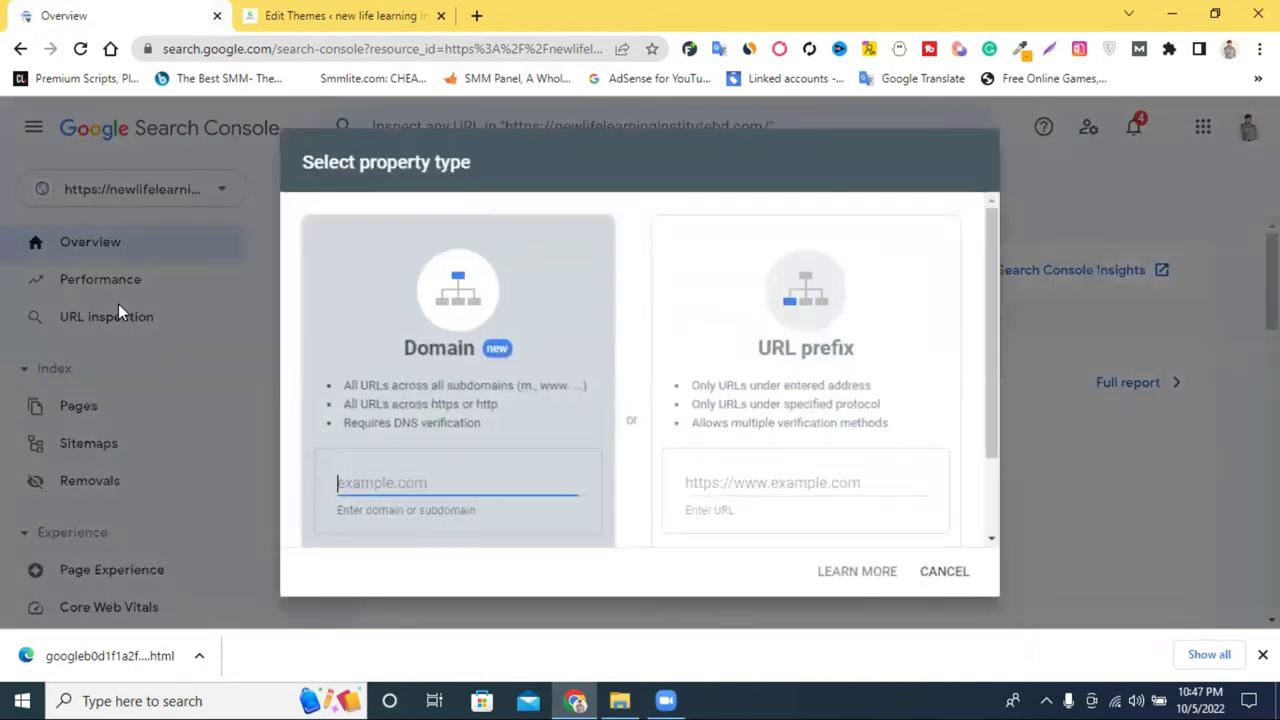
pyautogui.click(741, 478)
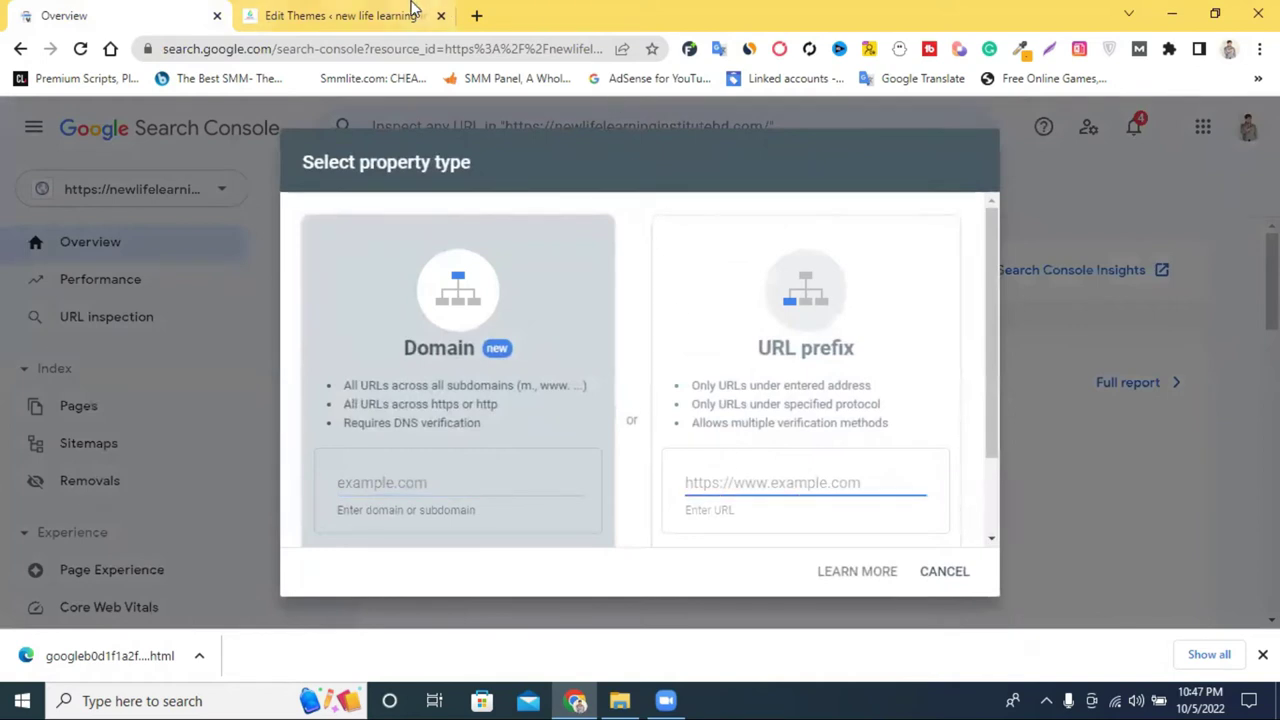
pyautogui.click(380, 15)
pyautogui.moveTo(338, 48); pyautogui.dragTo(160, 48)
pyautogui.rightClick(232, 49)
pyautogui.click(276, 151)
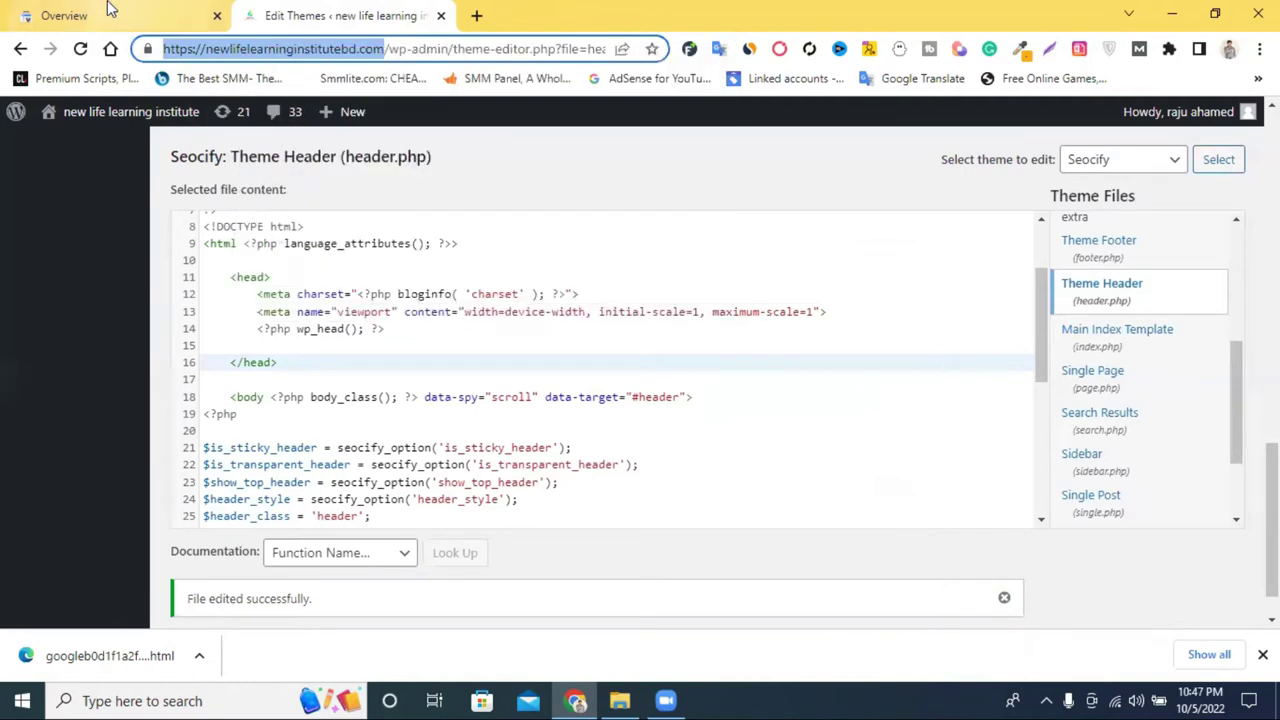
pyautogui.click(114, 12)
pyautogui.rightClick(760, 480)
pyautogui.click(783, 331)
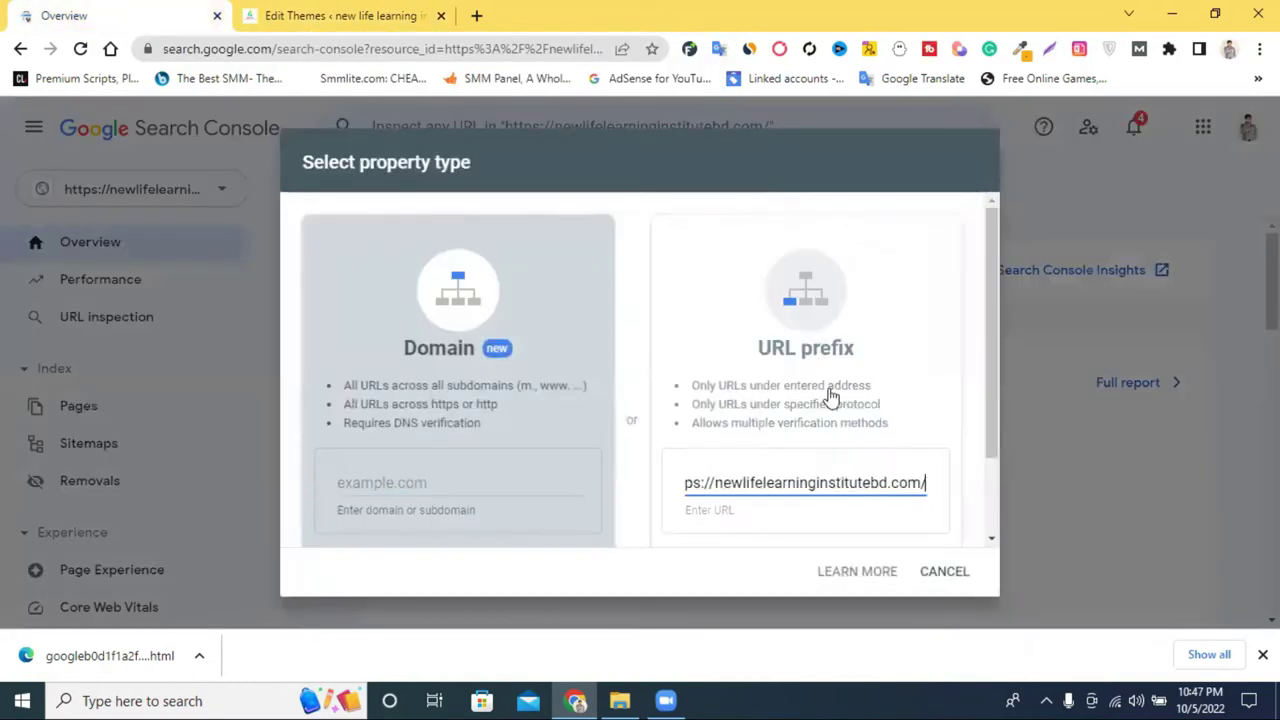
pyautogui.click(944, 571)
pyautogui.click(126, 190)
pyautogui.click(110, 300)
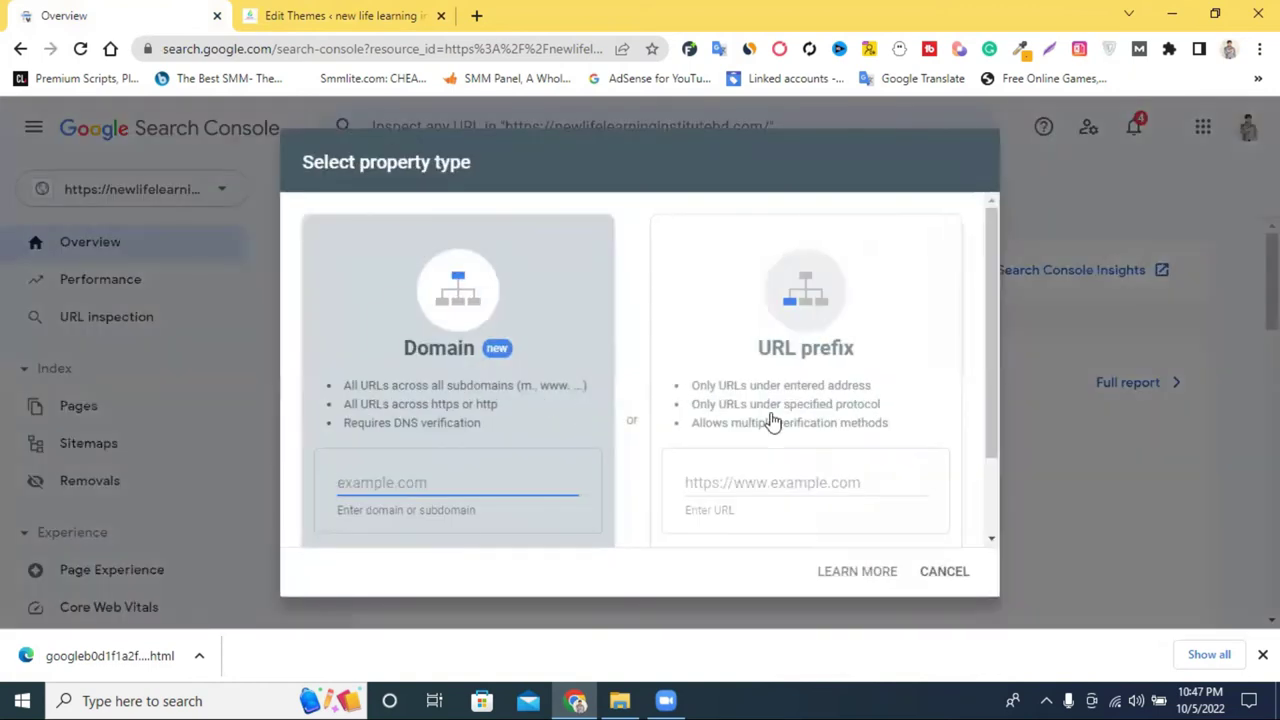
pyautogui.rightClick(760, 479)
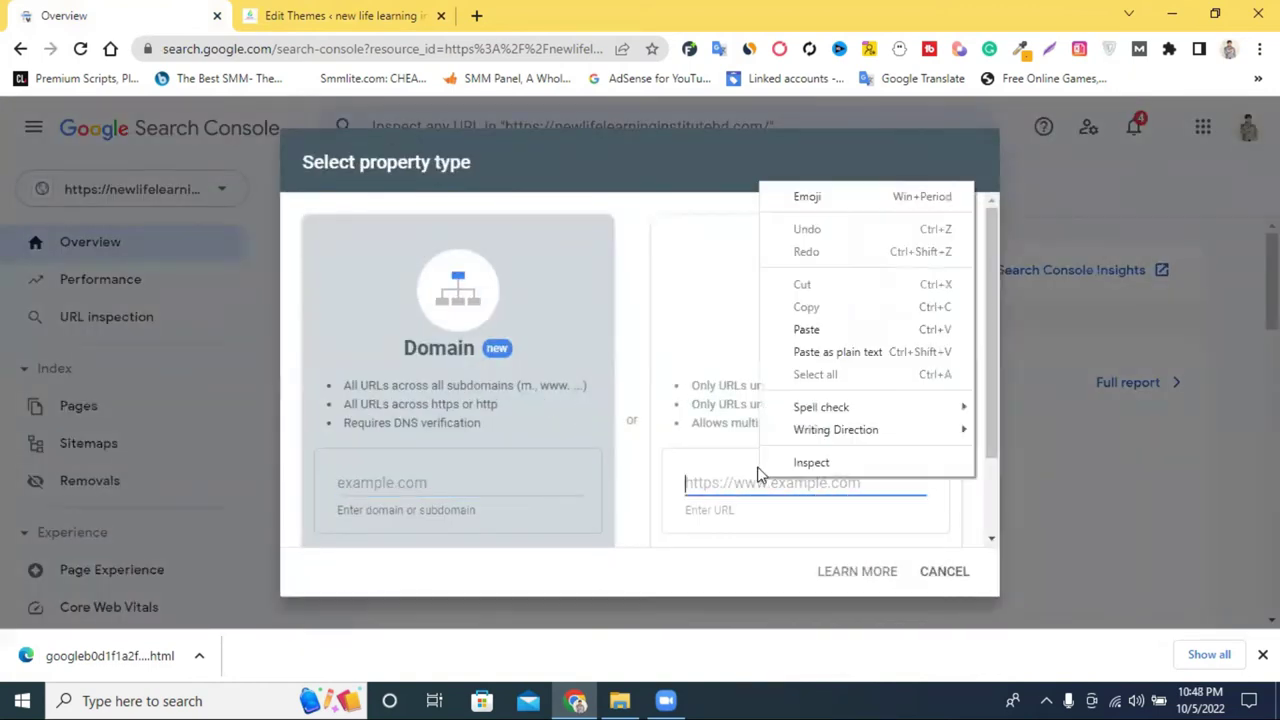
pyautogui.click(806, 329)
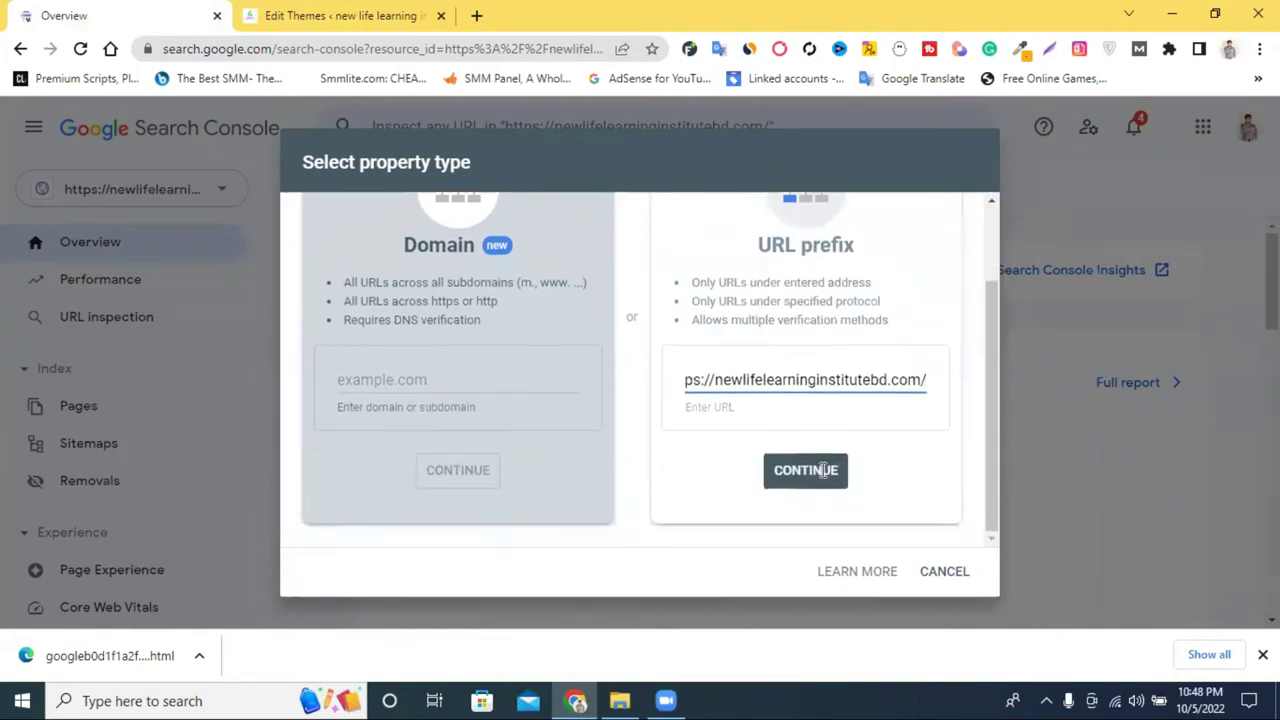
pyautogui.click(803, 481)
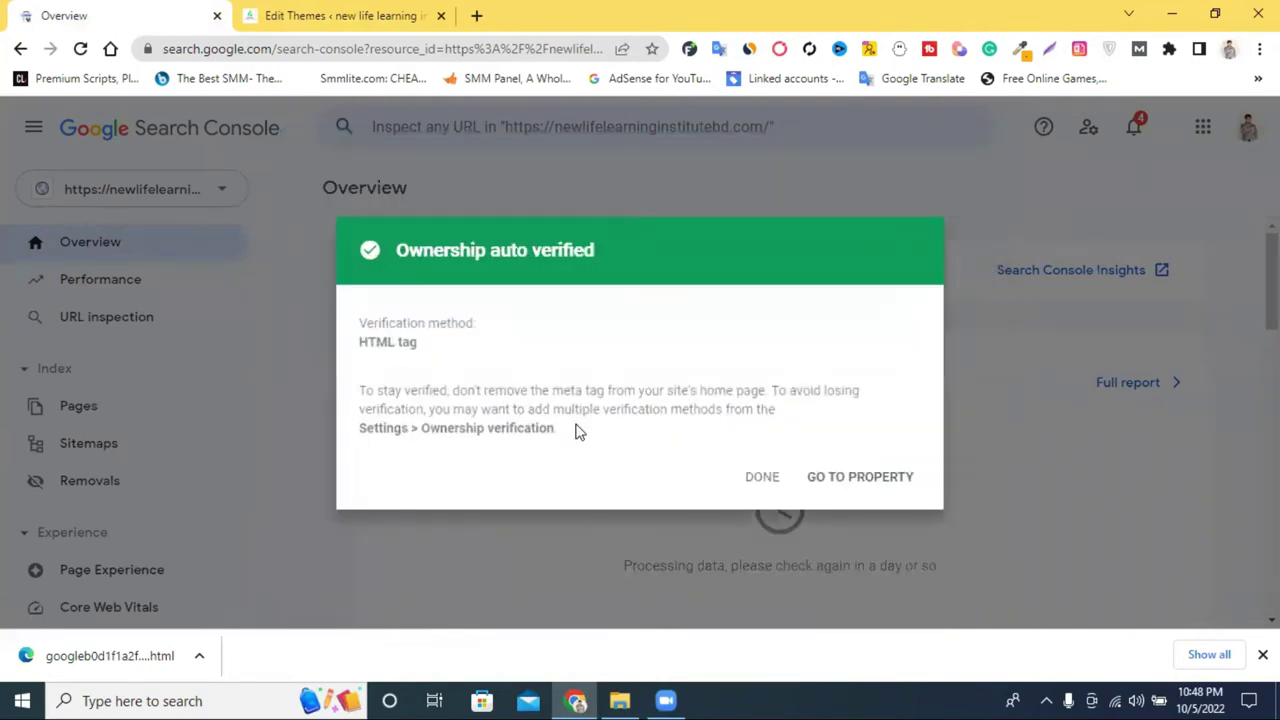
pyautogui.click(836, 477)
# Step: Check the property selector for options on the newlifelearninginstitutebd.com property and reselect it
pyautogui.click(152, 191)
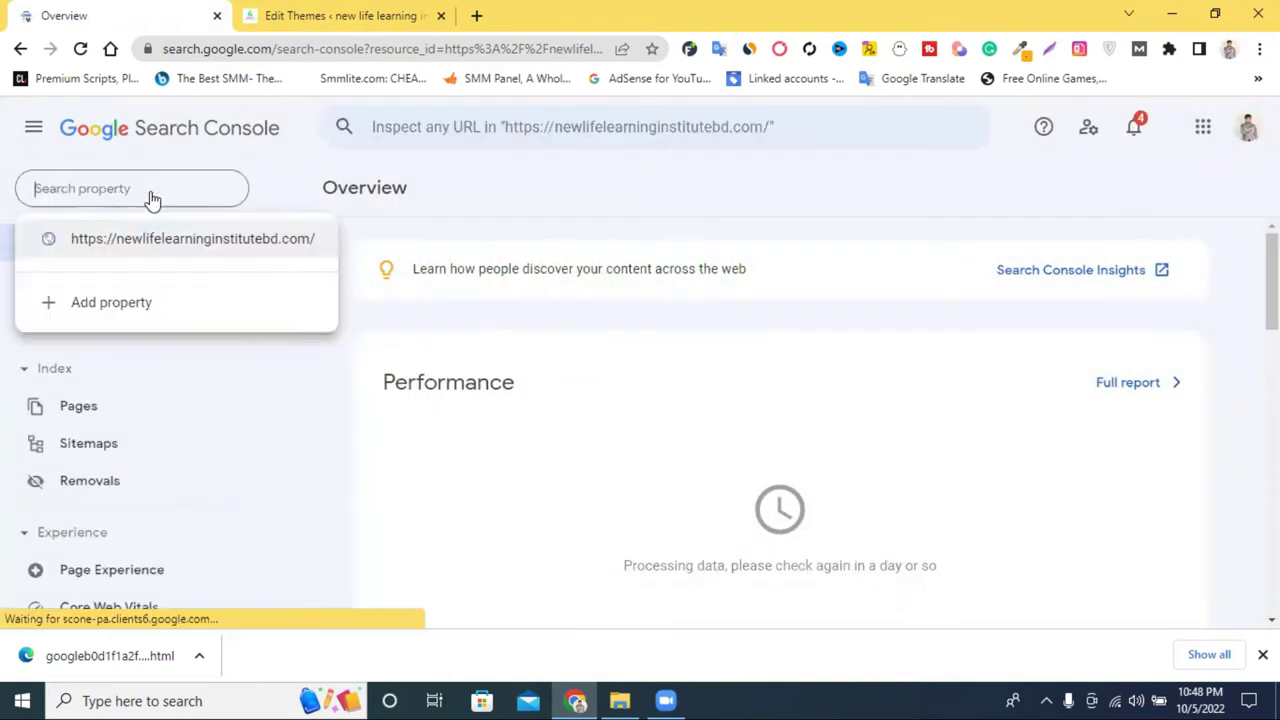
pyautogui.rightClick(167, 252)
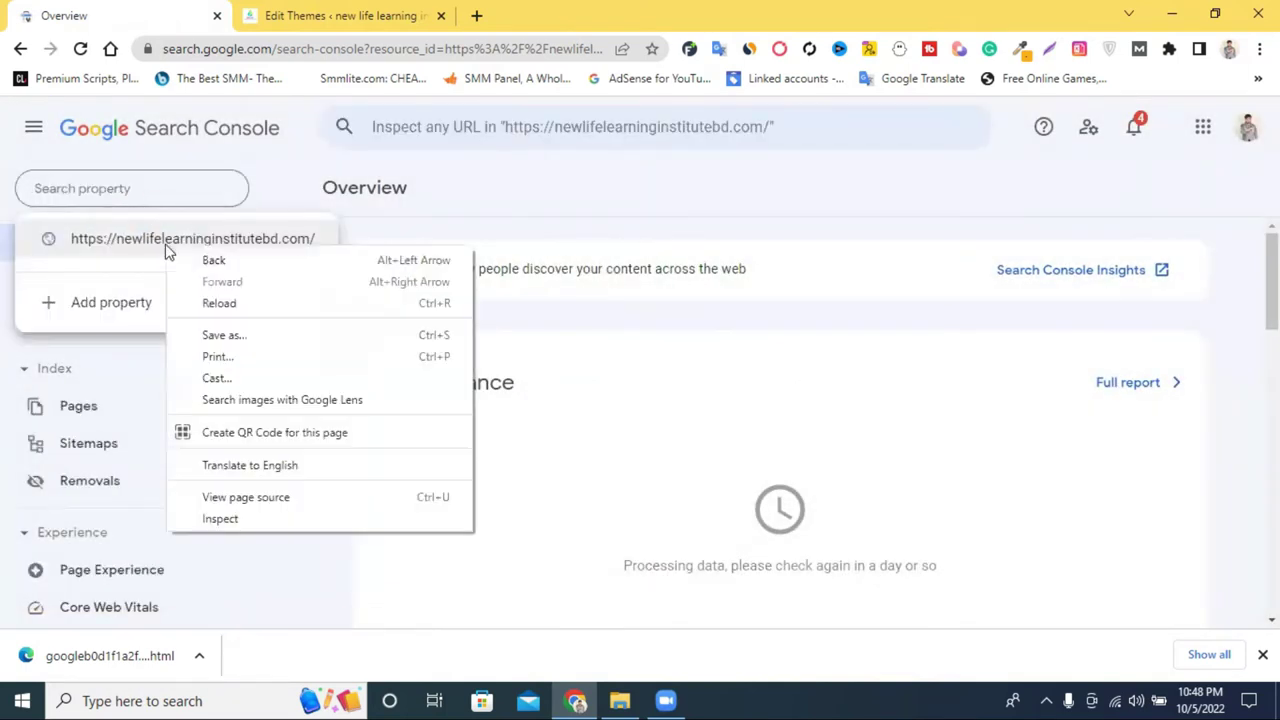
pyautogui.click(143, 246)
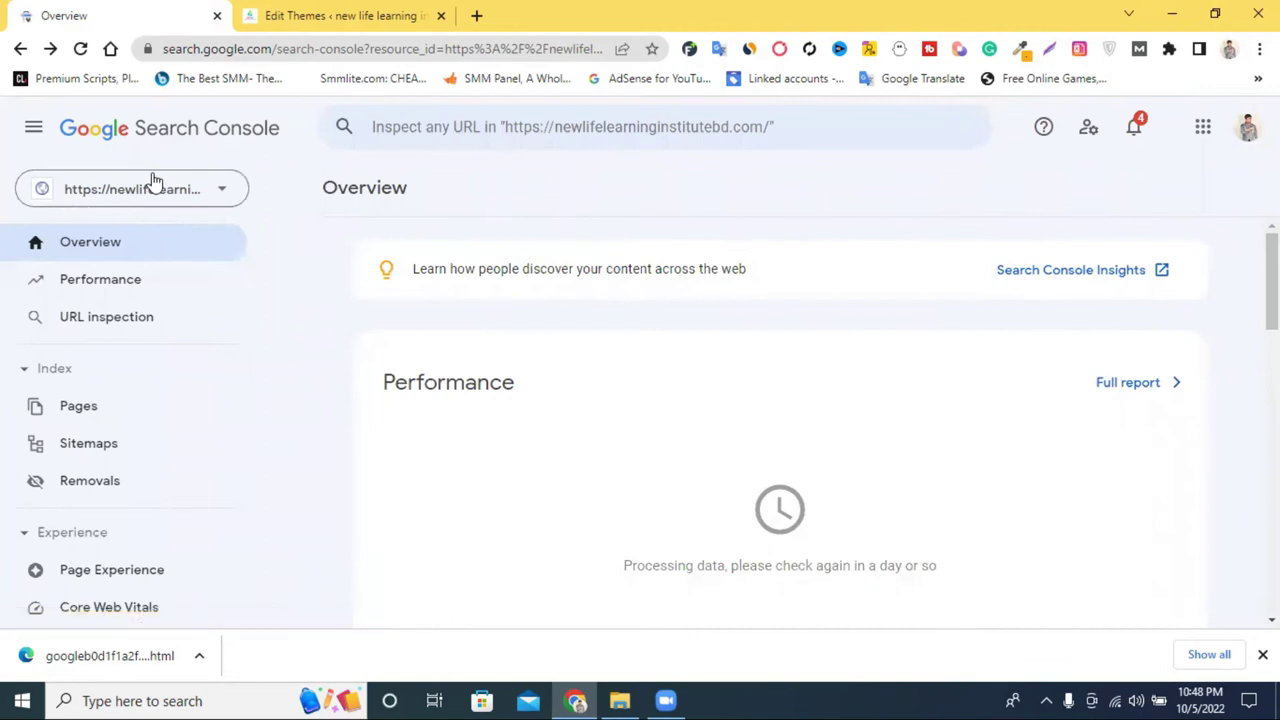
pyautogui.click(153, 189)
pyautogui.click(164, 243)
pyautogui.click(191, 195)
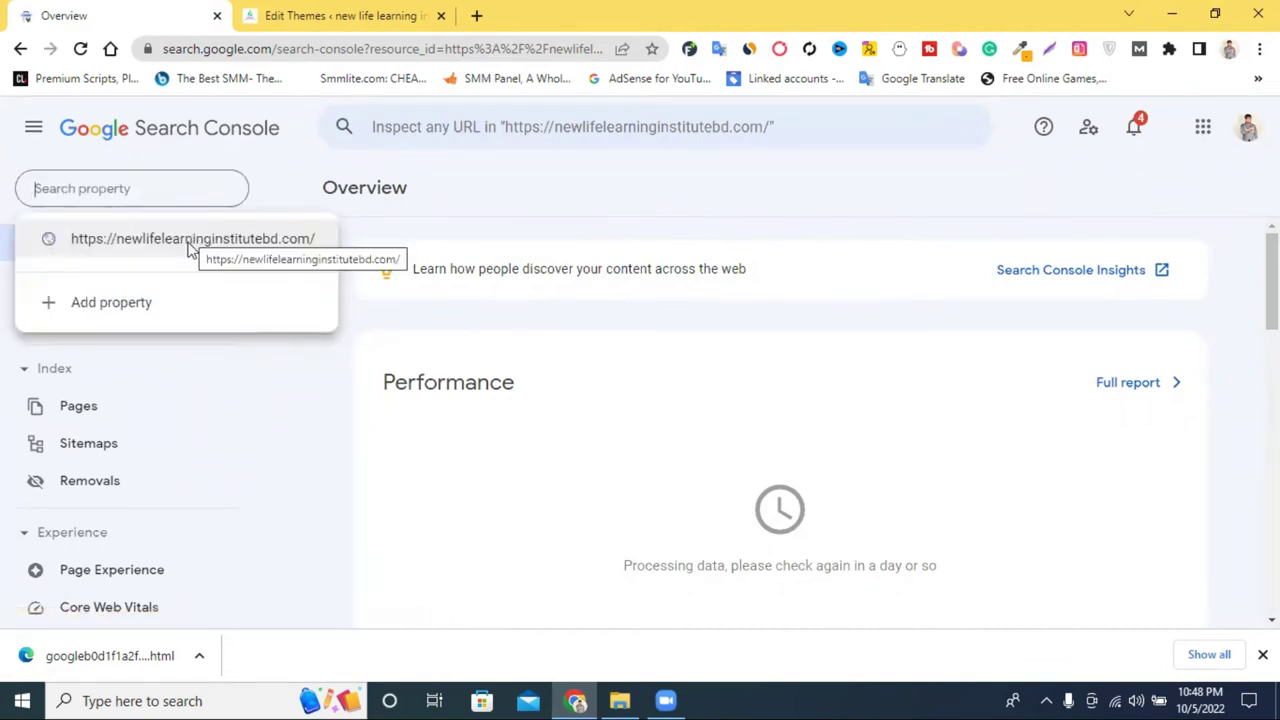
# Step: Examine the Removals report's temporary removals, outdated content and SafeSearch filtering sections, and look over the remaining report categories
pyautogui.click(111, 480)
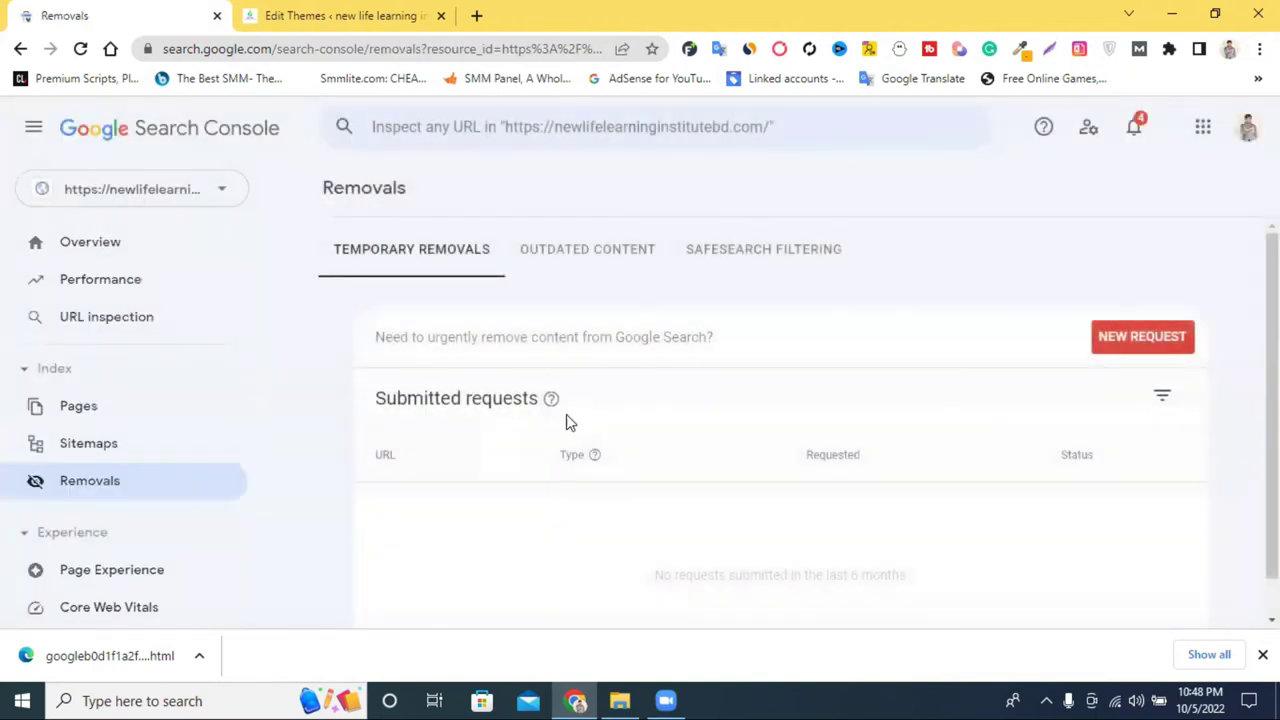
pyautogui.scroll(-1, 957, 329)
pyautogui.scroll(1, 862, 330)
pyautogui.click(529, 263)
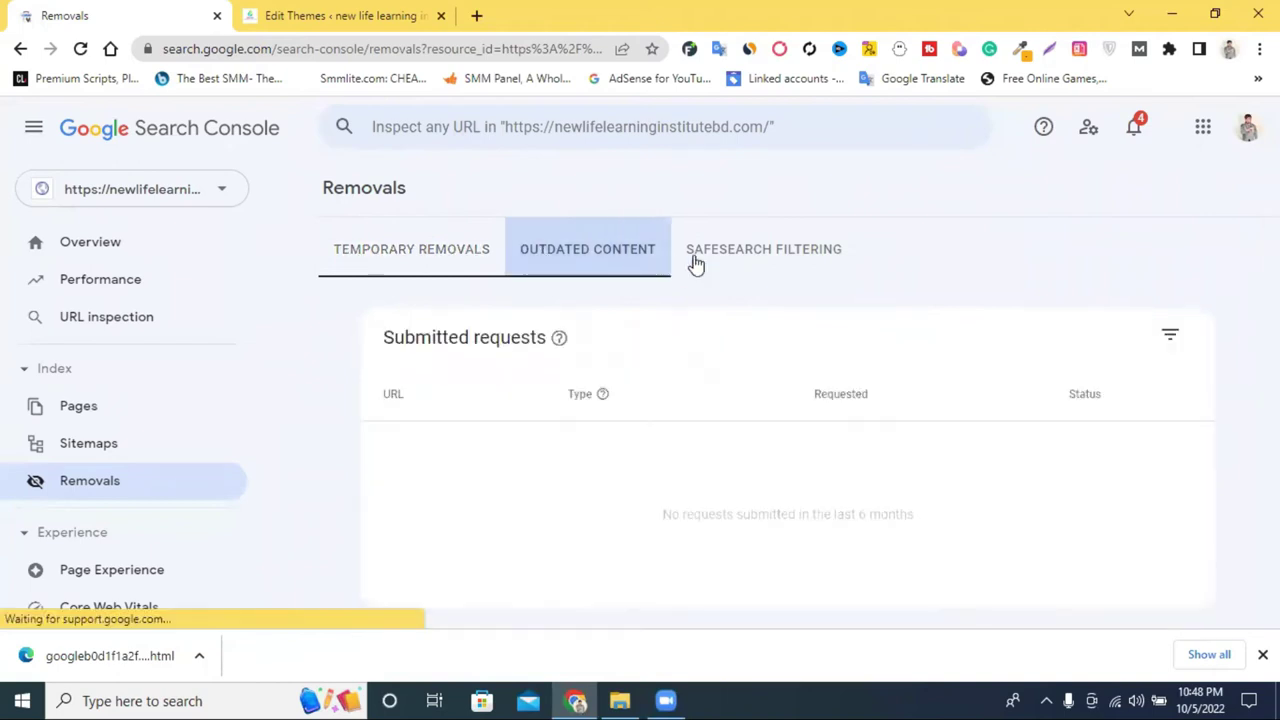
pyautogui.click(757, 255)
pyautogui.click(403, 247)
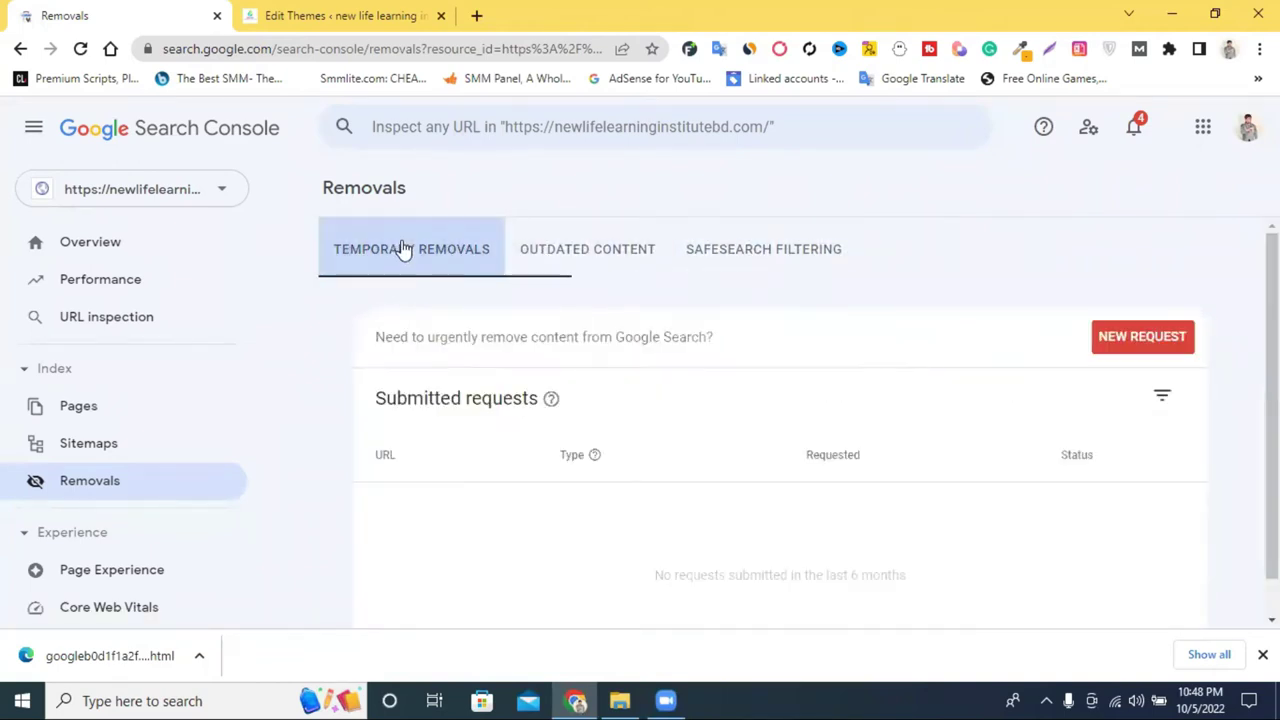
pyautogui.scroll(-1, 312, 325)
pyautogui.scroll(-2, 122, 410)
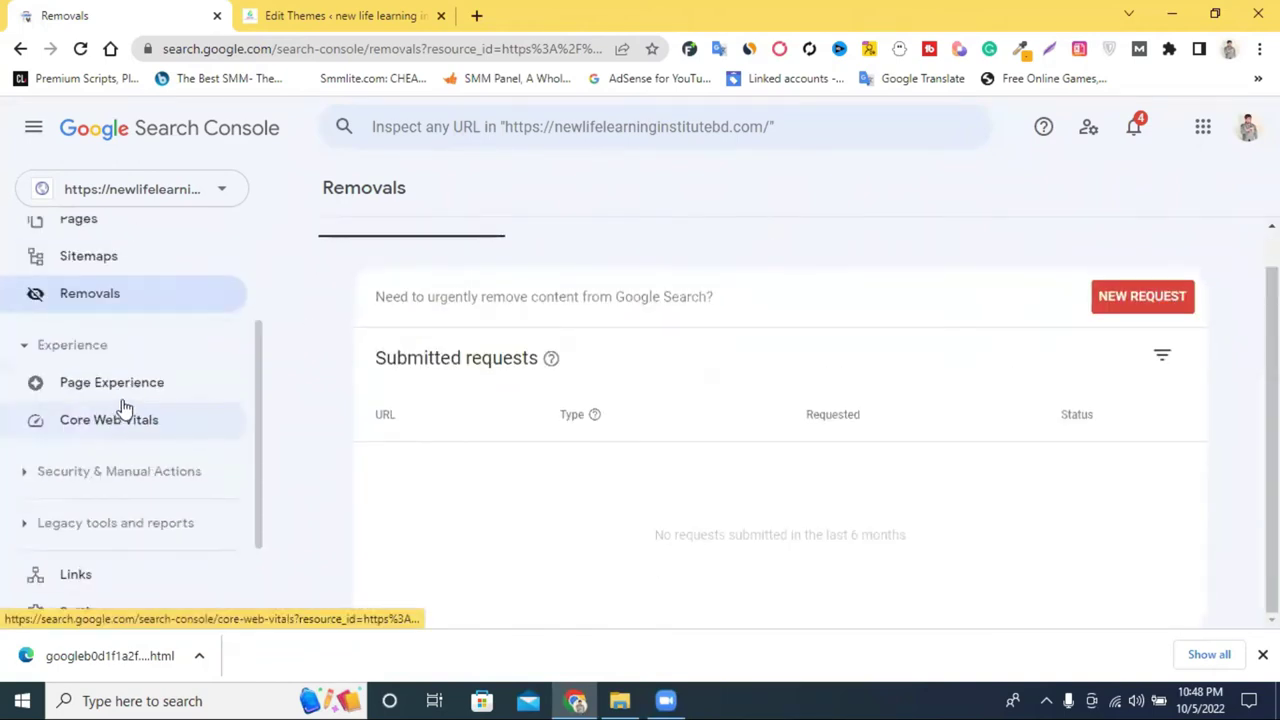
pyautogui.scroll(-3, 149, 343)
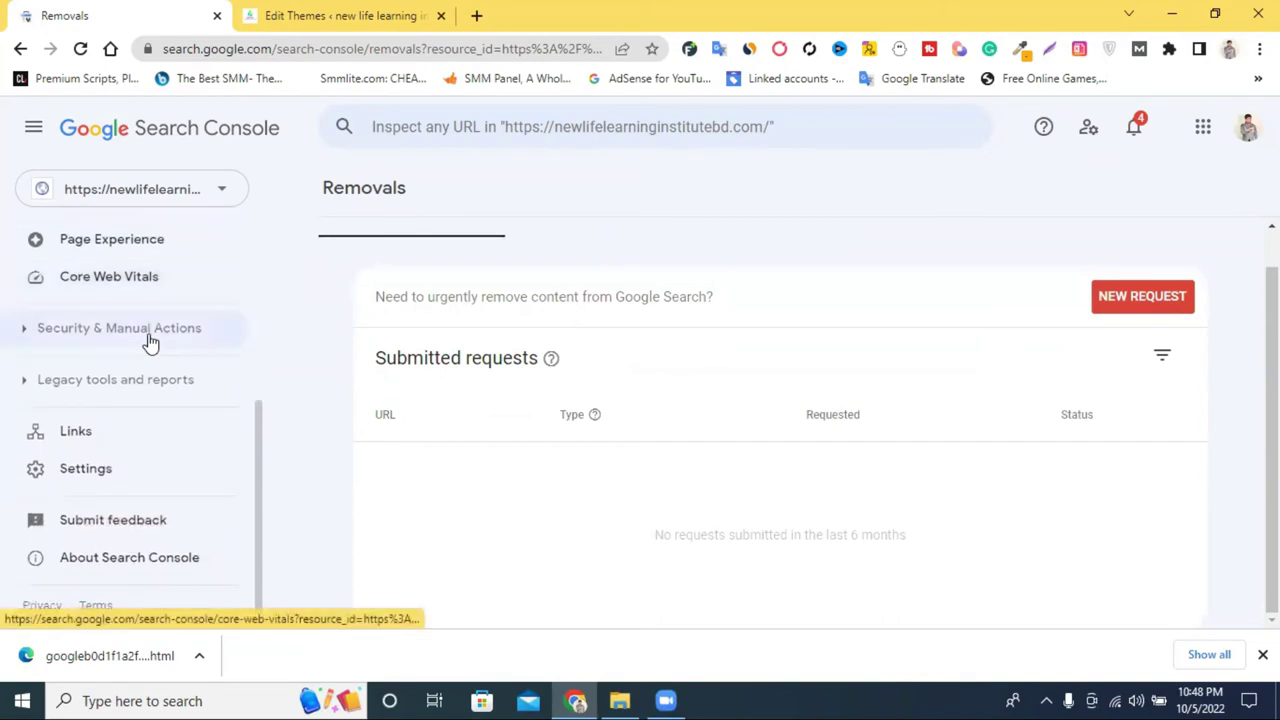
pyautogui.scroll(5, 149, 343)
# Step: Look through the Sitemaps, Overview, Performance and URL inspection pages, and check the listed property's options again
pyautogui.click(120, 446)
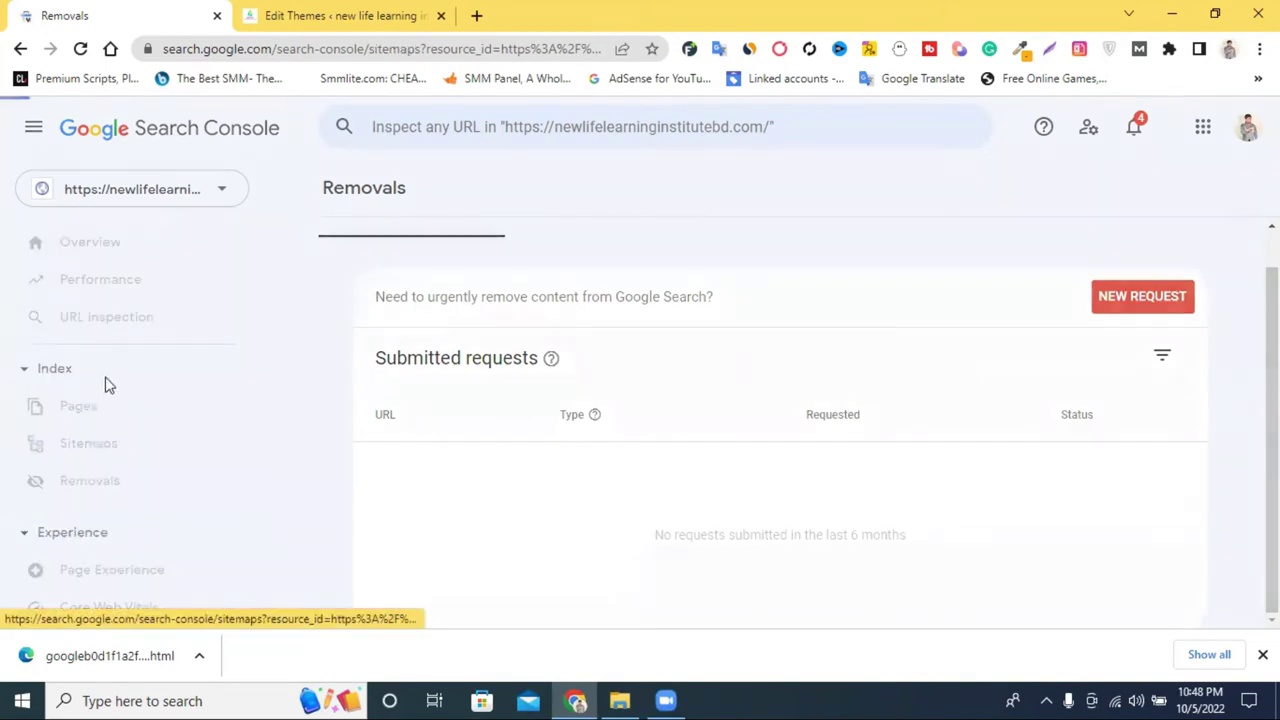
pyautogui.click(100, 244)
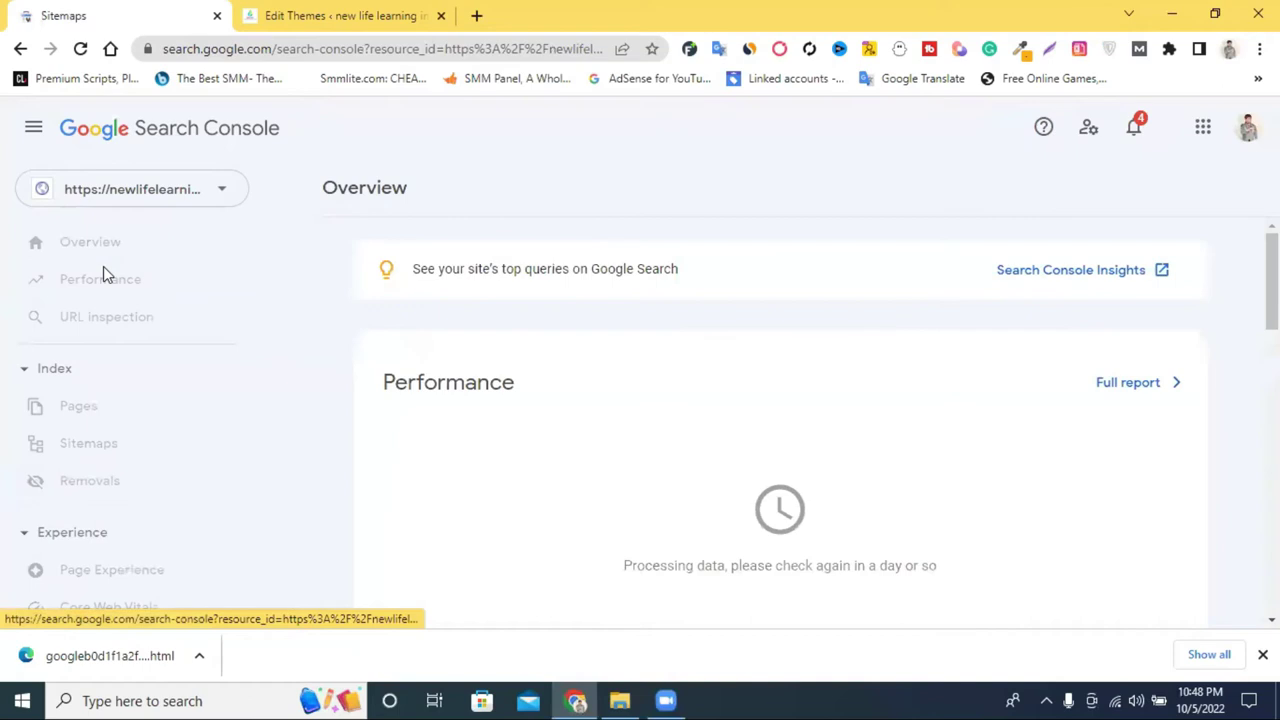
pyautogui.click(107, 293)
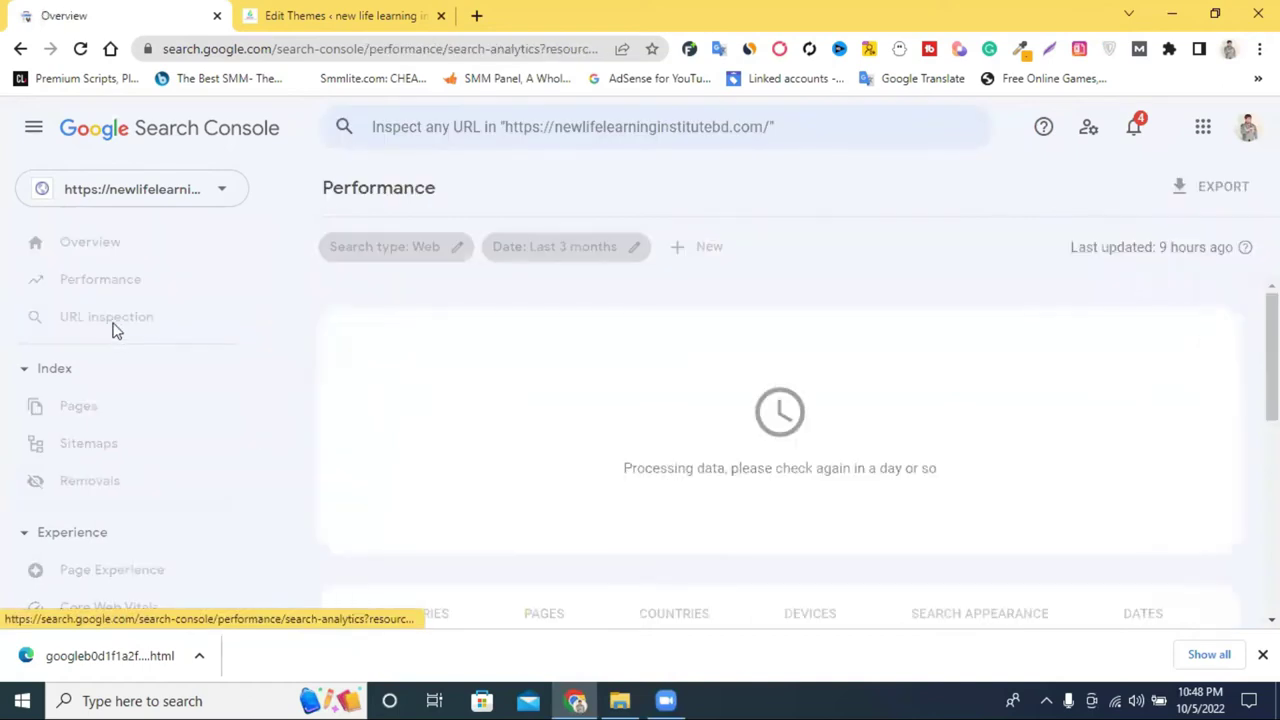
pyautogui.click(110, 318)
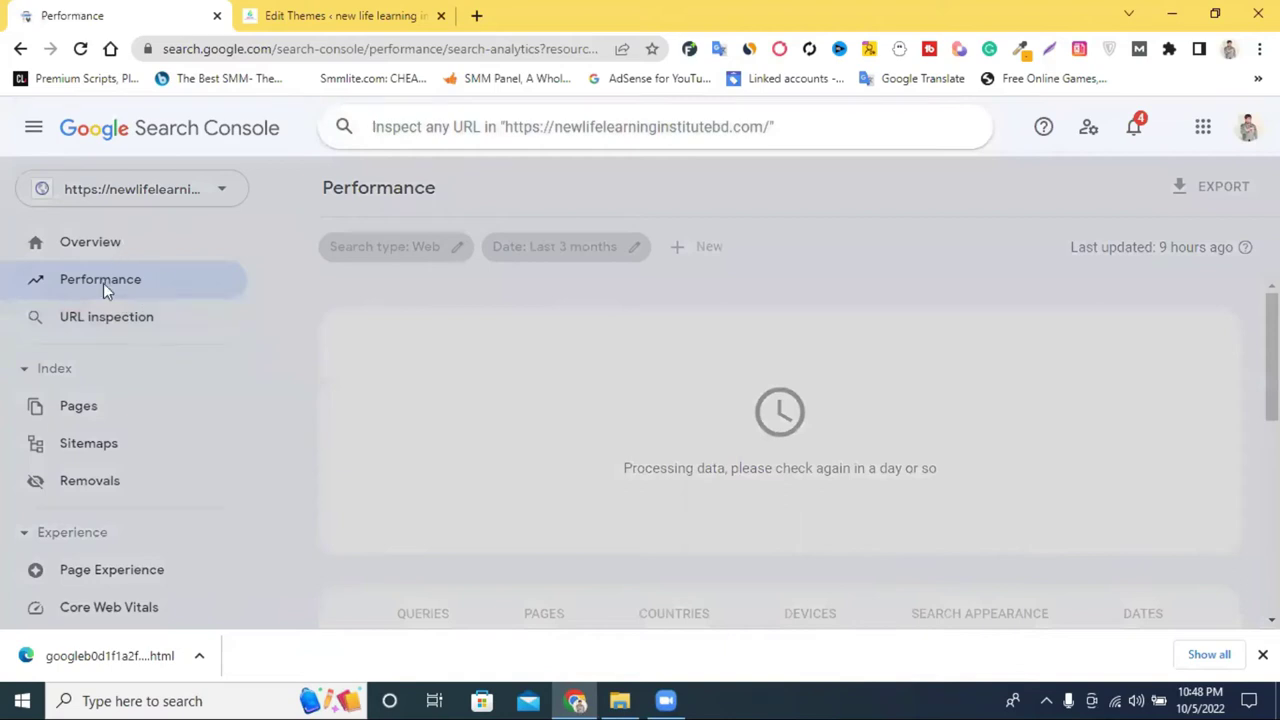
pyautogui.click(104, 295)
pyautogui.click(129, 192)
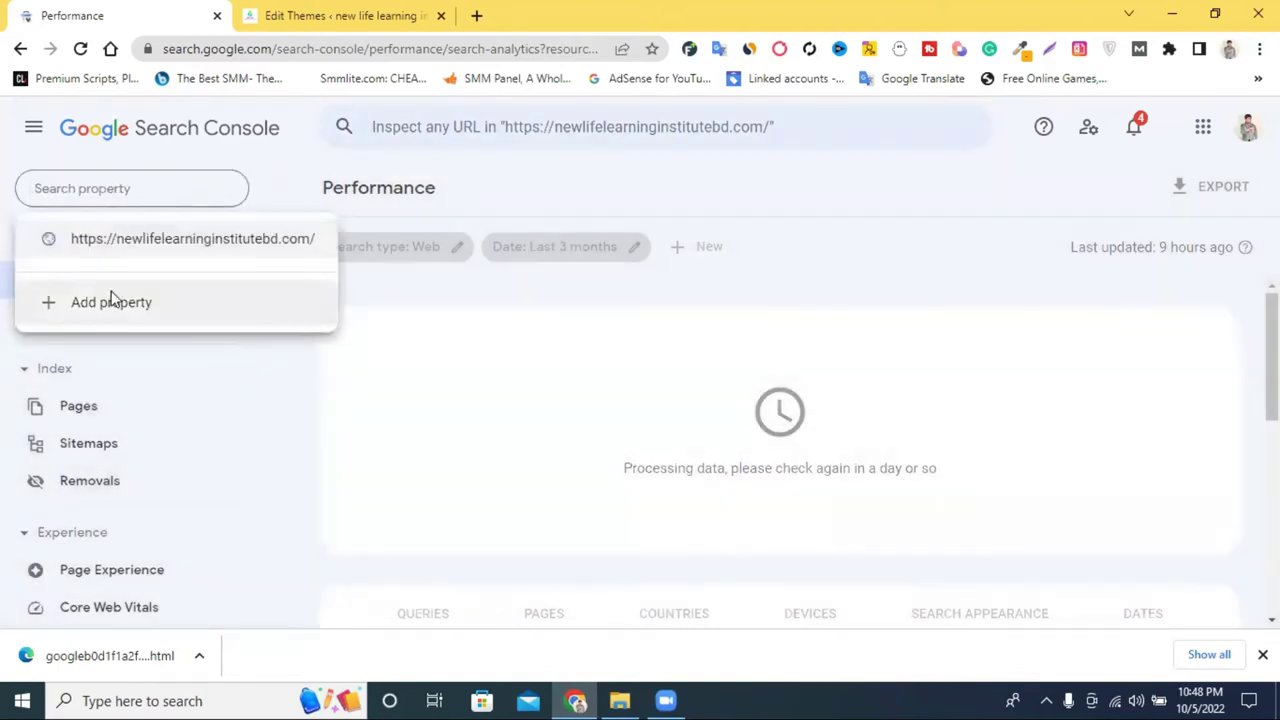
pyautogui.rightClick(129, 241)
pyautogui.click(112, 246)
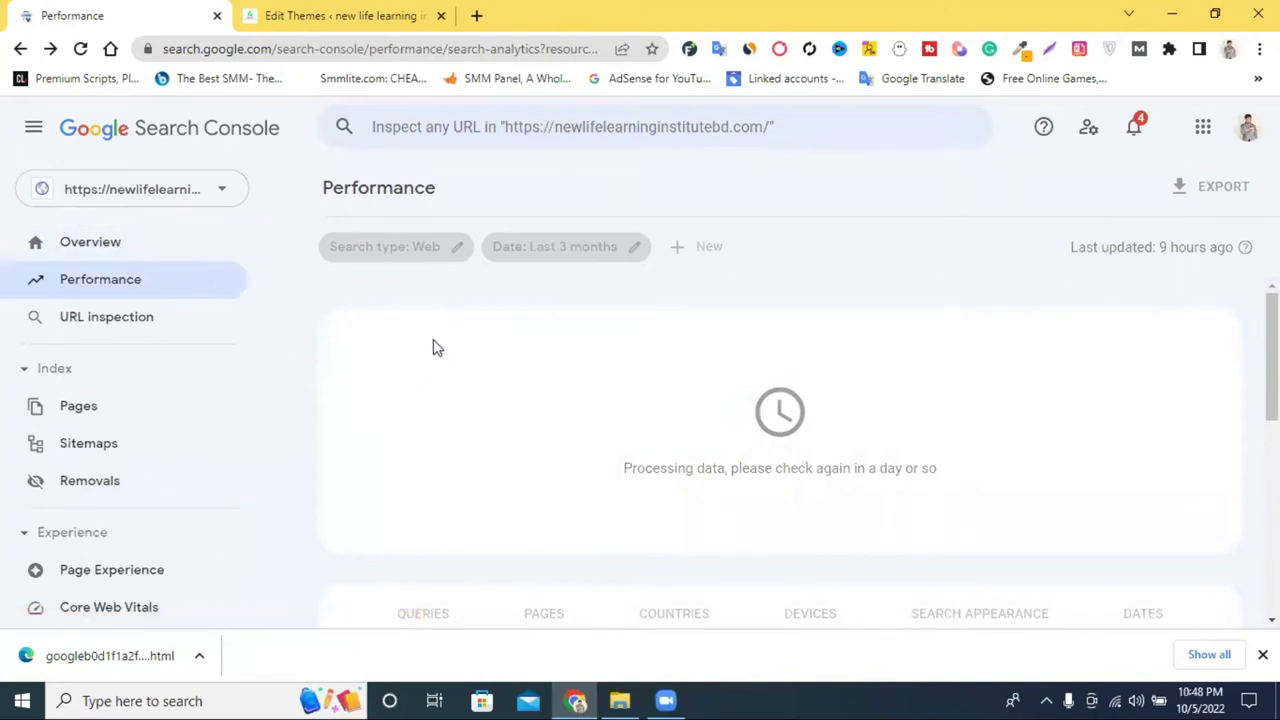
# Step: Start adding another property by URL prefix and open gazariafreelancingit.com/wp-admin in a new browser tab
pyautogui.click(153, 192)
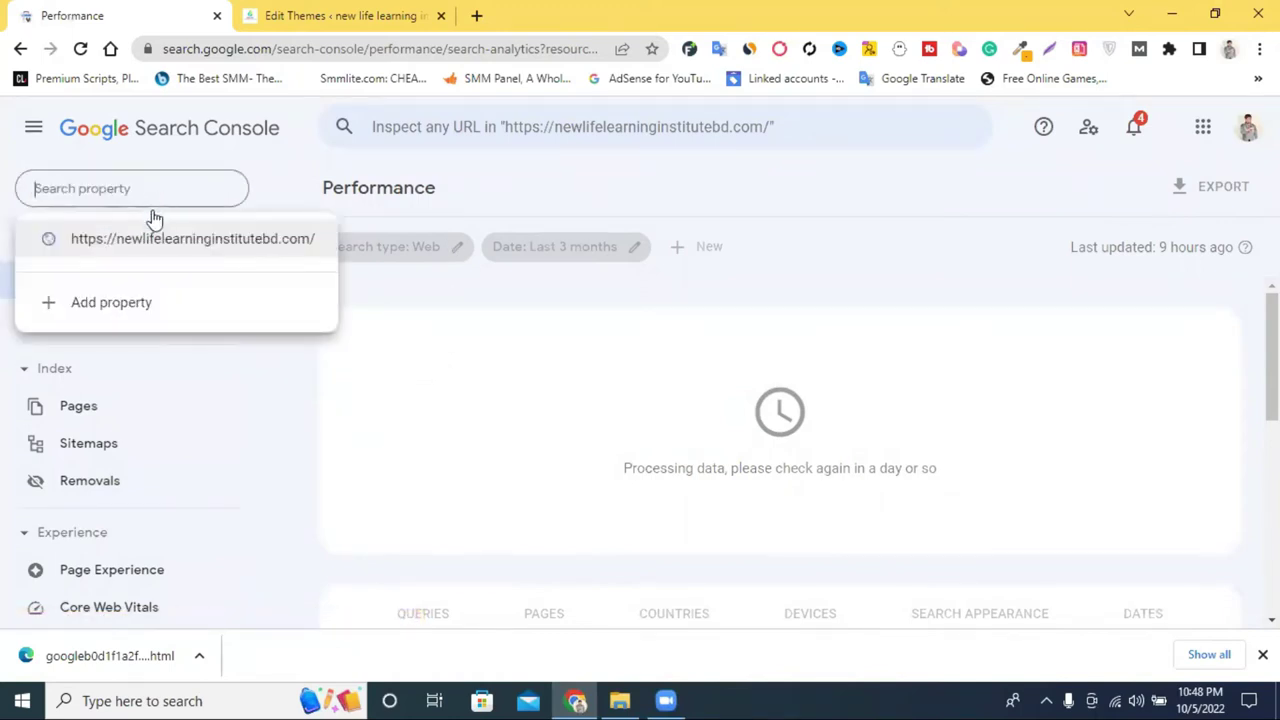
pyautogui.click(126, 305)
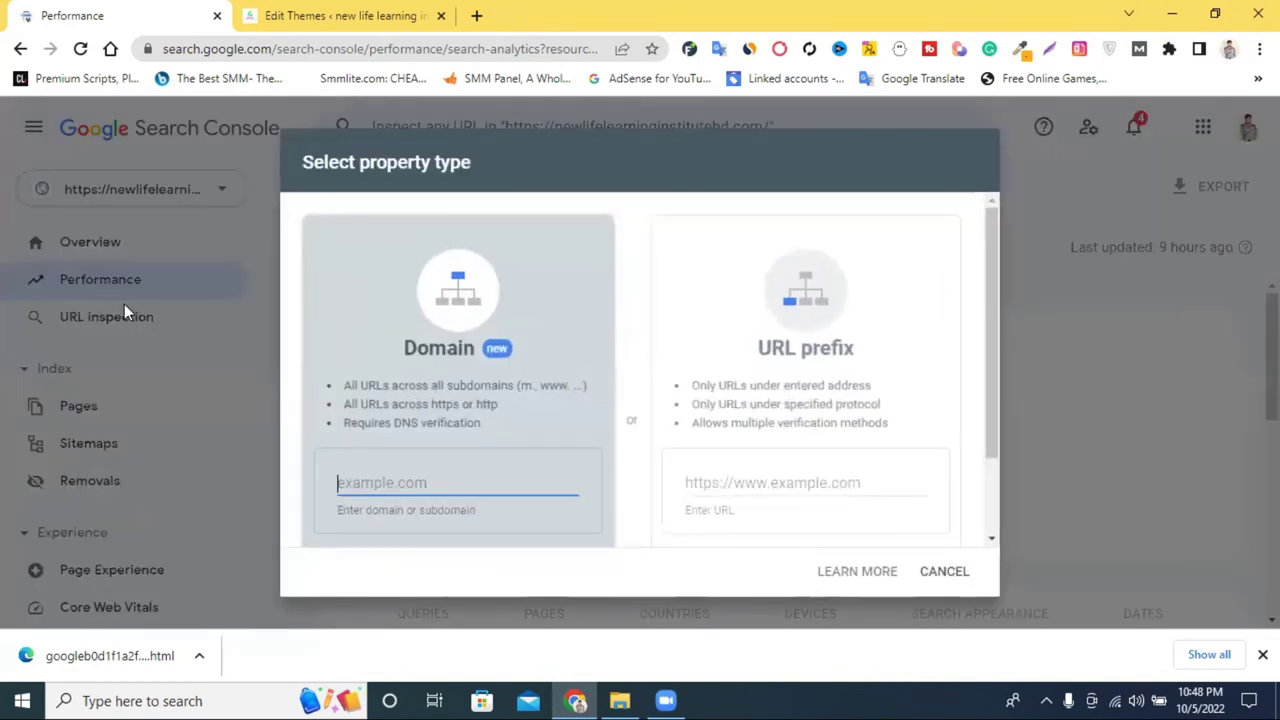
pyautogui.scroll(-1, 775, 385)
pyautogui.click(753, 392)
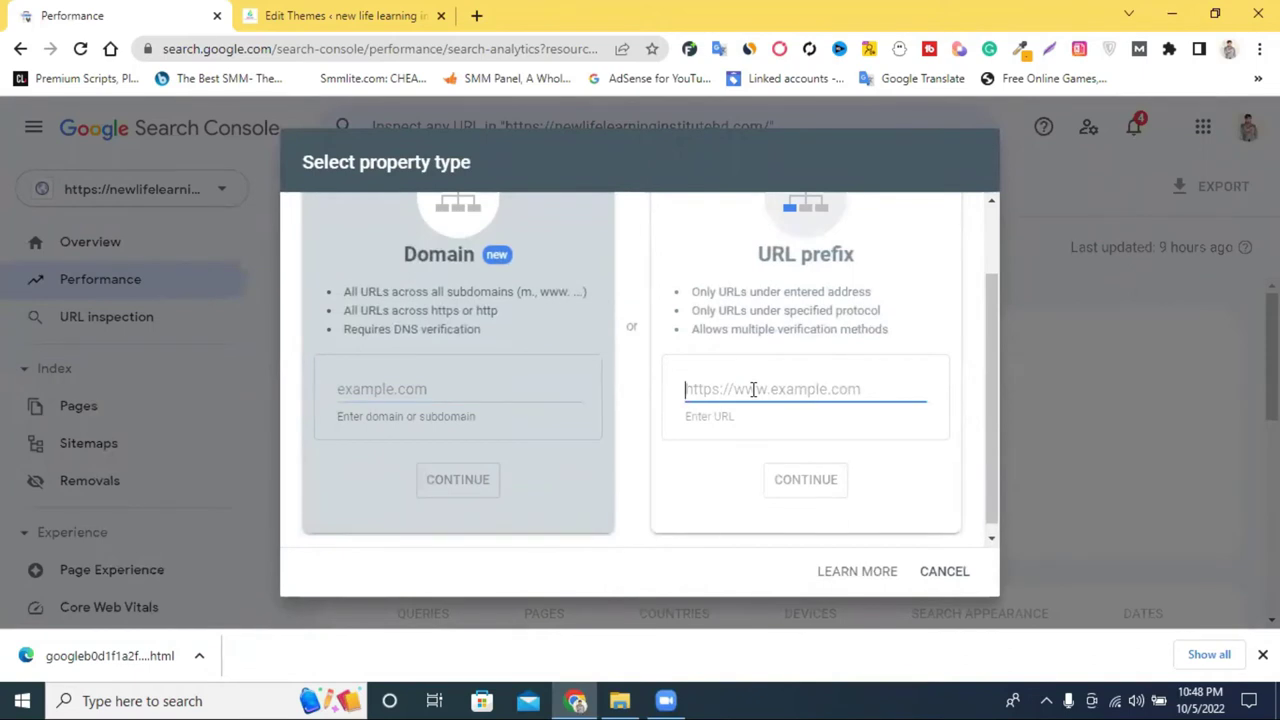
pyautogui.click(476, 15)
pyautogui.click(376, 51)
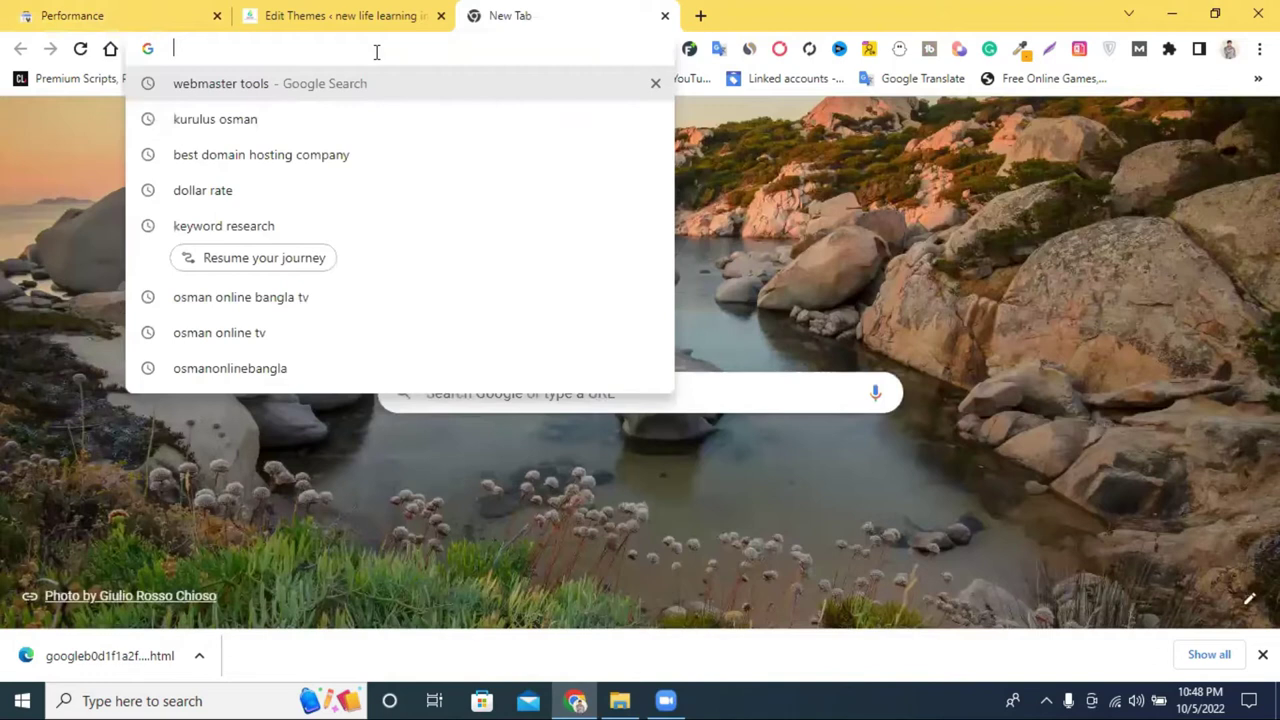
pyautogui.write('g')
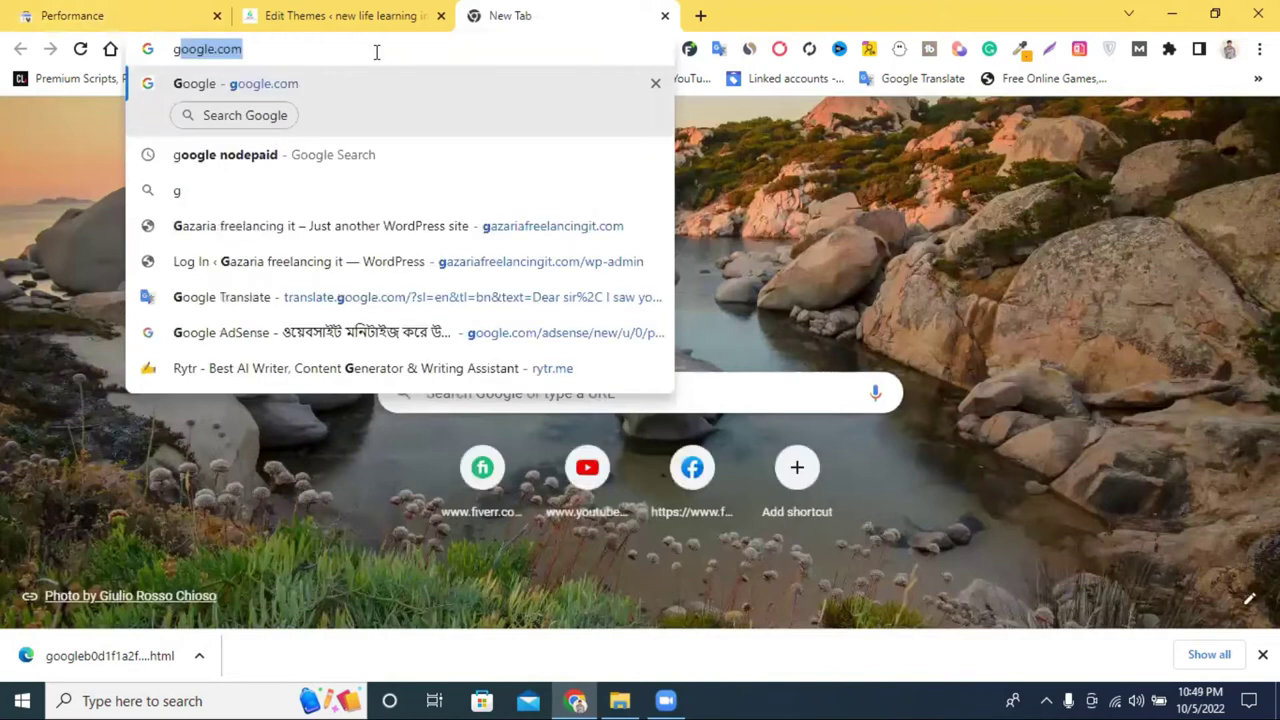
pyautogui.click(535, 264)
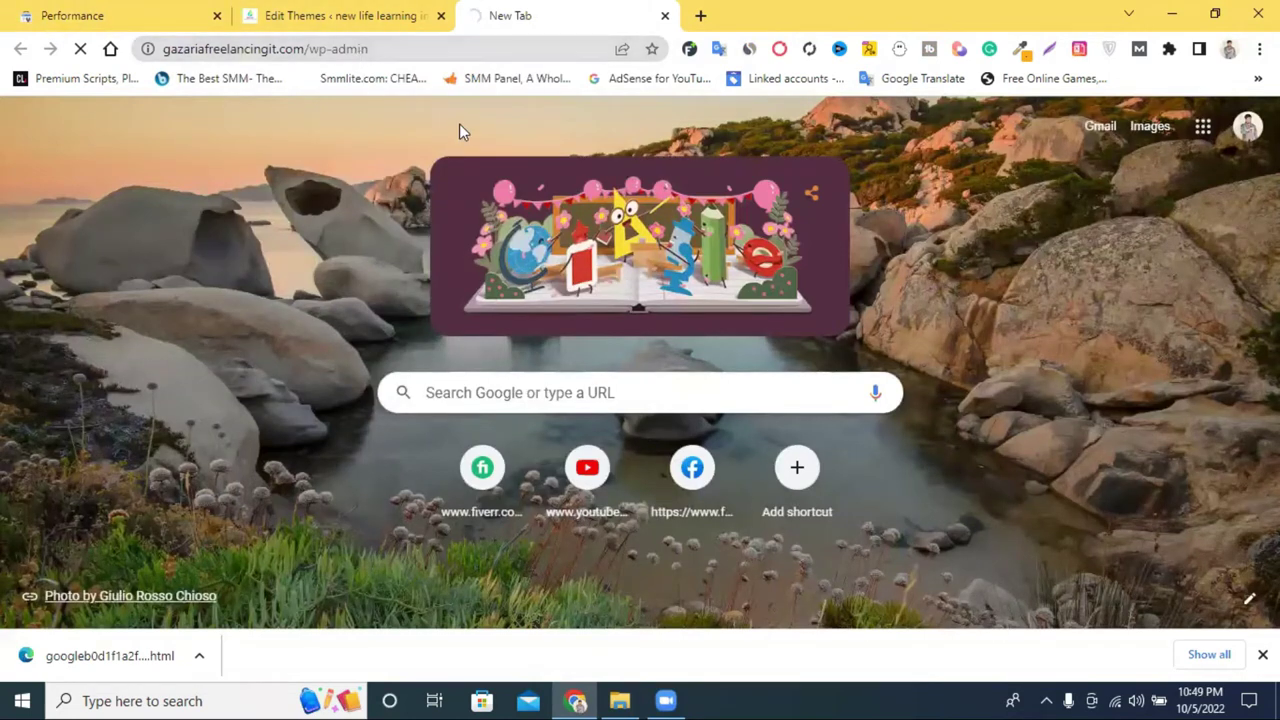
pyautogui.click(386, 17)
pyautogui.click(537, 10)
pyautogui.moveTo(309, 52); pyautogui.dragTo(179, 58)
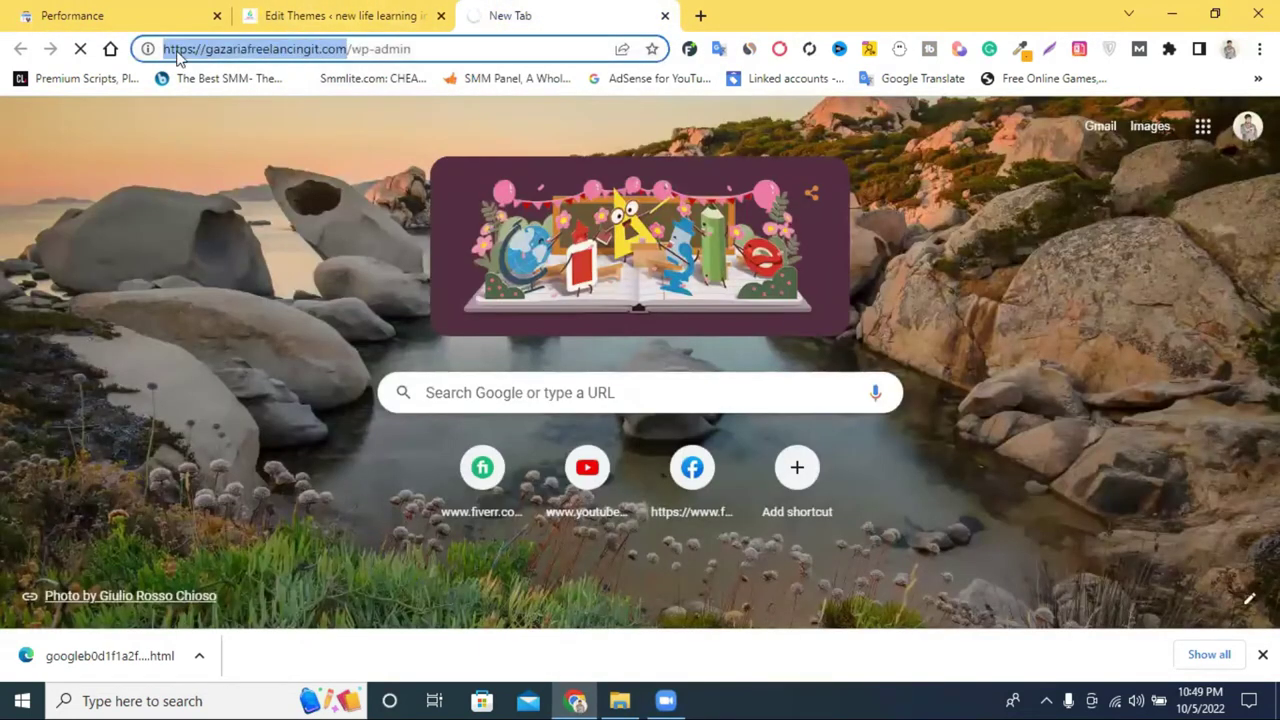
pyautogui.rightClick(256, 56)
pyautogui.click(323, 157)
pyautogui.click(258, 14)
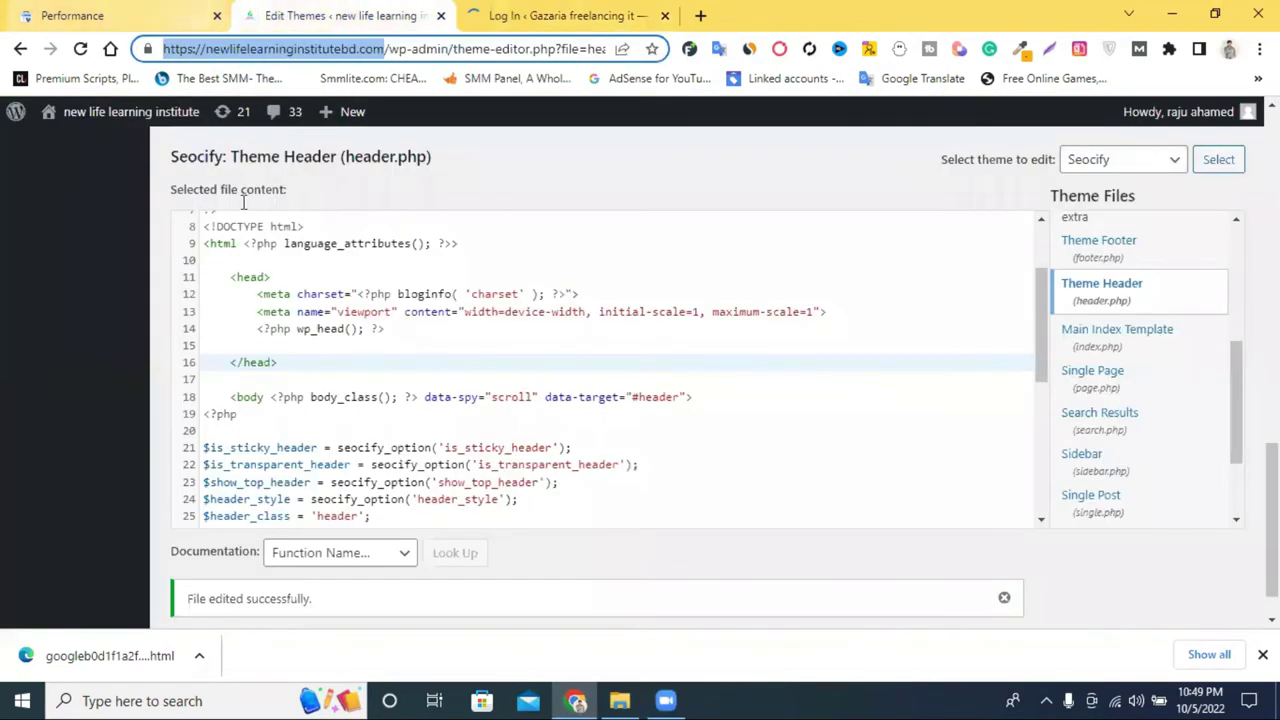
pyautogui.click(114, 14)
pyautogui.rightClick(702, 388)
pyautogui.click(749, 532)
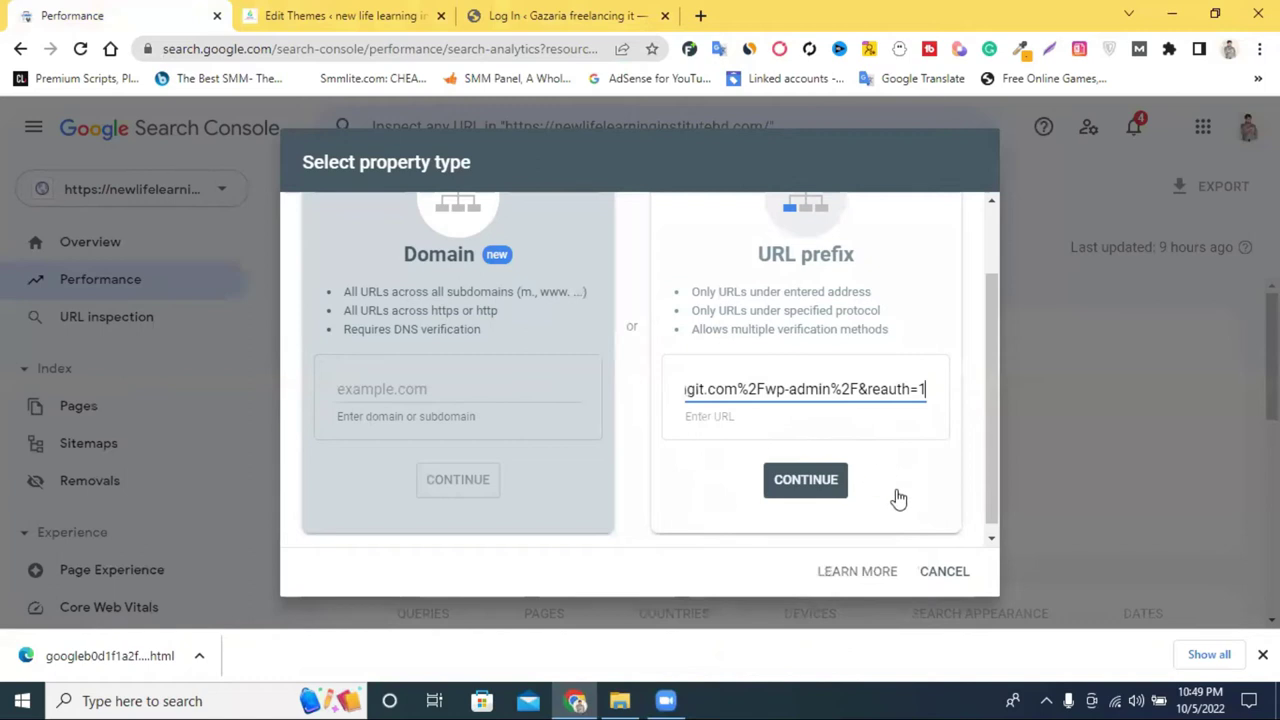
pyautogui.click(614, 8)
pyautogui.click(726, 454)
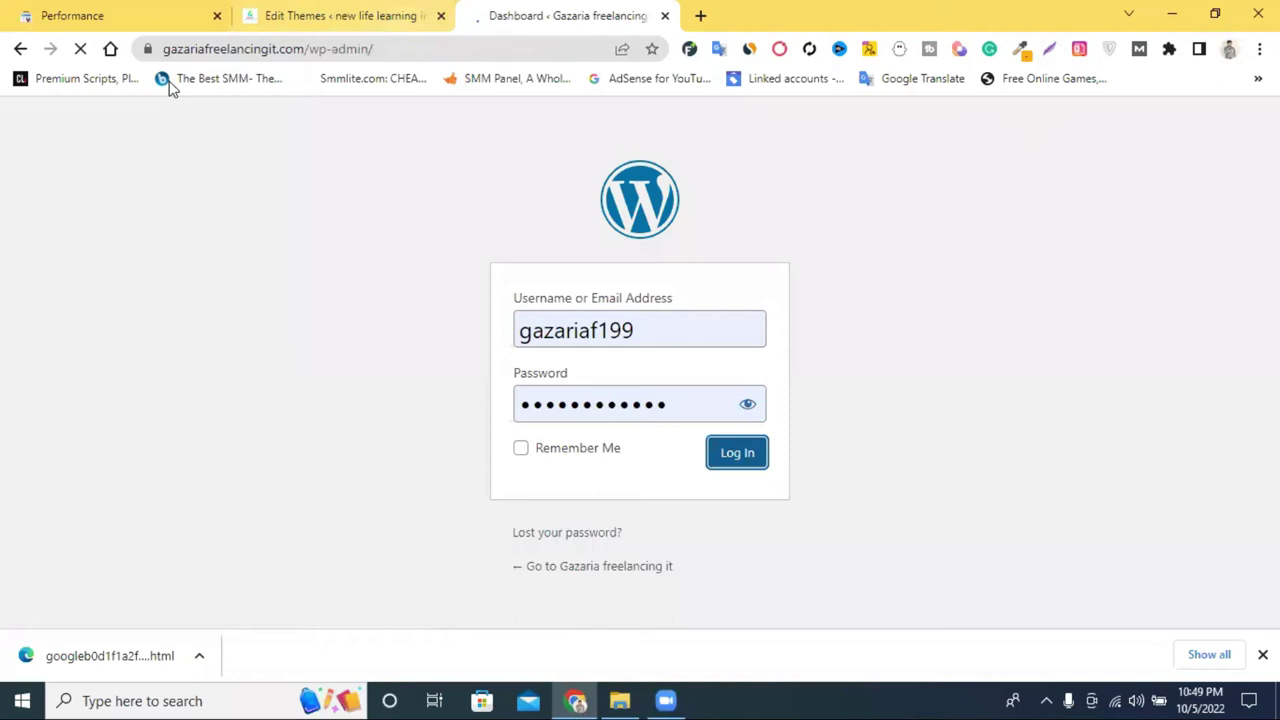
pyautogui.click(303, 55)
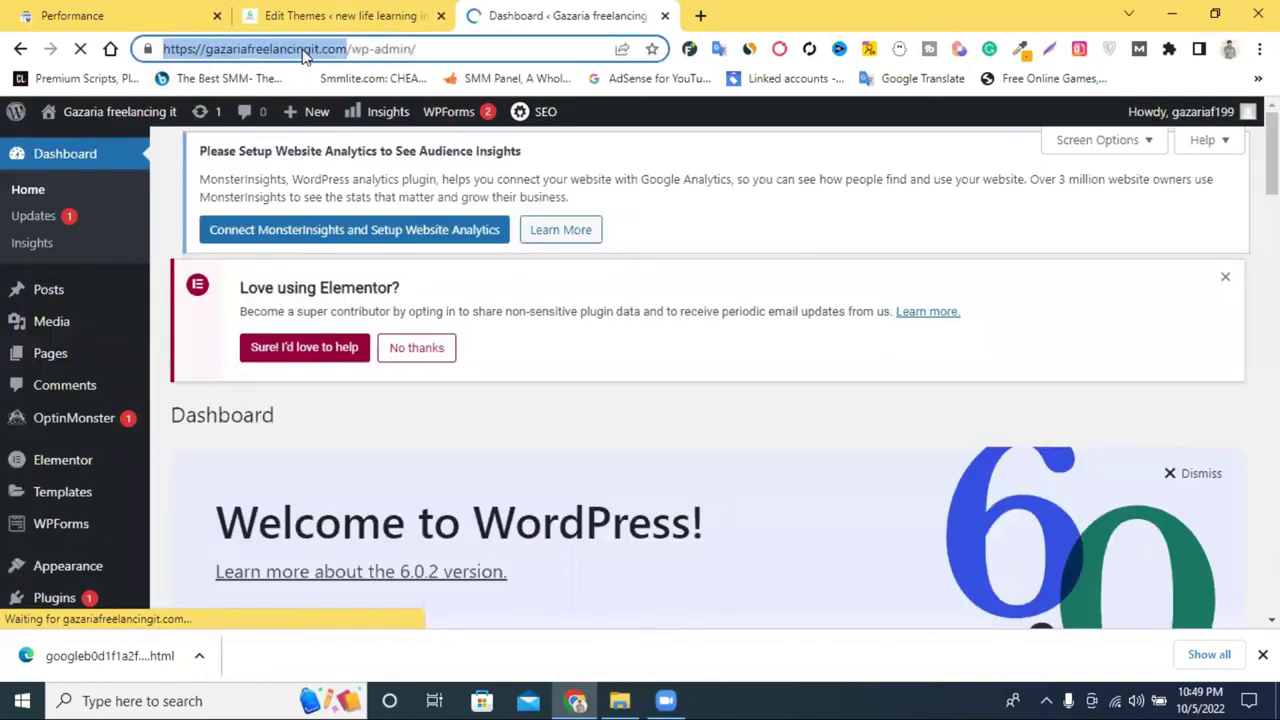
pyautogui.rightClick(313, 56)
pyautogui.click(375, 152)
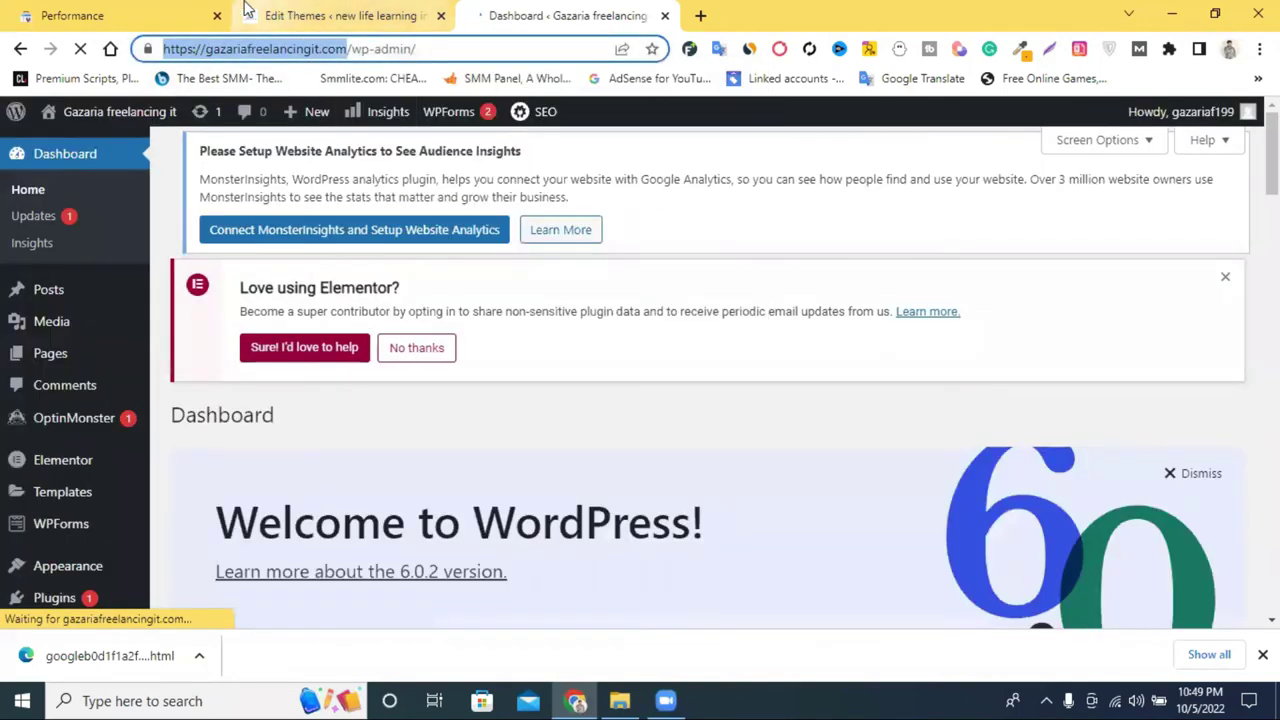
pyautogui.click(100, 15)
pyautogui.hotkey('ctrl', 'a')
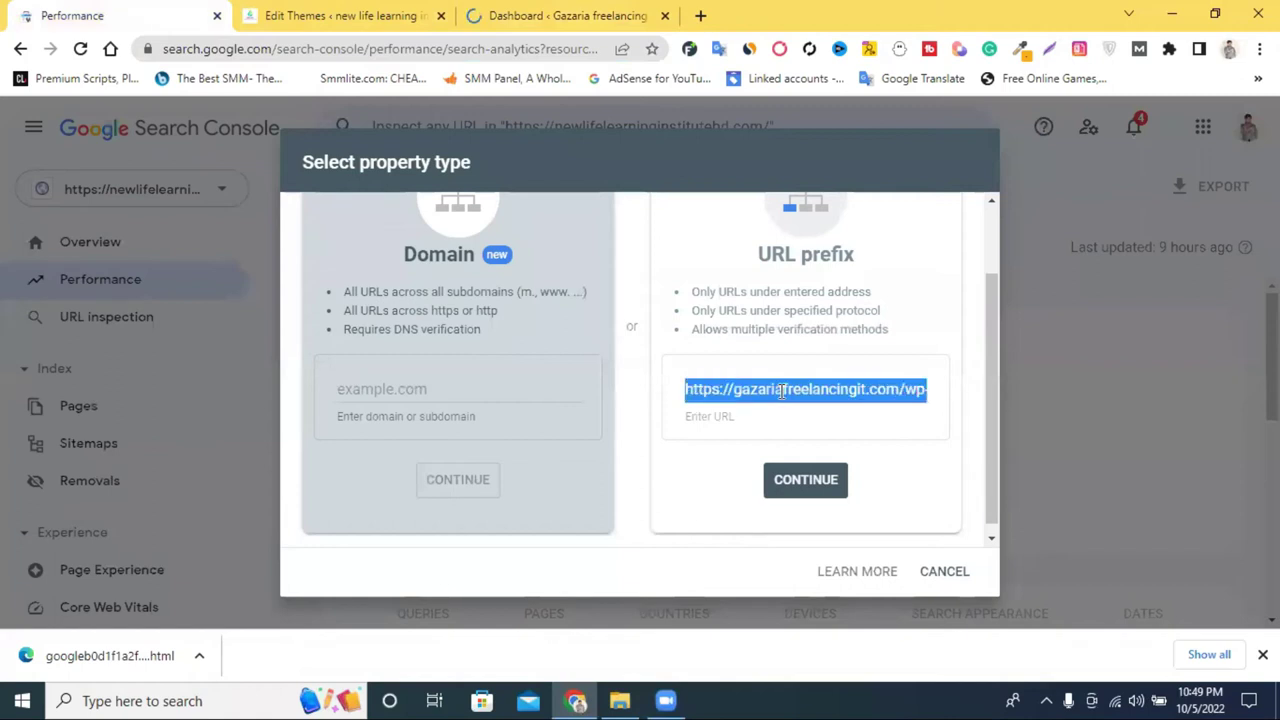
pyautogui.hotkey('ctrl', 'v')
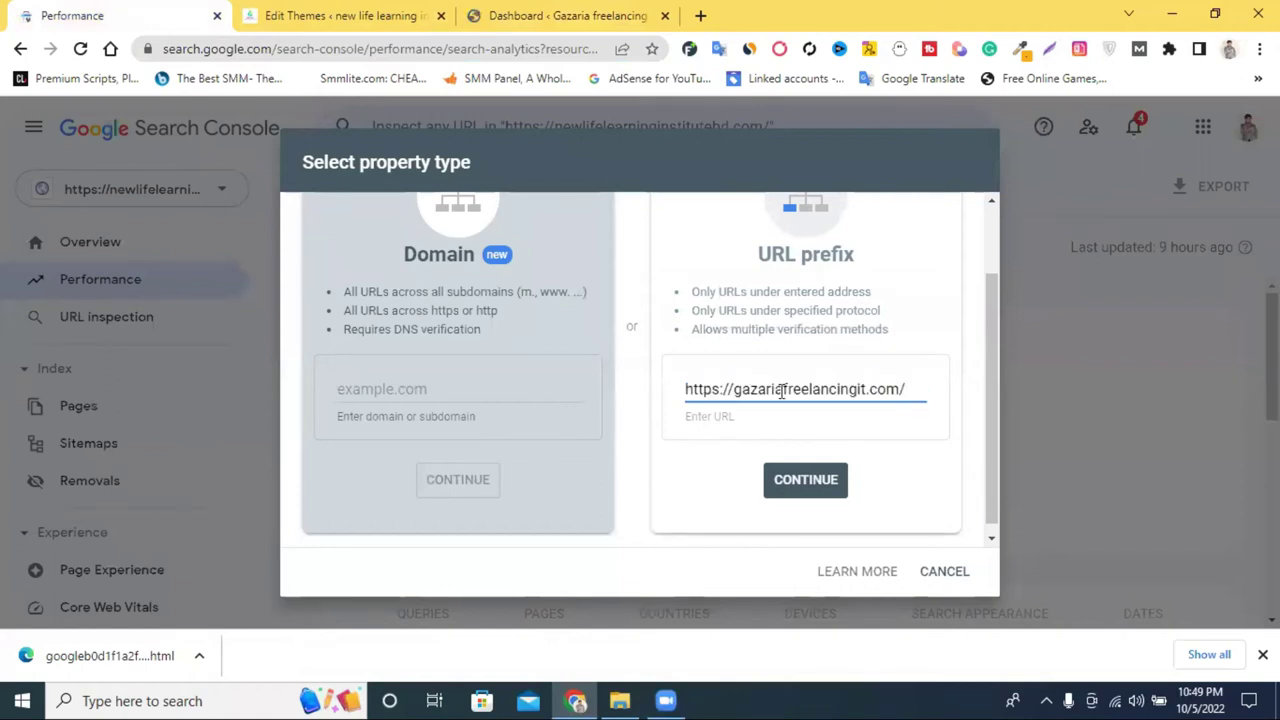
pyautogui.click(801, 481)
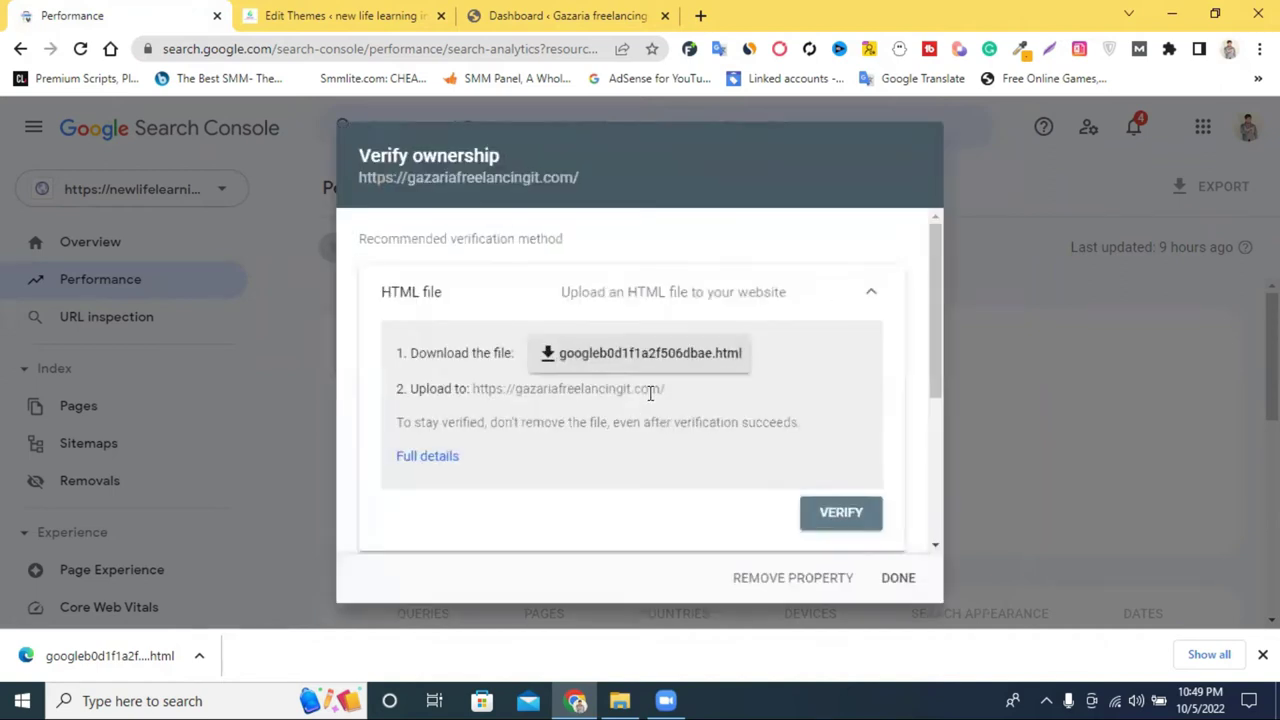
# Step: Expand the HTML tag verification method for gazariafreelancingit.com and copy its google-site-verification meta tag
pyautogui.scroll(-1, 702, 352)
pyautogui.scroll(-2, 610, 366)
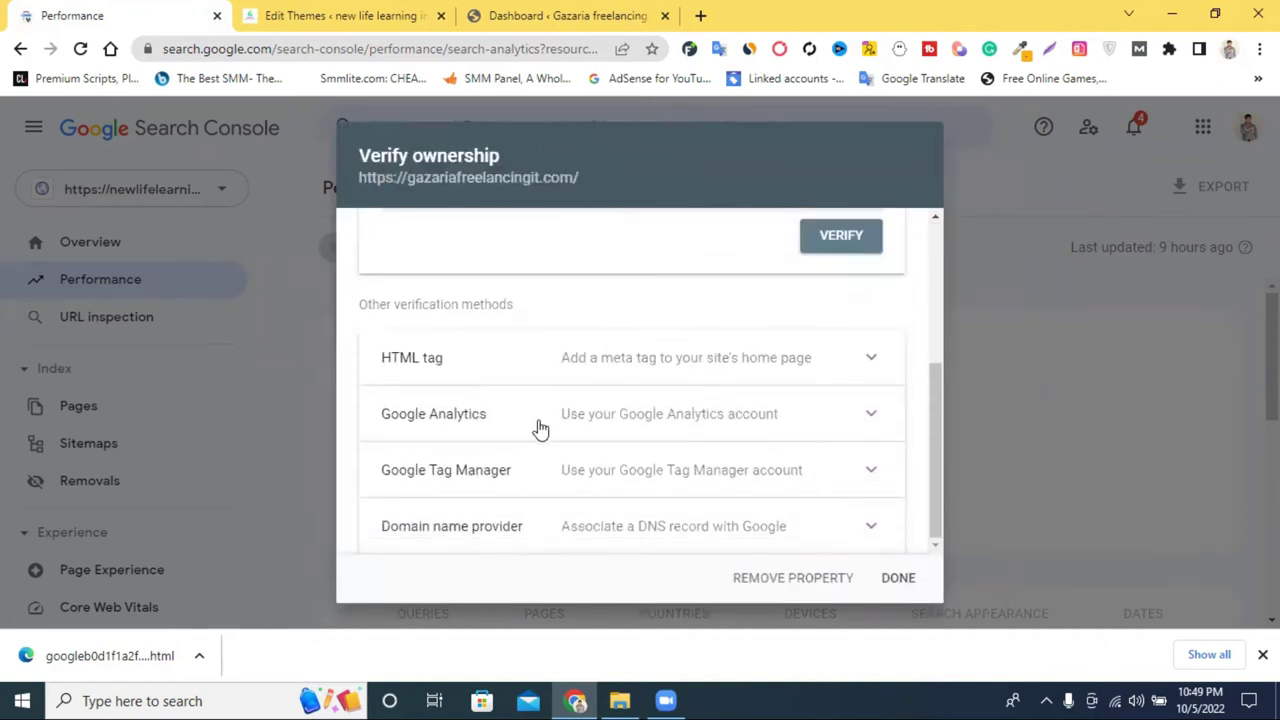
pyautogui.click(487, 370)
pyautogui.scroll(-1, 639, 453)
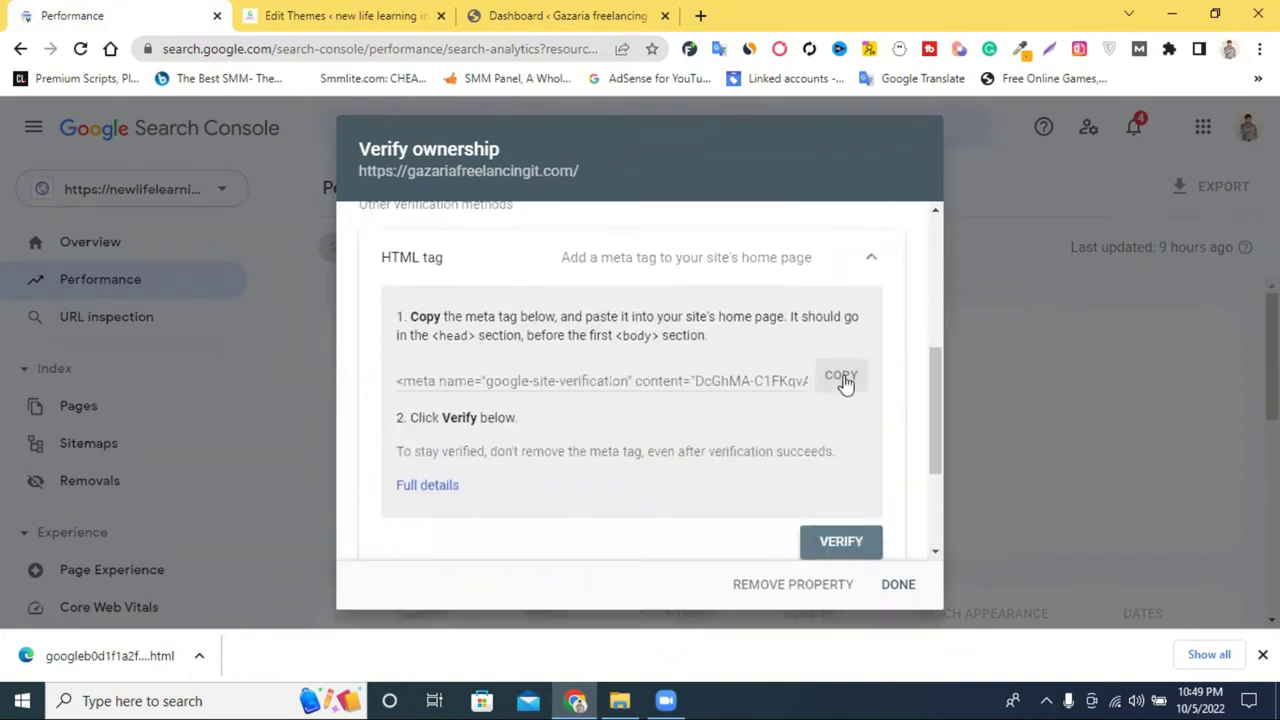
pyautogui.click(843, 381)
# Step: Return to the Gazaria freelancing it WordPress dashboard and open the page for adding new plugins
pyautogui.click(604, 13)
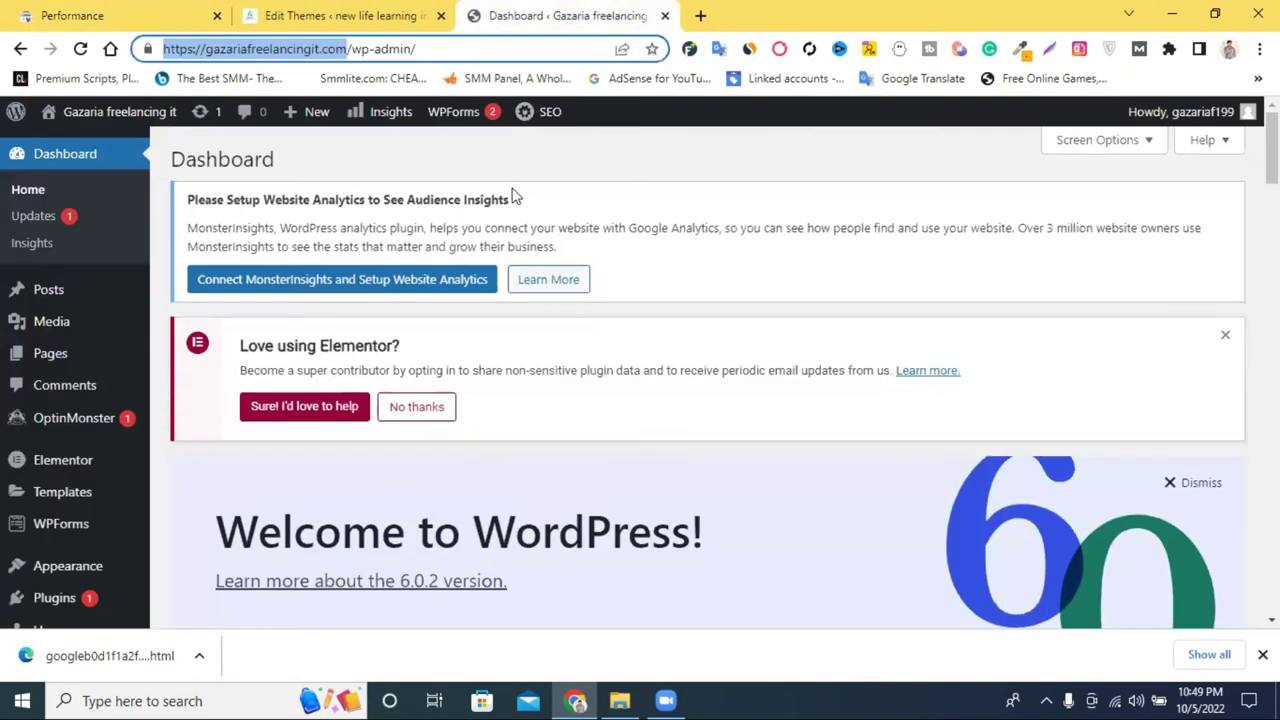
pyautogui.scroll(-1, 40, 360)
pyautogui.moveTo(75, 518)
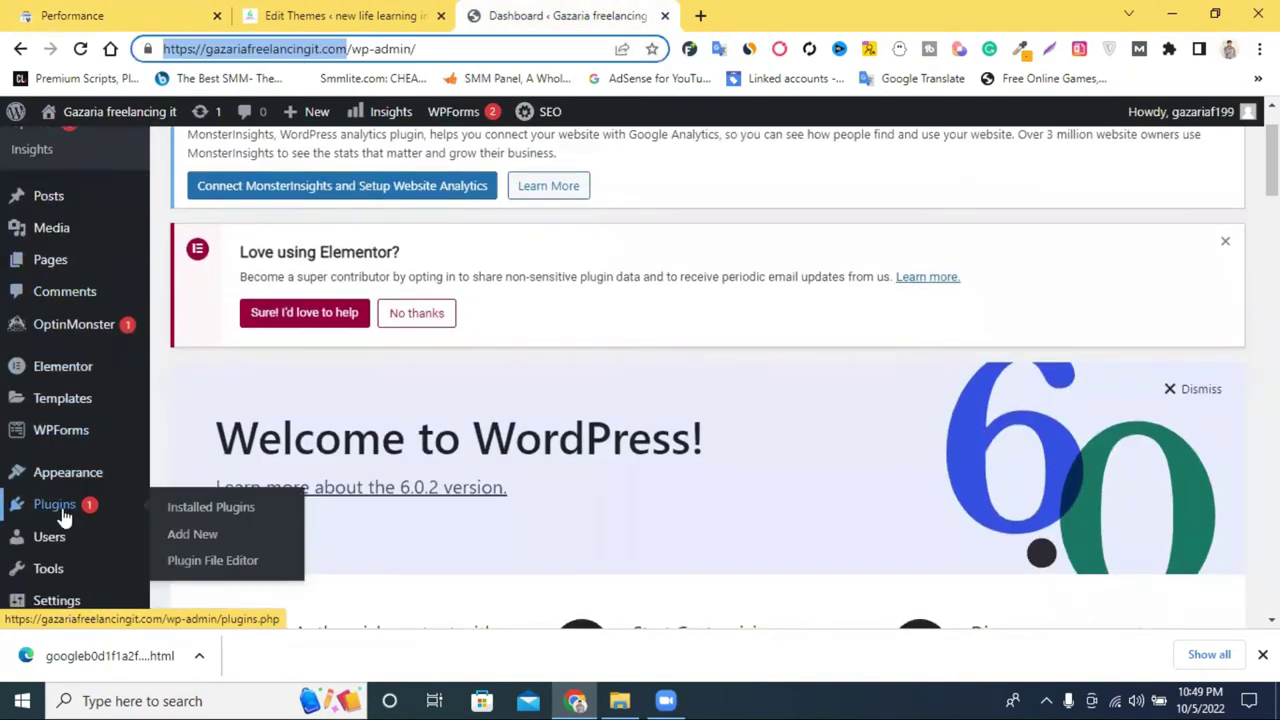
pyautogui.click(58, 514)
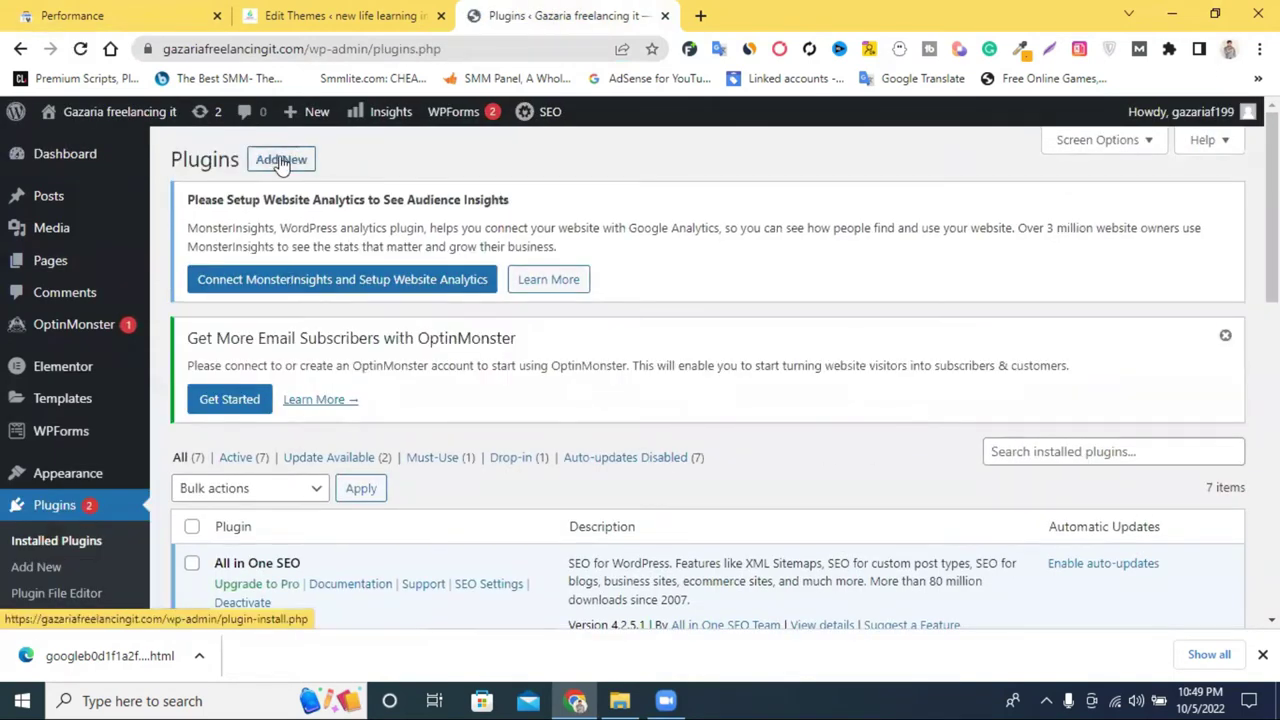
pyautogui.click(281, 161)
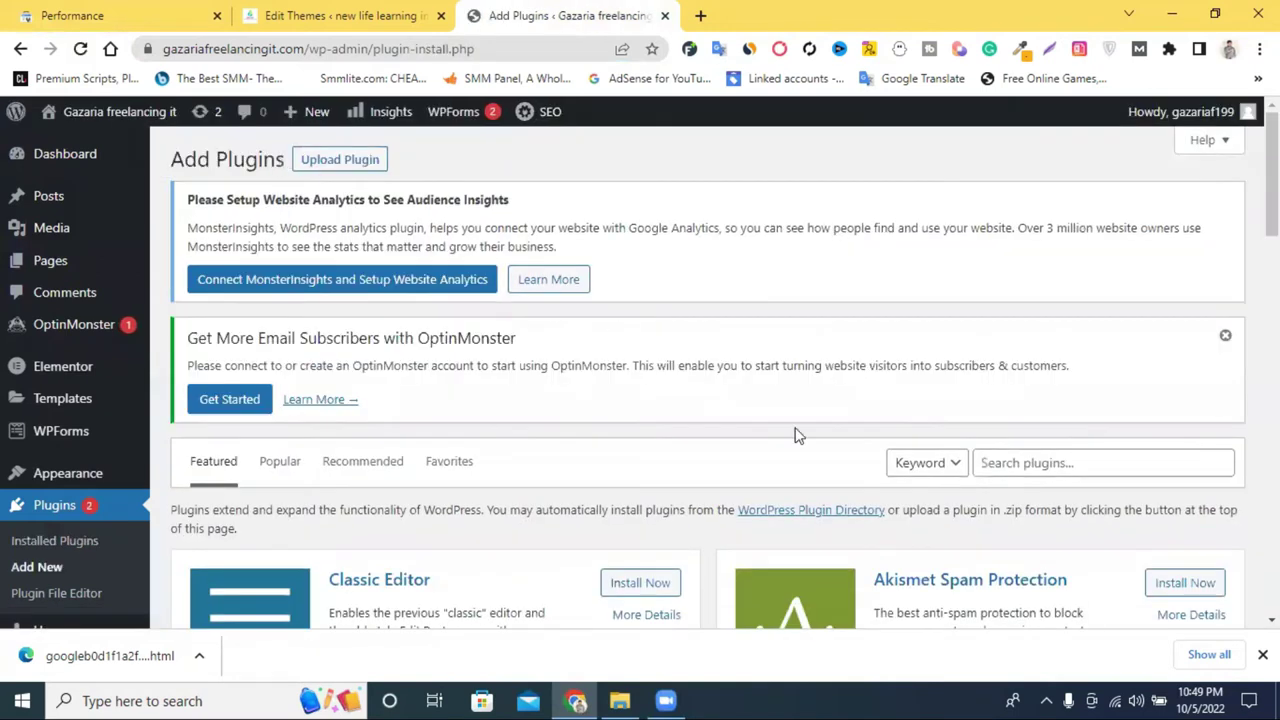
# Step: Search the plugin directory for "heder" and correct the keyword to "header"
pyautogui.scroll(-2, 1117, 500)
pyautogui.scroll(2, 1097, 480)
pyautogui.click(1040, 465)
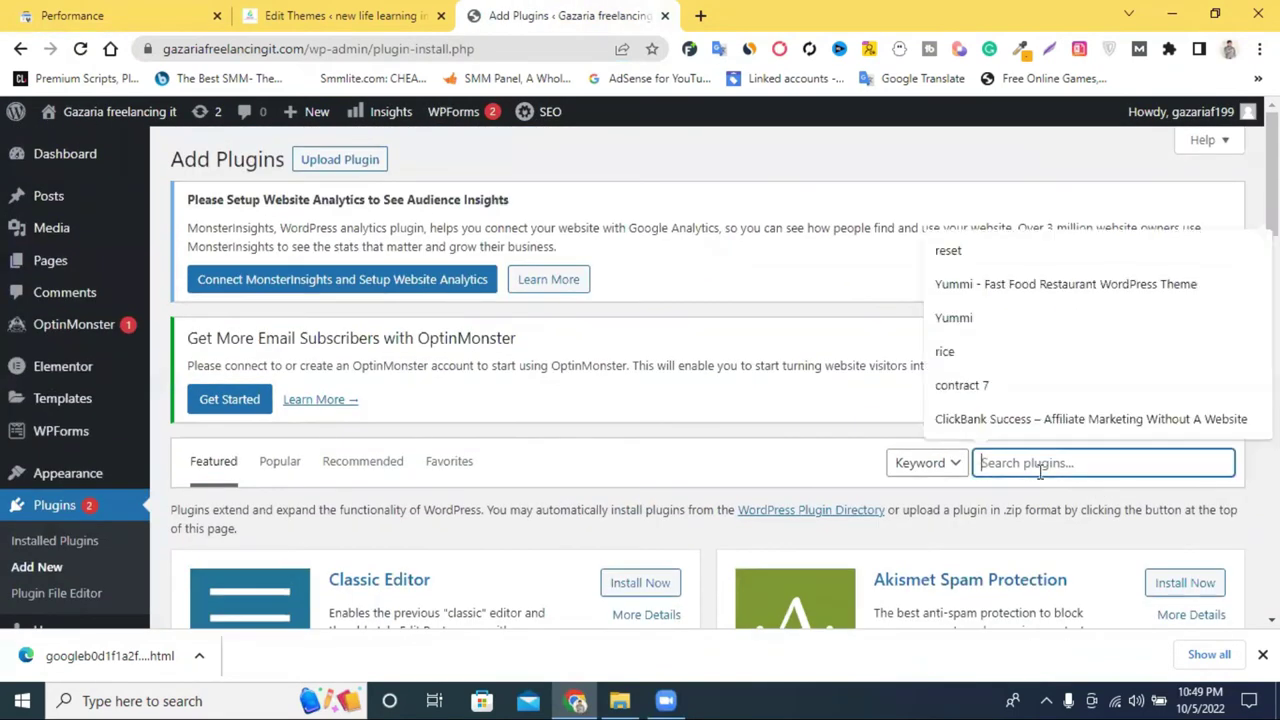
pyautogui.write('heder')
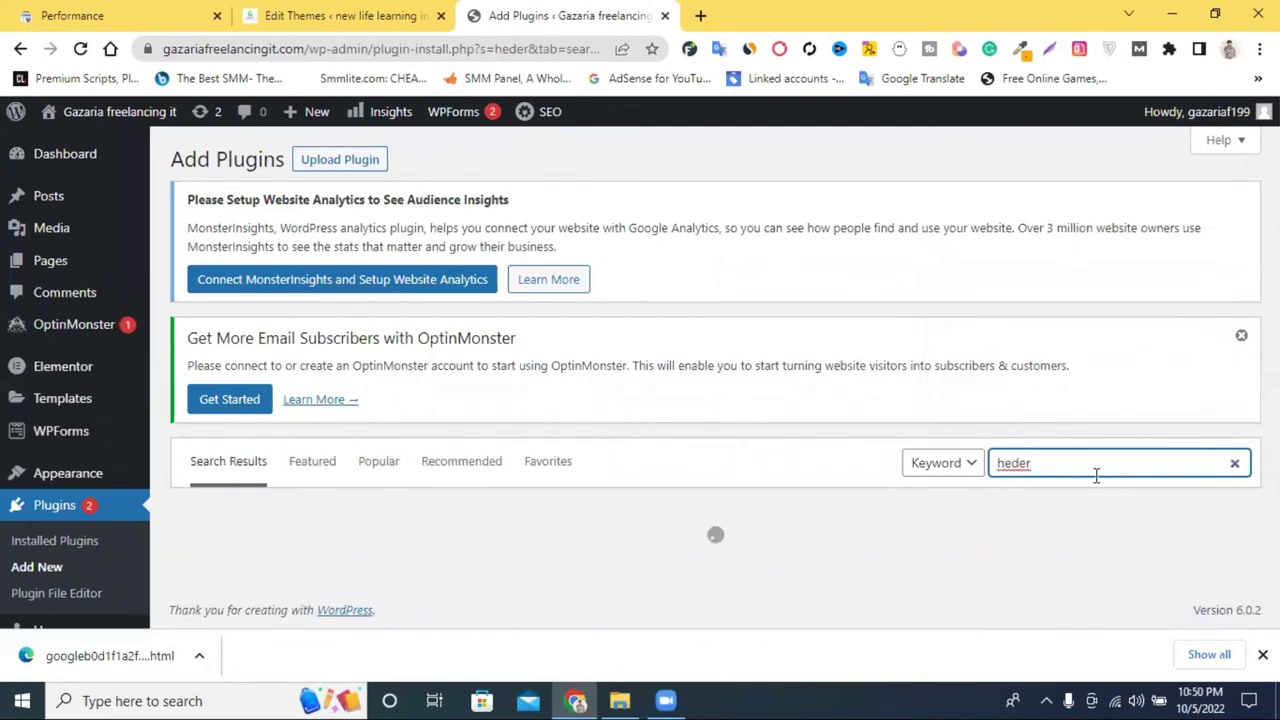
pyautogui.scroll(-2, 1060, 460)
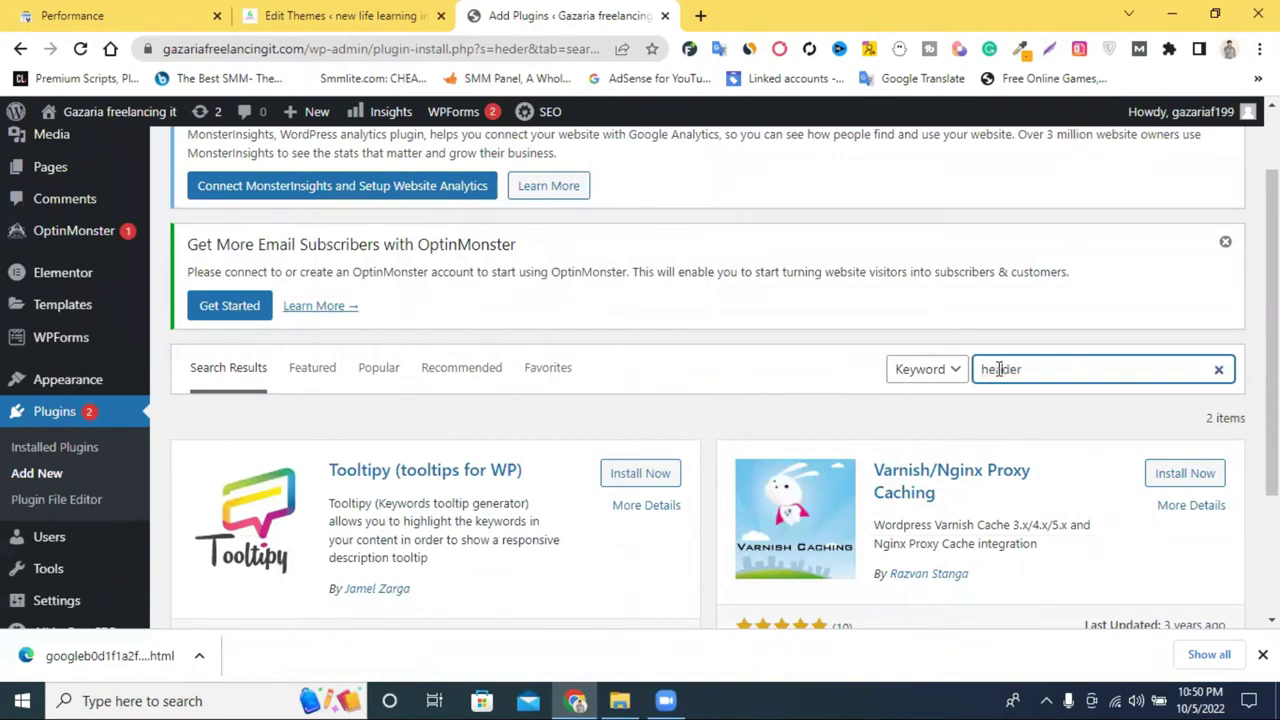
pyautogui.scroll(-2, 835, 427)
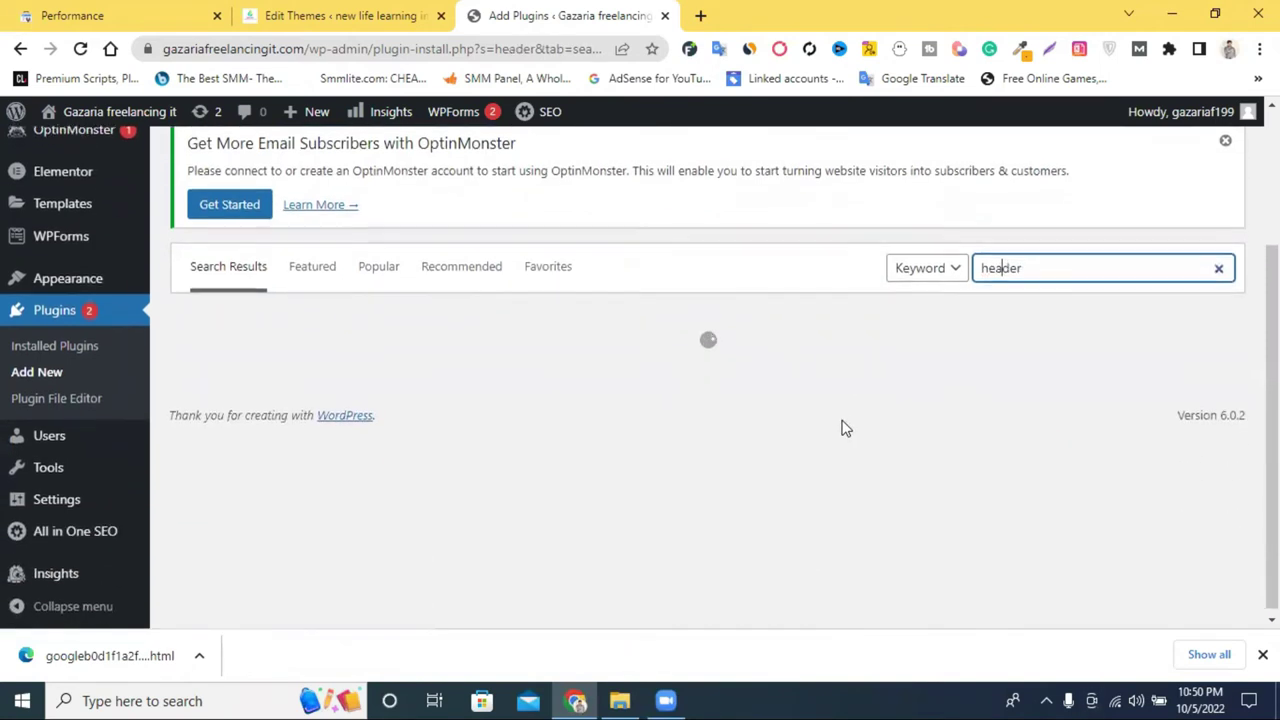
# Step: Examine the plugins found for "header" for one that can insert code into the site's header
pyautogui.scroll(-4, 825, 428)
pyautogui.scroll(-10, 820, 428)
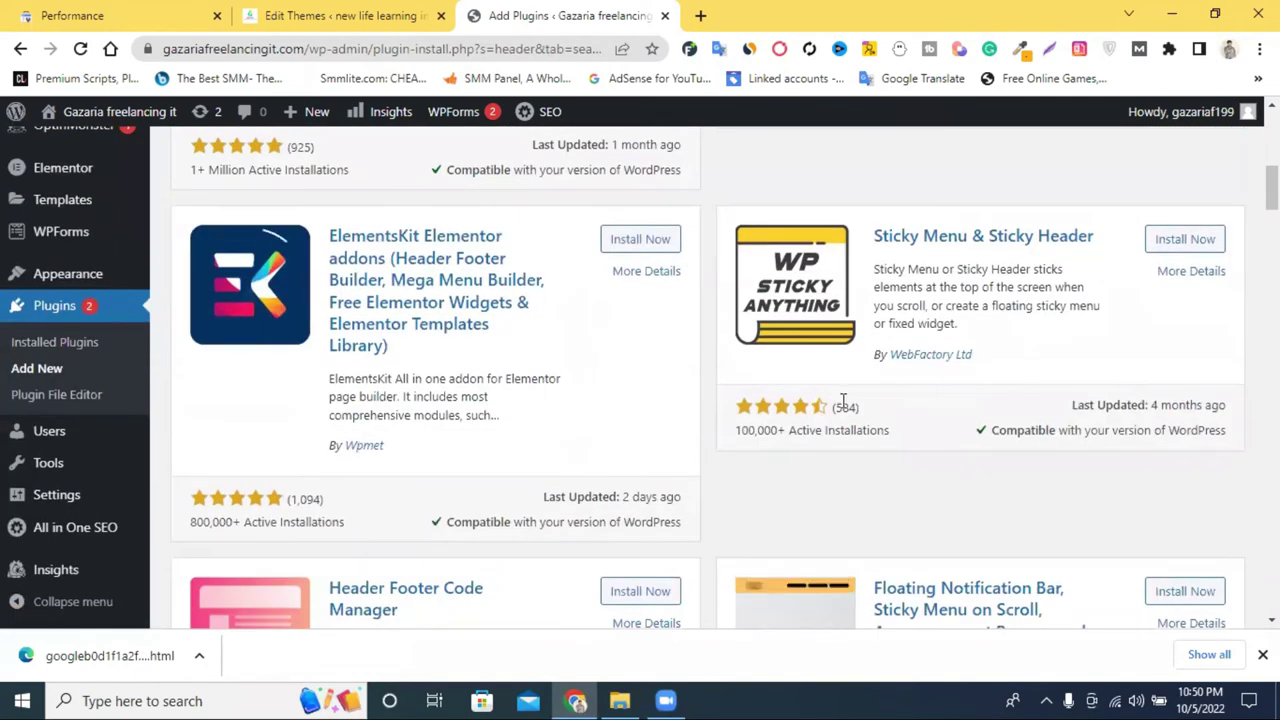
pyautogui.scroll(-10, 848, 397)
pyautogui.scroll(-17, 849, 397)
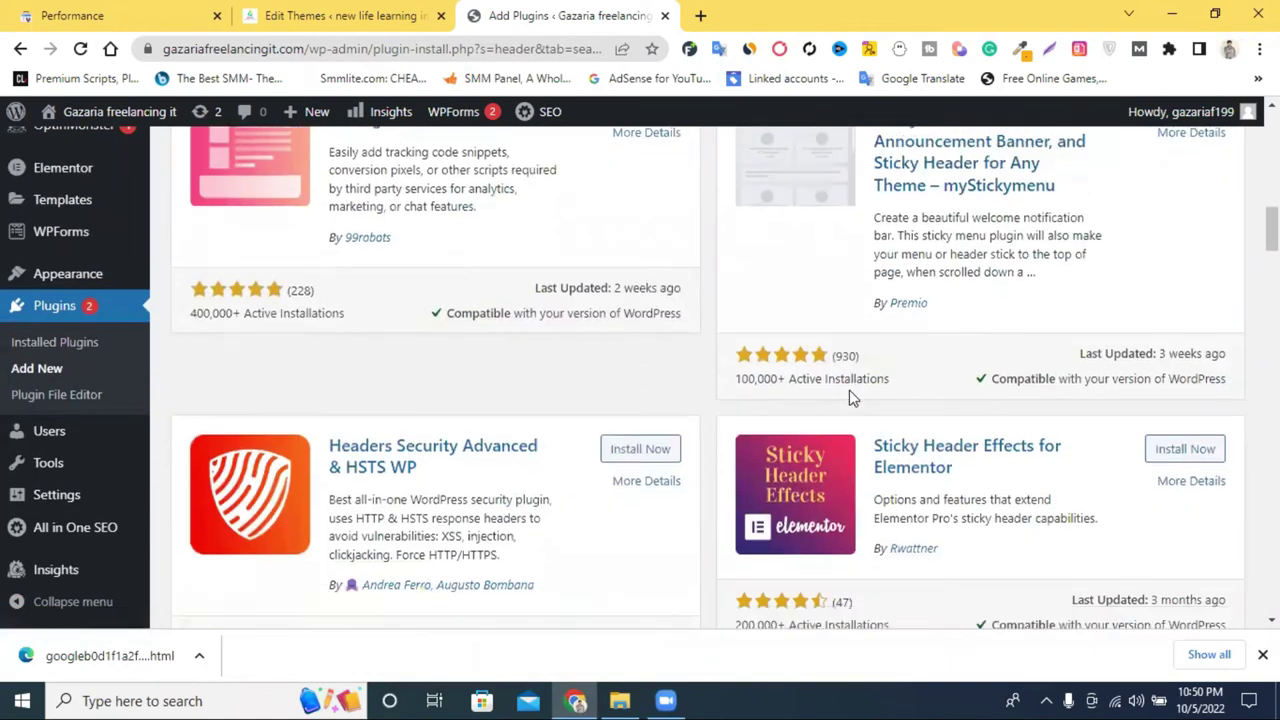
pyautogui.scroll(4, 849, 397)
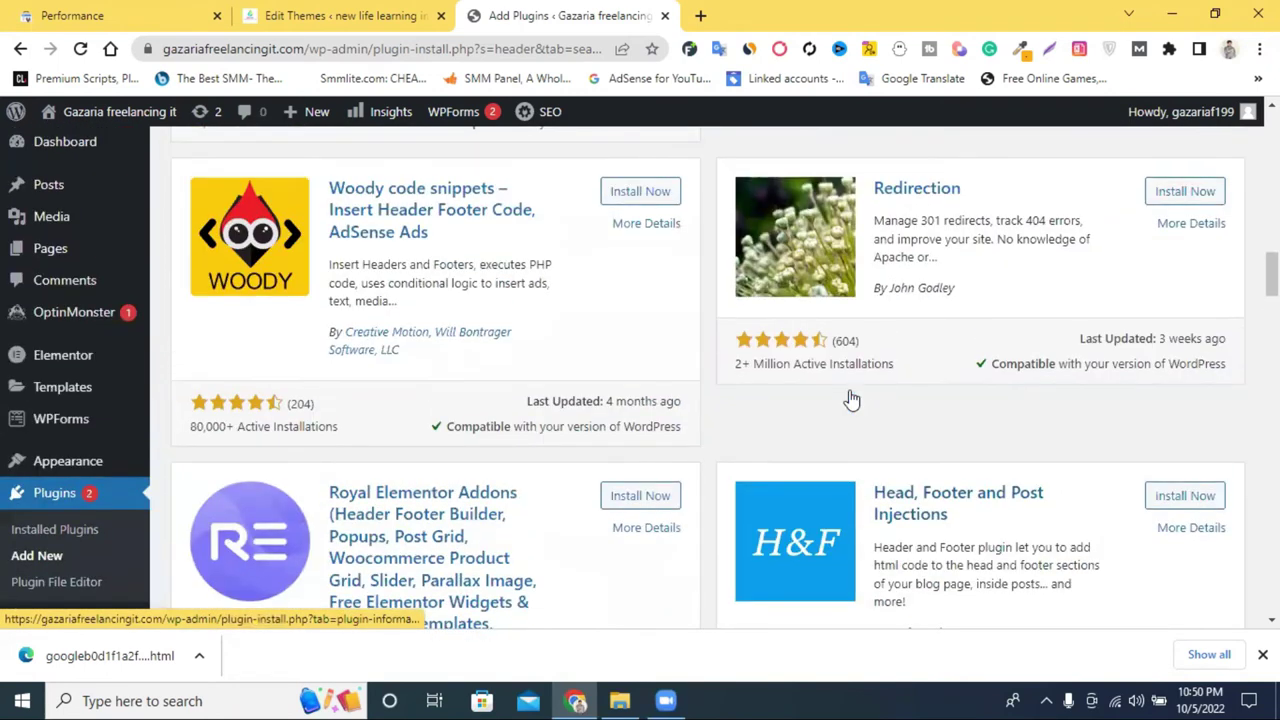
pyautogui.scroll(-14, 849, 397)
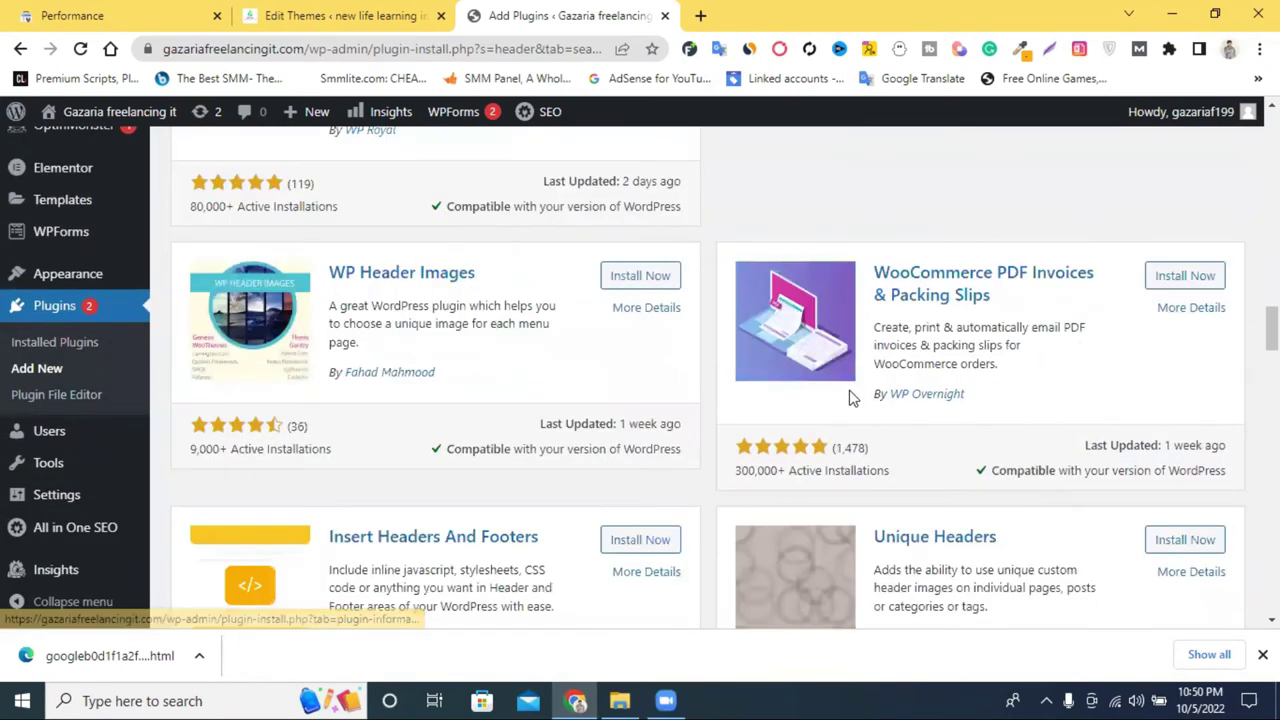
pyautogui.scroll(-8, 849, 397)
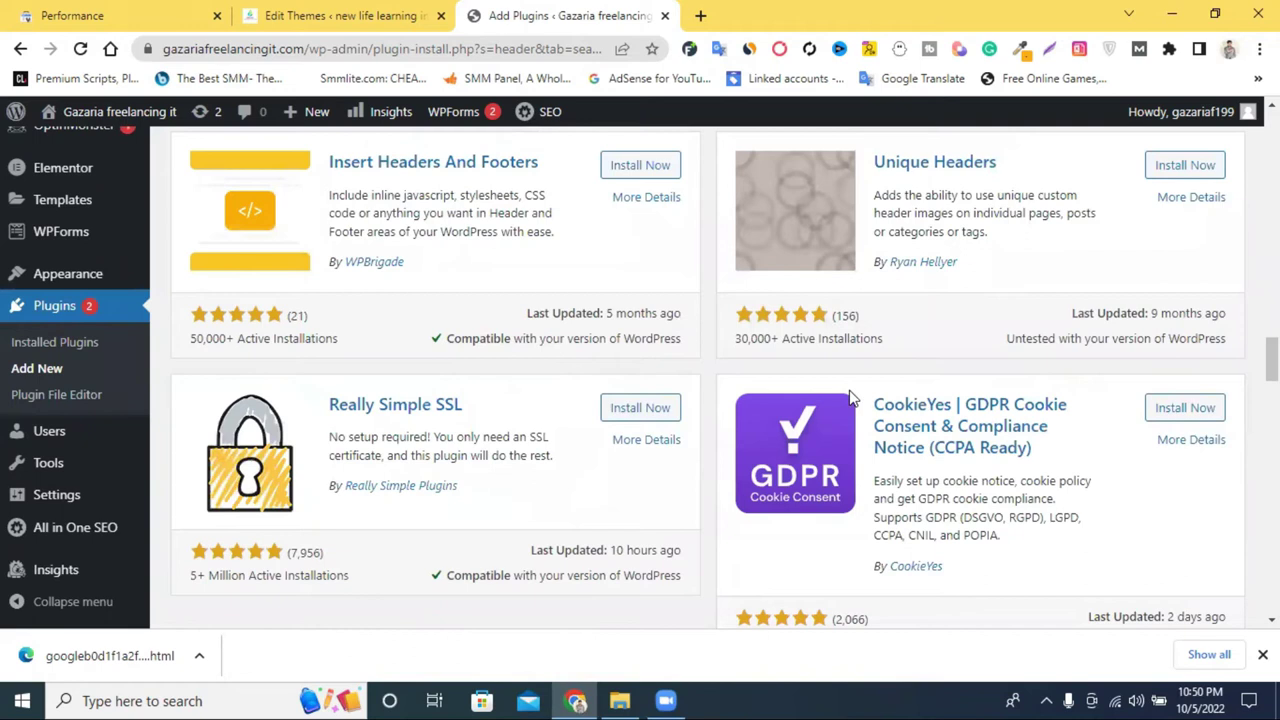
pyautogui.scroll(-4, 849, 397)
pyautogui.scroll(-2, 849, 397)
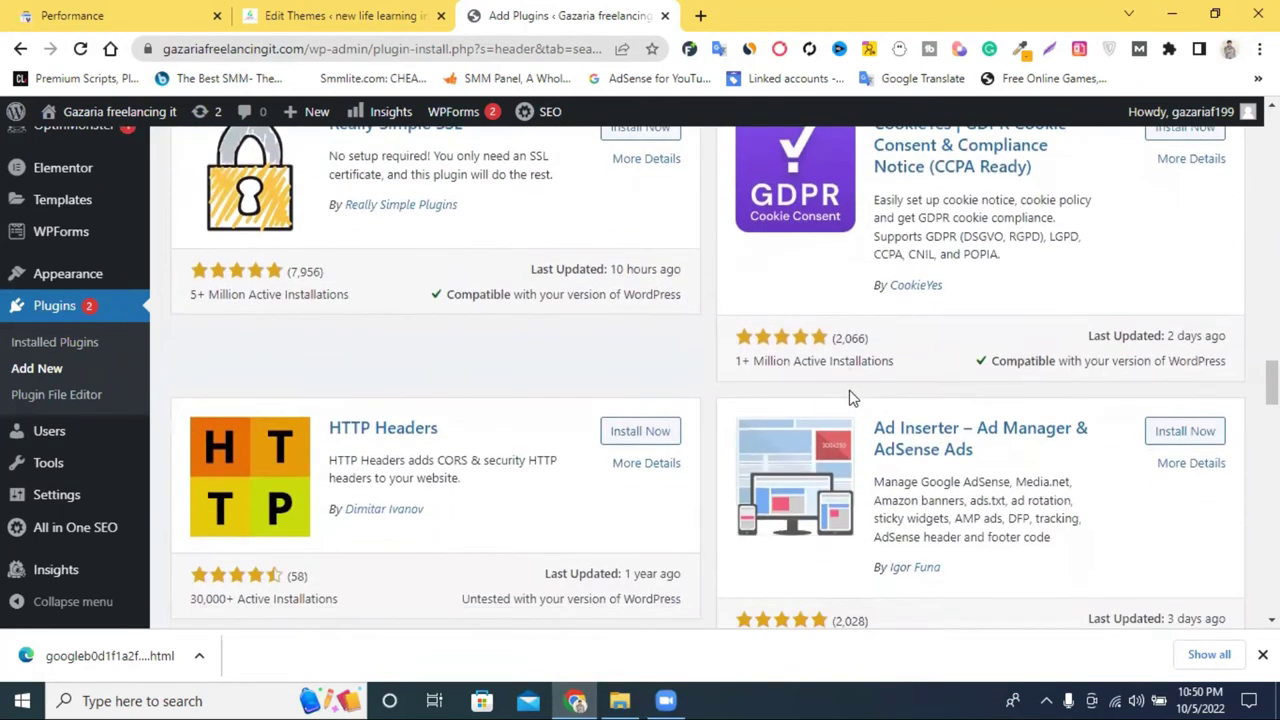
pyautogui.scroll(-6, 849, 397)
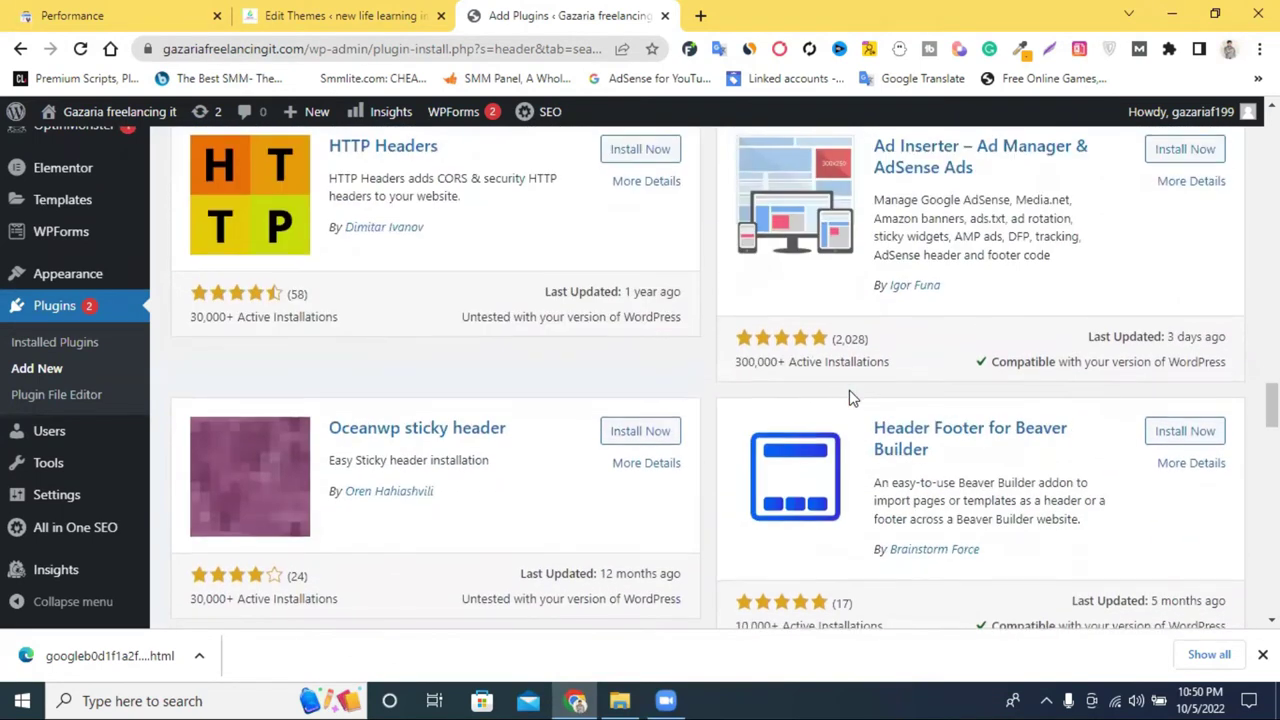
pyautogui.scroll(-10, 849, 397)
pyautogui.scroll(-6, 848, 398)
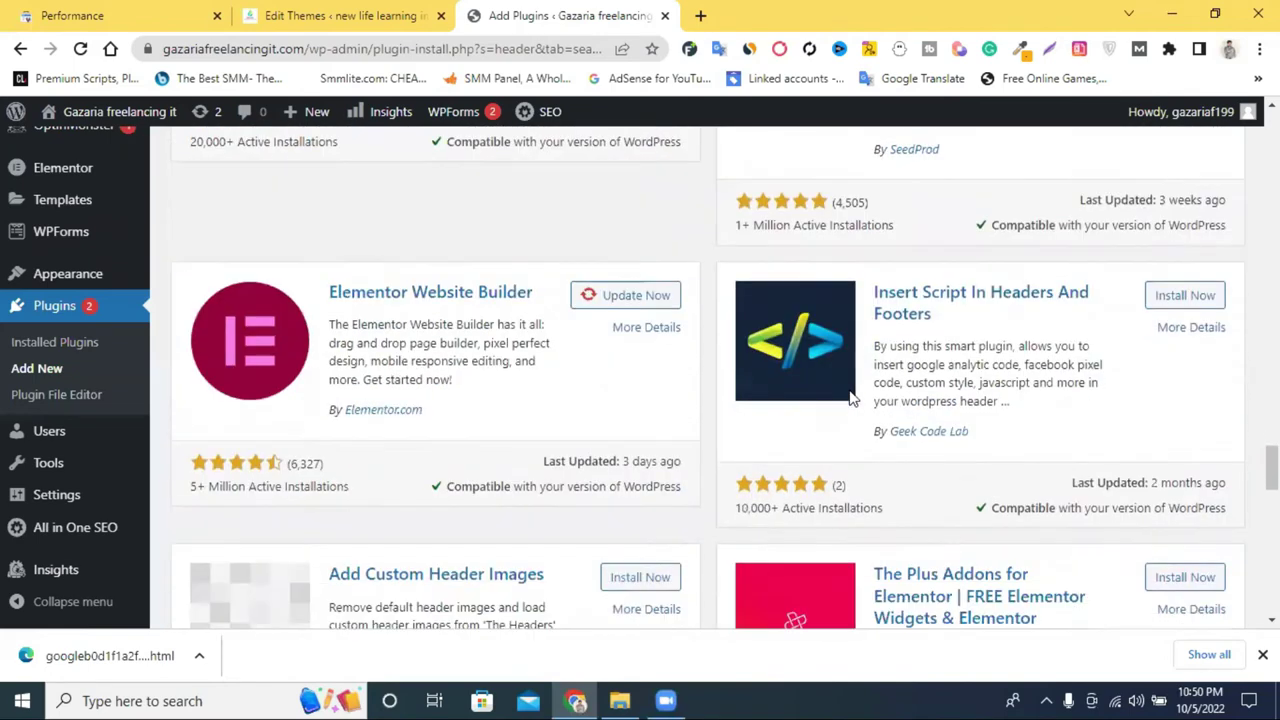
pyautogui.scroll(6, 850, 400)
pyautogui.scroll(-14, 850, 398)
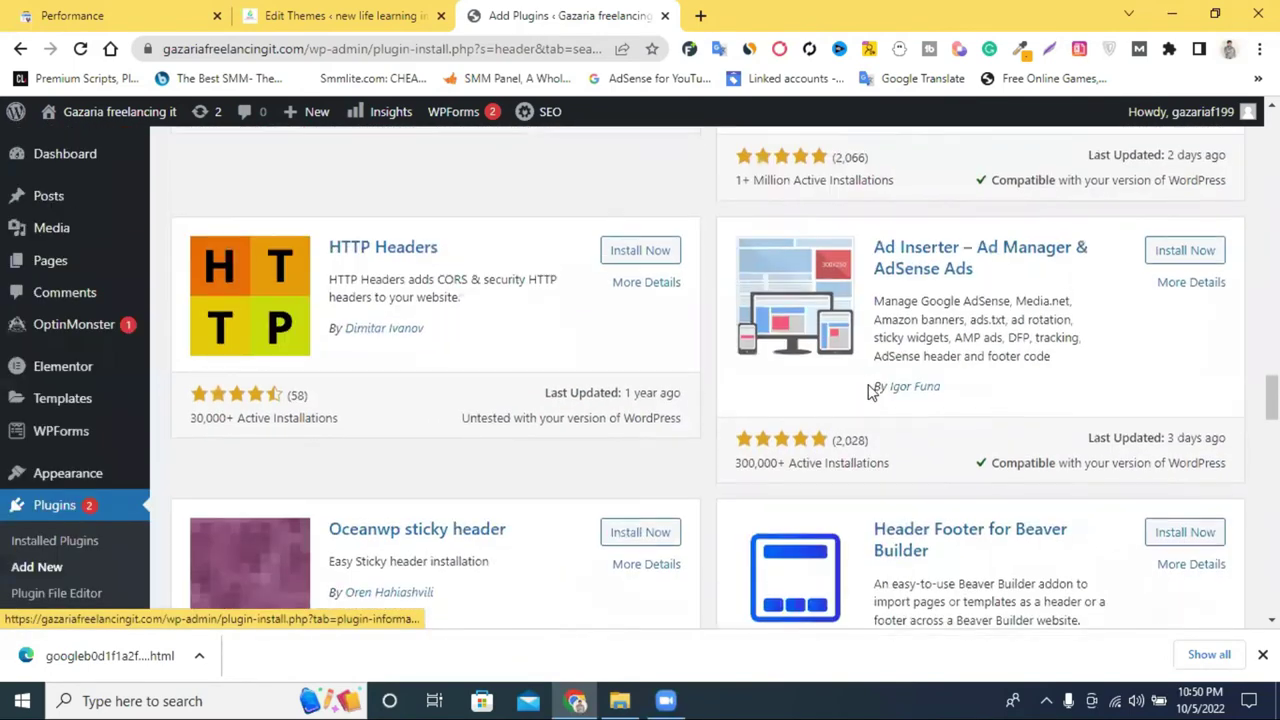
# Step: Search the plugin directory for "header php" and shorten the keyword to "head"
pyautogui.scroll(18, 880, 392)
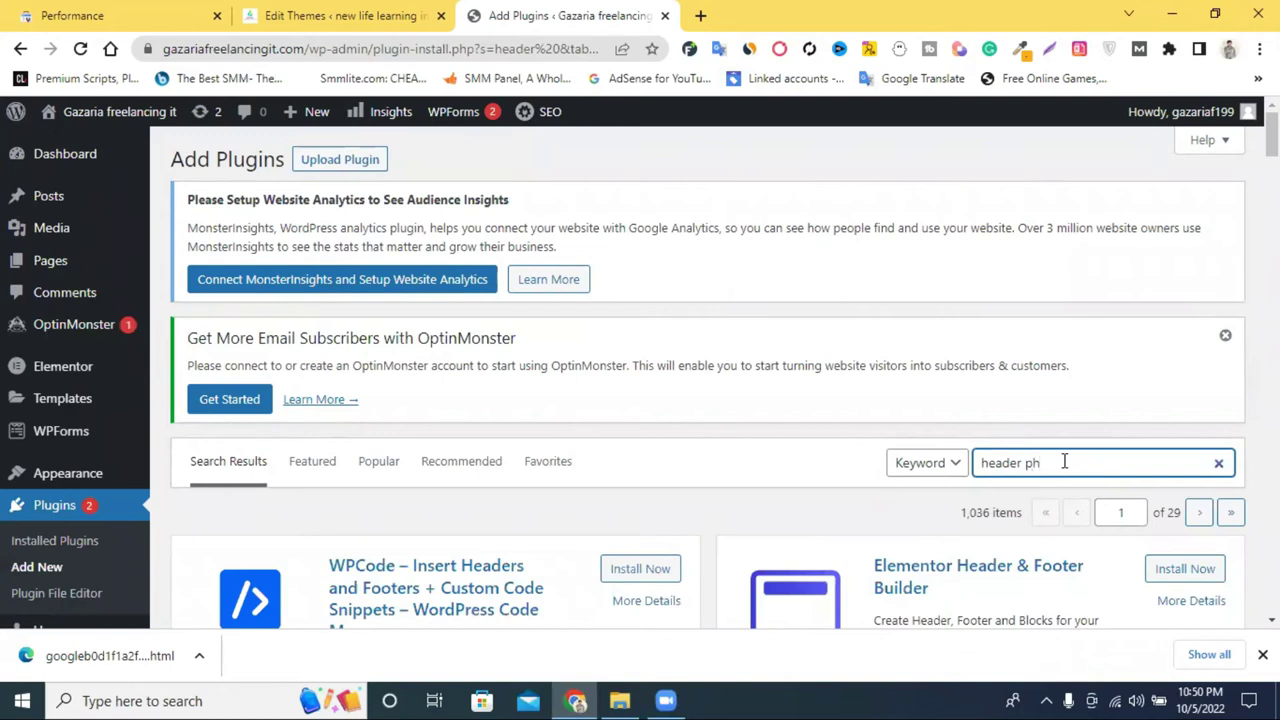
pyautogui.write('p')
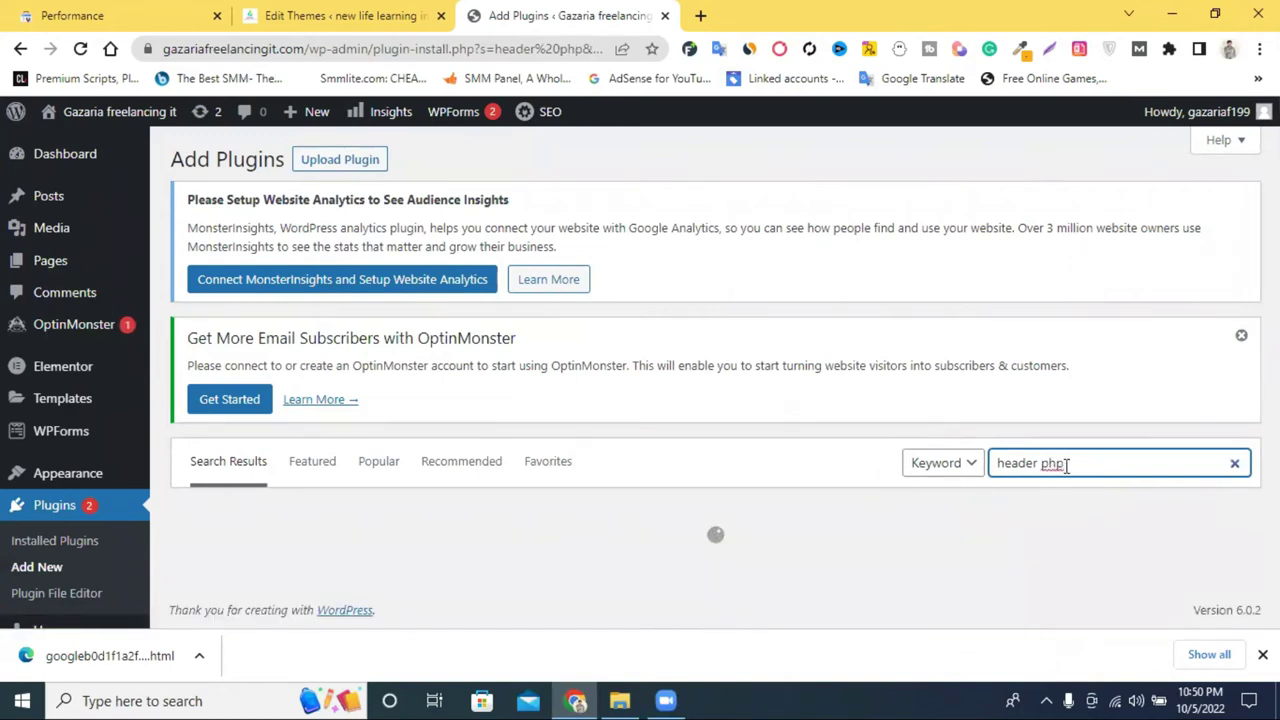
pyautogui.doubleClick(1062, 463)
pyautogui.press('BackSpace')
pyautogui.press('BackSpace')
pyautogui.press('BackSpace')
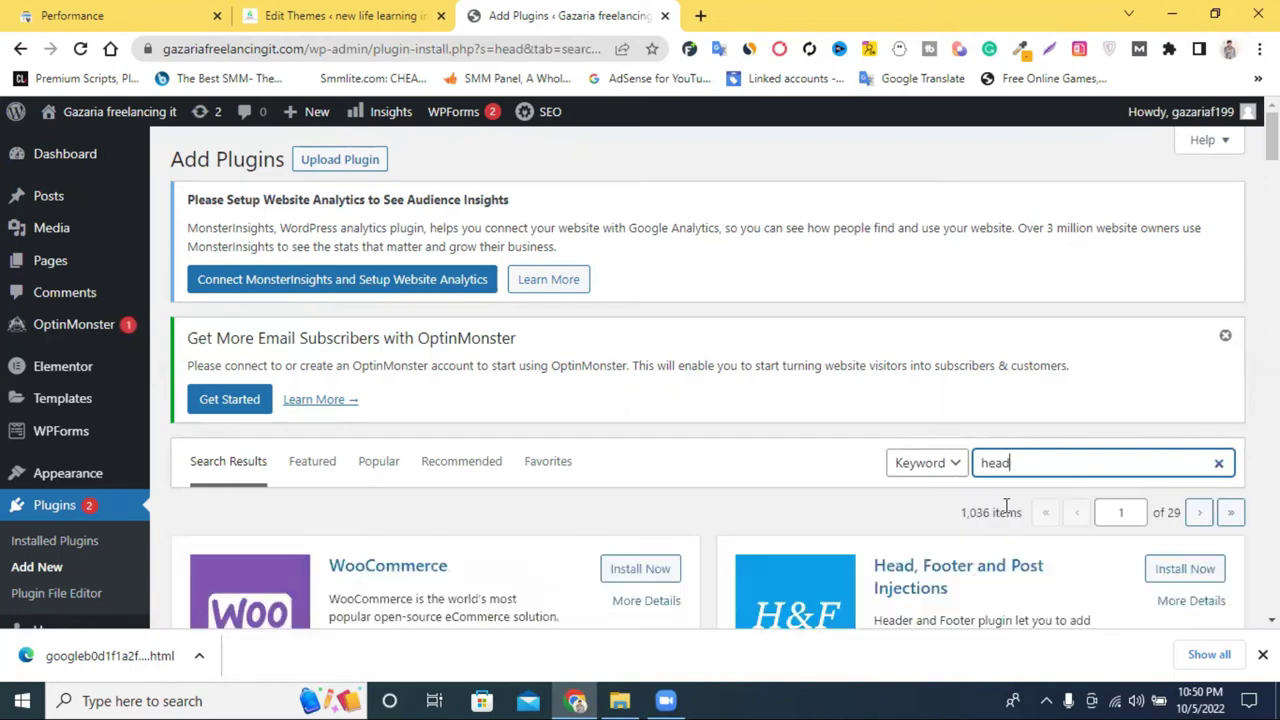
# Step: Copy "Header Footer" from the Header Footer Code Manager plugin's title and search the plugin directory for it
pyautogui.scroll(-7, 965, 510)
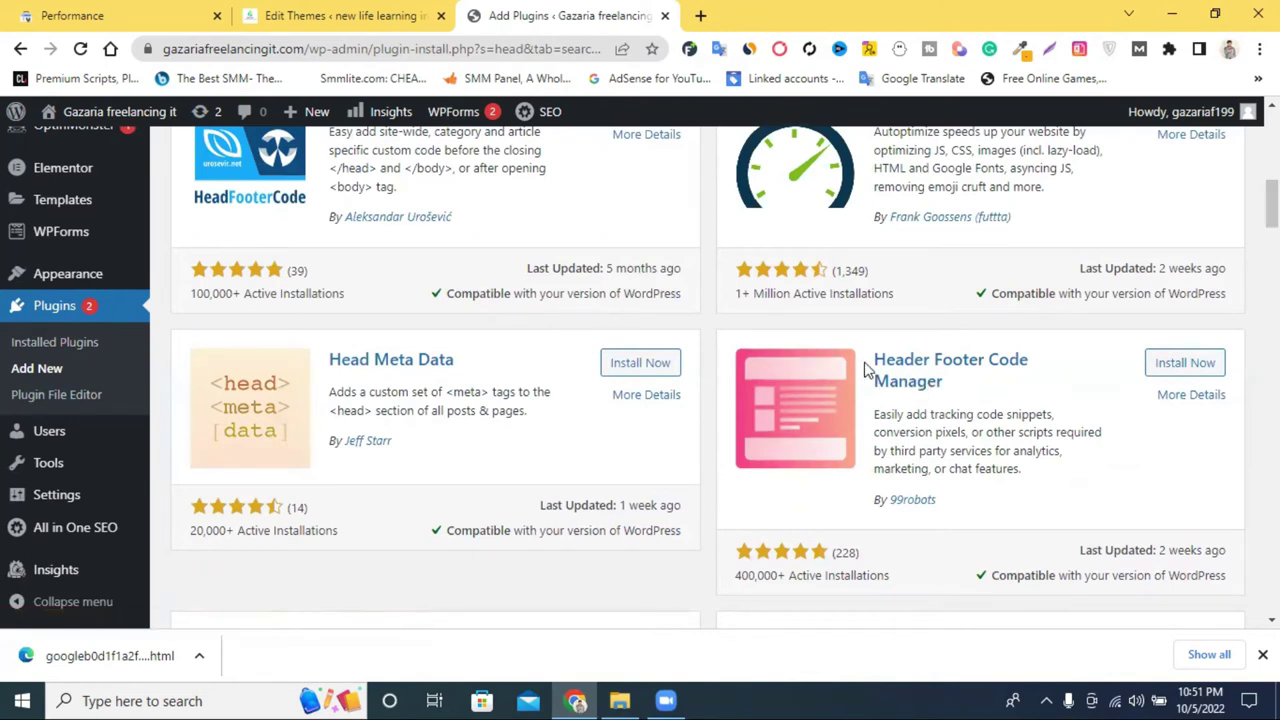
pyautogui.moveTo(876, 362); pyautogui.dragTo(984, 362)
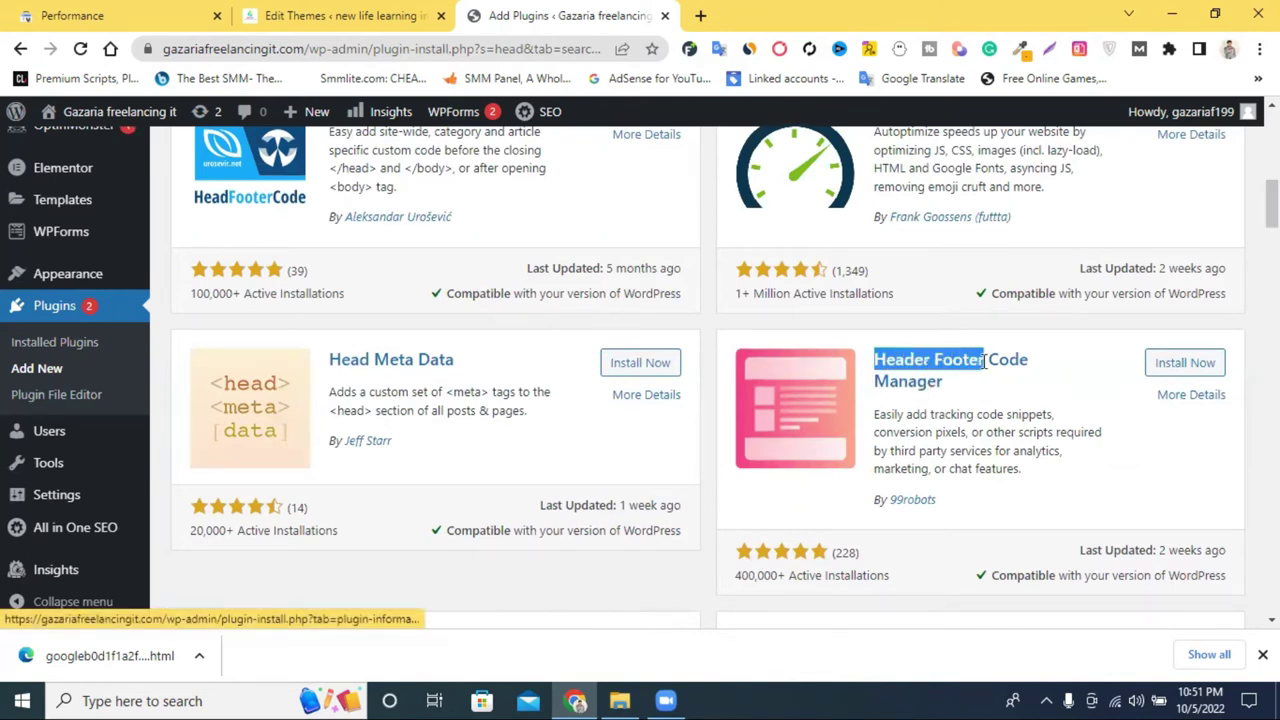
pyautogui.rightClick(985, 365)
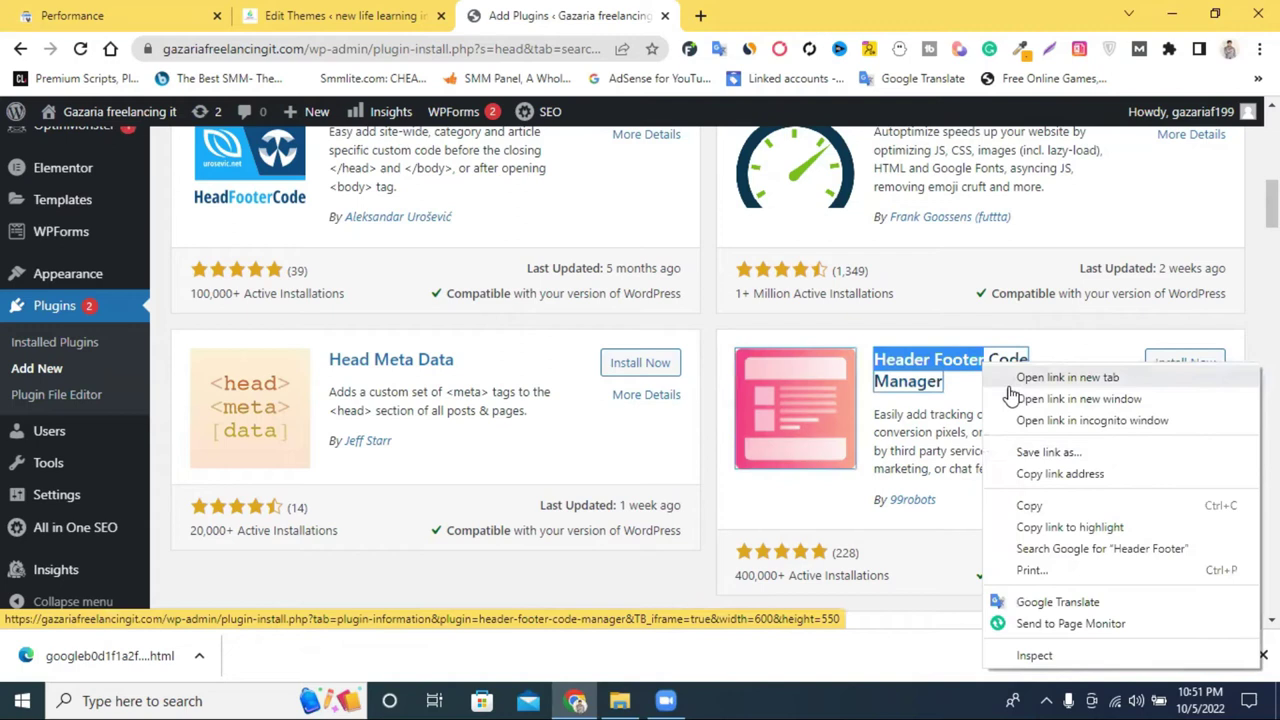
pyautogui.click(1058, 507)
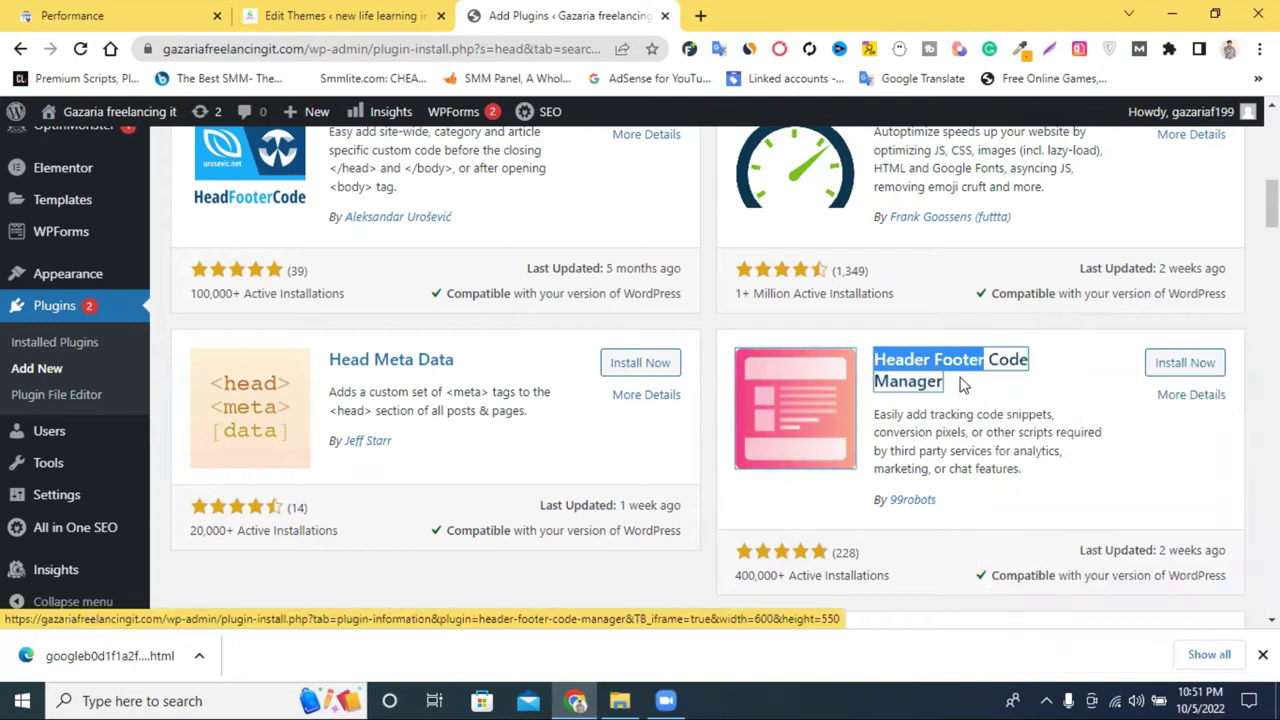
pyautogui.rightClick(924, 362)
pyautogui.click(968, 497)
pyautogui.scroll(5, 1014, 400)
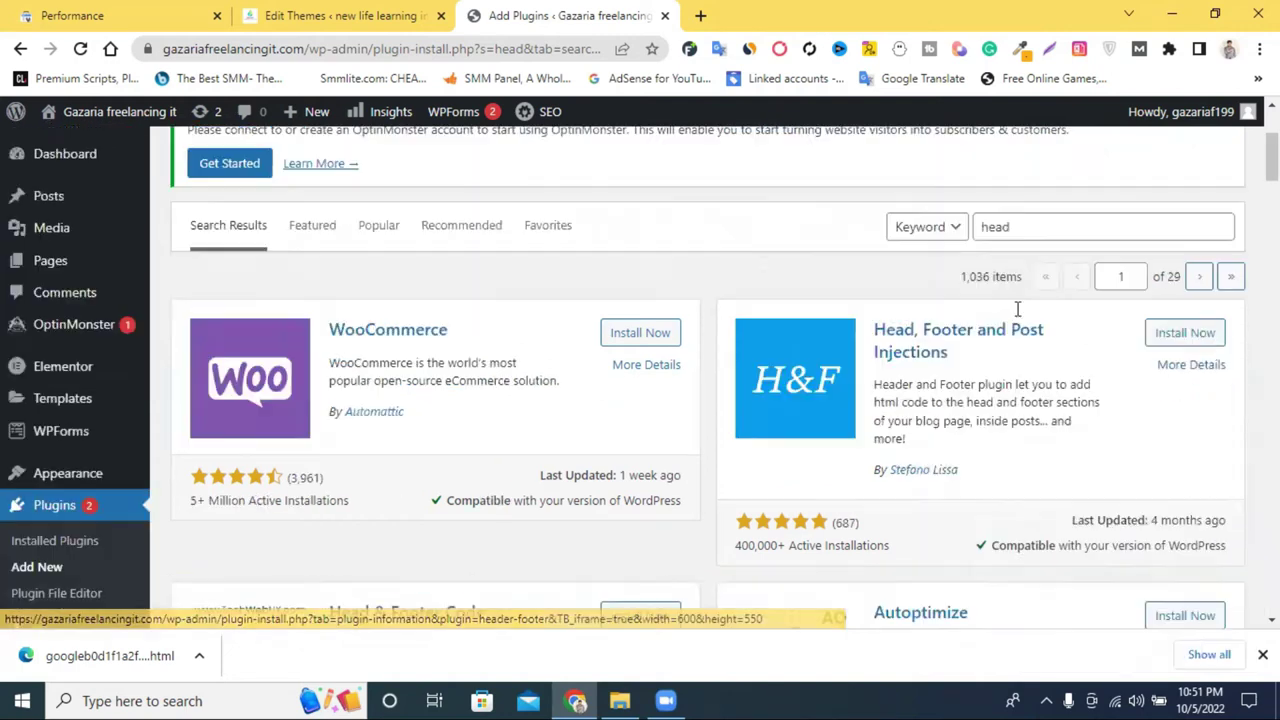
pyautogui.doubleClick(1003, 277)
pyautogui.rightClick(995, 276)
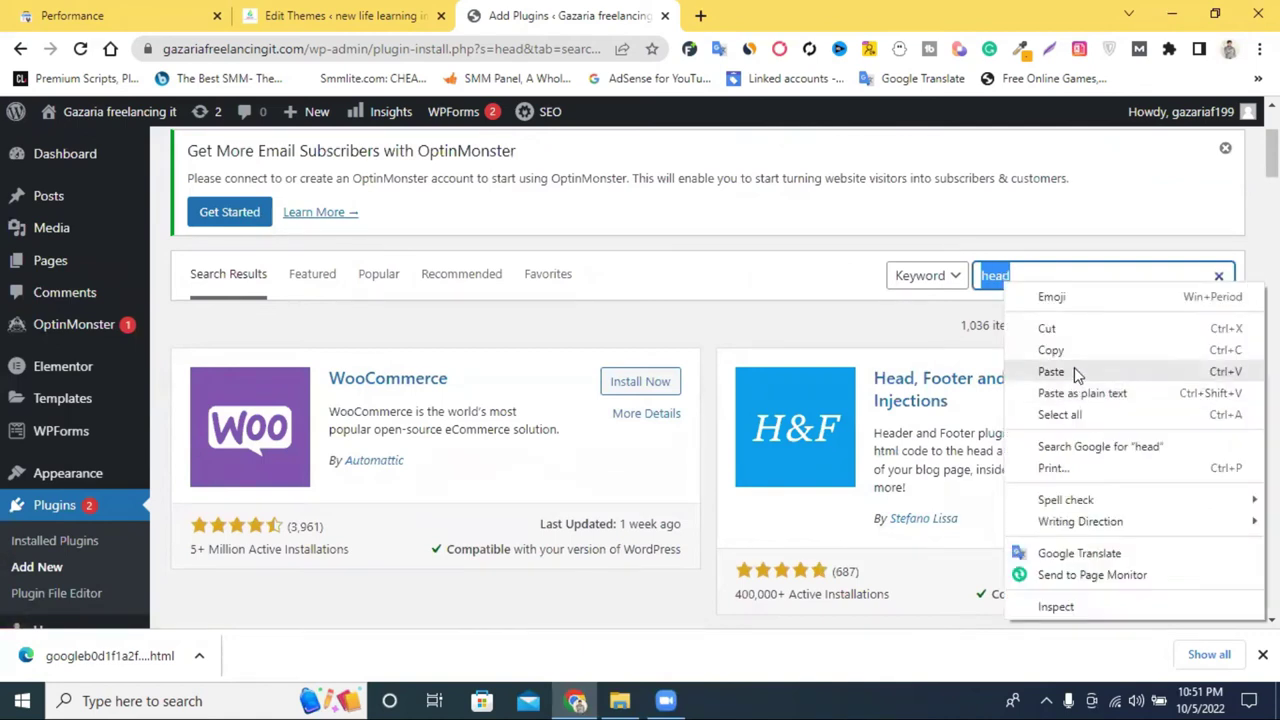
pyautogui.click(1074, 367)
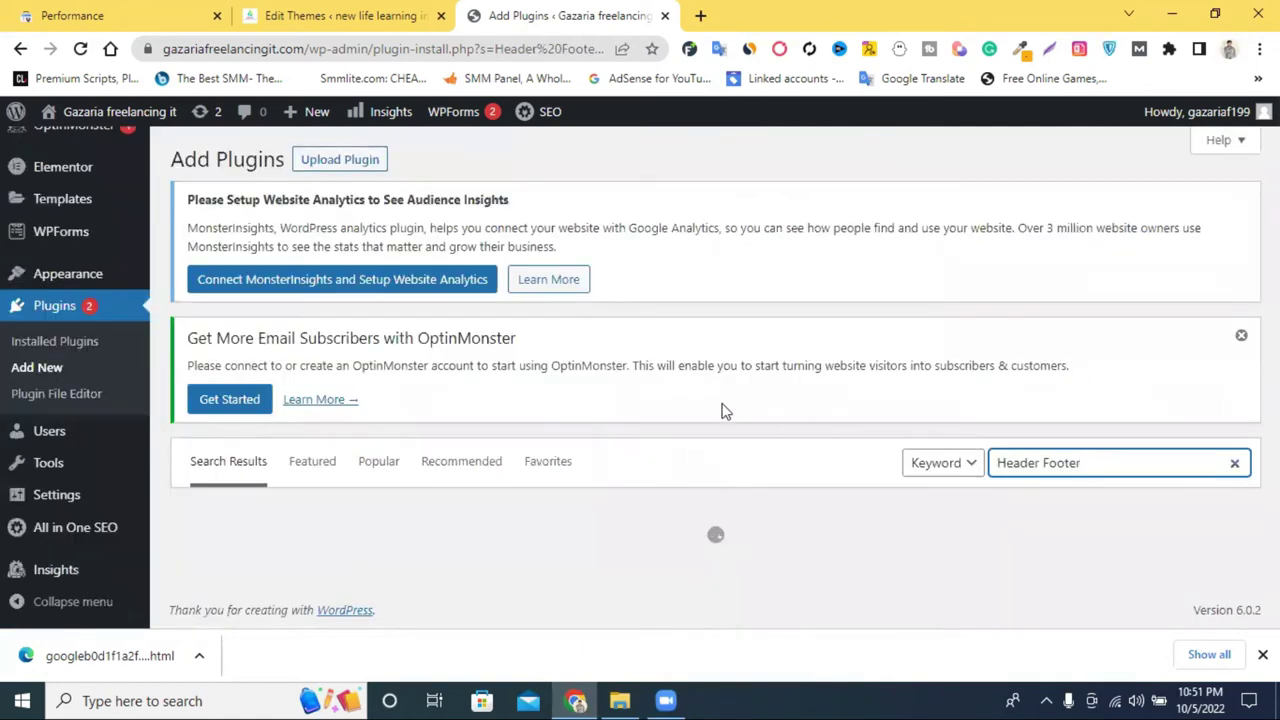
# Step: Examine the plugins found for "Header Footer" for one that can insert code into the site's header
pyautogui.scroll(-7, 729, 391)
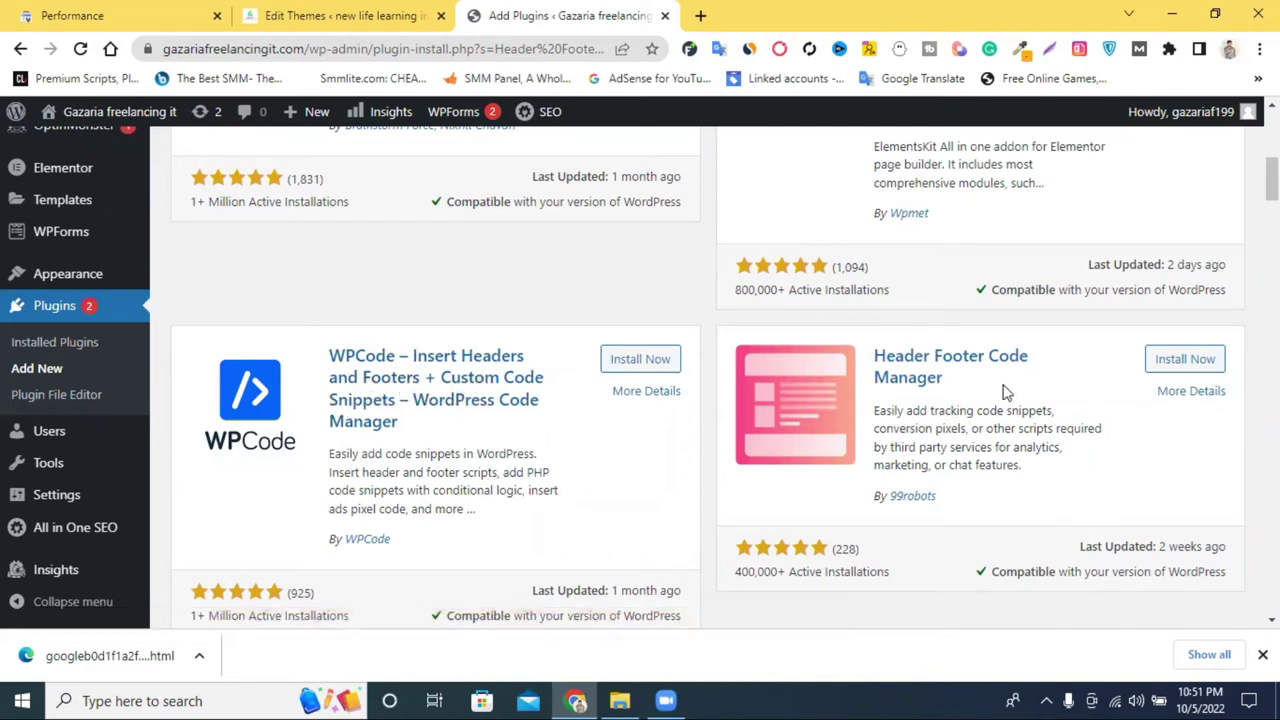
pyautogui.scroll(-2, 925, 393)
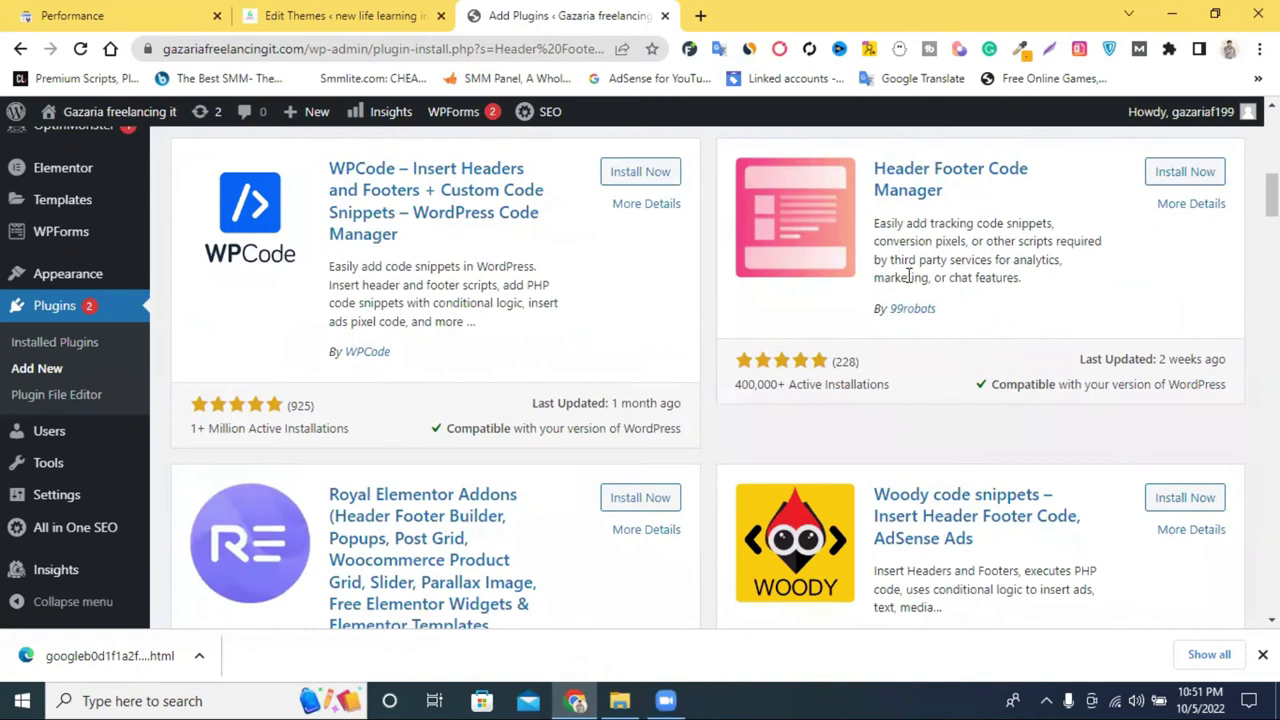
pyautogui.scroll(-5, 828, 298)
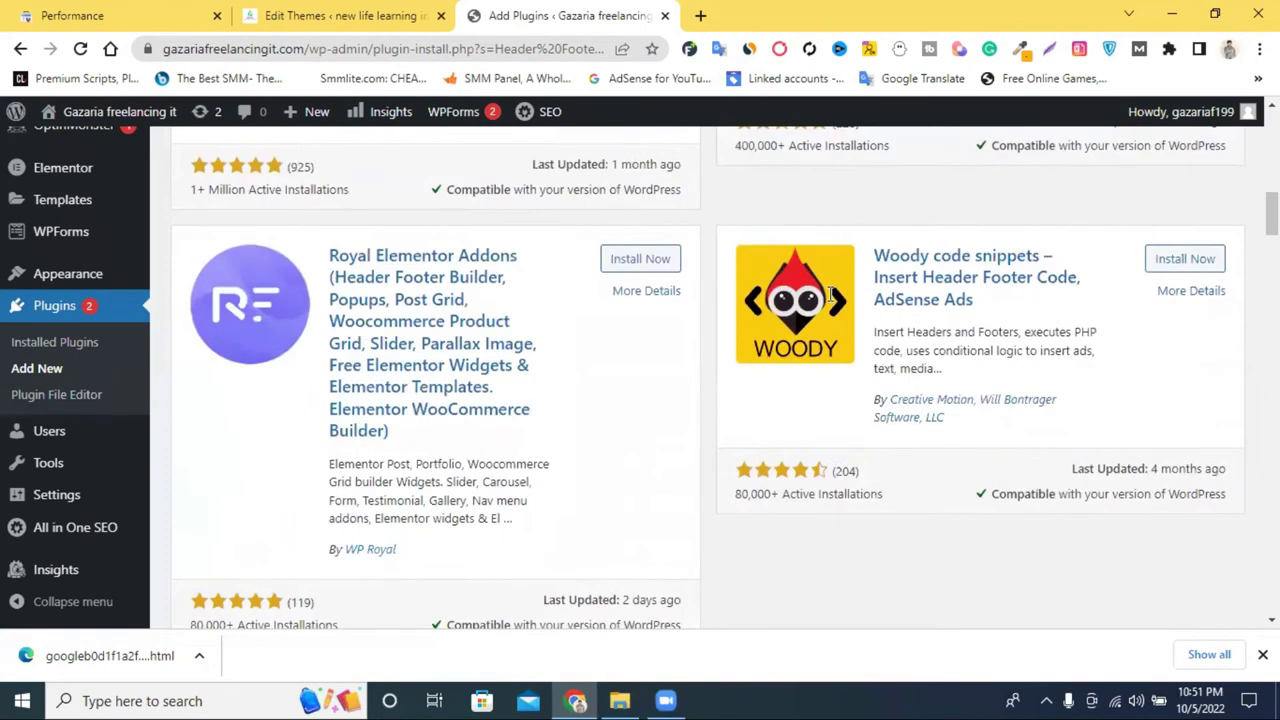
pyautogui.scroll(-3, 828, 298)
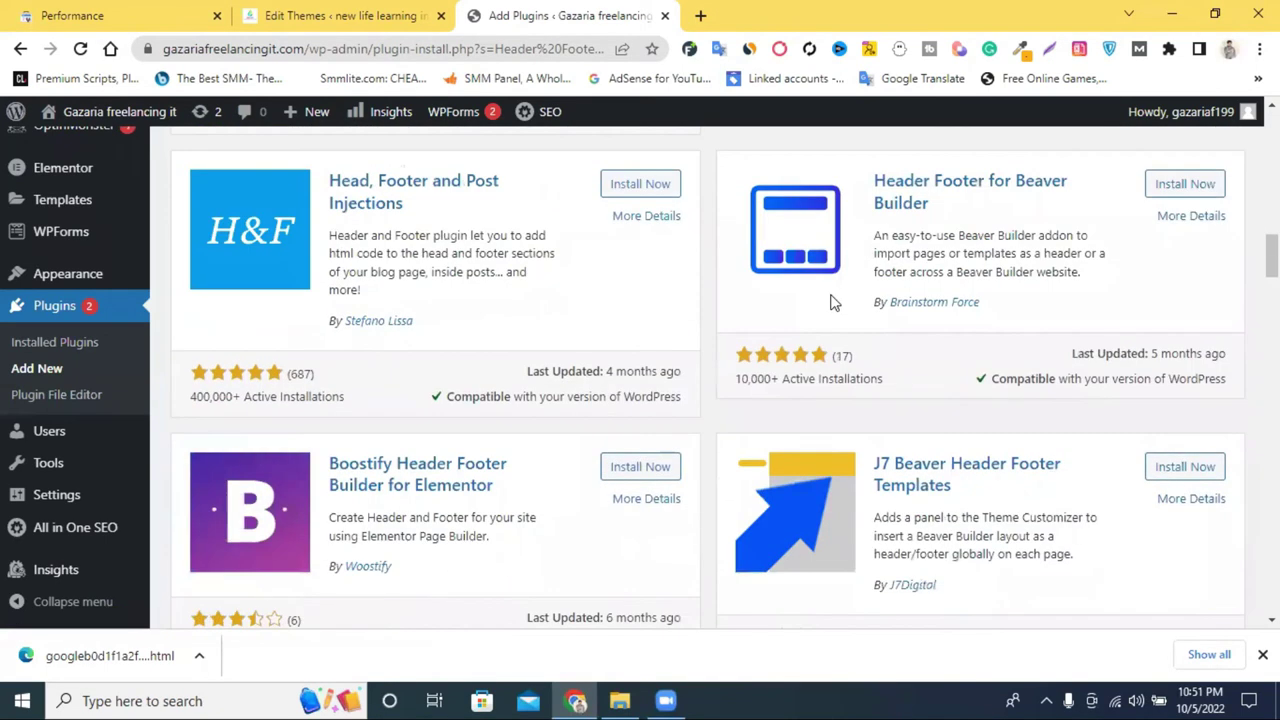
pyautogui.scroll(-4, 838, 302)
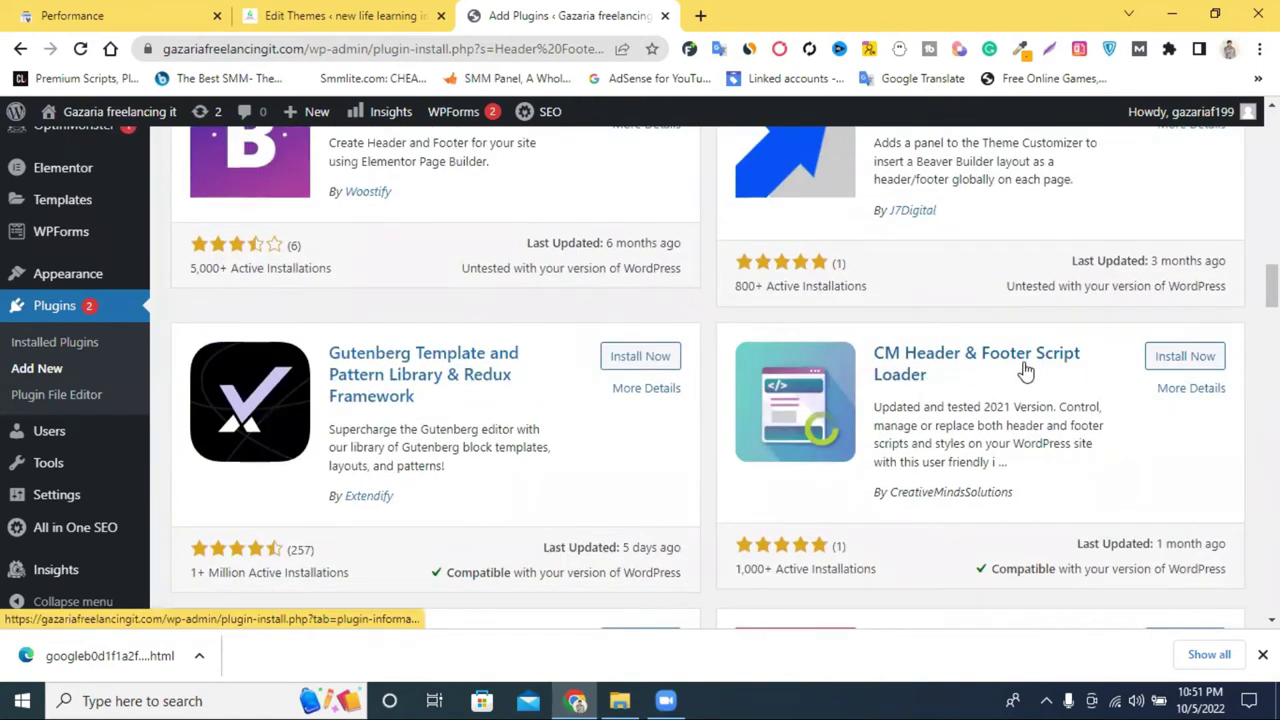
pyautogui.scroll(-4, 1020, 372)
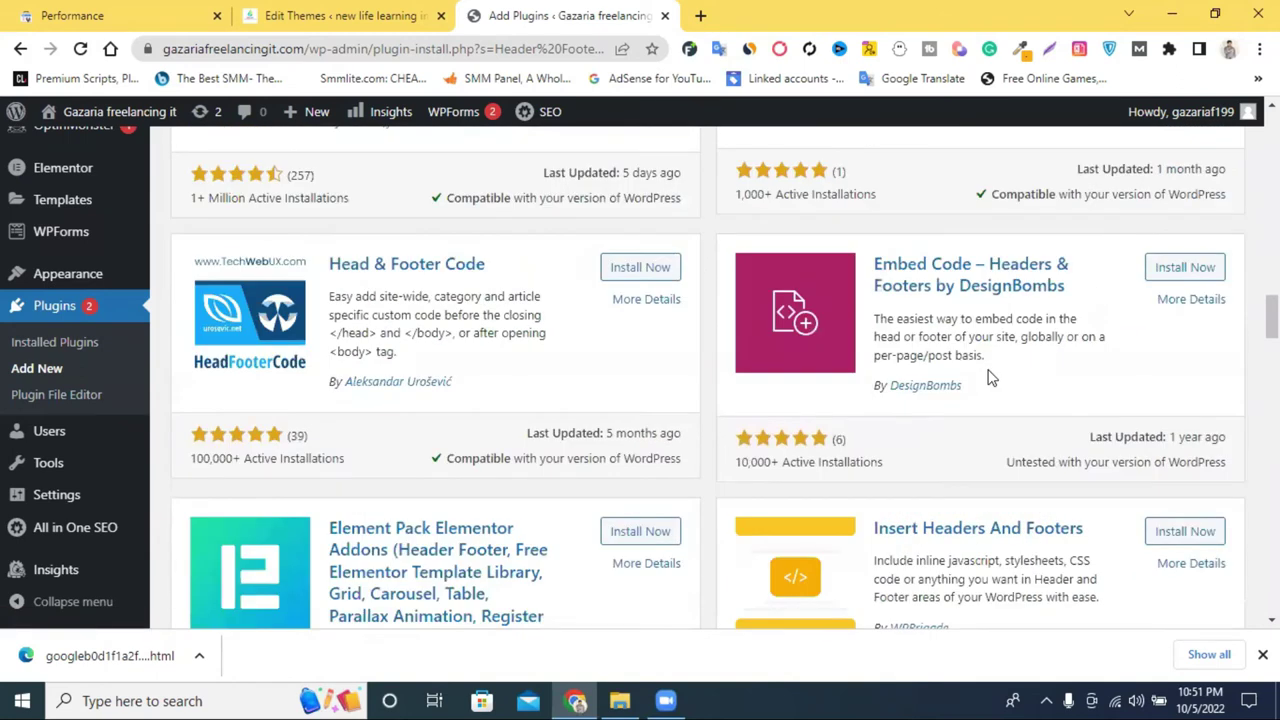
pyautogui.scroll(-4, 991, 377)
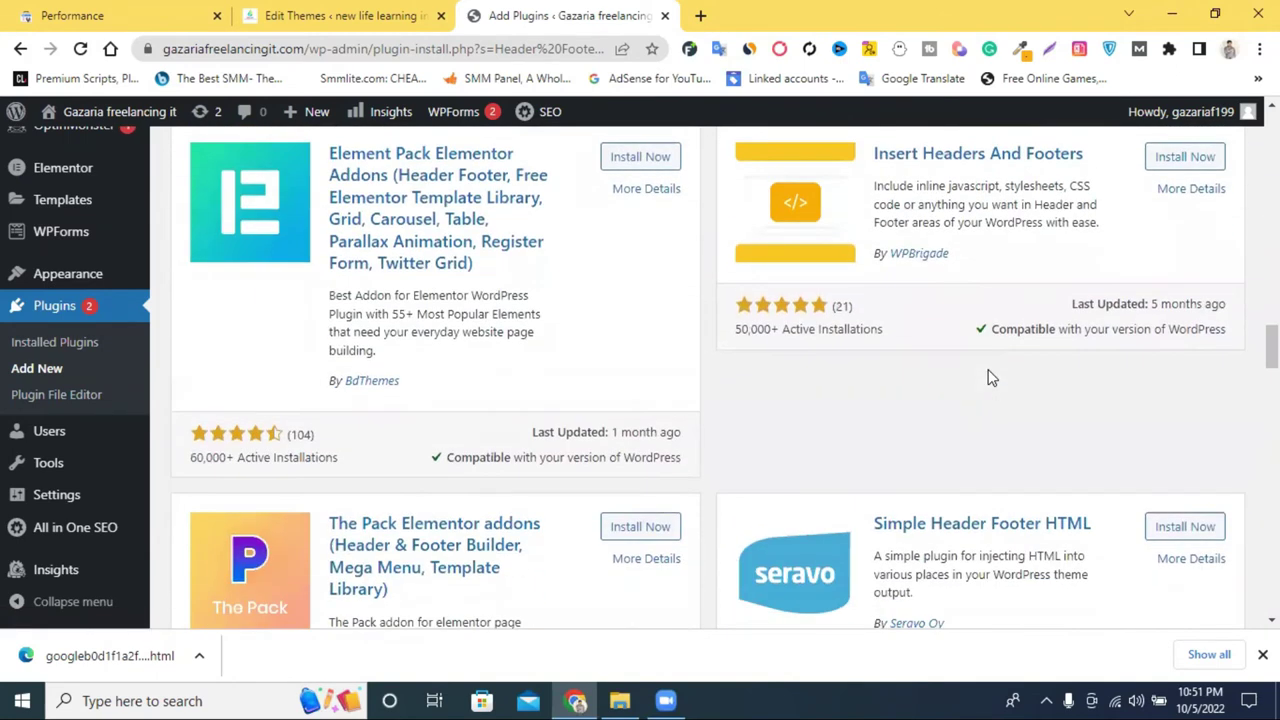
pyautogui.scroll(-10, 991, 377)
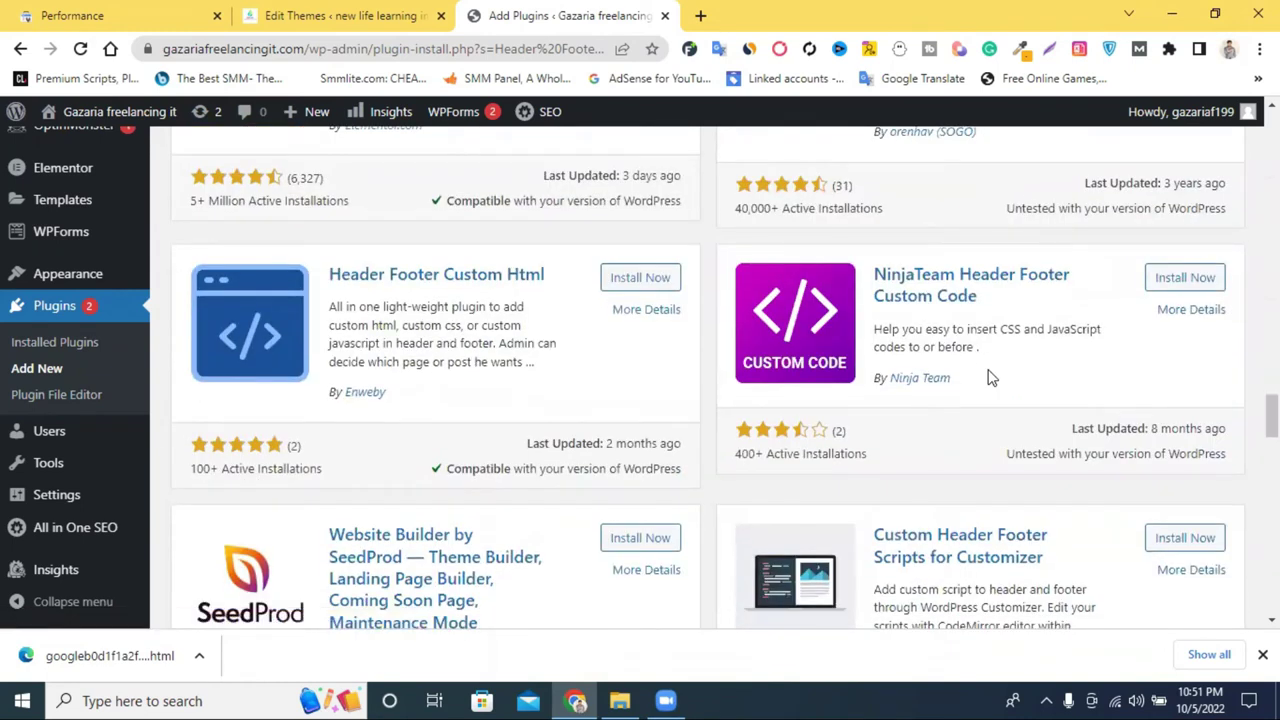
pyautogui.scroll(-2, 991, 377)
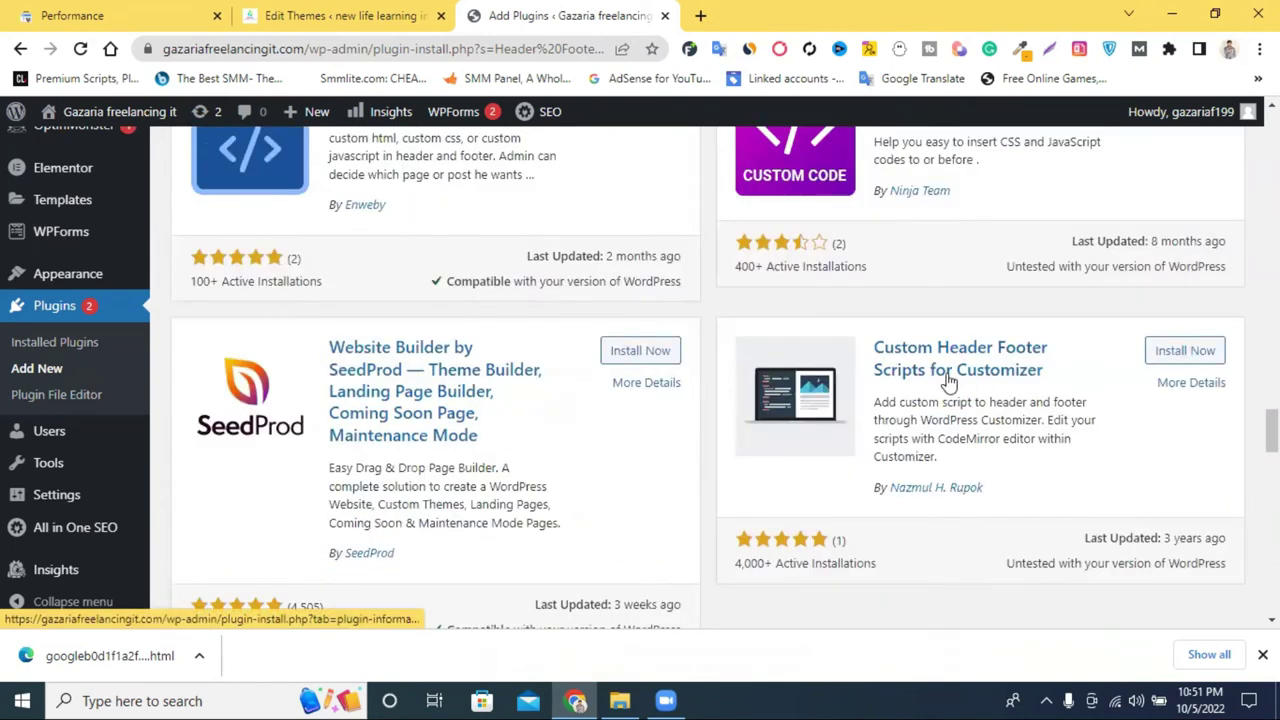
pyautogui.scroll(-3, 948, 381)
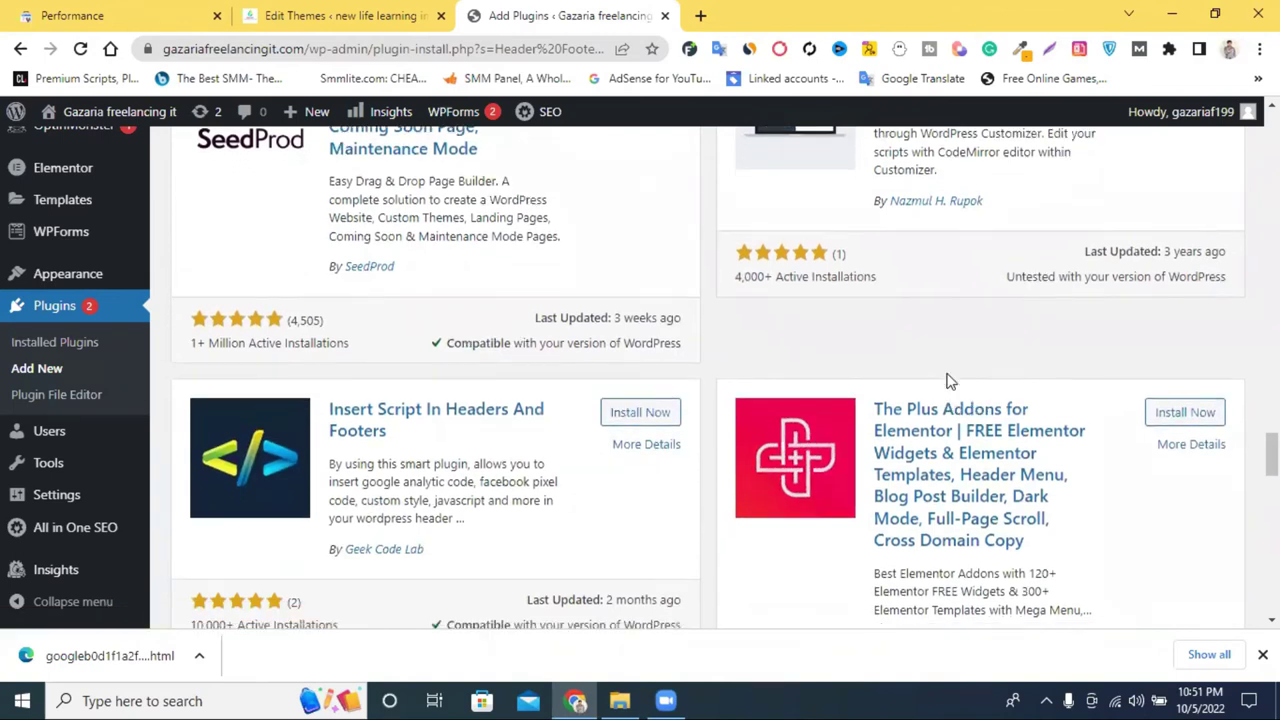
pyautogui.scroll(-3, 948, 381)
pyautogui.scroll(-4, 948, 382)
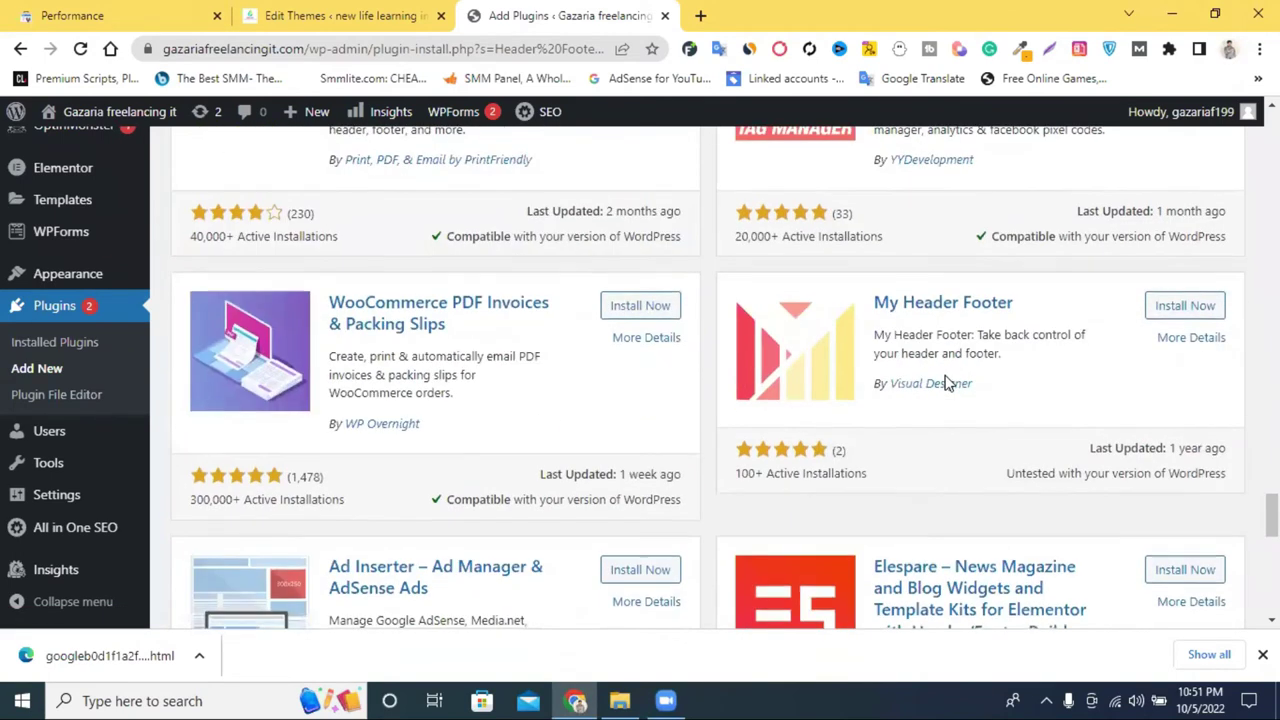
pyautogui.scroll(-3, 948, 382)
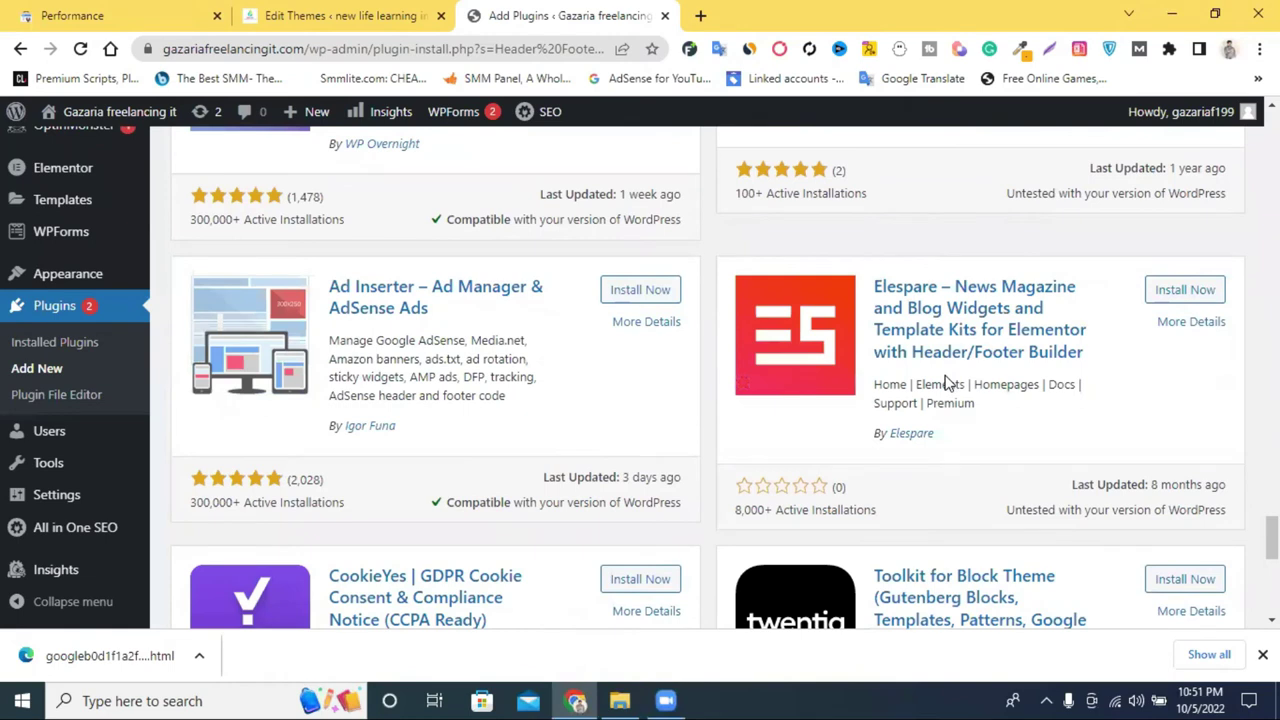
pyautogui.scroll(-2, 948, 381)
pyautogui.scroll(1, 945, 381)
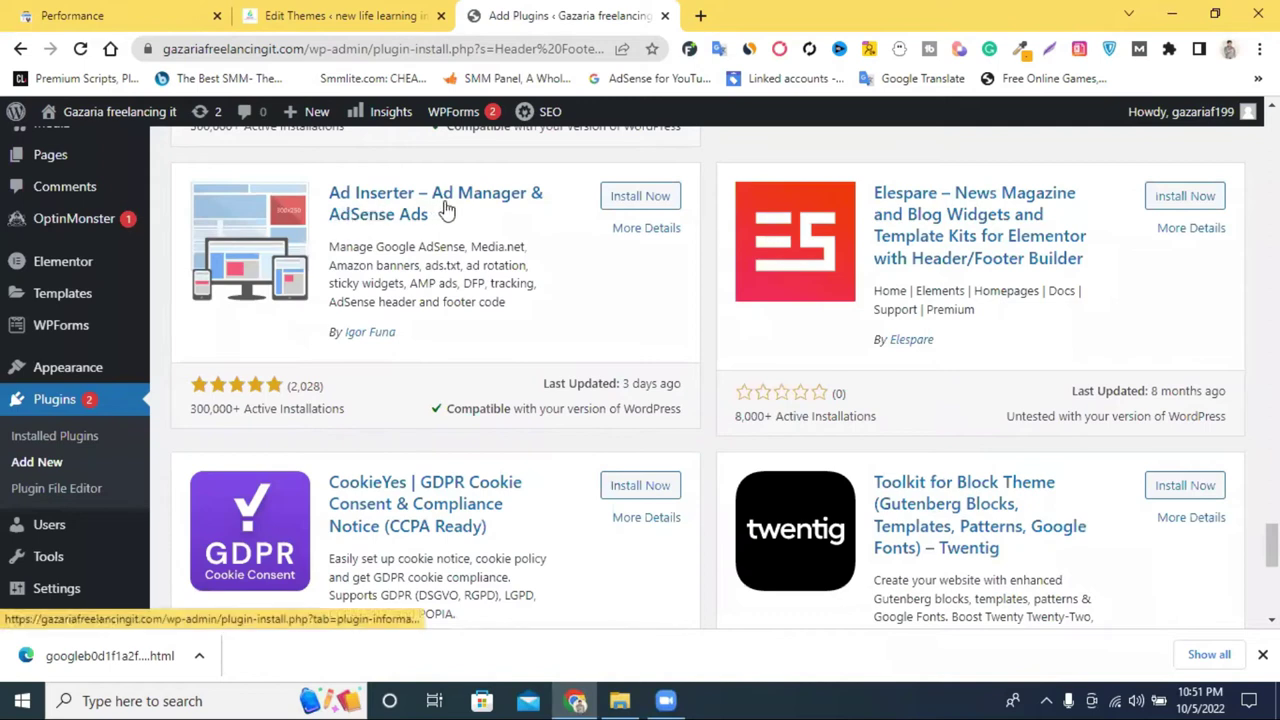
pyautogui.scroll(-5, 972, 366)
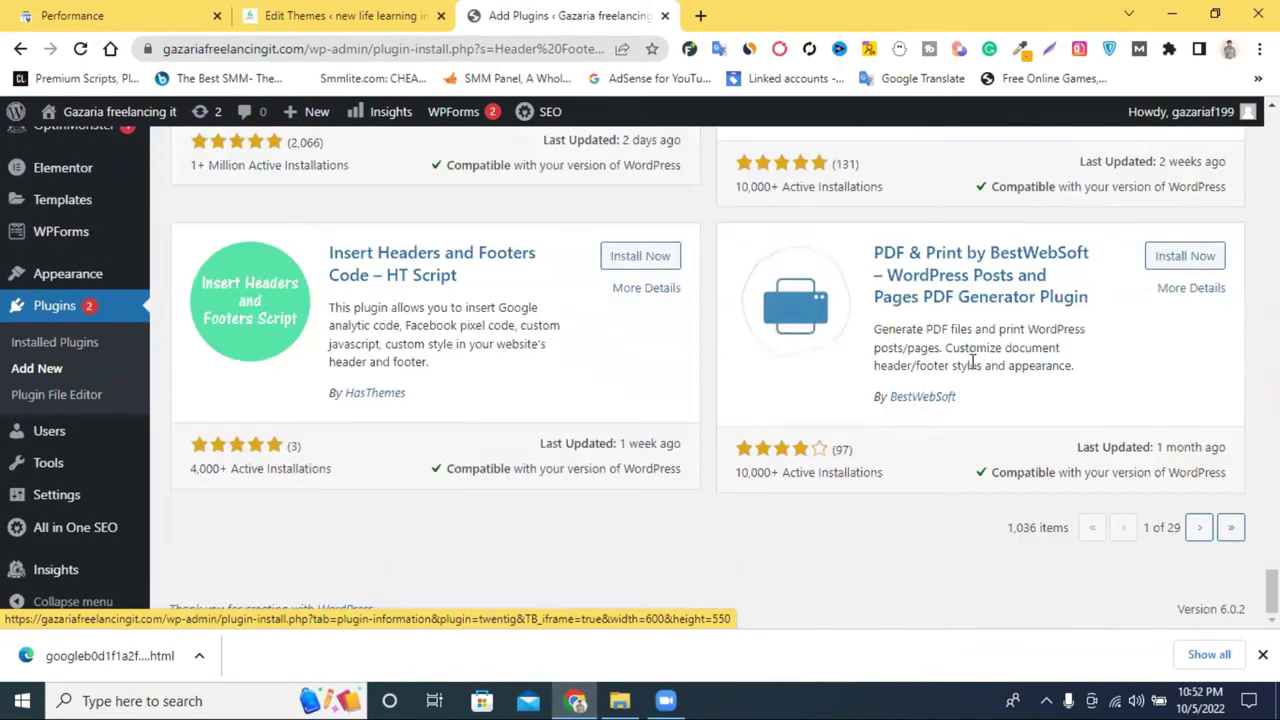
pyautogui.scroll(6, 975, 370)
pyautogui.scroll(-10, 975, 369)
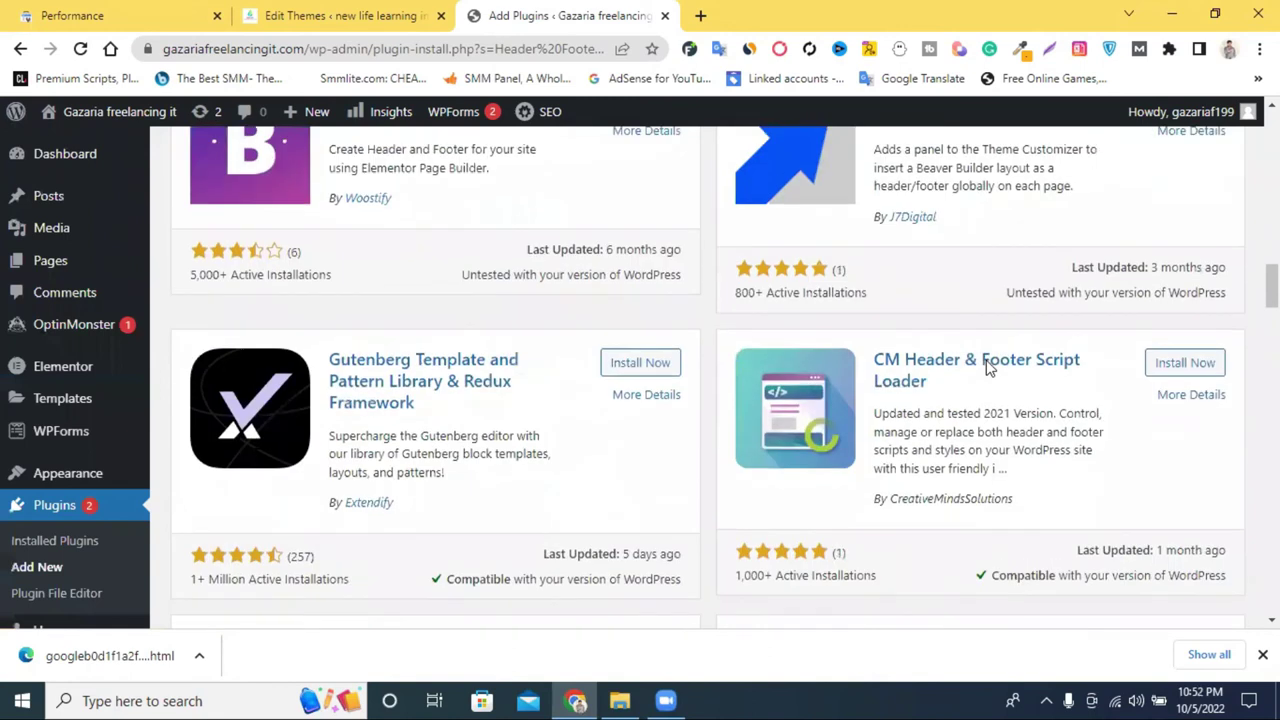
pyautogui.scroll(5, 986, 370)
pyautogui.scroll(3, 986, 371)
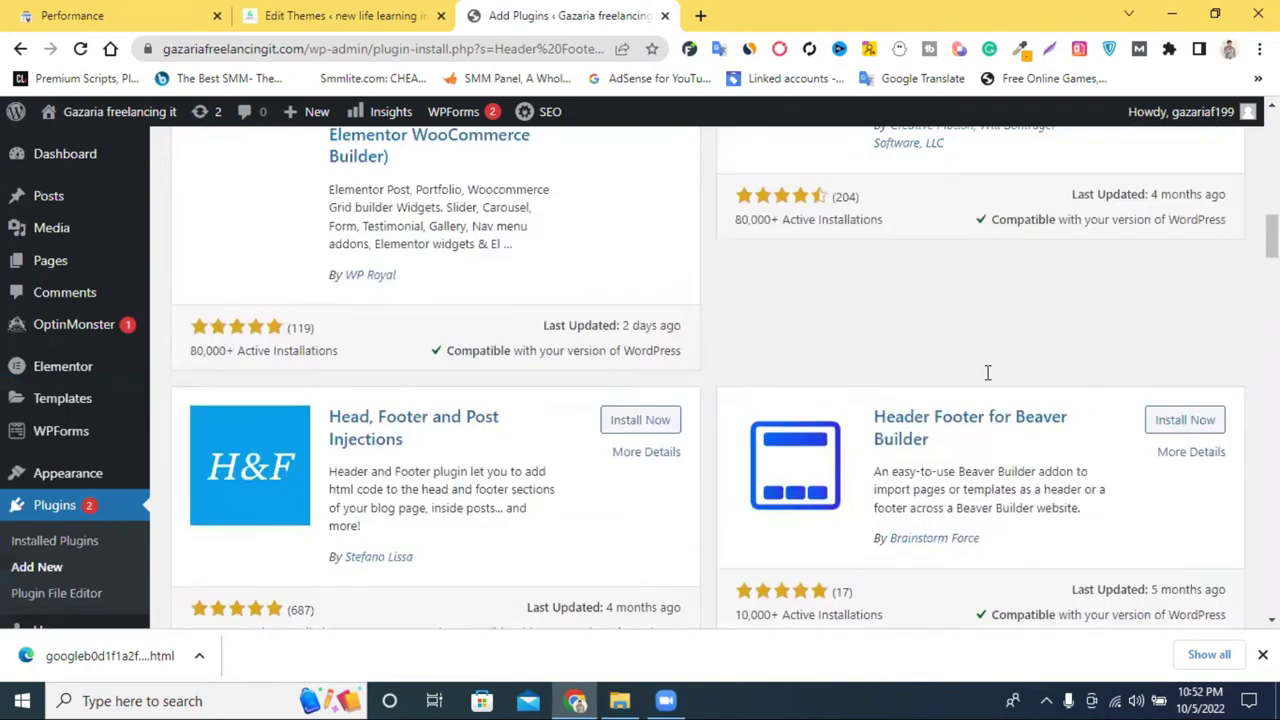
pyautogui.scroll(5, 986, 371)
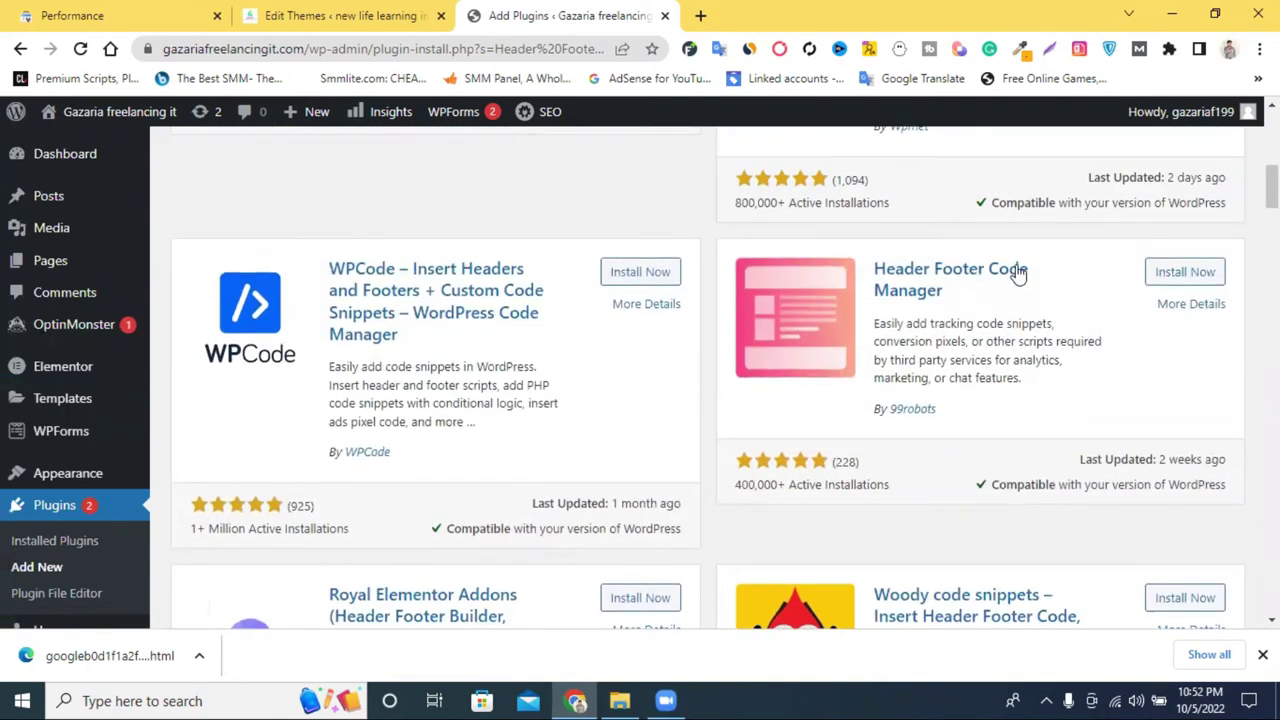
# Step: Install and activate the Header Footer Code Manager plugin
pyautogui.click(1182, 273)
pyautogui.scroll(3, 1022, 335)
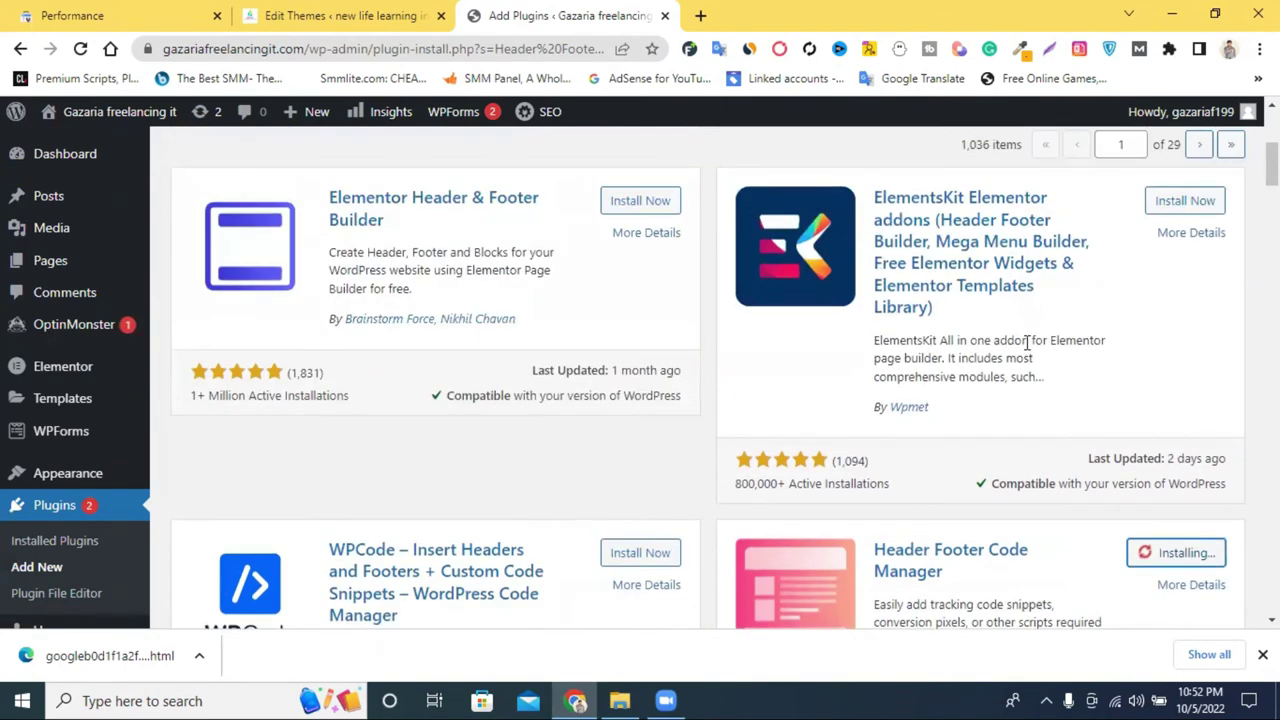
pyautogui.scroll(4, 1027, 342)
pyautogui.scroll(-6, 1025, 350)
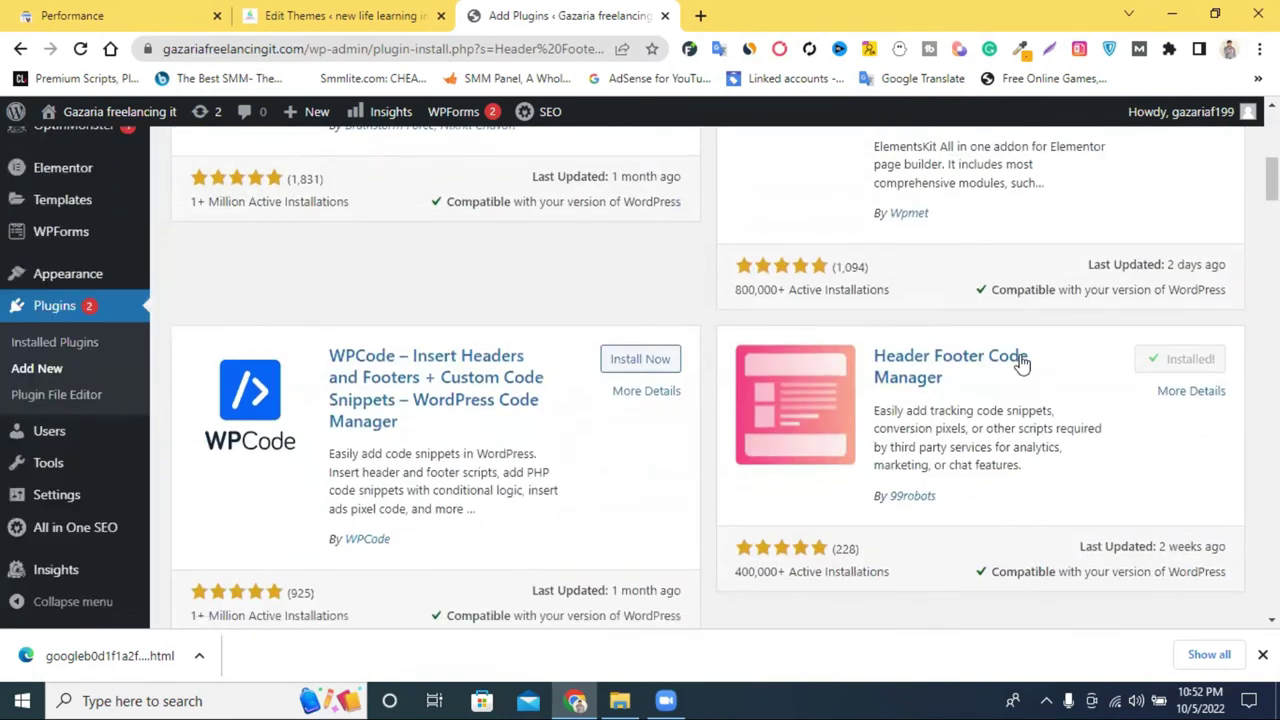
pyautogui.click(1193, 359)
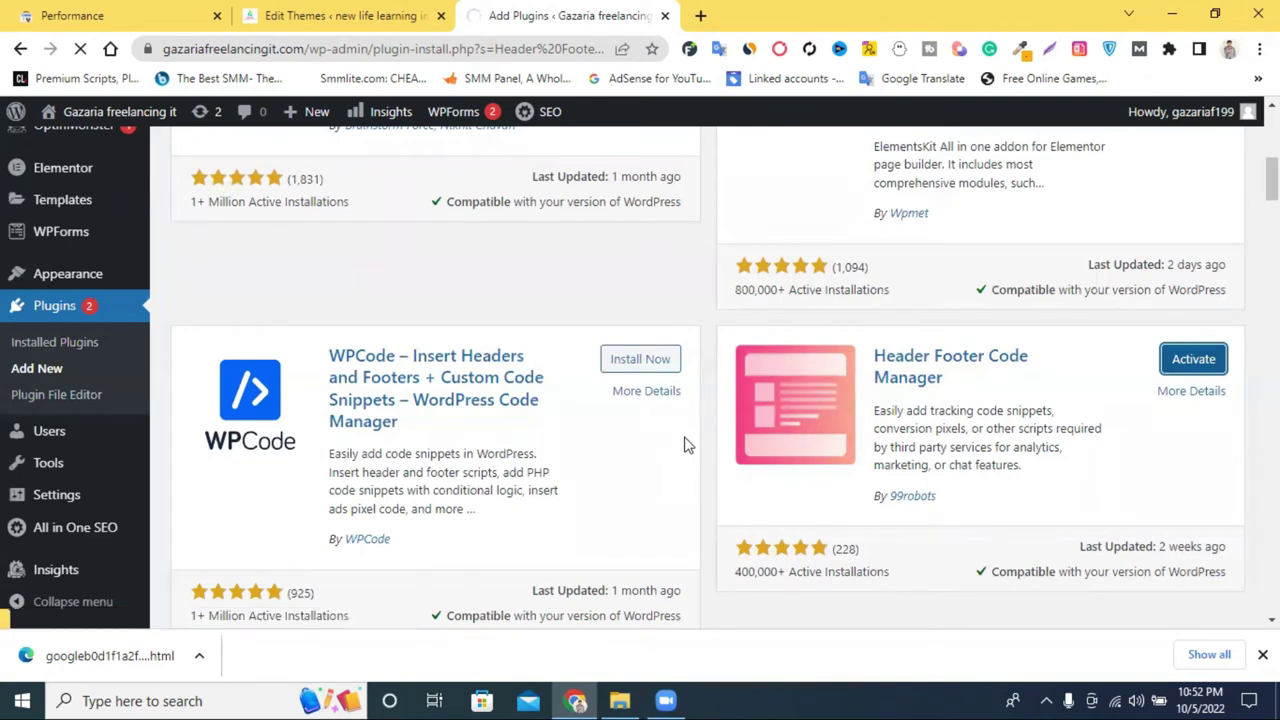
# Step: Find Header Footer Code Manager among the installed plugins and open its settings
pyautogui.scroll(-5, 688, 444)
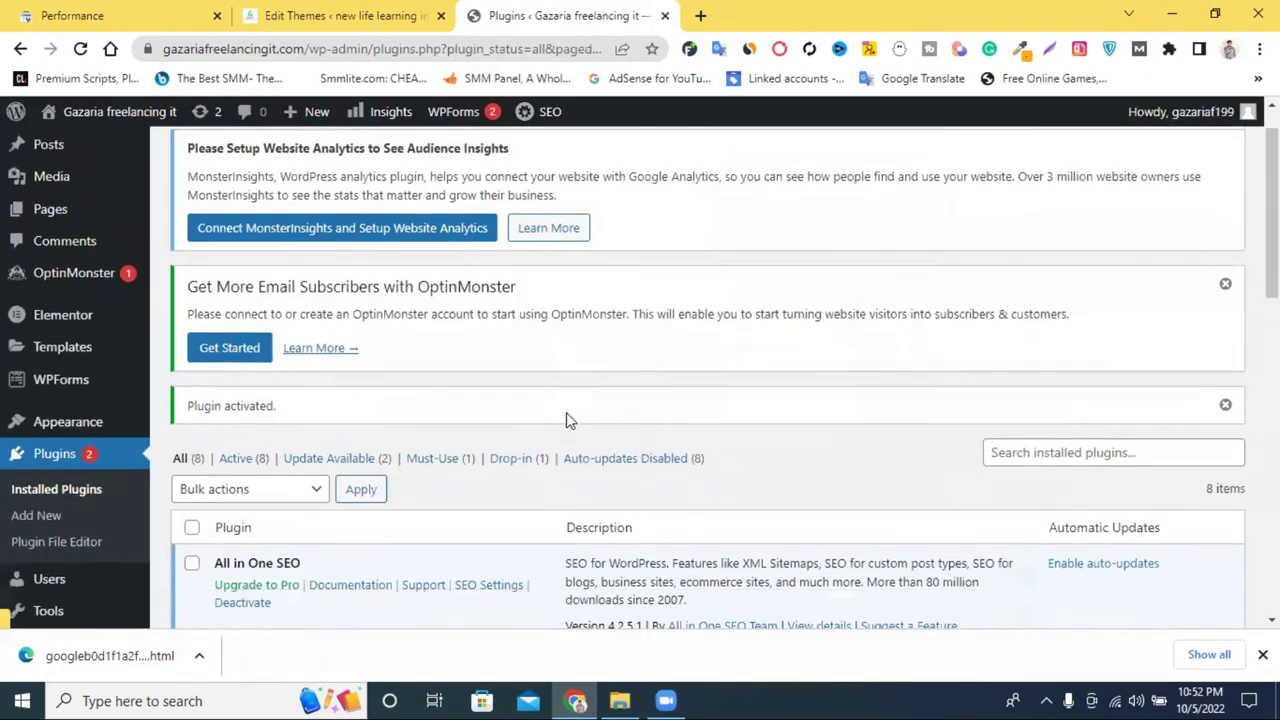
pyautogui.moveTo(107, 400)
pyautogui.scroll(-3, 90, 440)
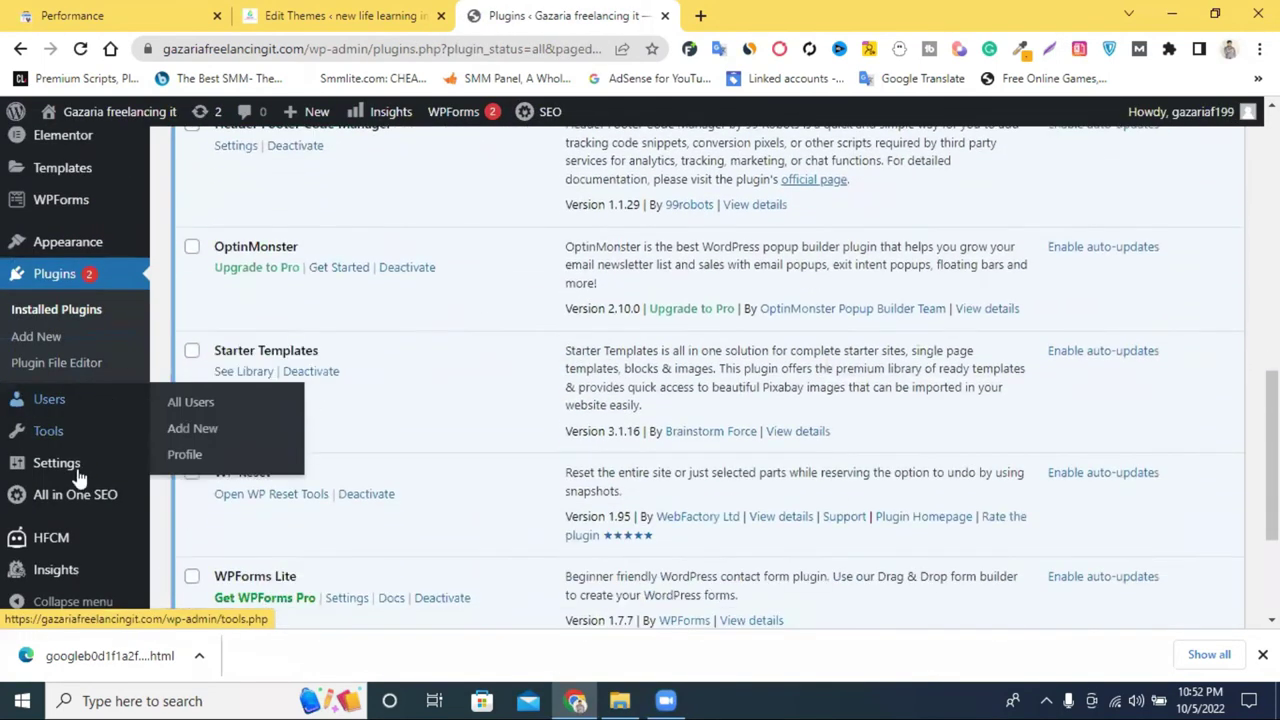
pyautogui.scroll(4, 408, 390)
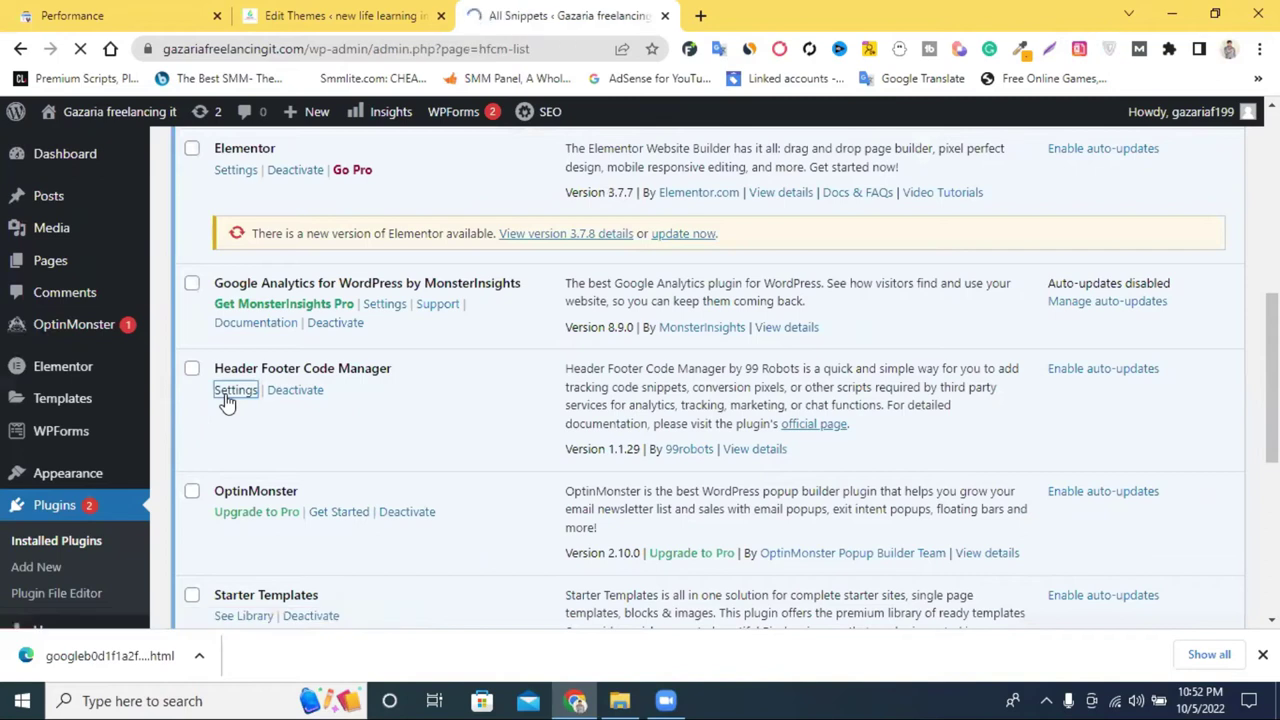
# Step: Check the plugin's snippets page, the Appearance options and the Themes page for a place to add the header code
pyautogui.scroll(-3, 365, 390)
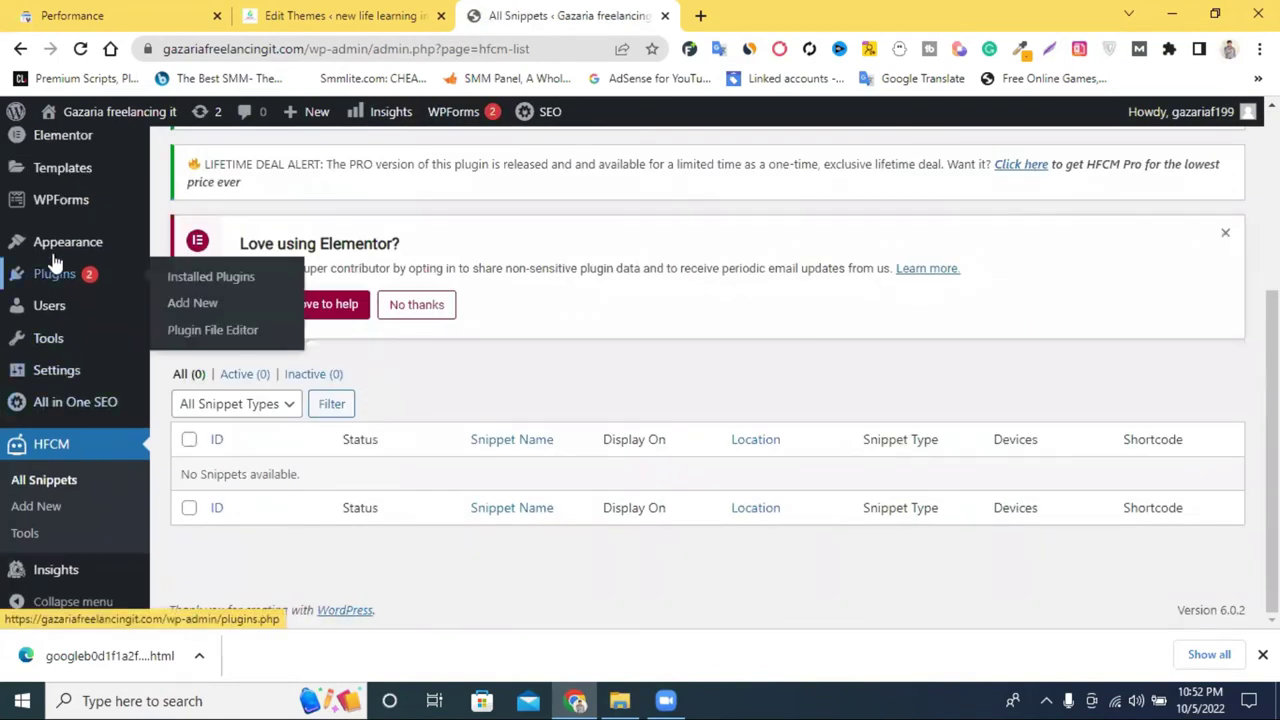
pyautogui.moveTo(55, 256)
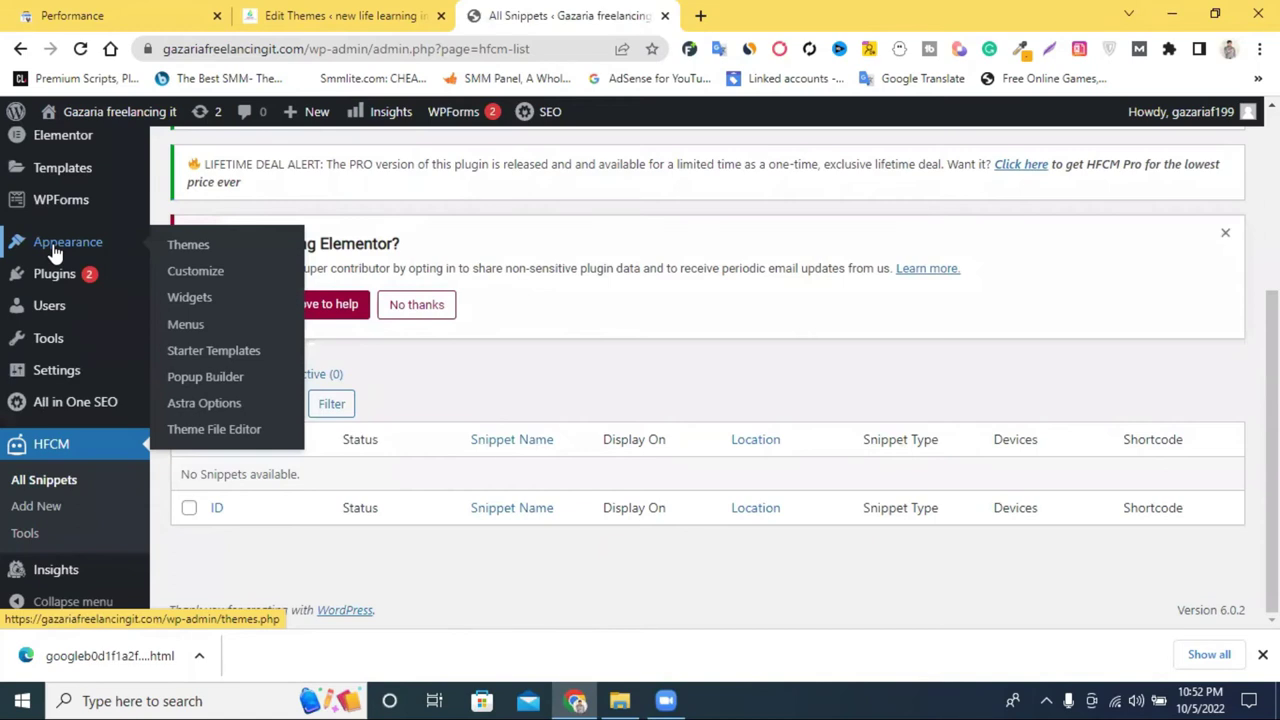
pyautogui.moveTo(60, 372)
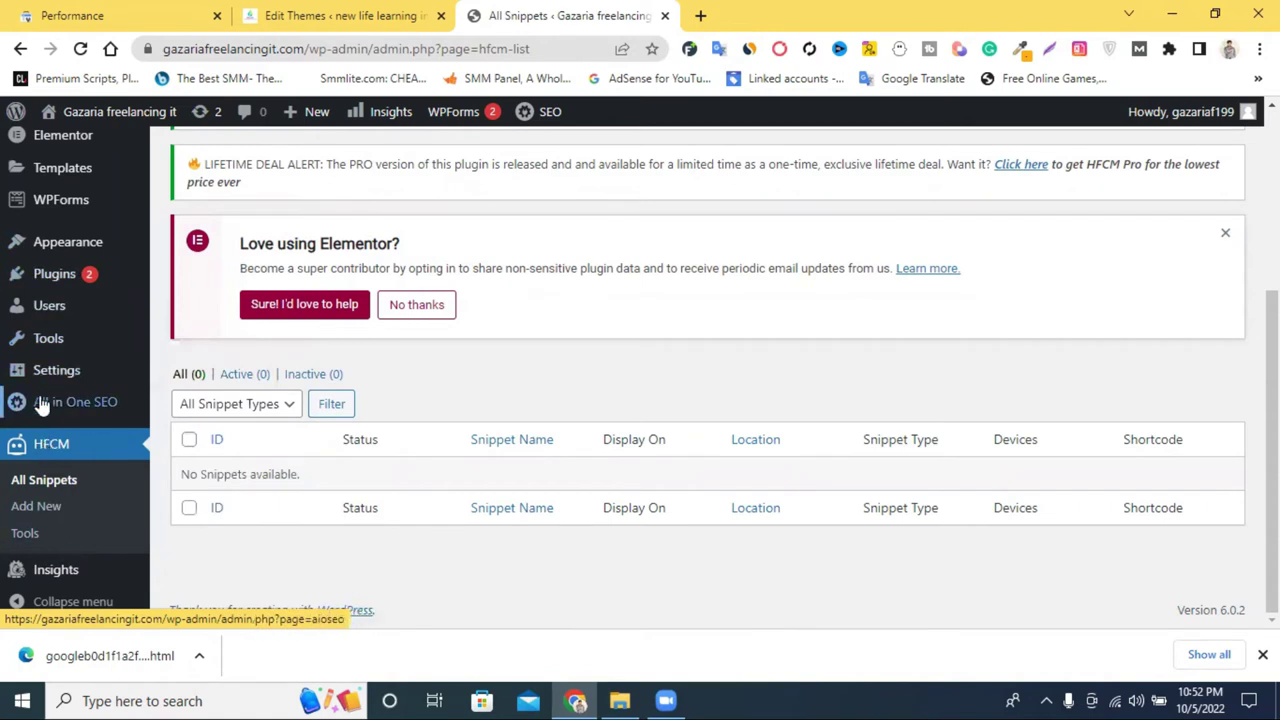
pyautogui.moveTo(45, 345)
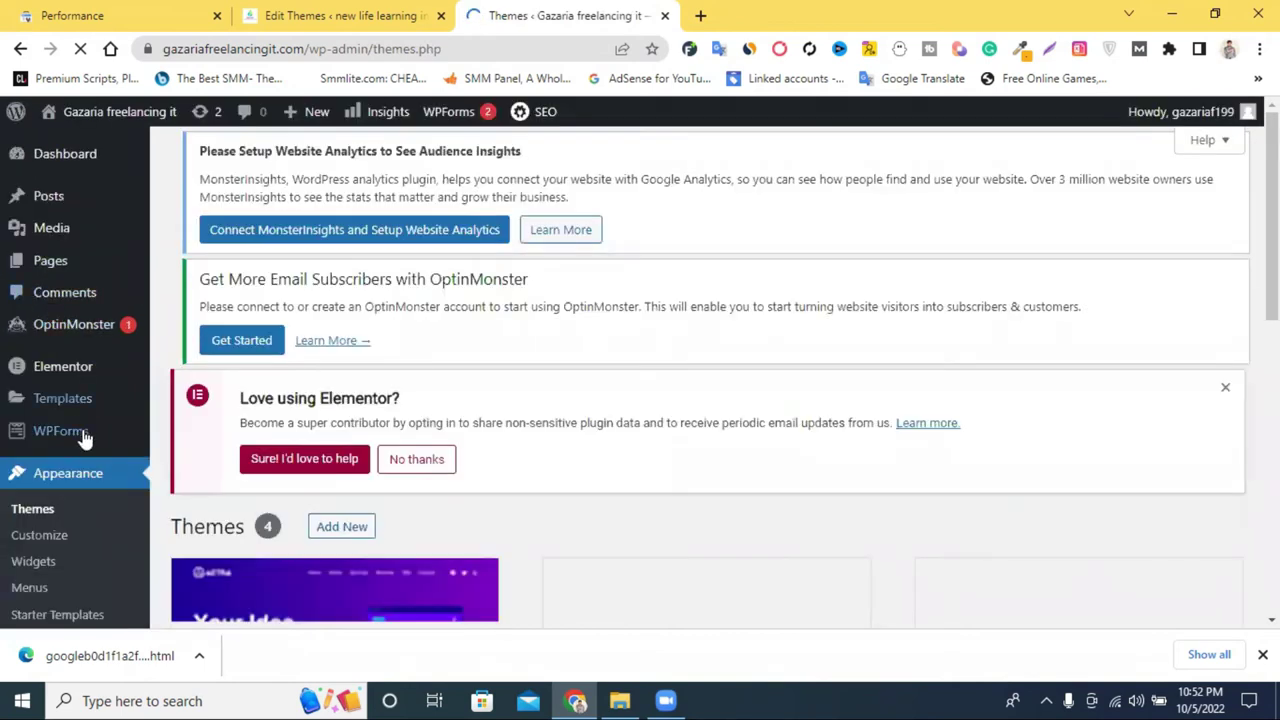
pyautogui.scroll(-5, 75, 428)
pyautogui.scroll(-3, 75, 430)
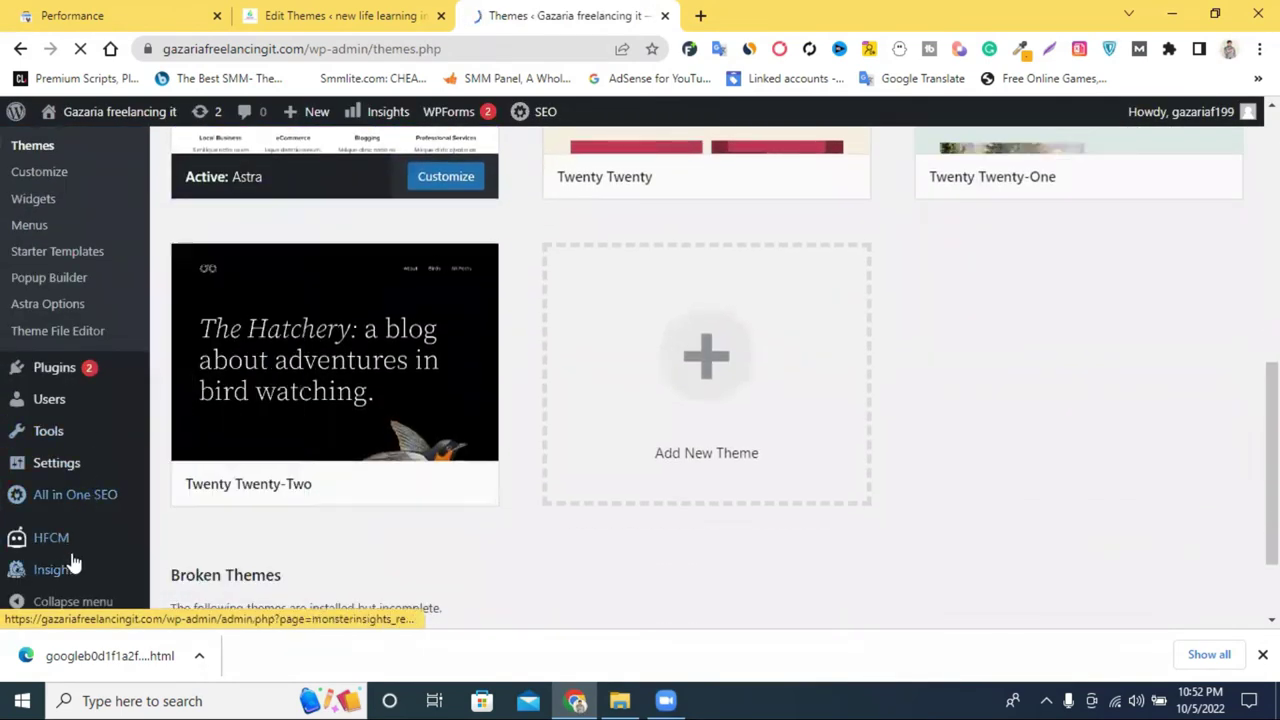
pyautogui.moveTo(63, 545)
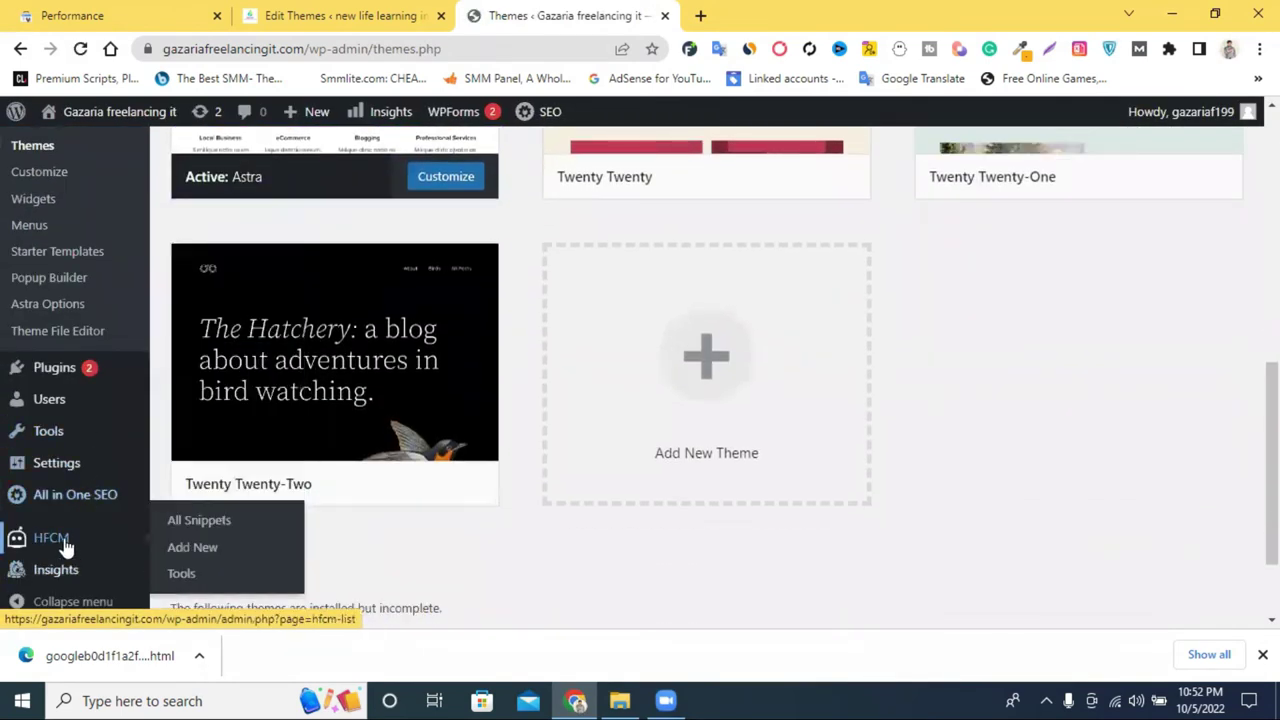
# Step: Deactivate the Header Footer Code Manager plugin in the list of installed plugins
pyautogui.click(53, 372)
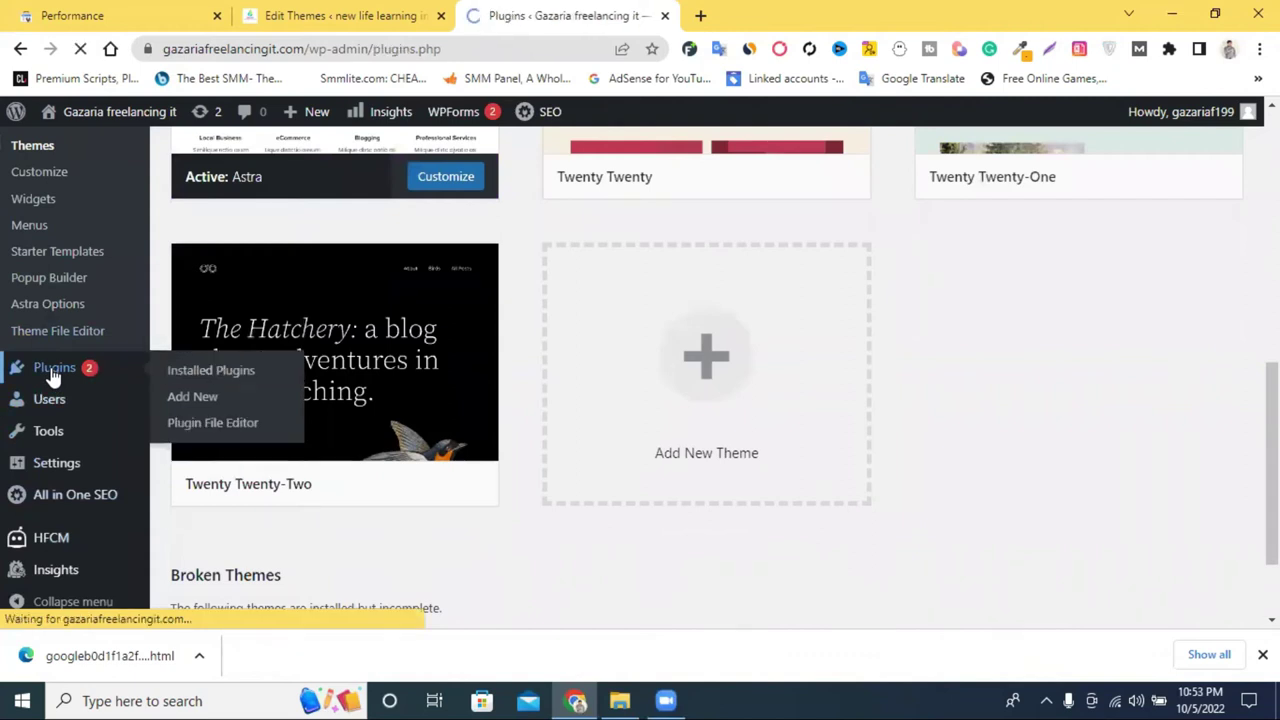
pyautogui.scroll(-3, 400, 415)
pyautogui.scroll(-5, 423, 420)
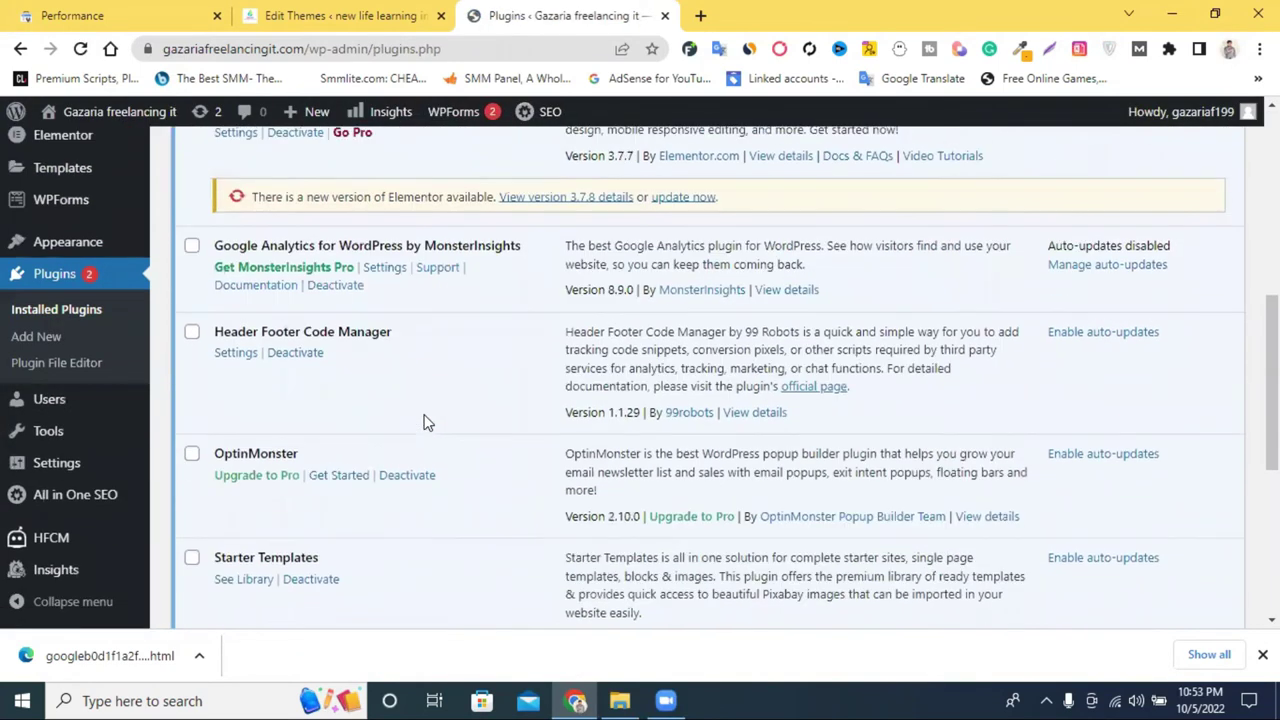
pyautogui.scroll(-2, 423, 420)
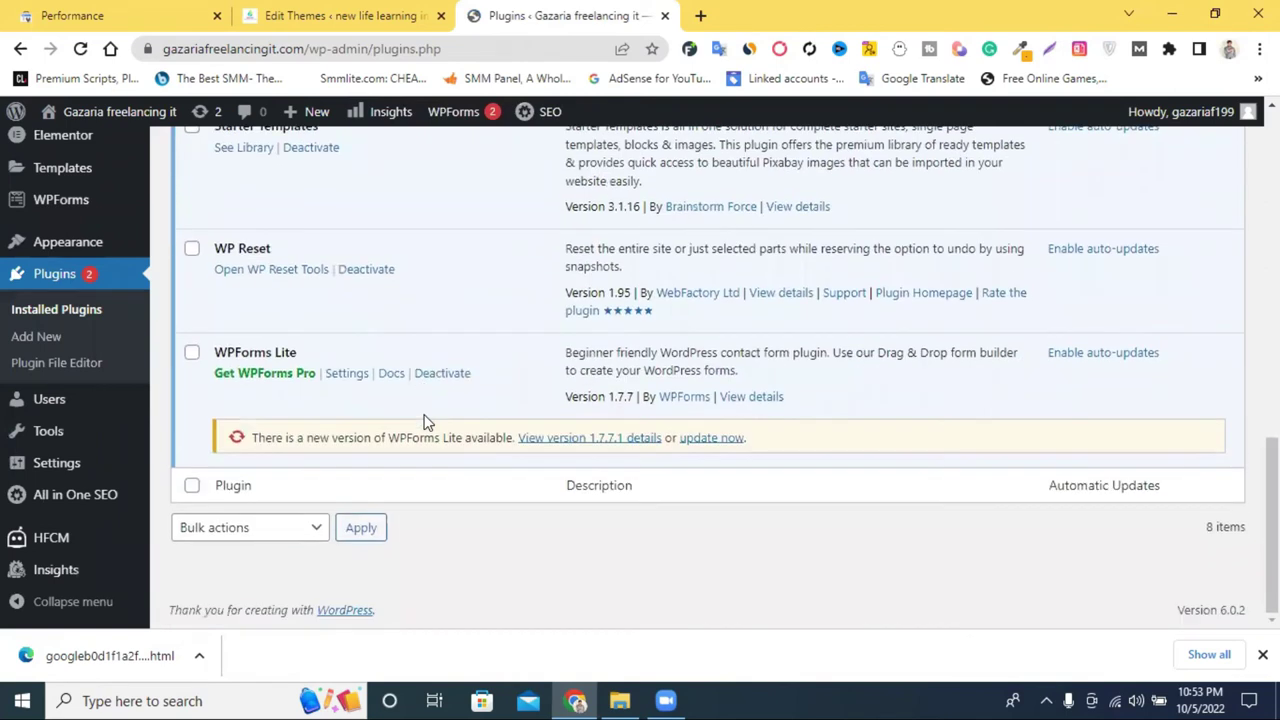
pyautogui.scroll(3, 423, 420)
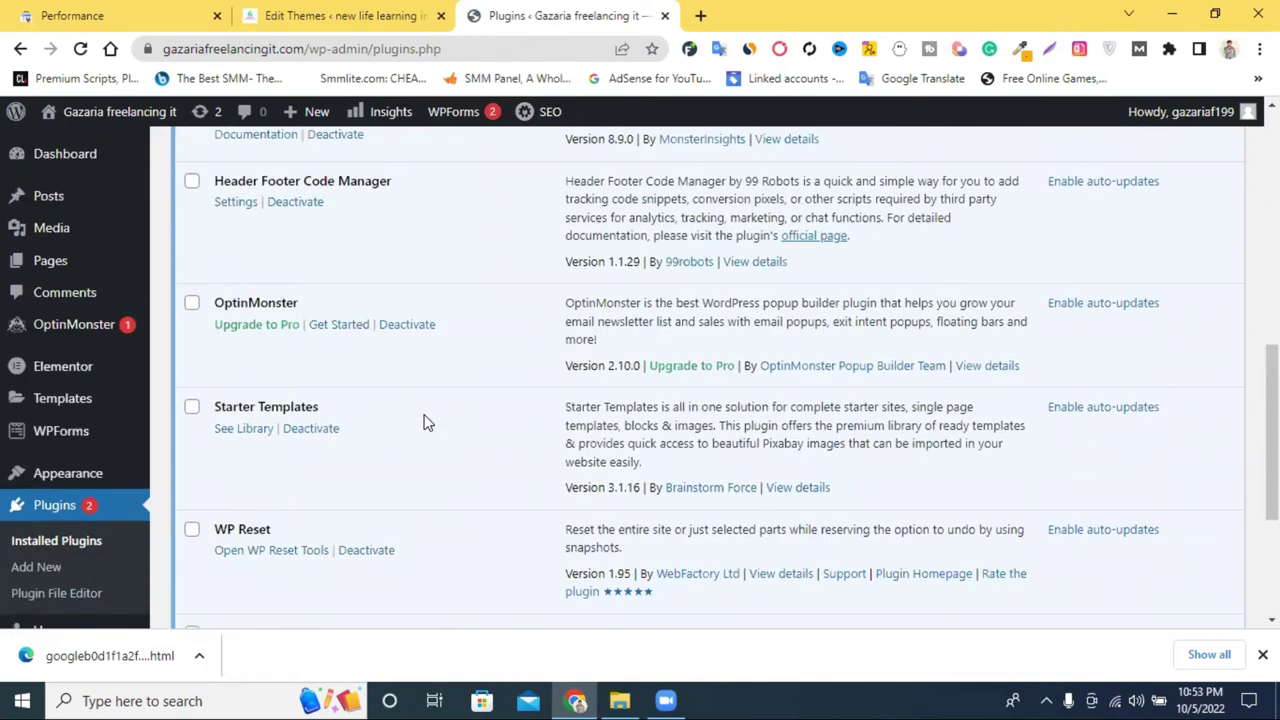
pyautogui.scroll(1, 423, 420)
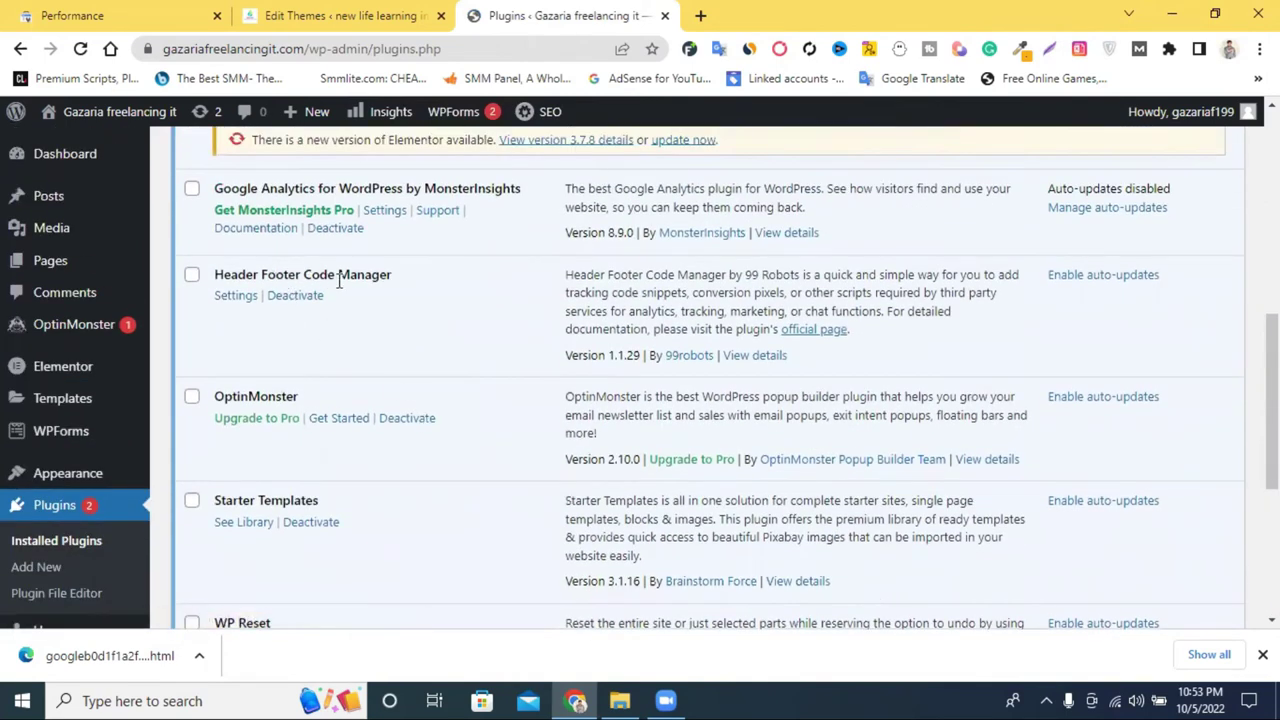
pyautogui.click(293, 300)
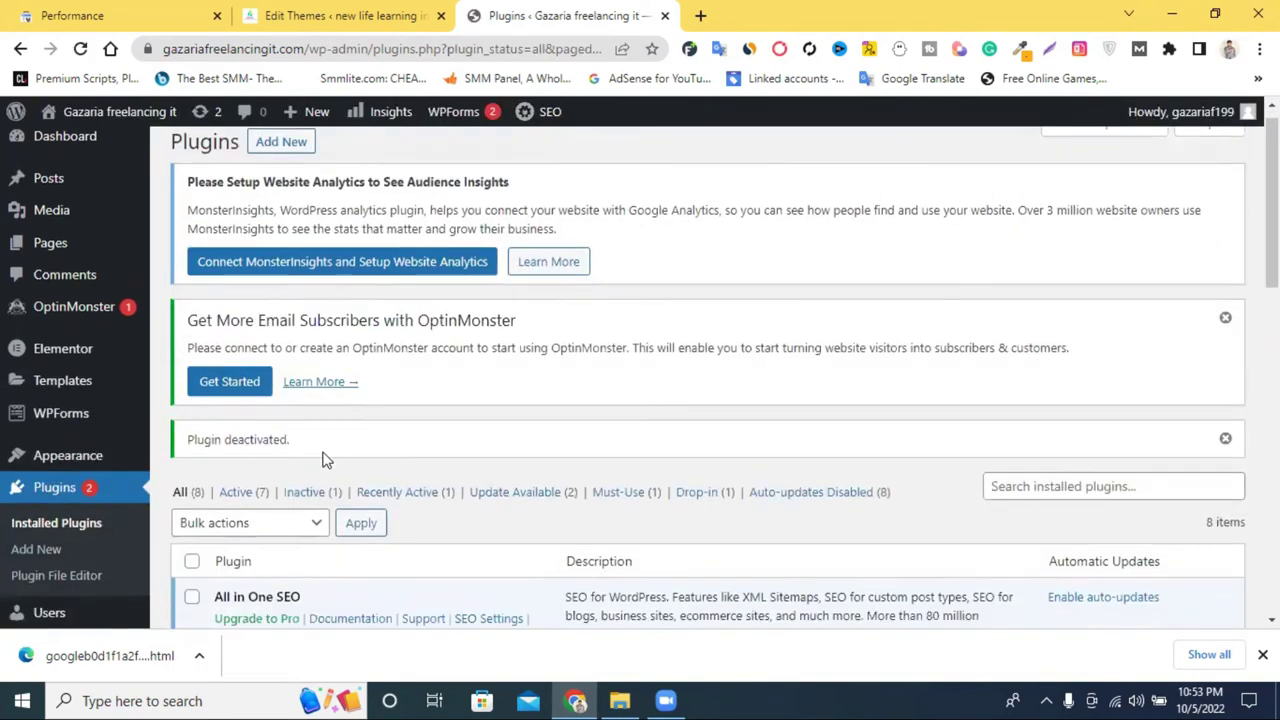
# Step: Delete the deactivated Header Footer Code Manager plugin from the installed plugins and confirm the removal
pyautogui.scroll(-8, 323, 459)
pyautogui.scroll(3, 286, 380)
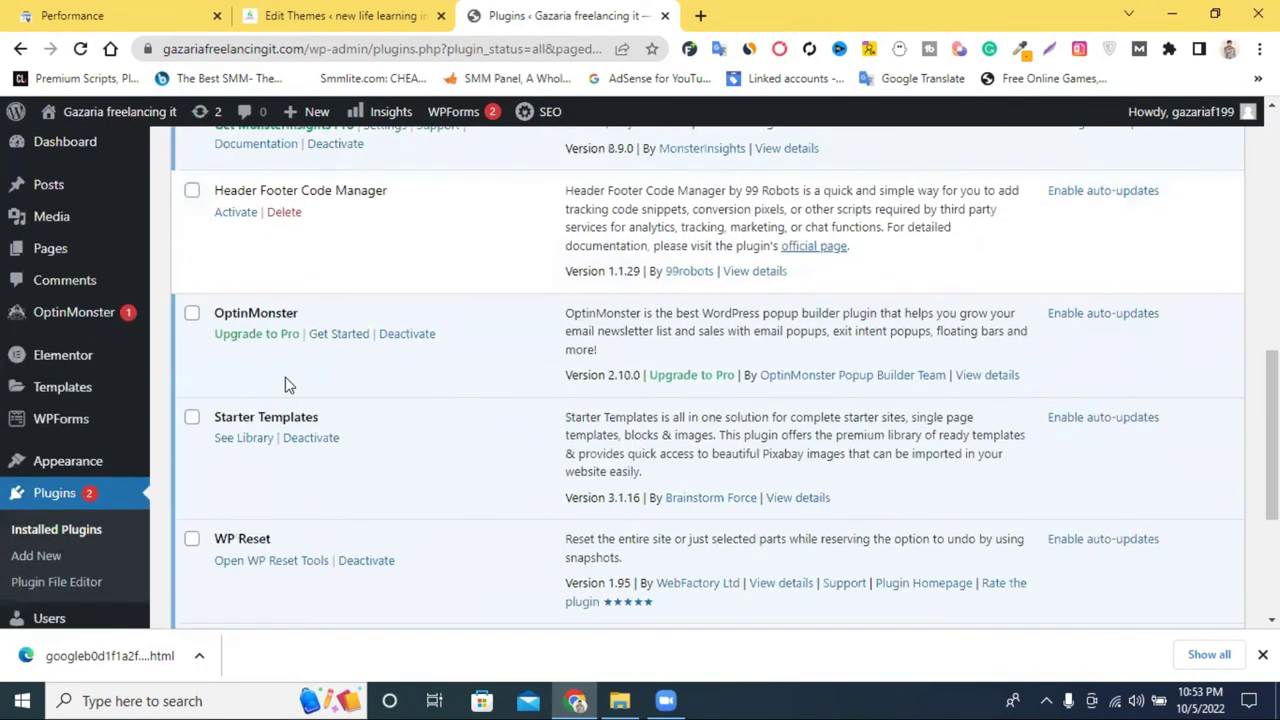
pyautogui.click(284, 212)
pyautogui.click(730, 172)
# Step: Search the plugins available to add for "header"
pyautogui.scroll(-3, 100, 477)
pyautogui.moveTo(90, 482)
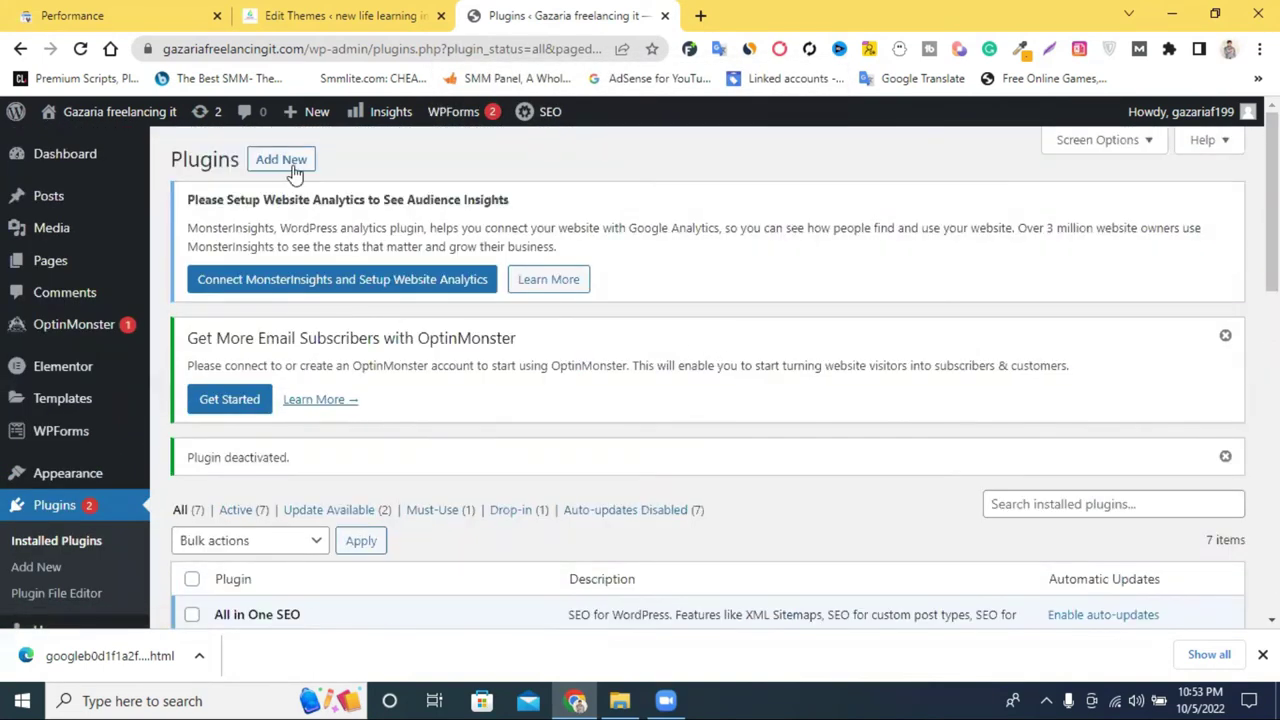
pyautogui.click(291, 168)
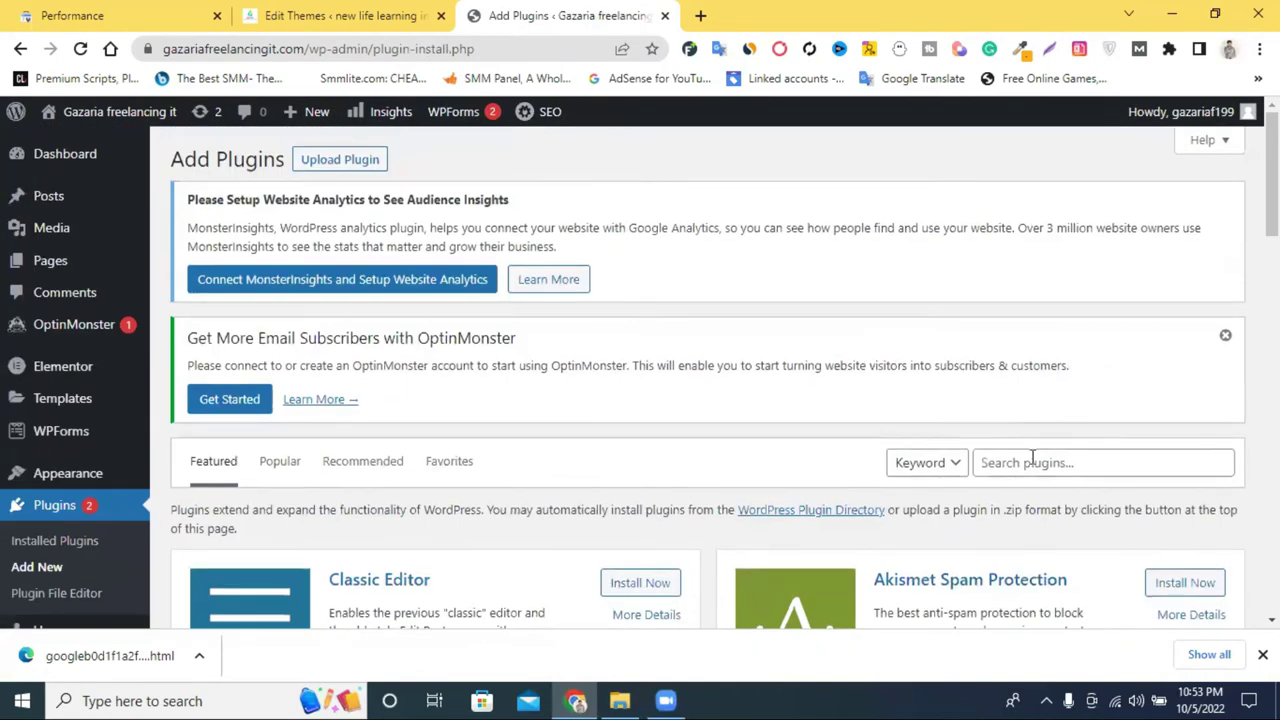
pyautogui.click(1026, 462)
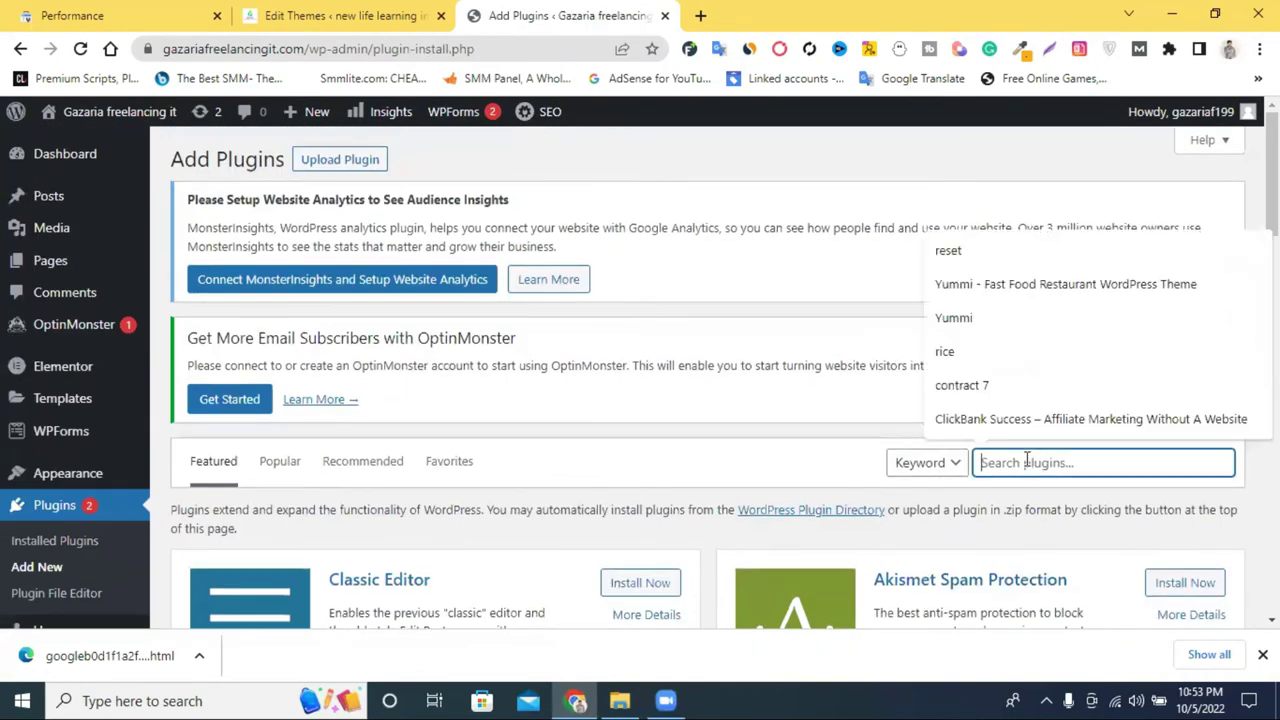
pyautogui.write('heade')
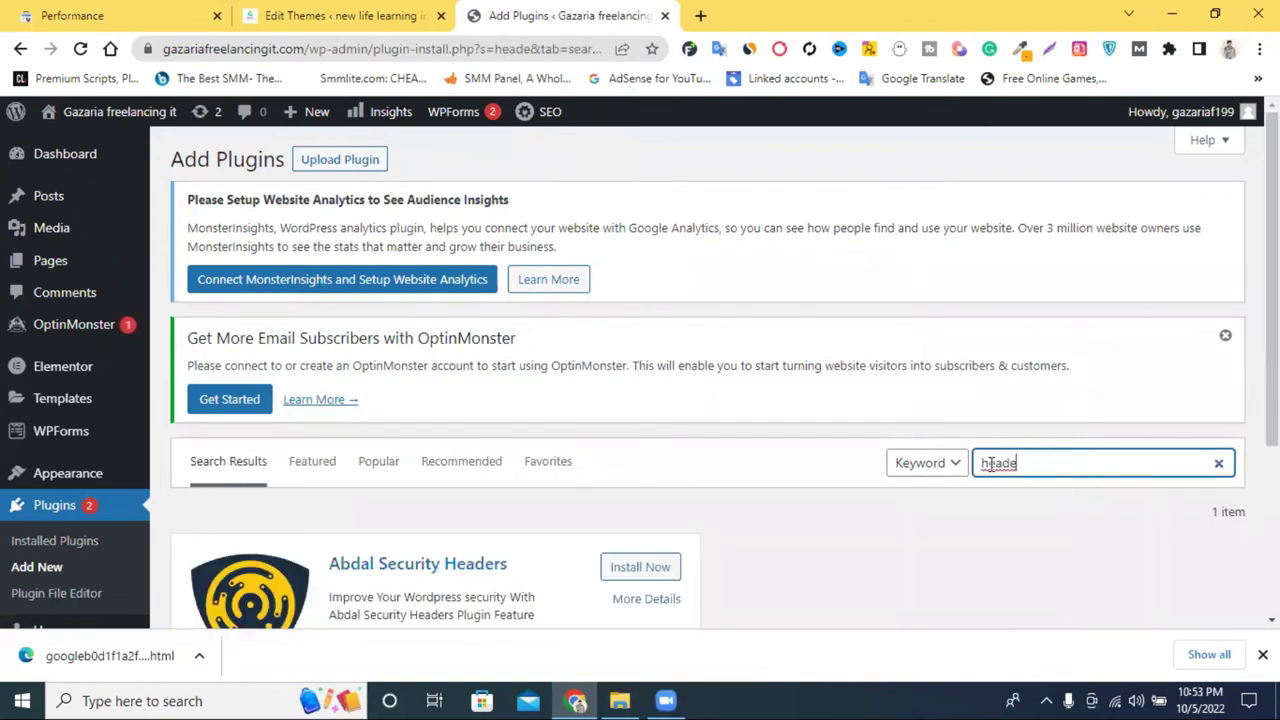
pyautogui.rightClick(990, 463)
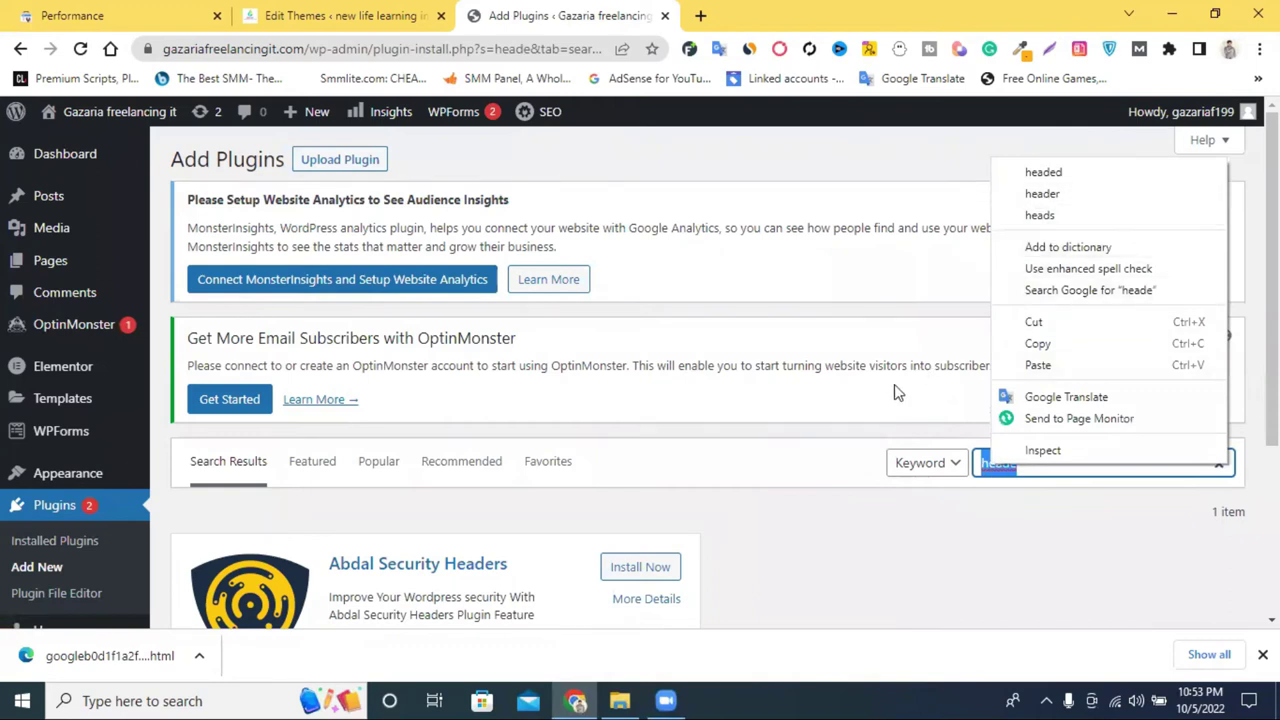
pyautogui.click(893, 437)
pyautogui.click(1025, 463)
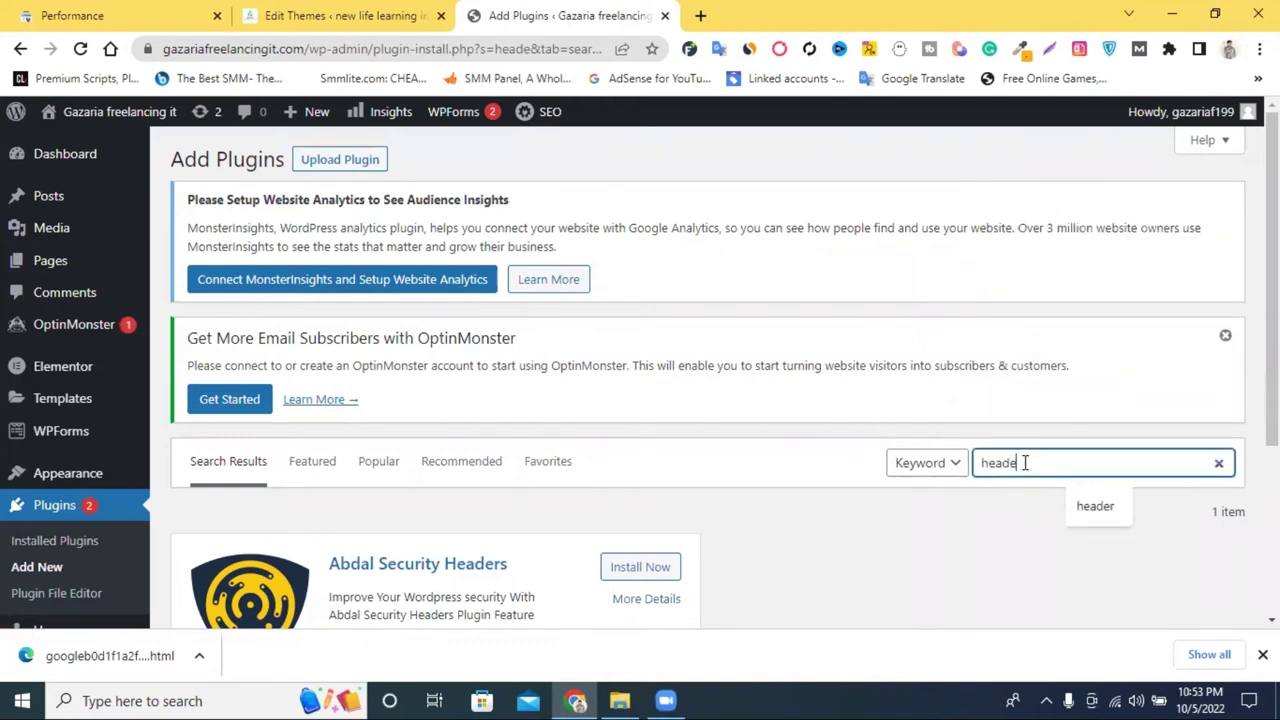
pyautogui.write('r')
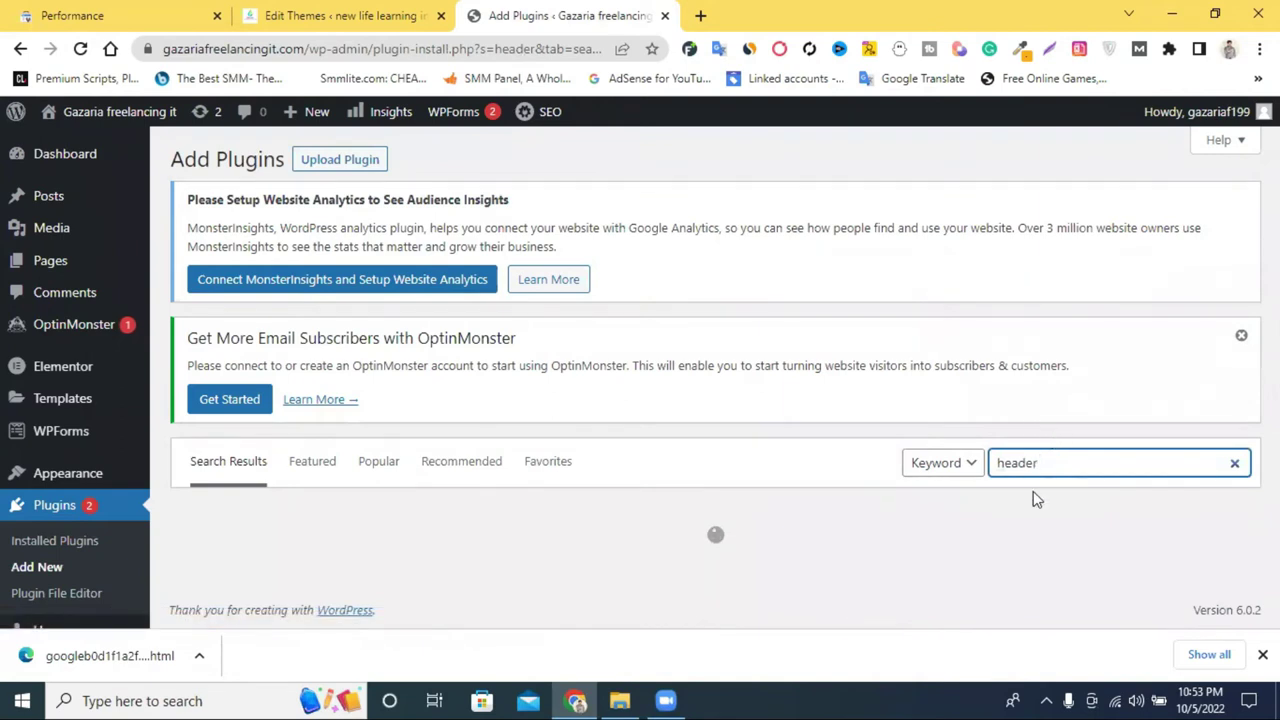
pyautogui.scroll(-4, 1000, 475)
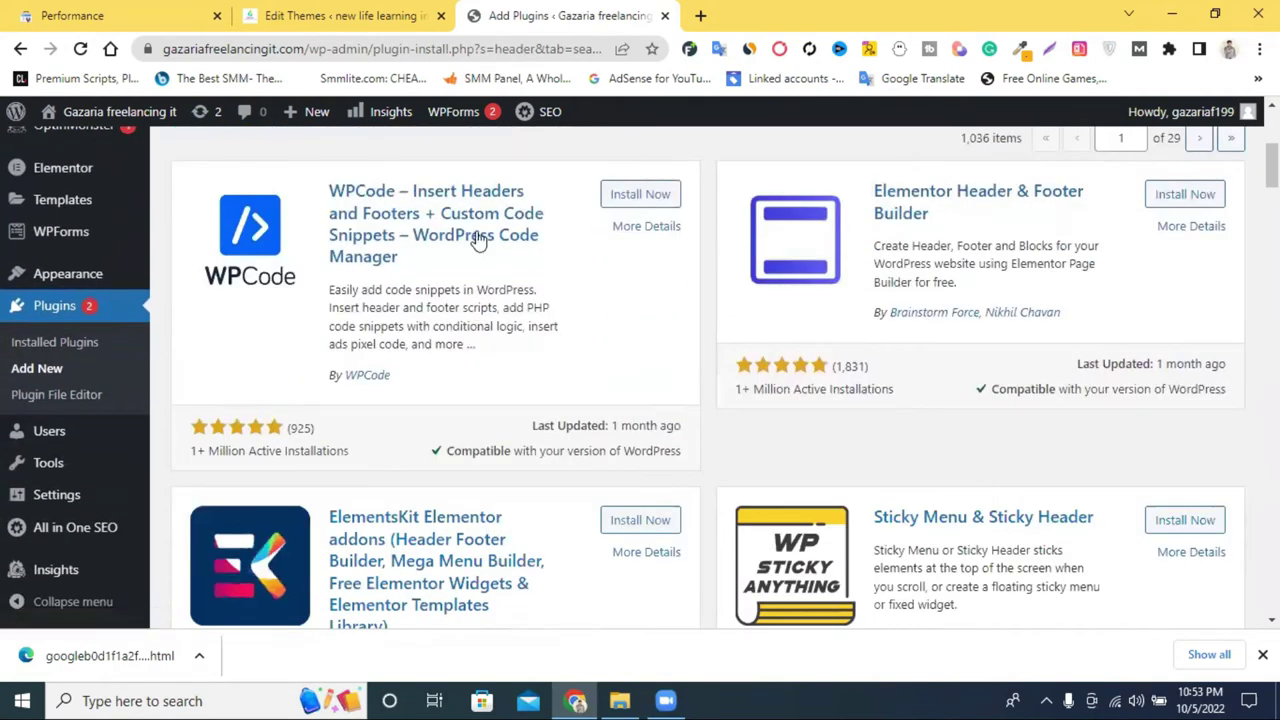
# Step: Install and activate the WPCode – Insert Headers and Footers + Custom Code Snippets plugin
pyautogui.click(612, 196)
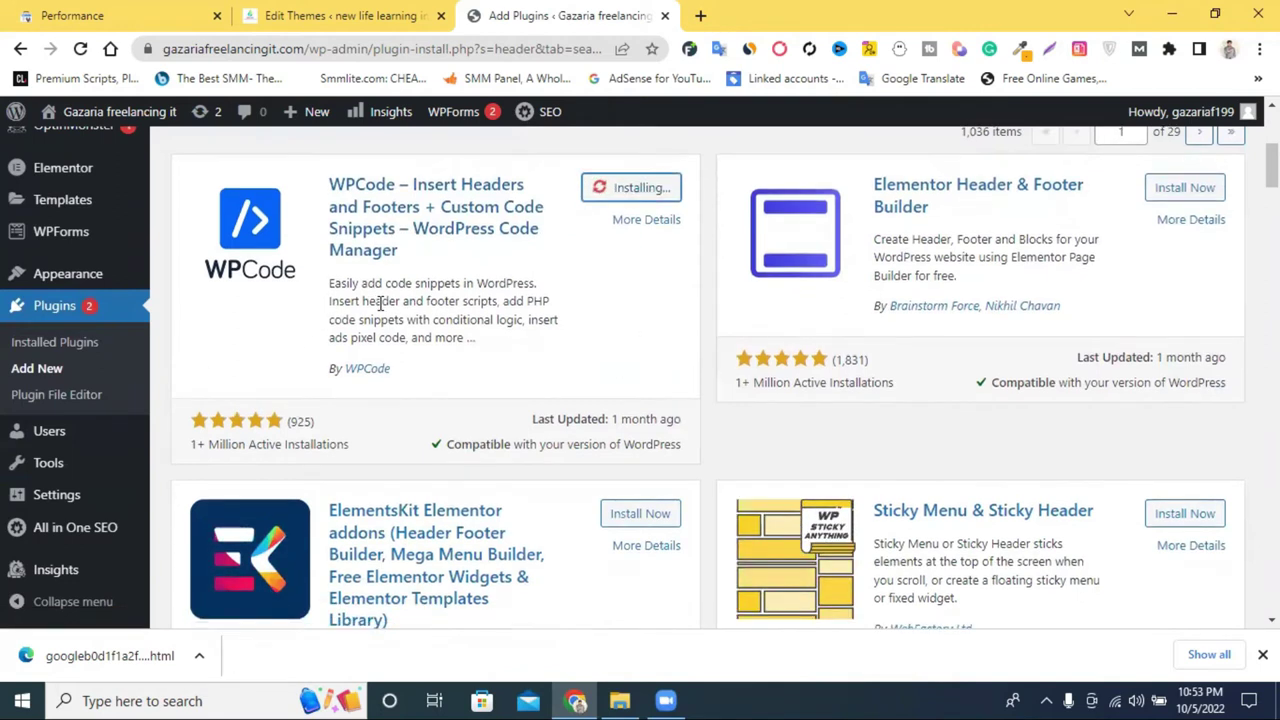
pyautogui.scroll(-5, 565, 248)
pyautogui.scroll(6, 553, 260)
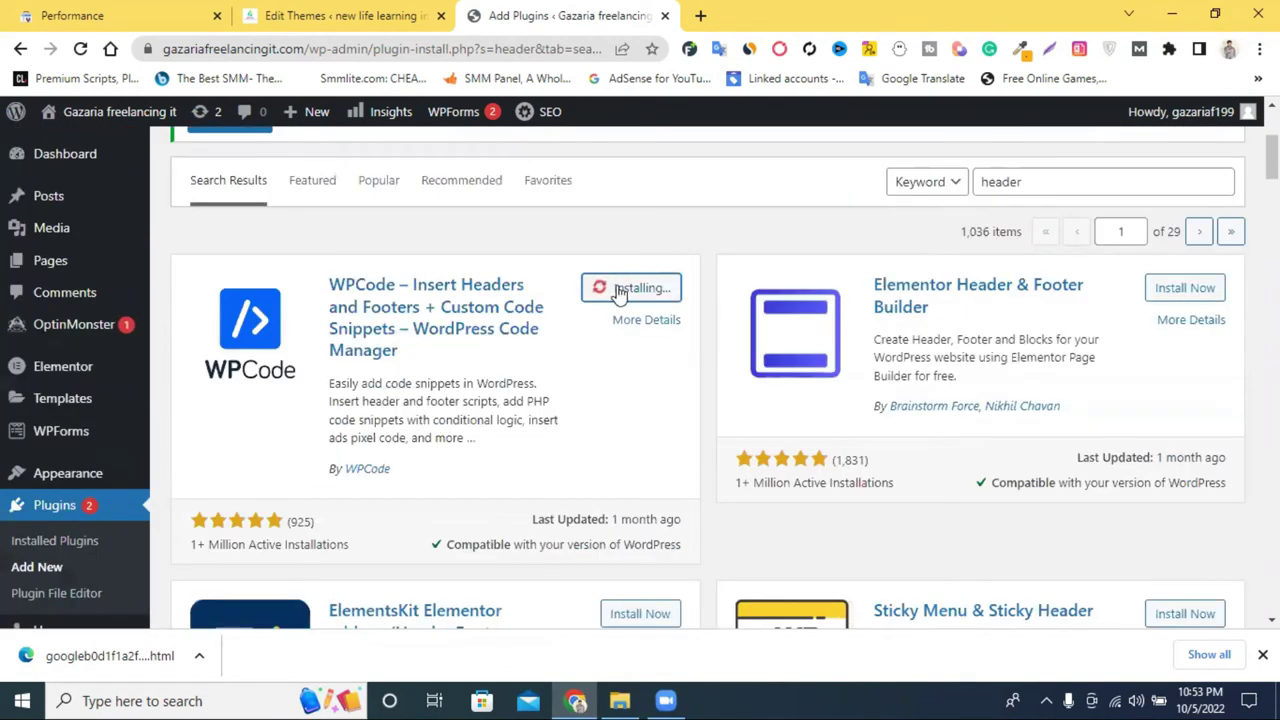
pyautogui.scroll(2, 641, 312)
pyautogui.scroll(-1, 643, 327)
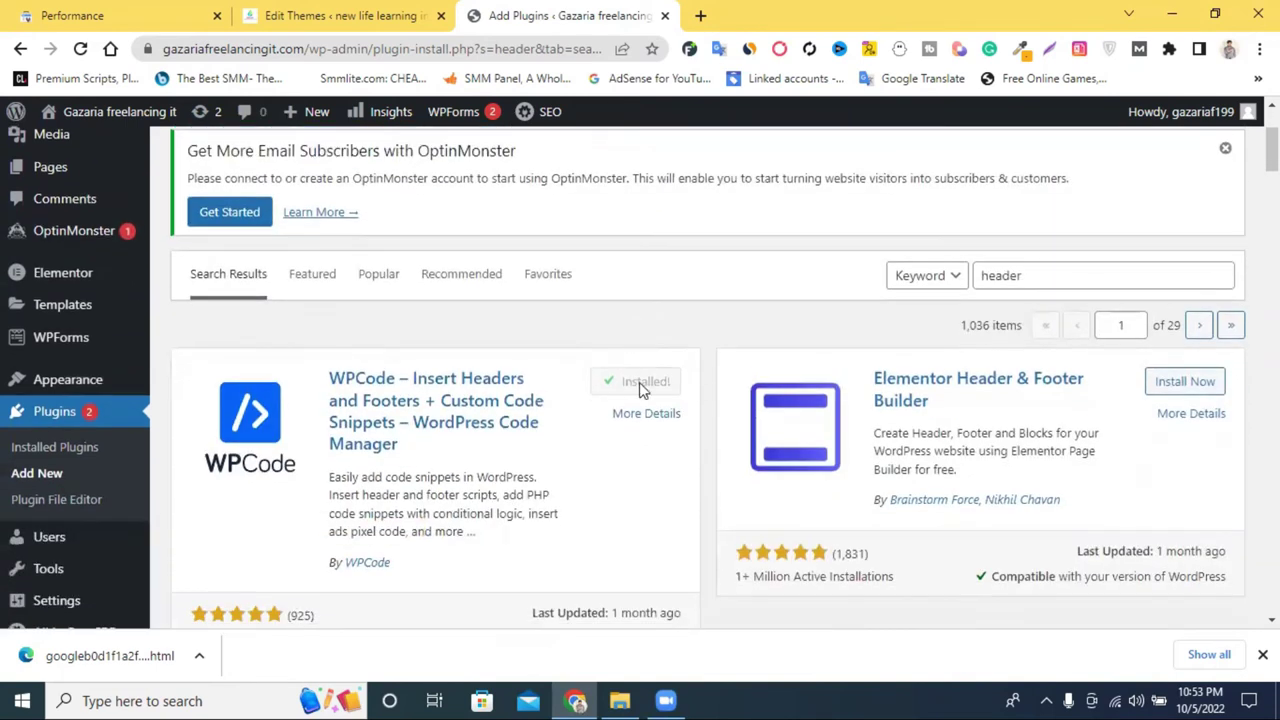
pyautogui.click(655, 390)
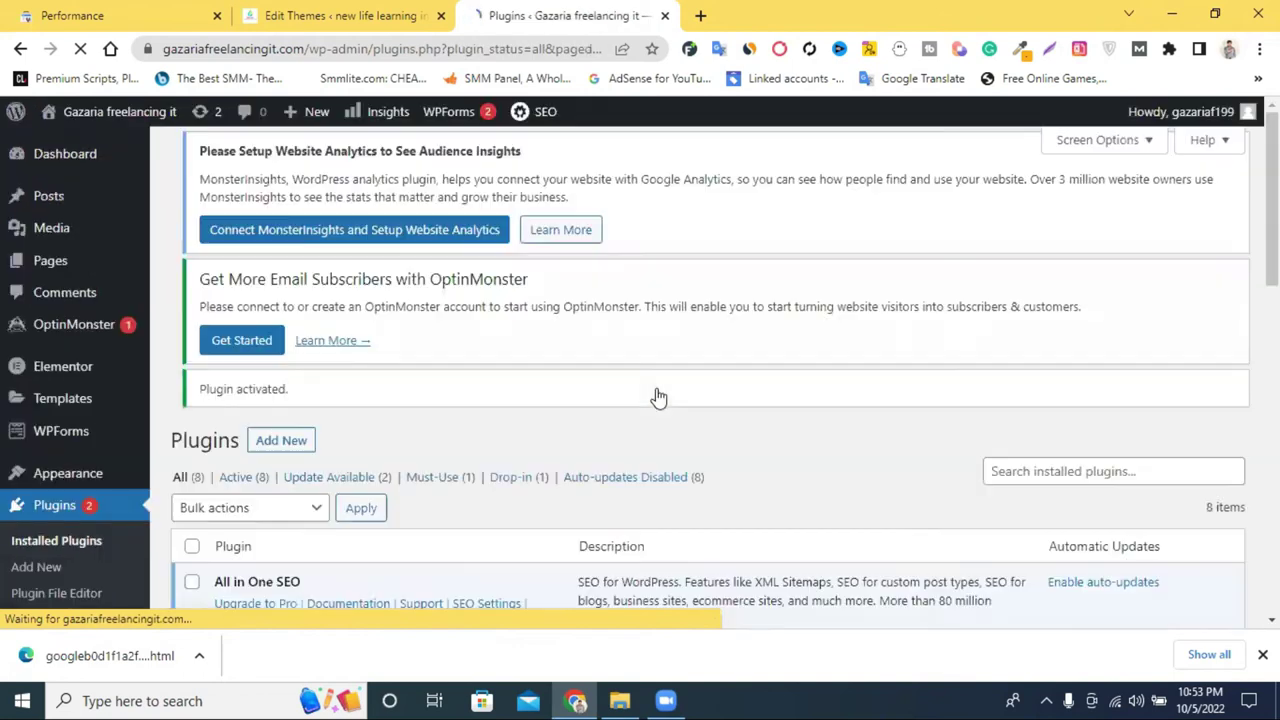
# Step: Open WPCode's Header & Footer page and look over its Header and Body code boxes
pyautogui.scroll(-4, 657, 394)
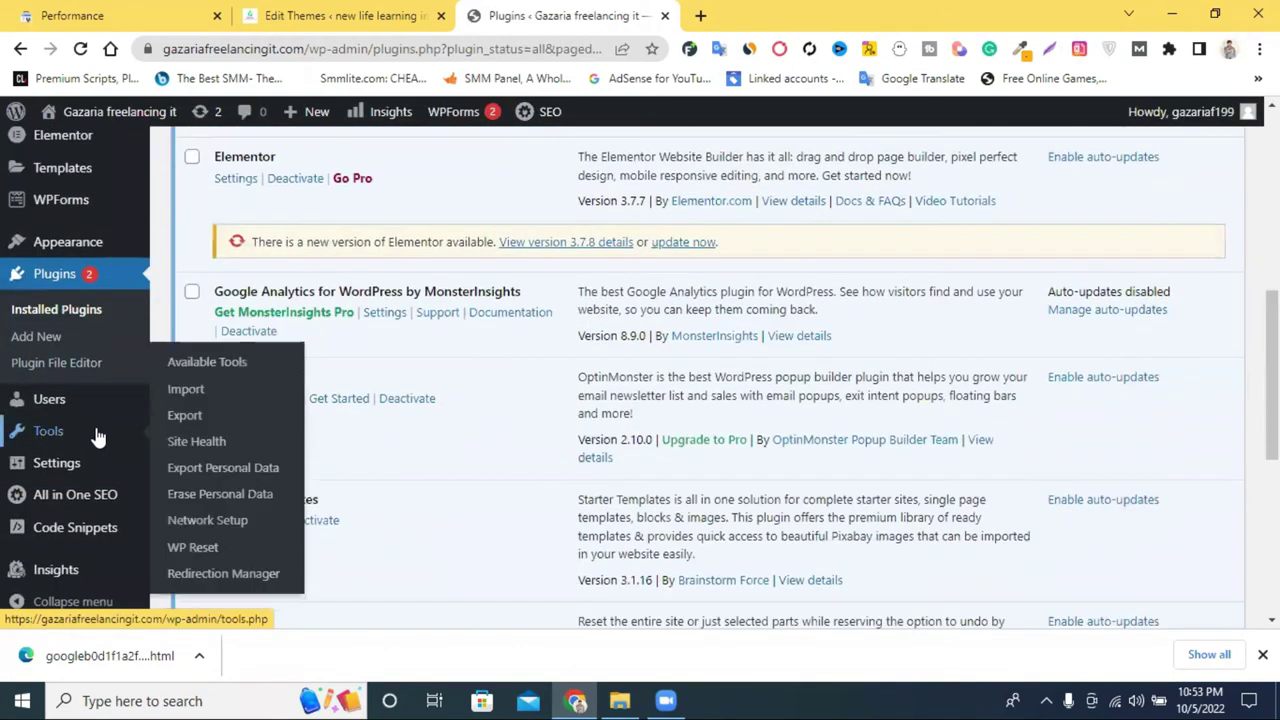
pyautogui.scroll(-2, 97, 436)
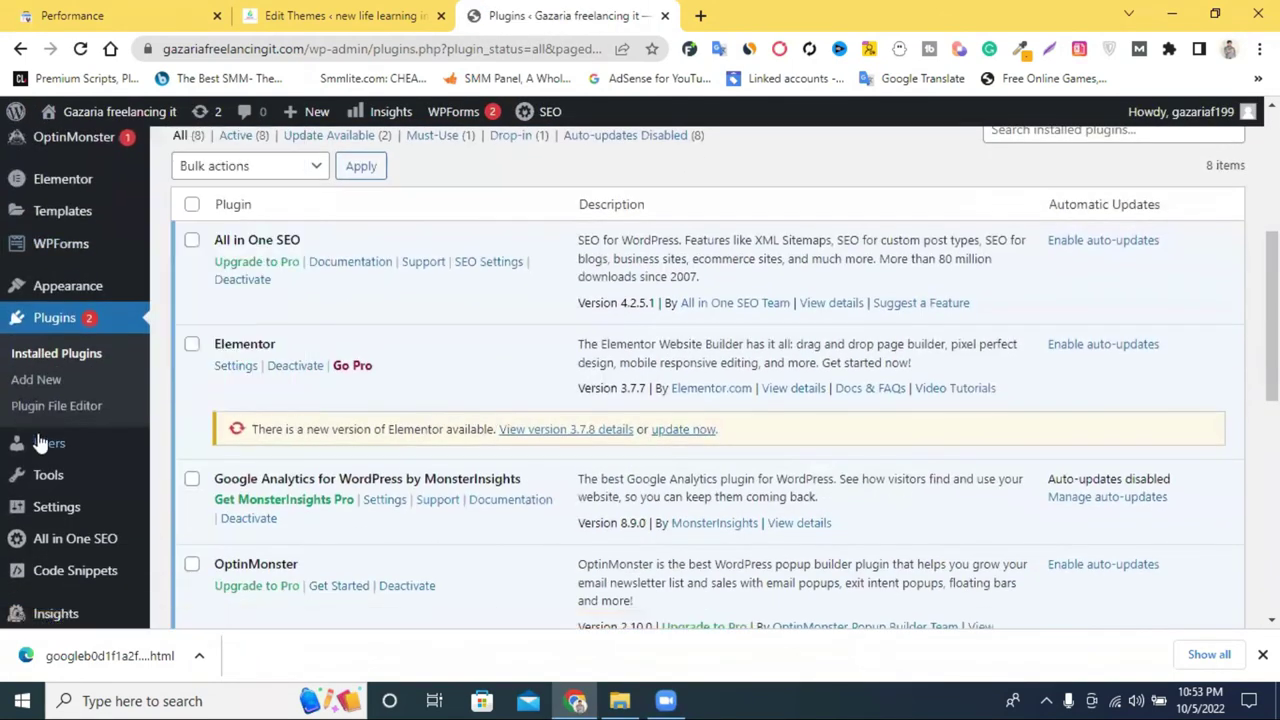
pyautogui.moveTo(62, 578)
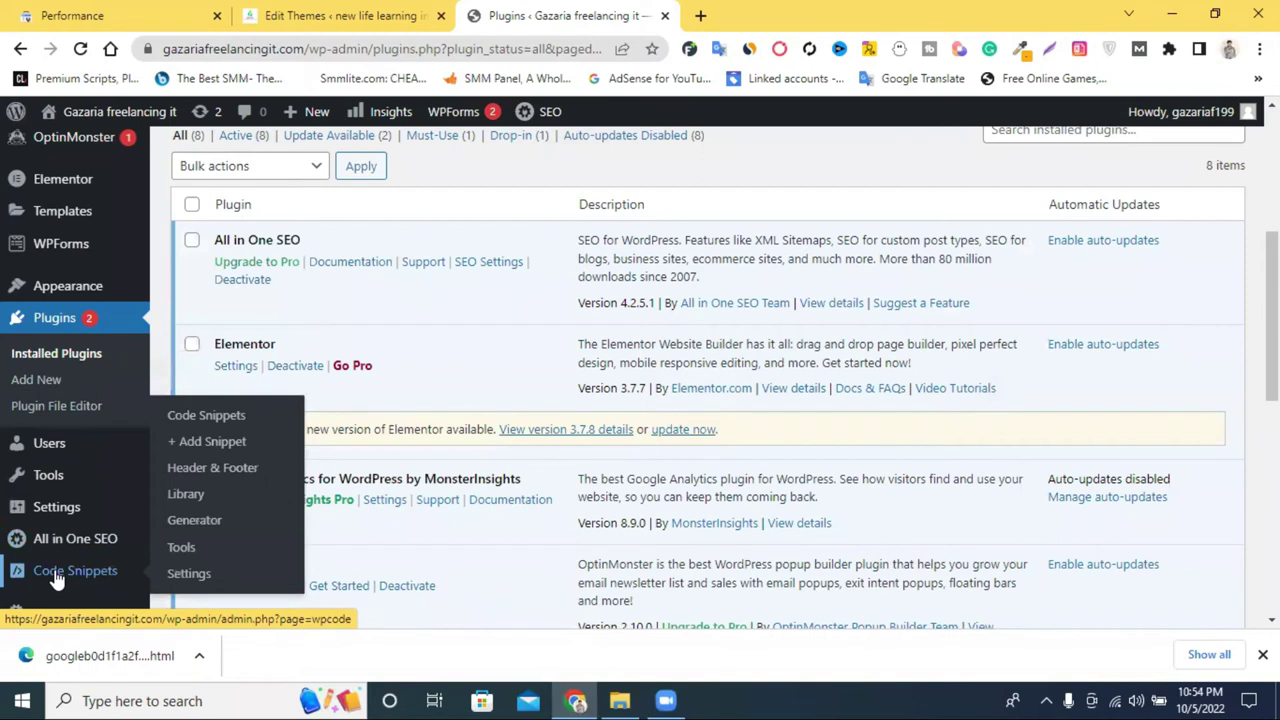
pyautogui.click(190, 470)
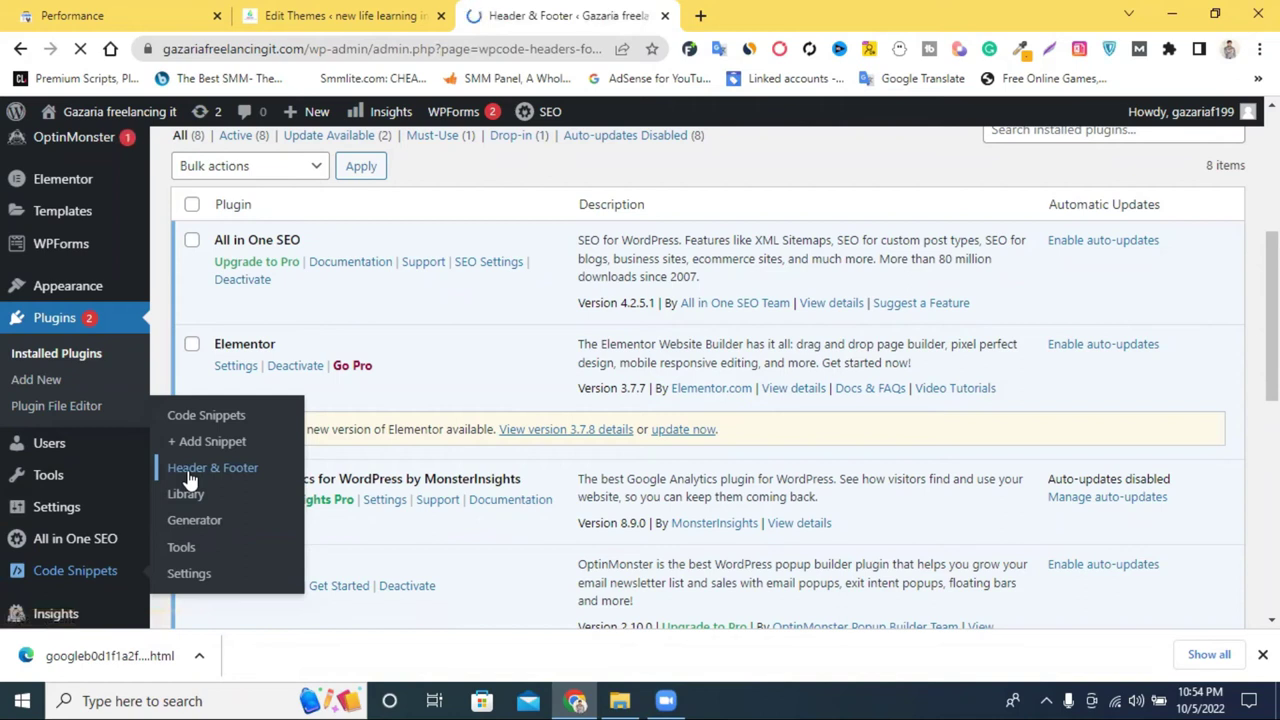
pyautogui.scroll(-3, 440, 425)
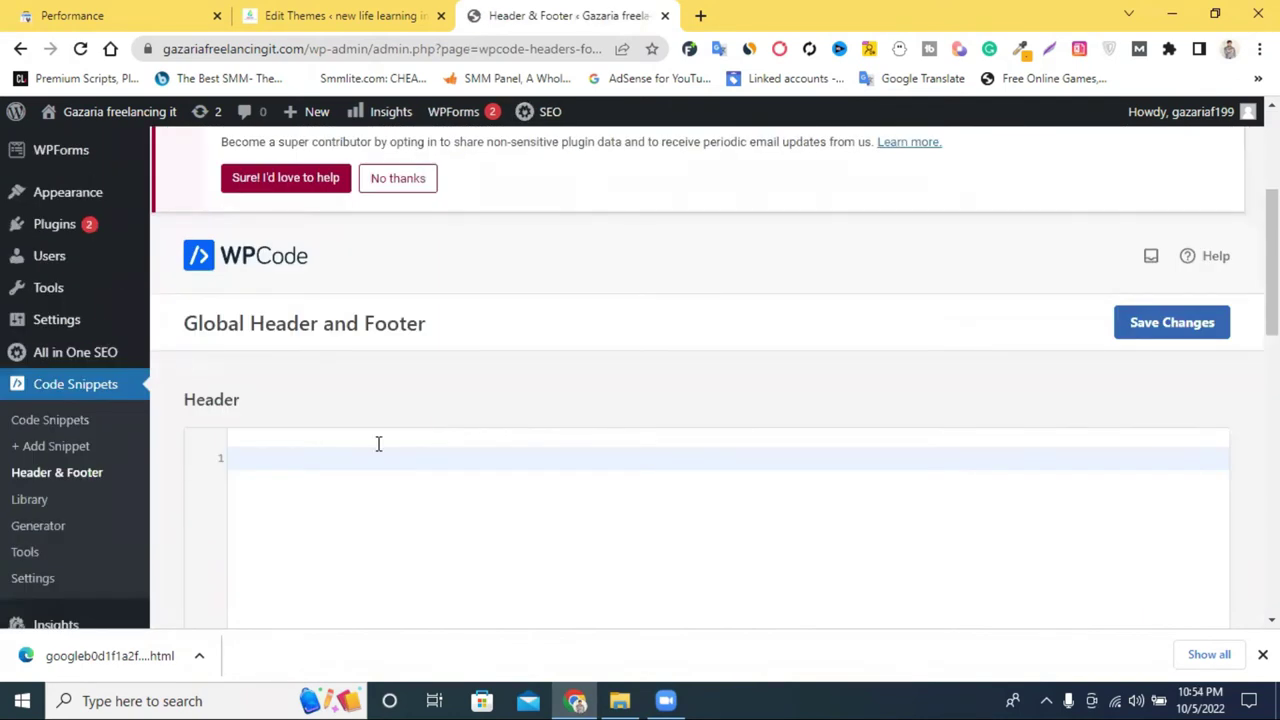
pyautogui.scroll(-4, 374, 394)
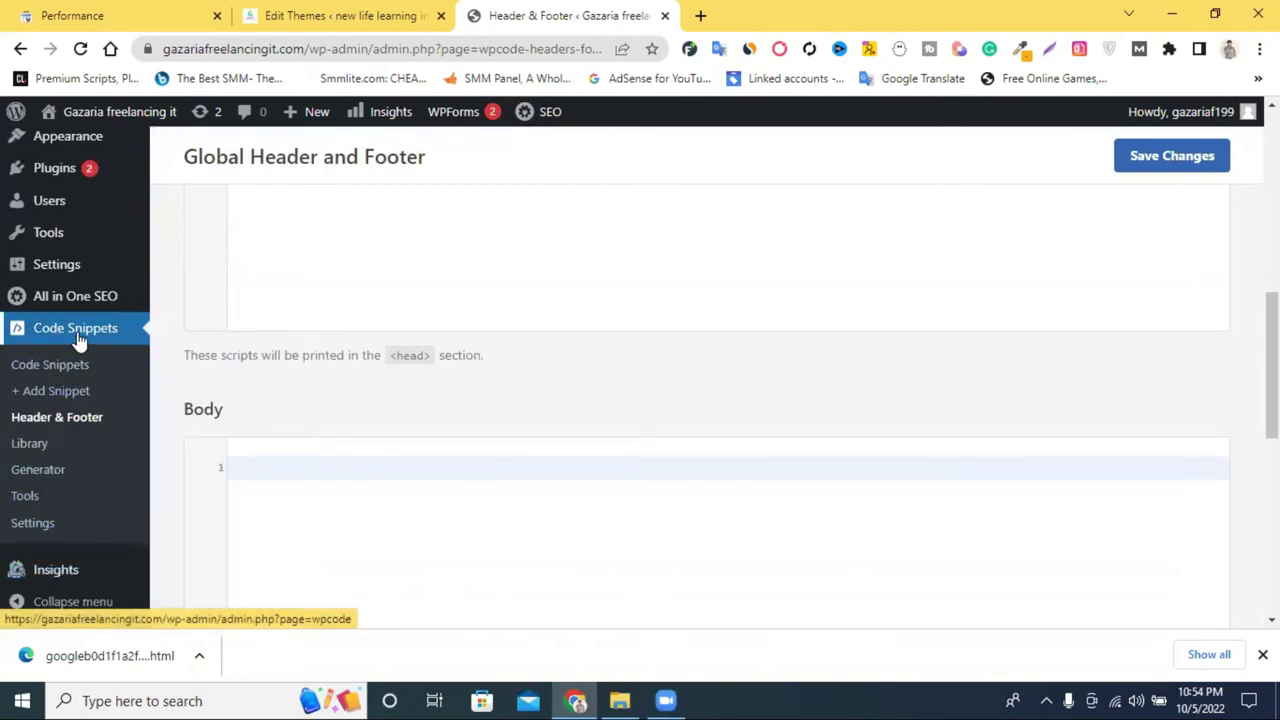
# Step: Check WPCode's list of all snippets and return to the Global Header and Footer page
pyautogui.scroll(5, 40, 337)
pyautogui.scroll(-6, 35, 420)
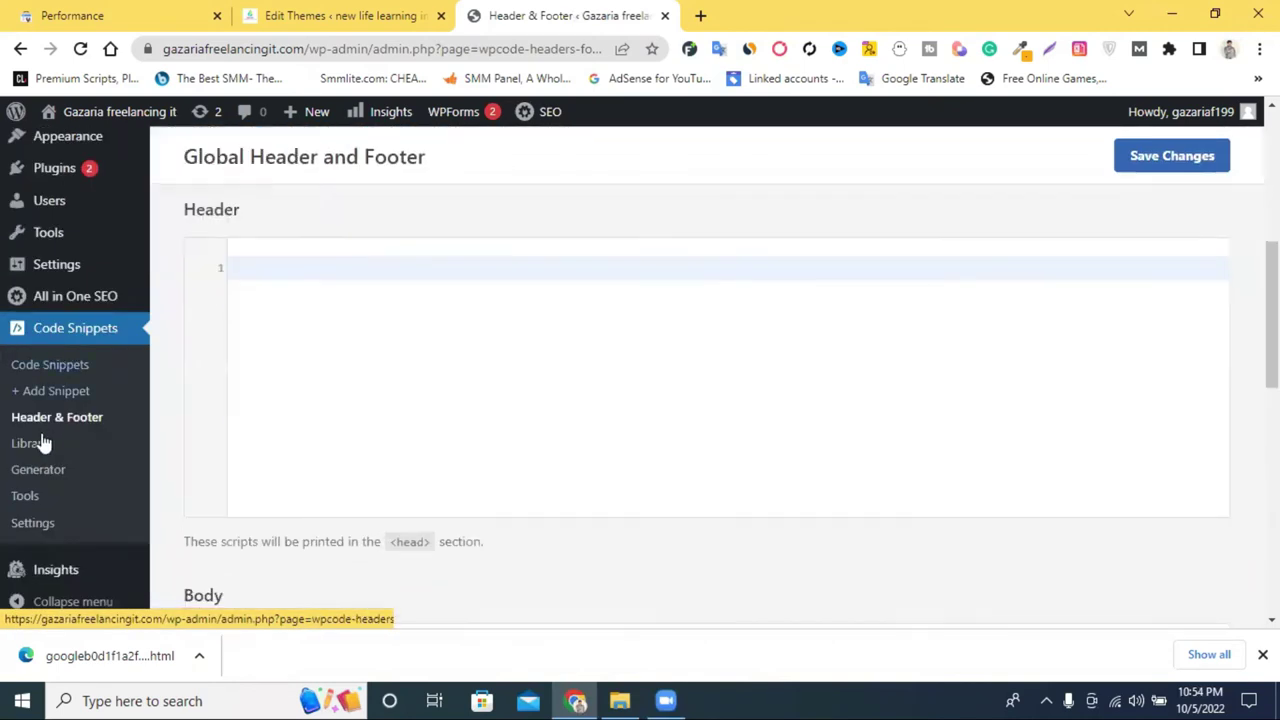
pyautogui.click(58, 330)
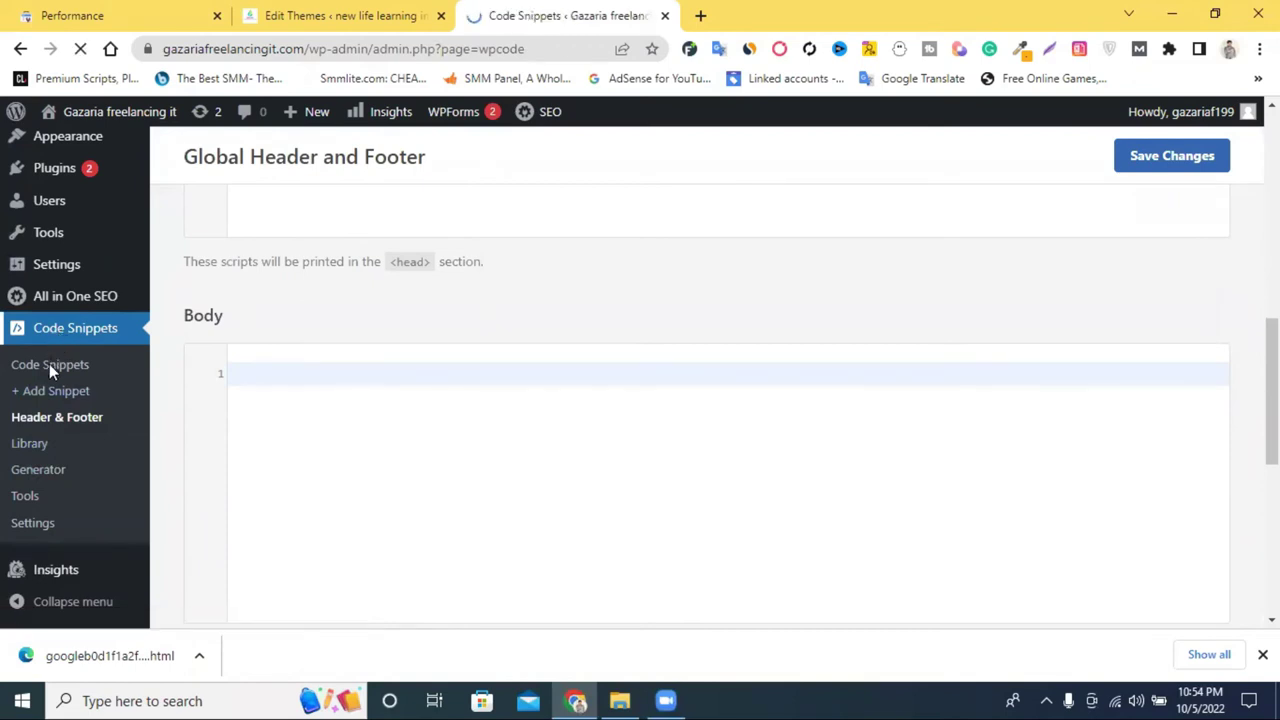
pyautogui.scroll(-3, 83, 422)
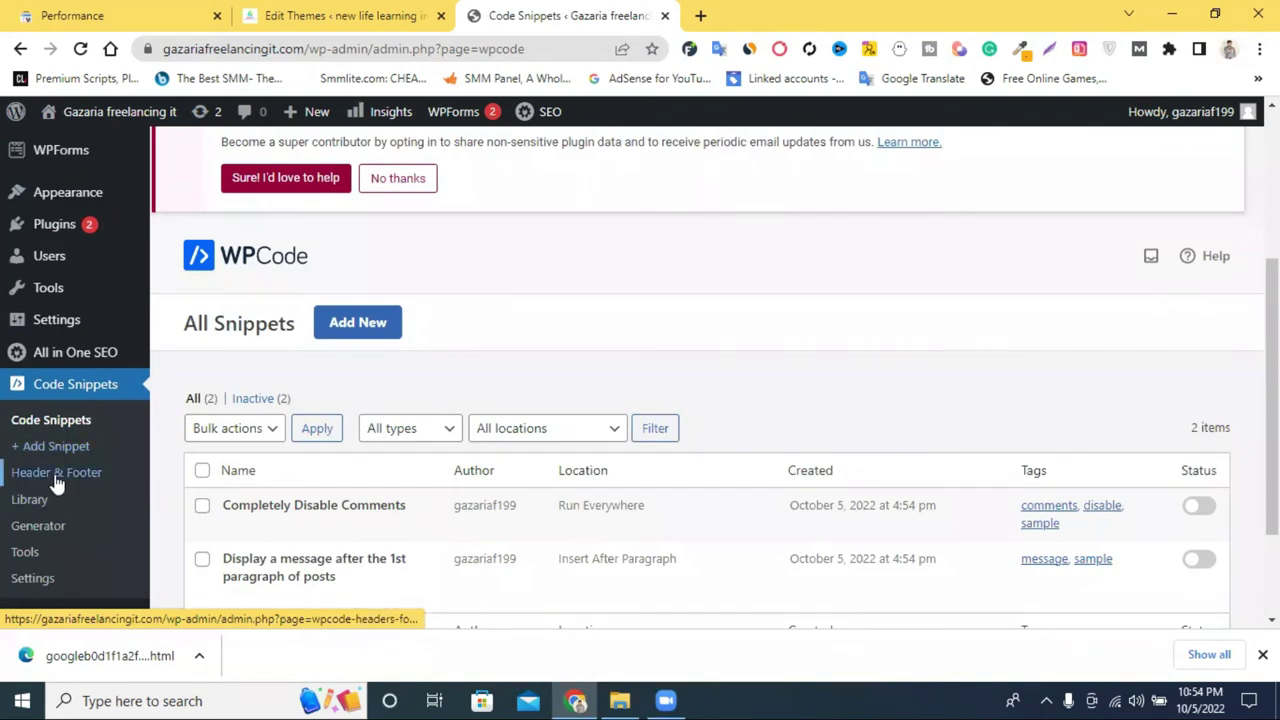
pyautogui.click(49, 478)
pyautogui.scroll(-3, 528, 466)
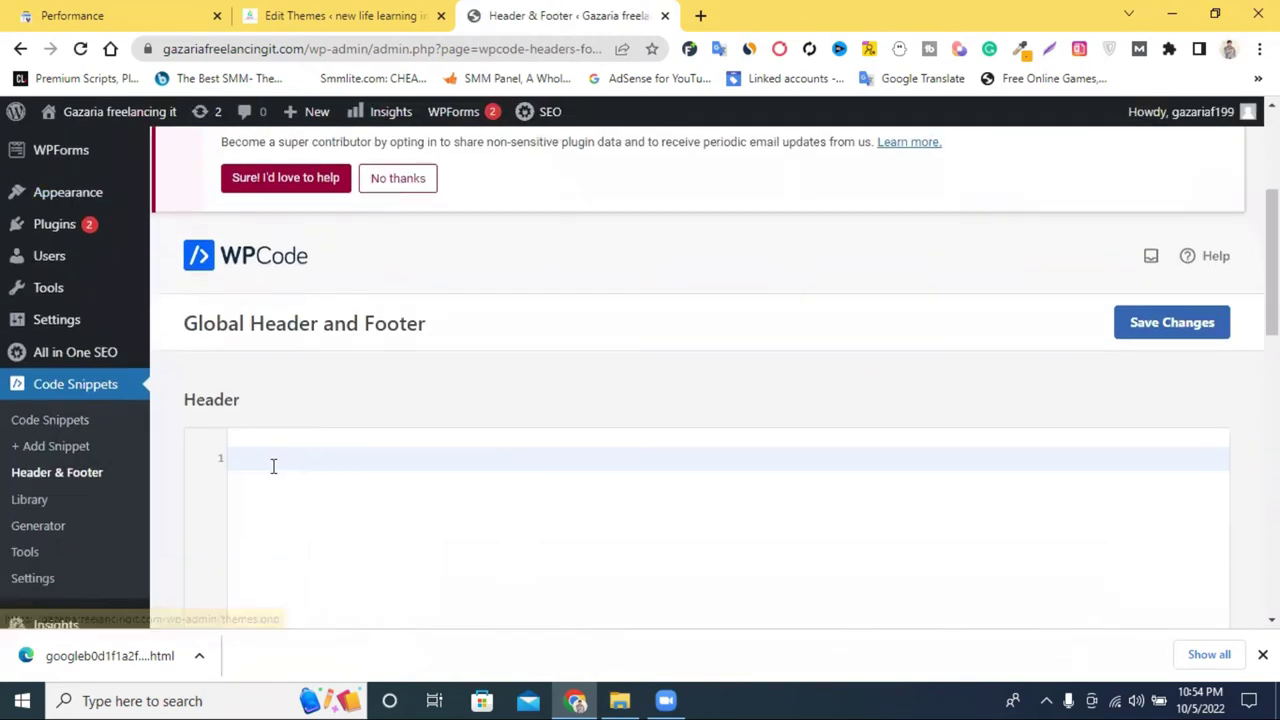
# Step: Copy the google-site-verification meta tag from Search Console, make it the only content of WPCode's global Header box, and save the changes
pyautogui.rightClick(273, 462)
pyautogui.click(334, 314)
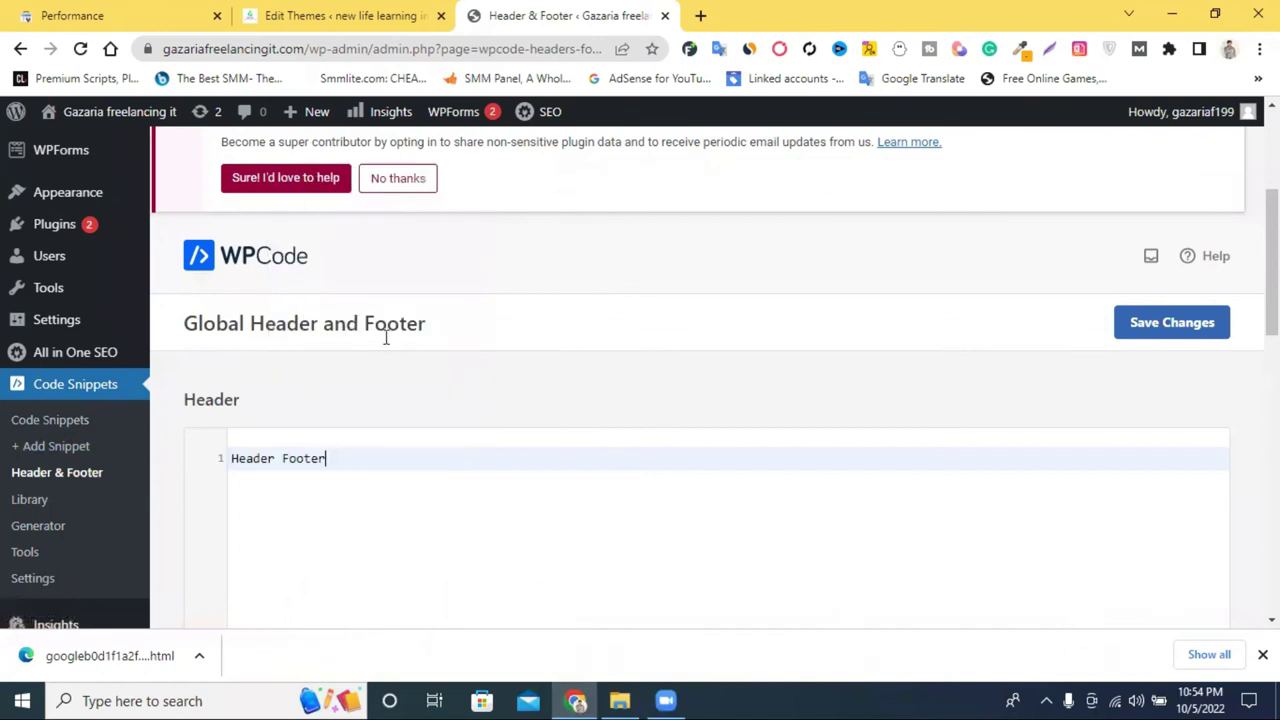
pyautogui.click(157, 12)
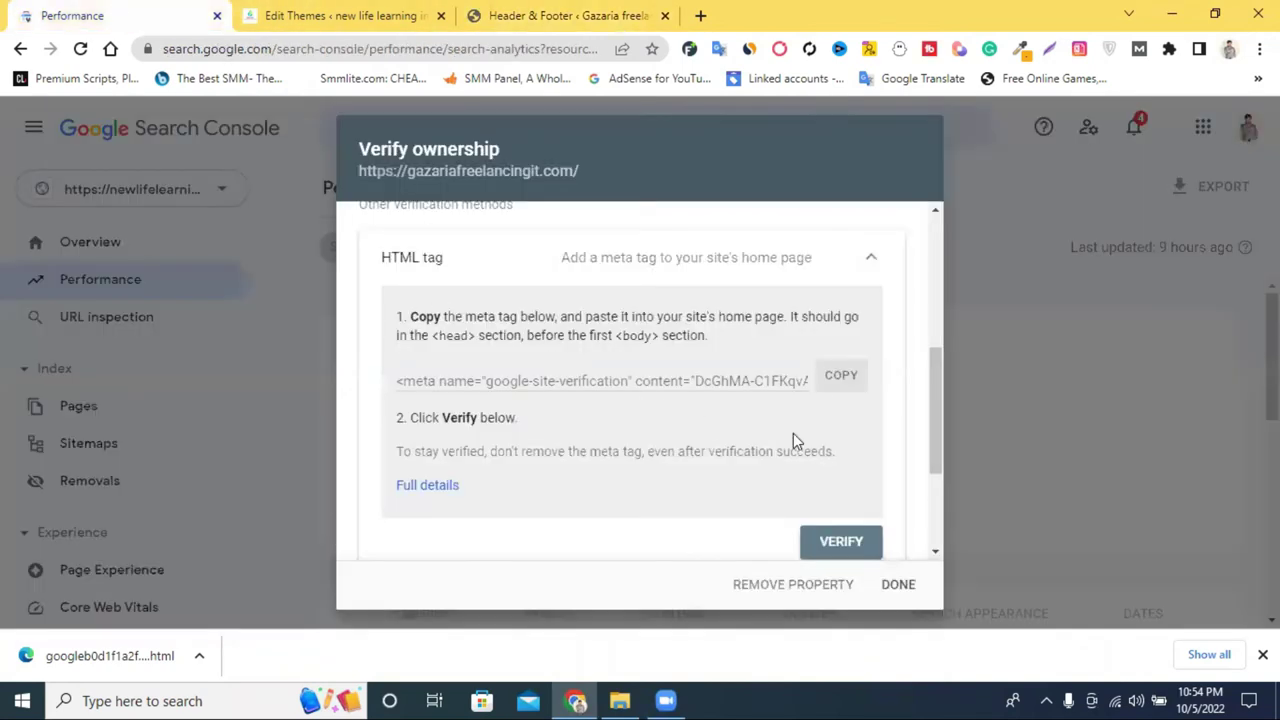
pyautogui.click(831, 374)
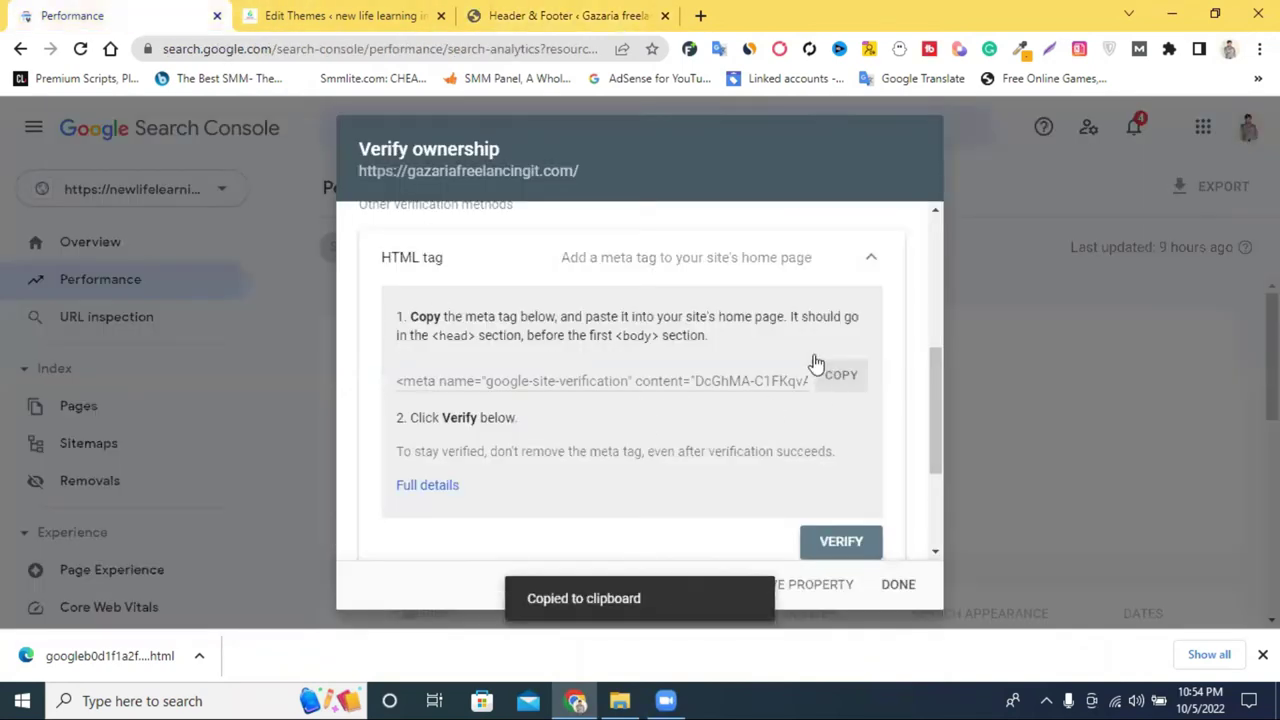
pyautogui.click(538, 12)
pyautogui.tripleClick(342, 458)
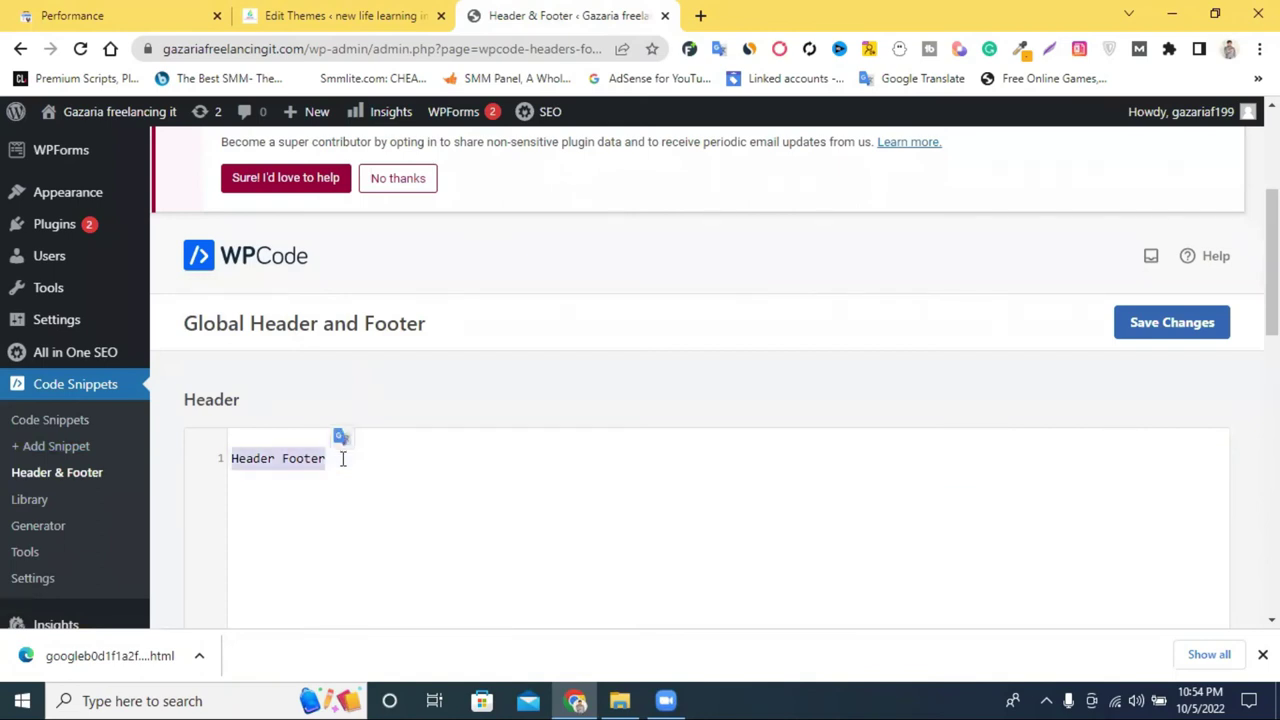
pyautogui.hotkey('ctrl', 'v')
pyautogui.click(1220, 330)
pyautogui.scroll(-5, 1044, 369)
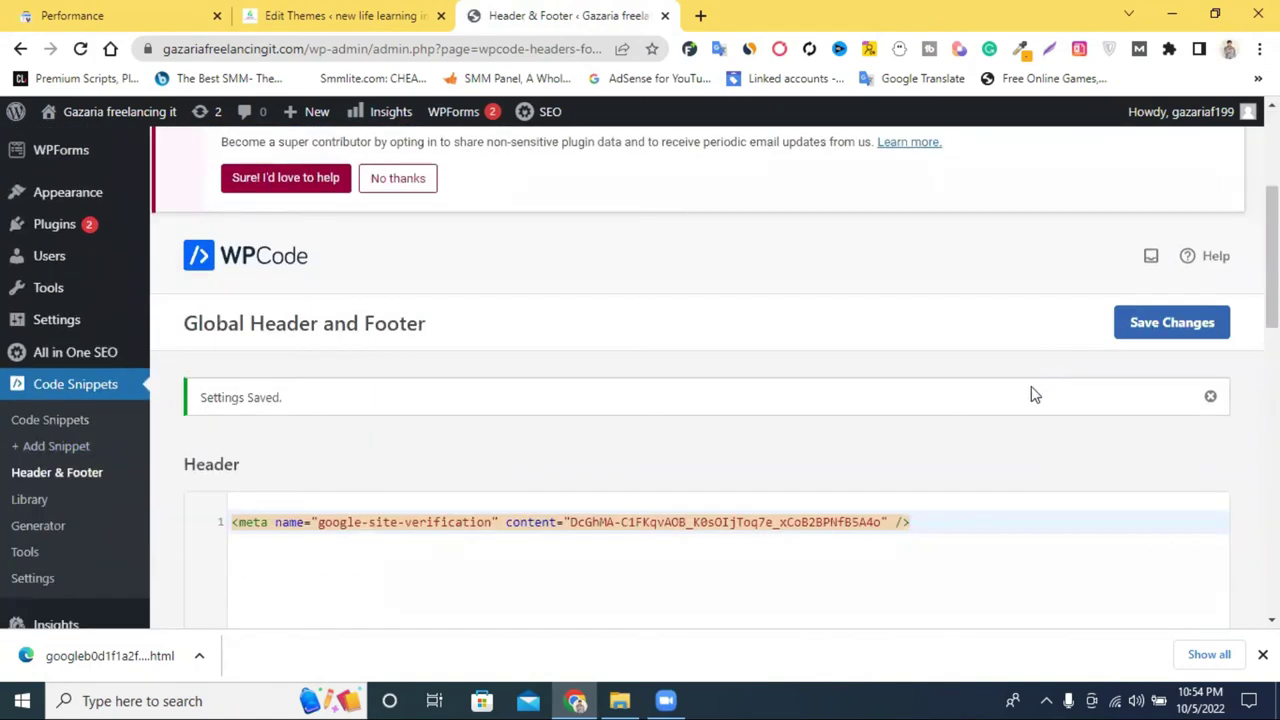
pyautogui.scroll(-2, 1035, 395)
pyautogui.click(1171, 160)
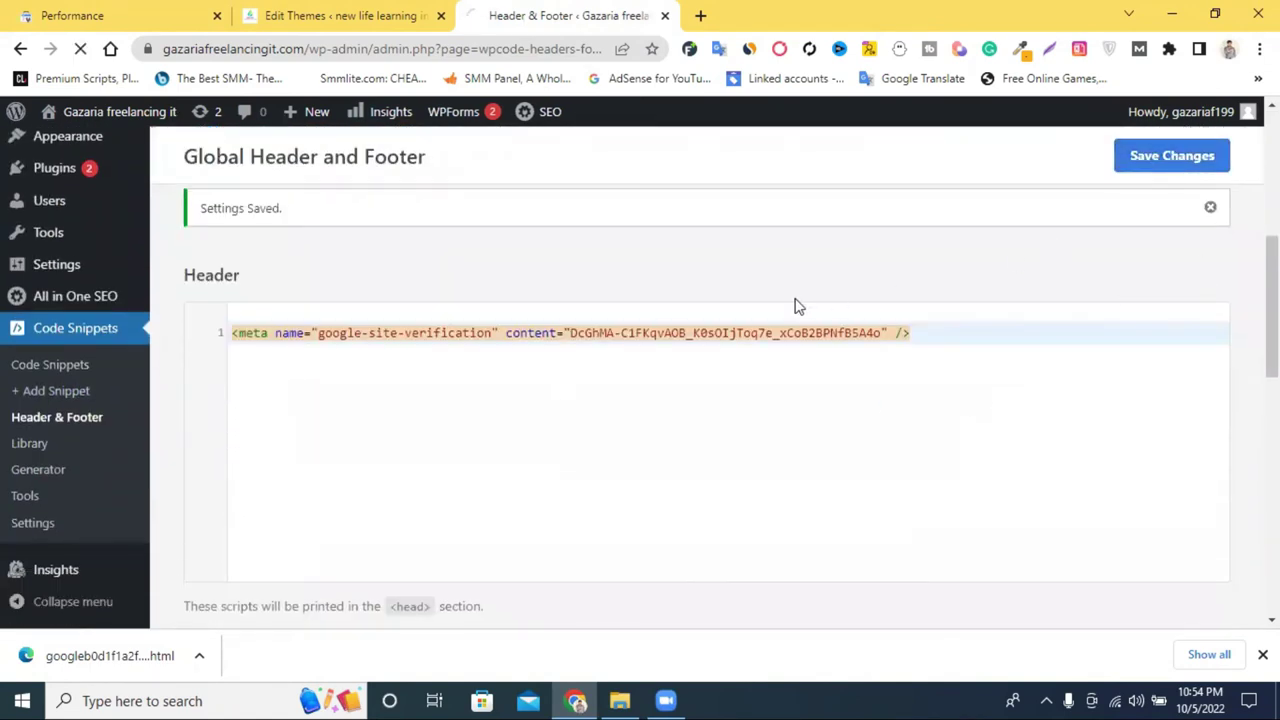
# Step: Verify ownership of gazariafreelancingit.com in Search Console with the HTML tag method and go to the property
pyautogui.click(172, 14)
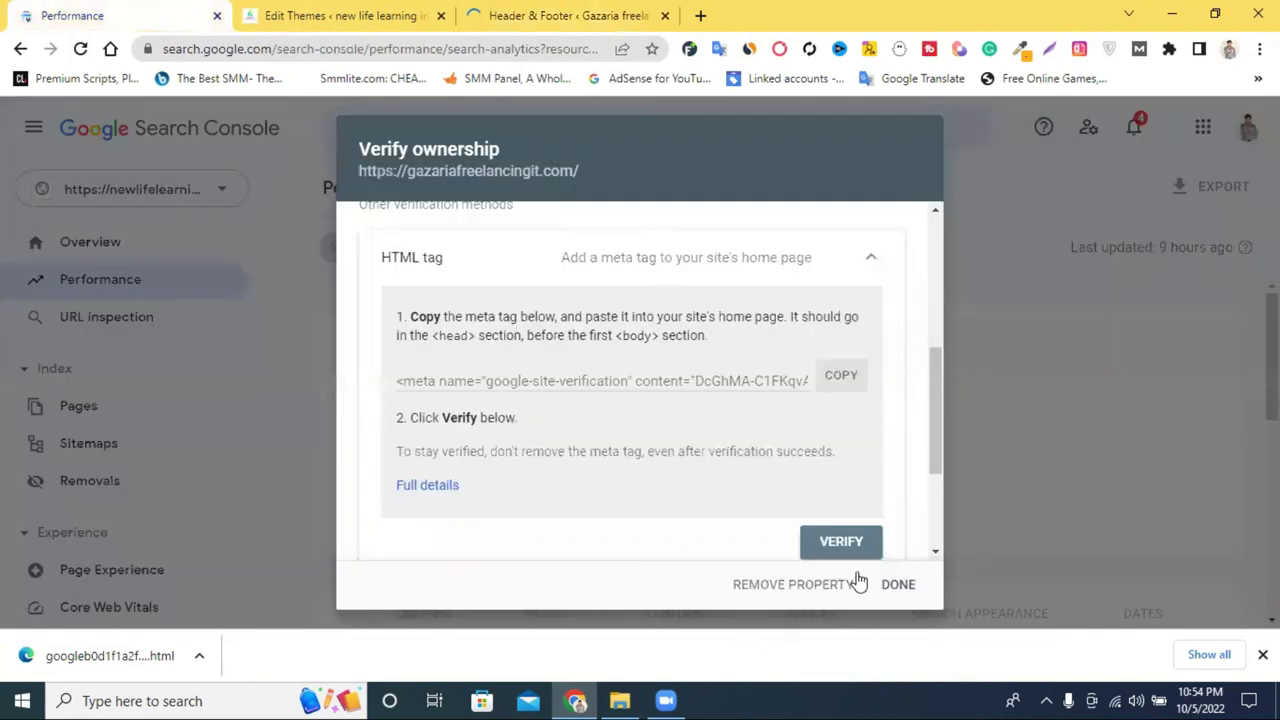
pyautogui.scroll(-2, 860, 495)
pyautogui.click(838, 358)
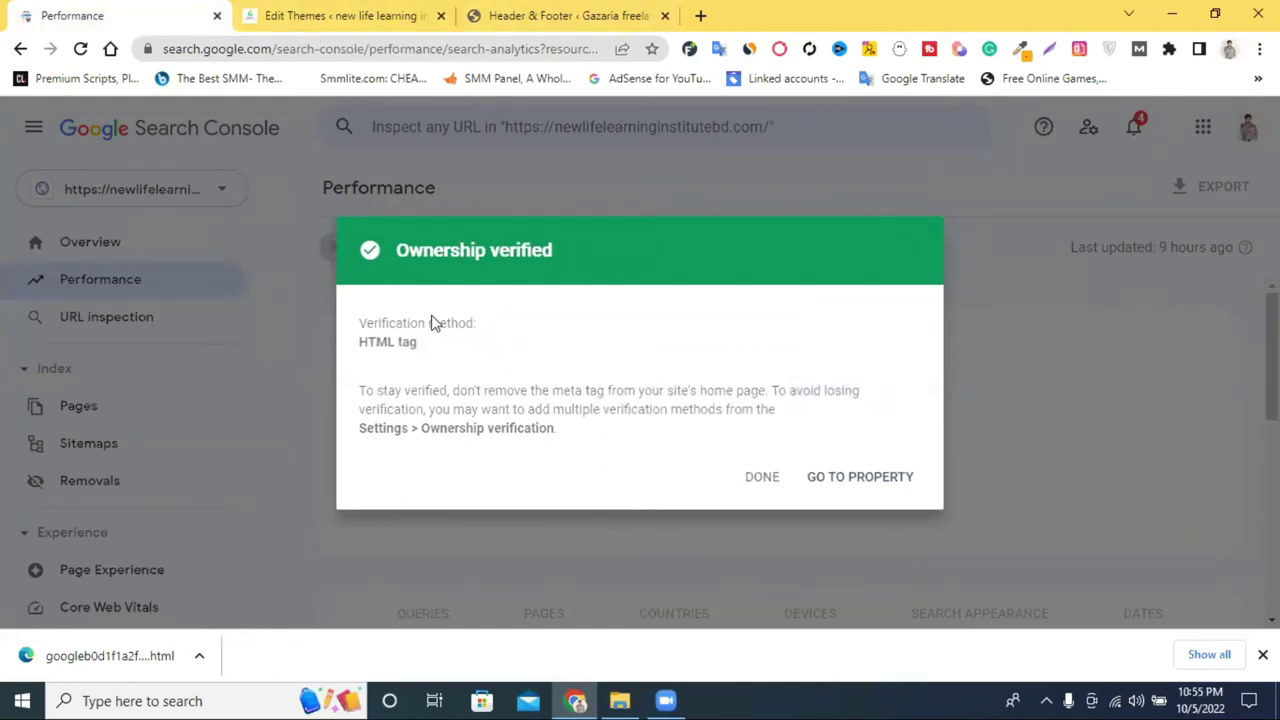
pyautogui.click(824, 487)
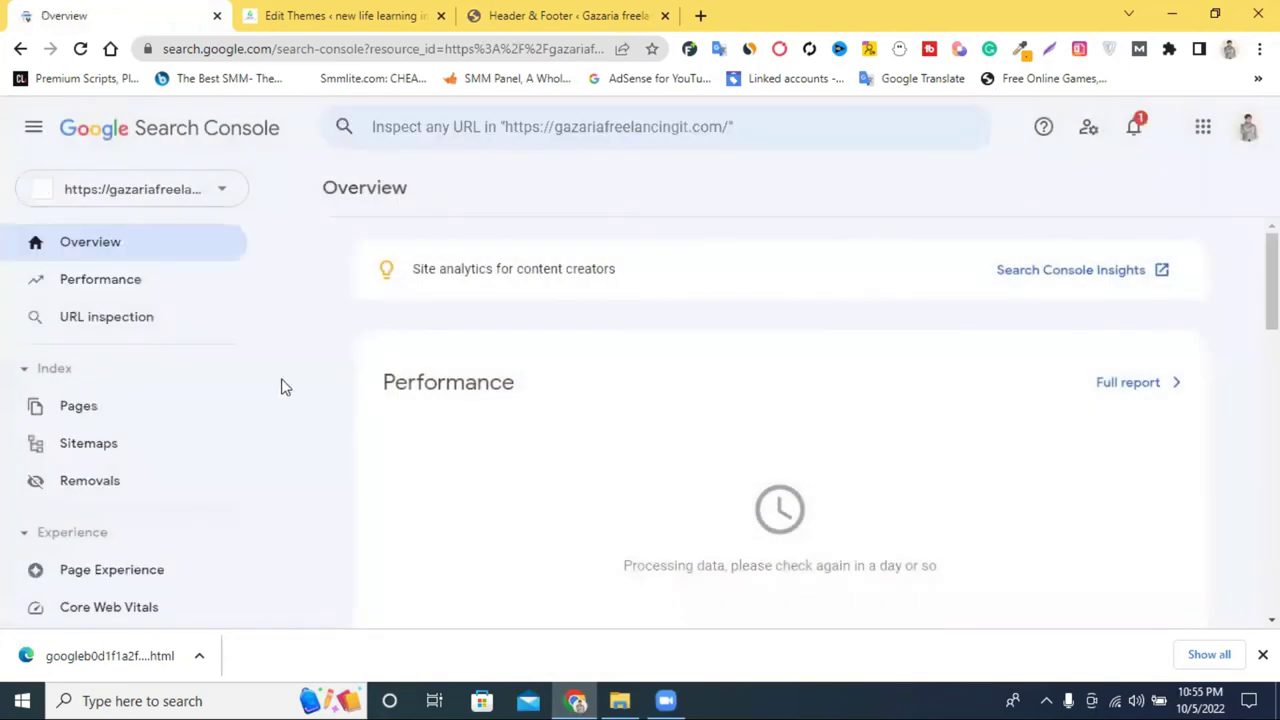
# Step: Return to the Gazaria freelancing it WordPress dashboard and find WPCode among the installed plugins
pyautogui.click(345, 15)
pyautogui.click(540, 15)
pyautogui.scroll(-2, 50, 500)
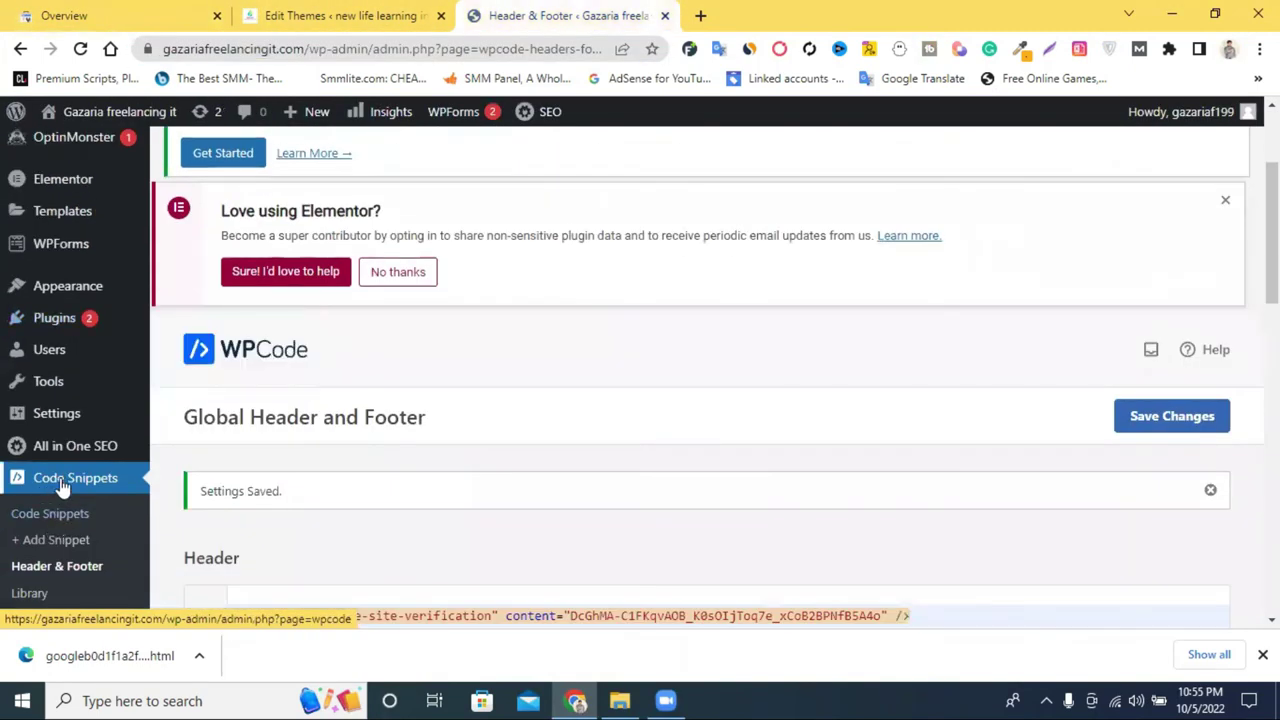
pyautogui.click(47, 324)
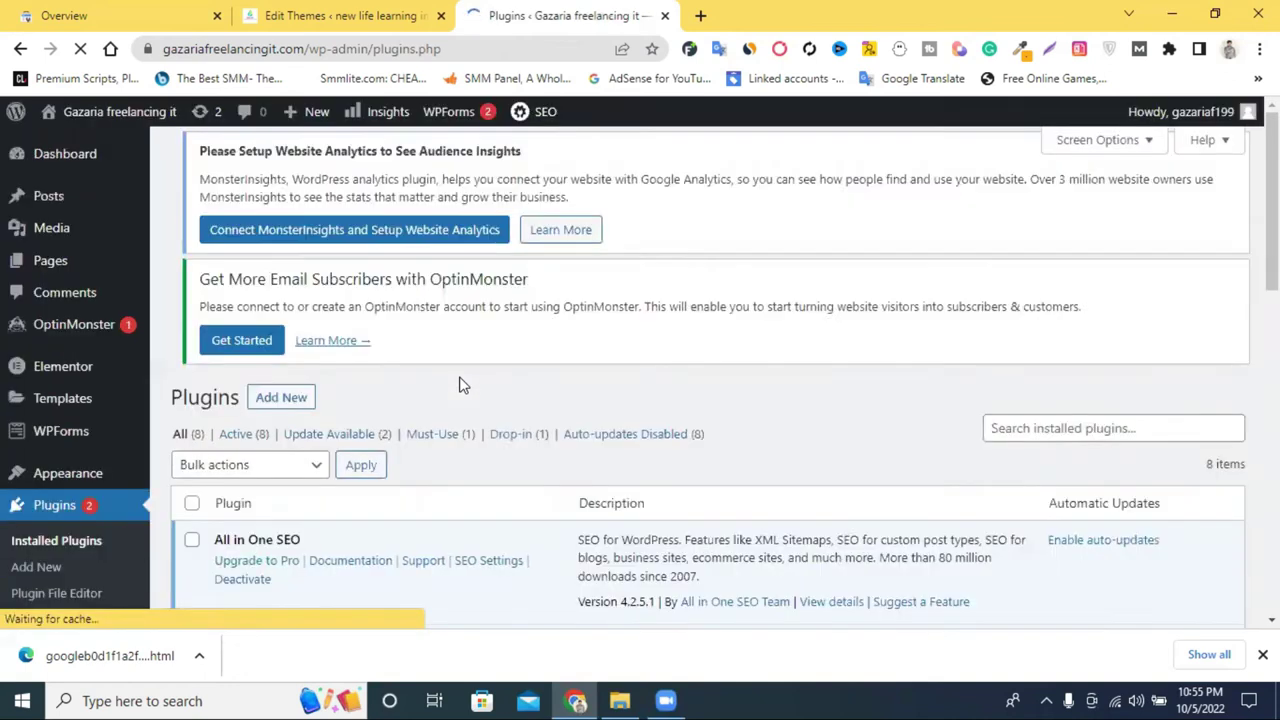
pyautogui.scroll(-7, 460, 385)
pyautogui.scroll(-1, 462, 385)
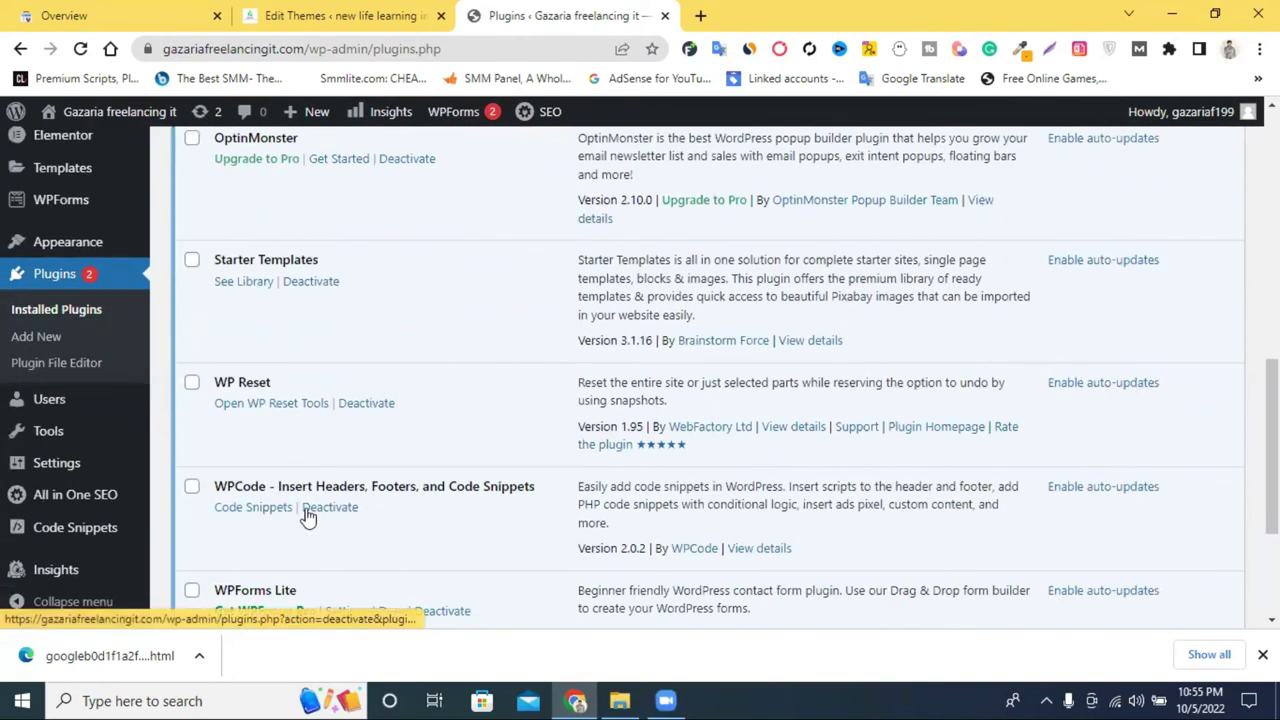
# Step: Search for new WordPress plugins with the keyword "header" and look through the results
pyautogui.scroll(6, 271, 514)
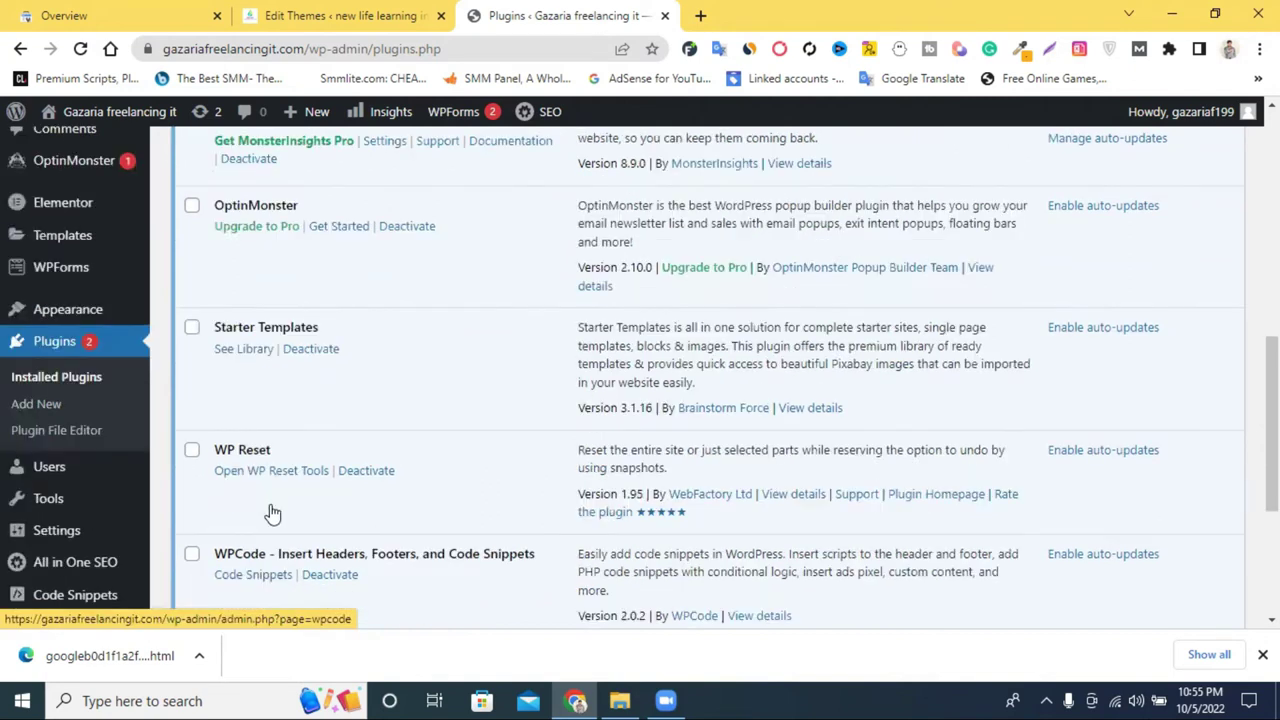
pyautogui.scroll(2, 260, 350)
pyautogui.click(284, 163)
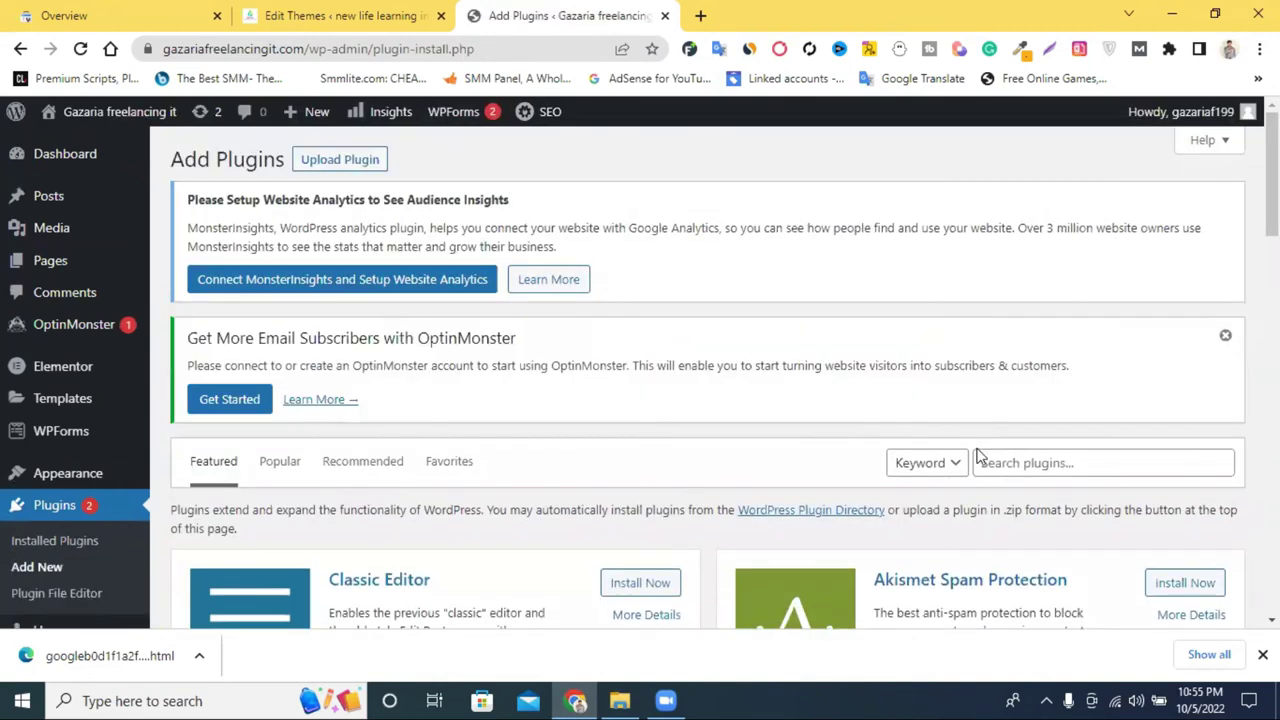
pyautogui.click(1013, 462)
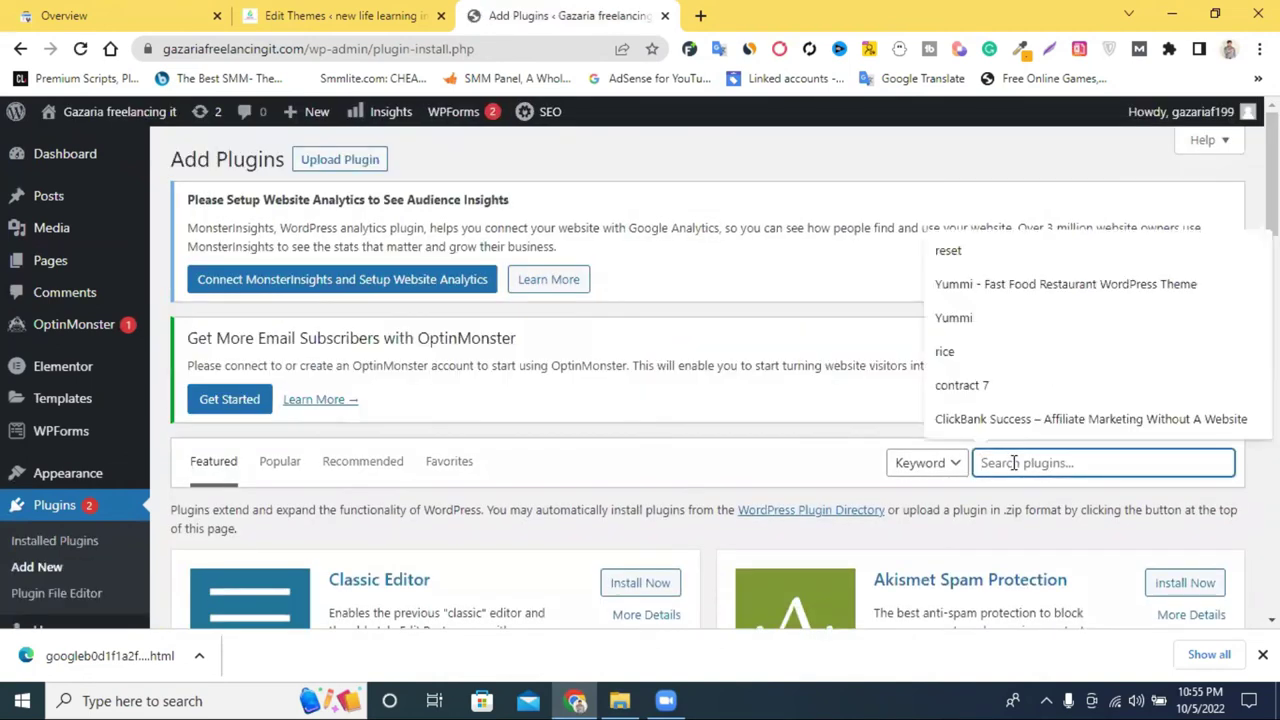
pyautogui.write('header')
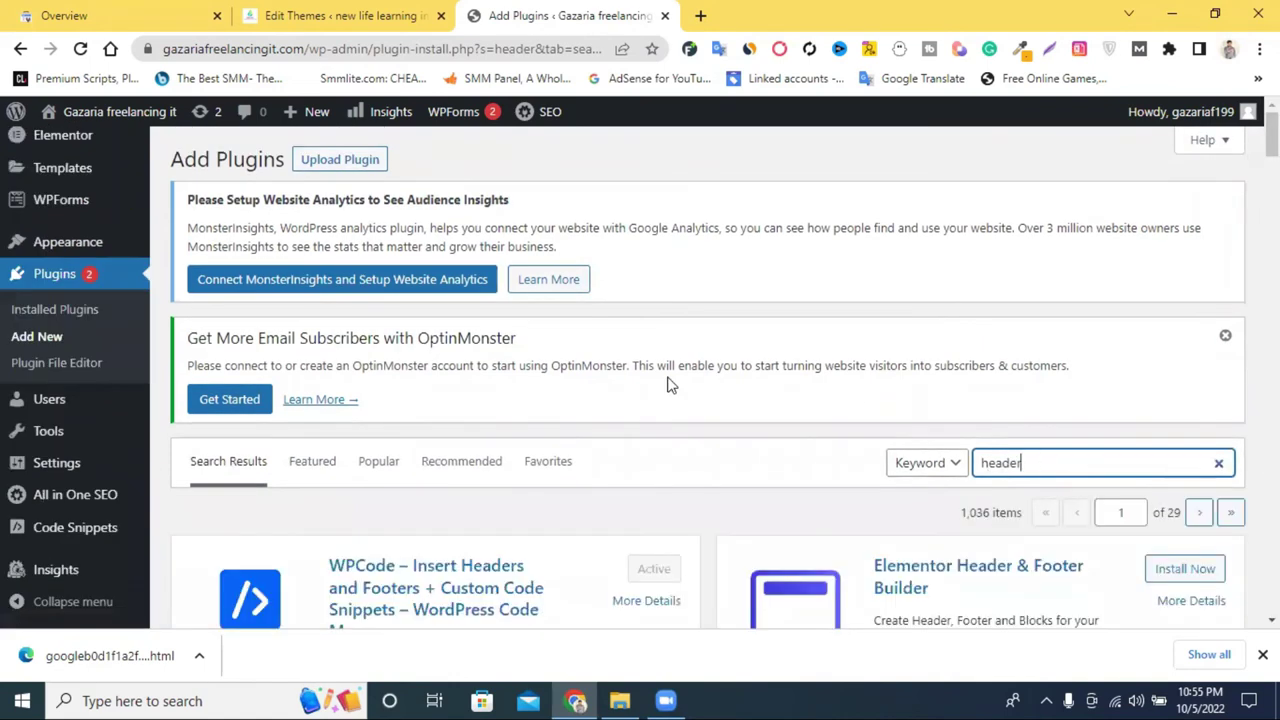
pyautogui.scroll(-6, 480, 443)
pyautogui.scroll(3, 378, 335)
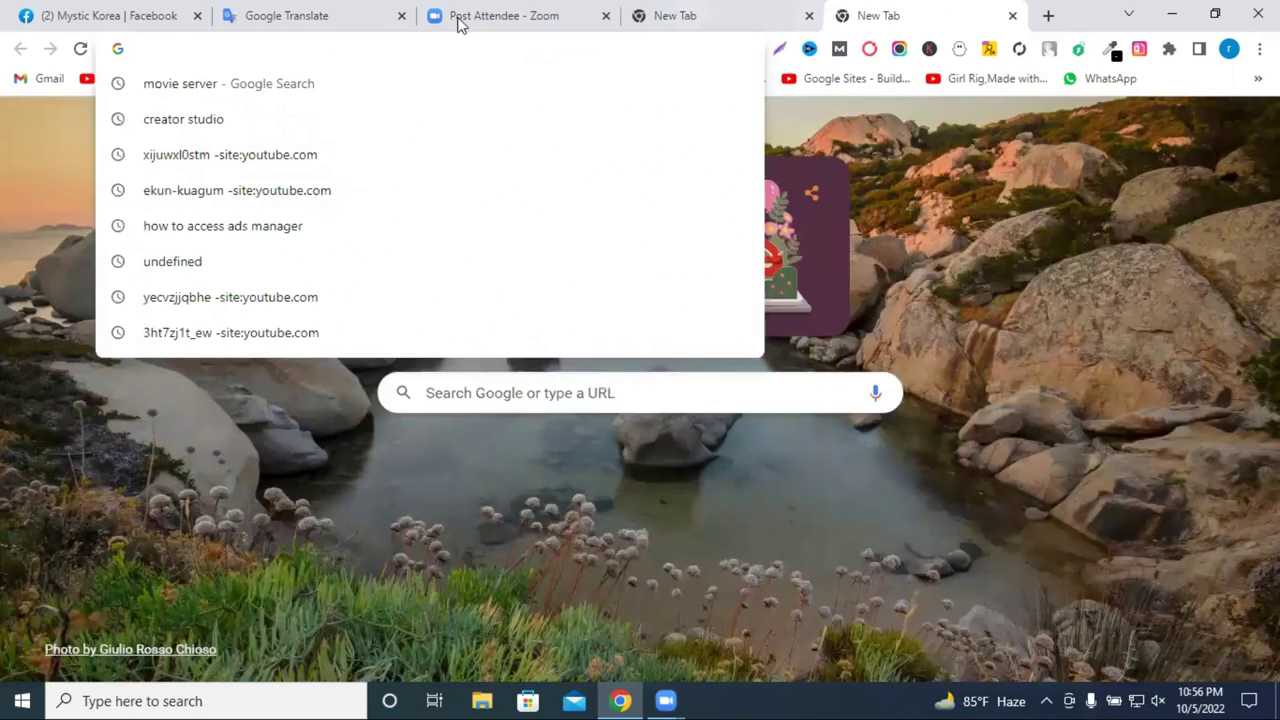
# Step: Search Google for "webmaster tools", open Google Search Console Tools from the results, and start Search Console
pyautogui.write('we')
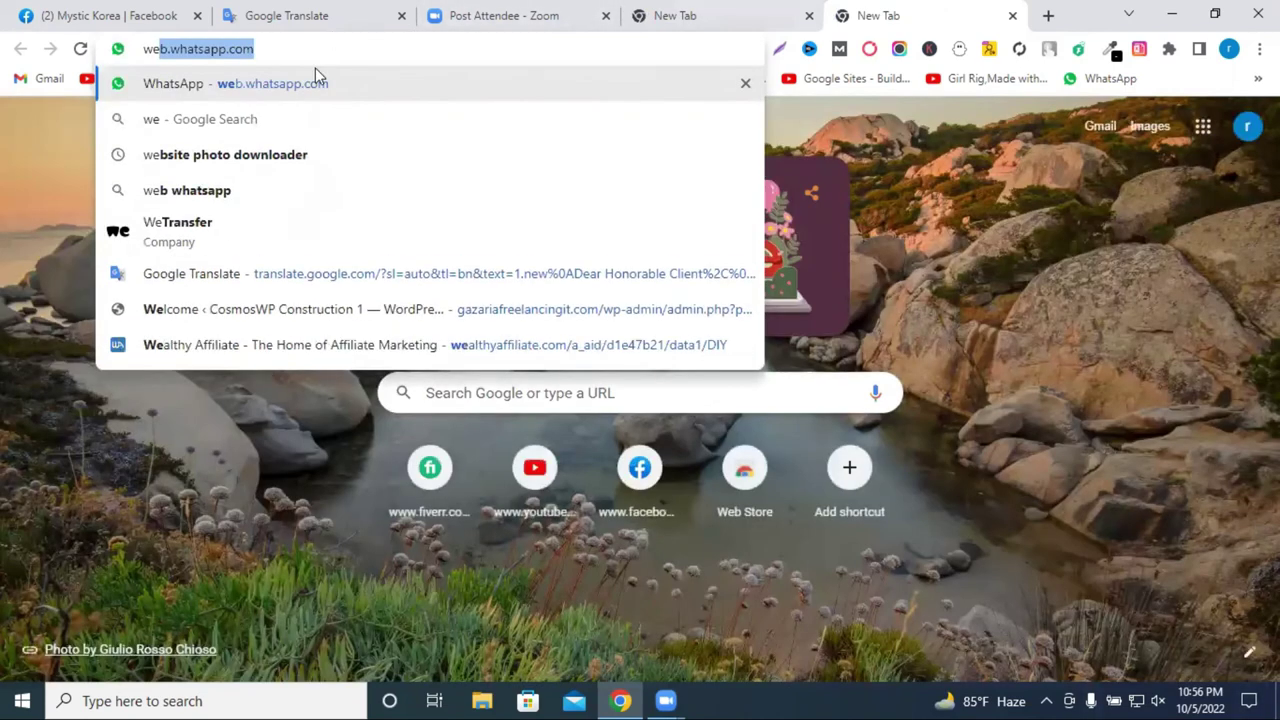
pyautogui.write('bm')
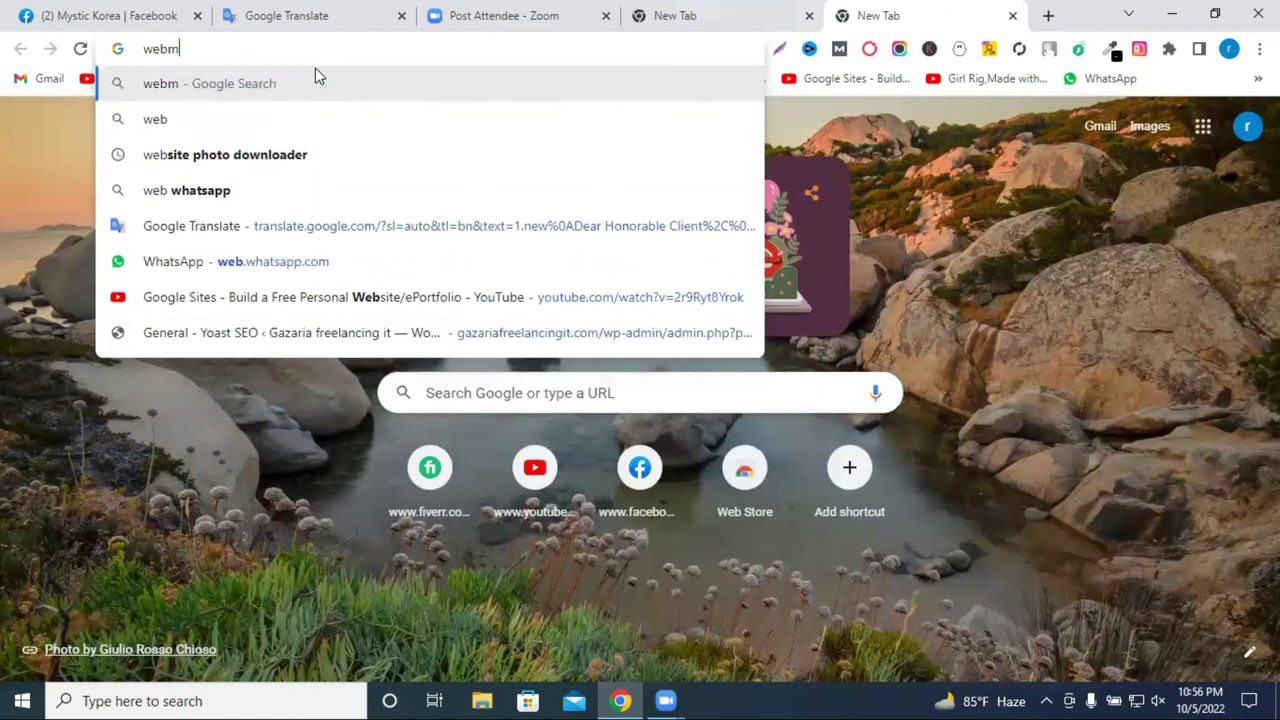
pyautogui.write('aster')
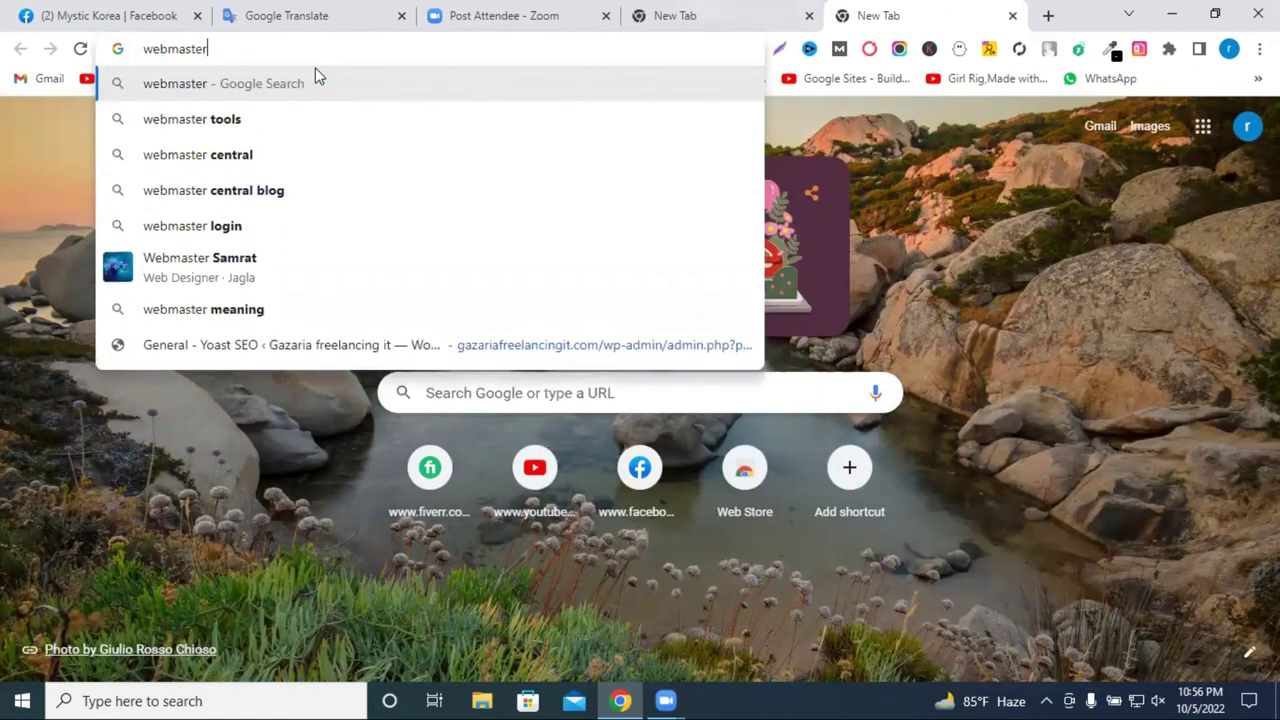
pyautogui.click(195, 118)
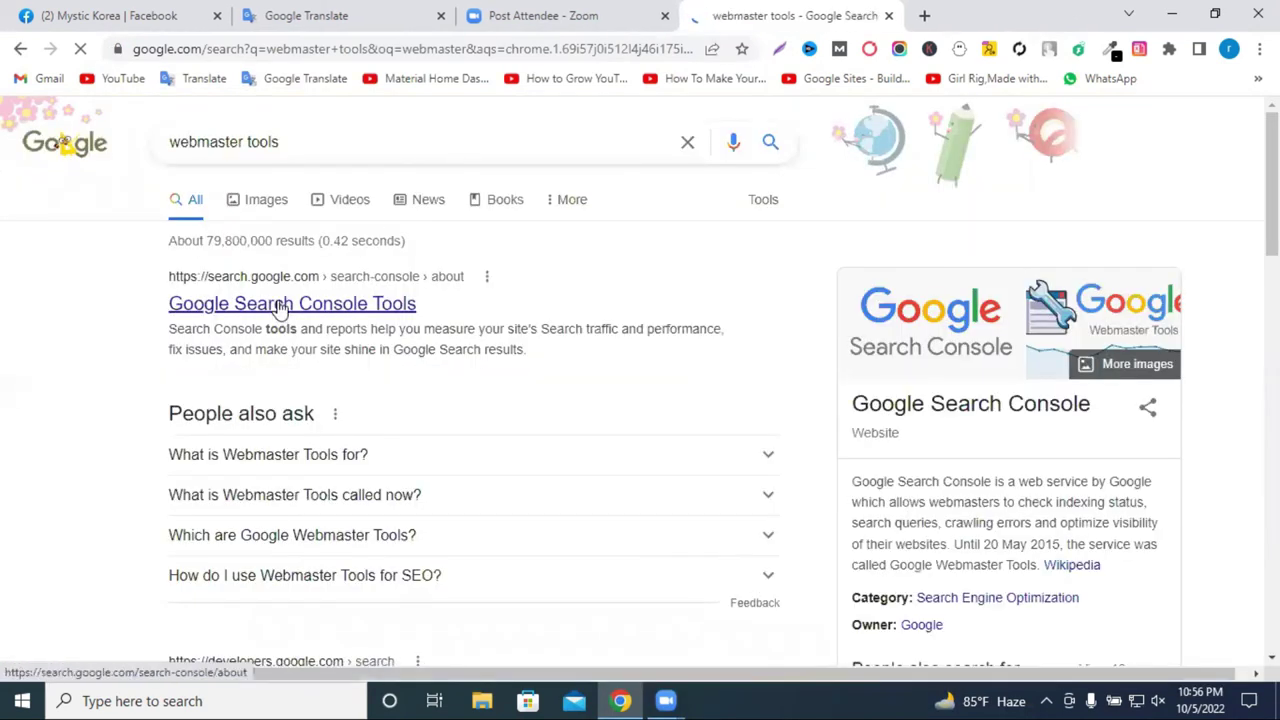
pyautogui.click(281, 309)
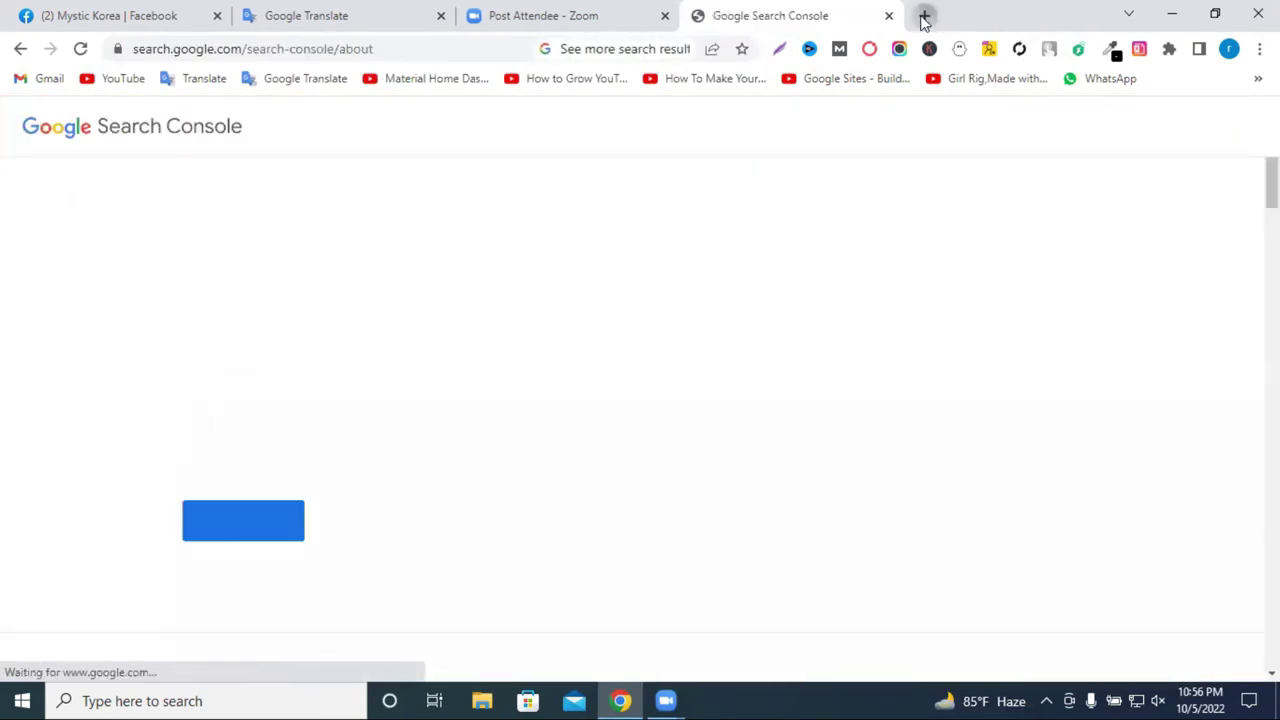
pyautogui.click(925, 15)
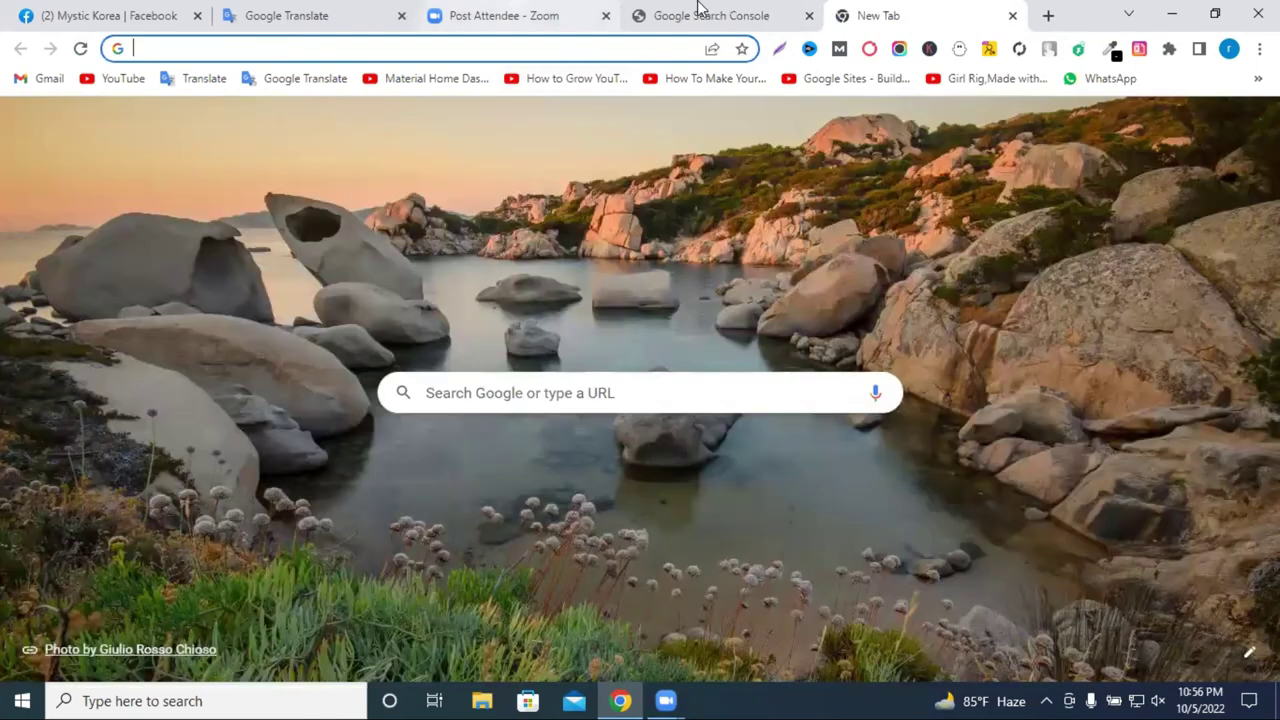
pyautogui.click(703, 10)
pyautogui.click(268, 517)
pyautogui.click(862, 12)
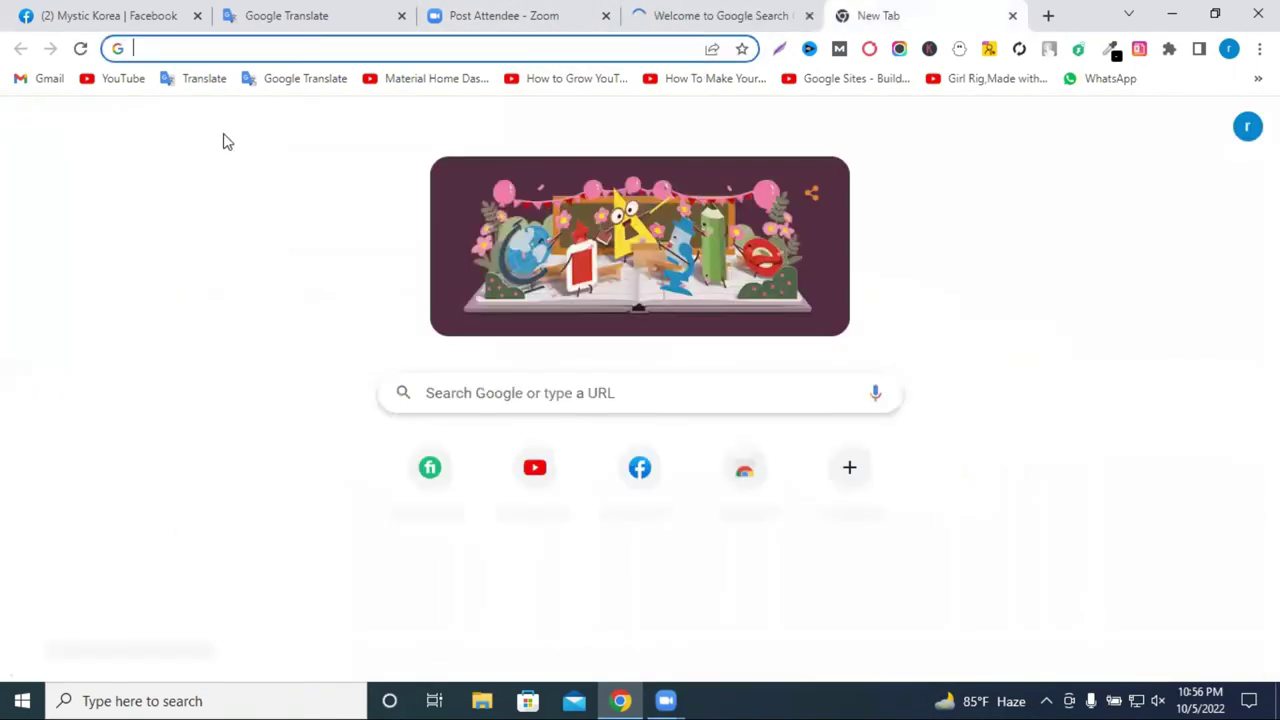
pyautogui.click(178, 49)
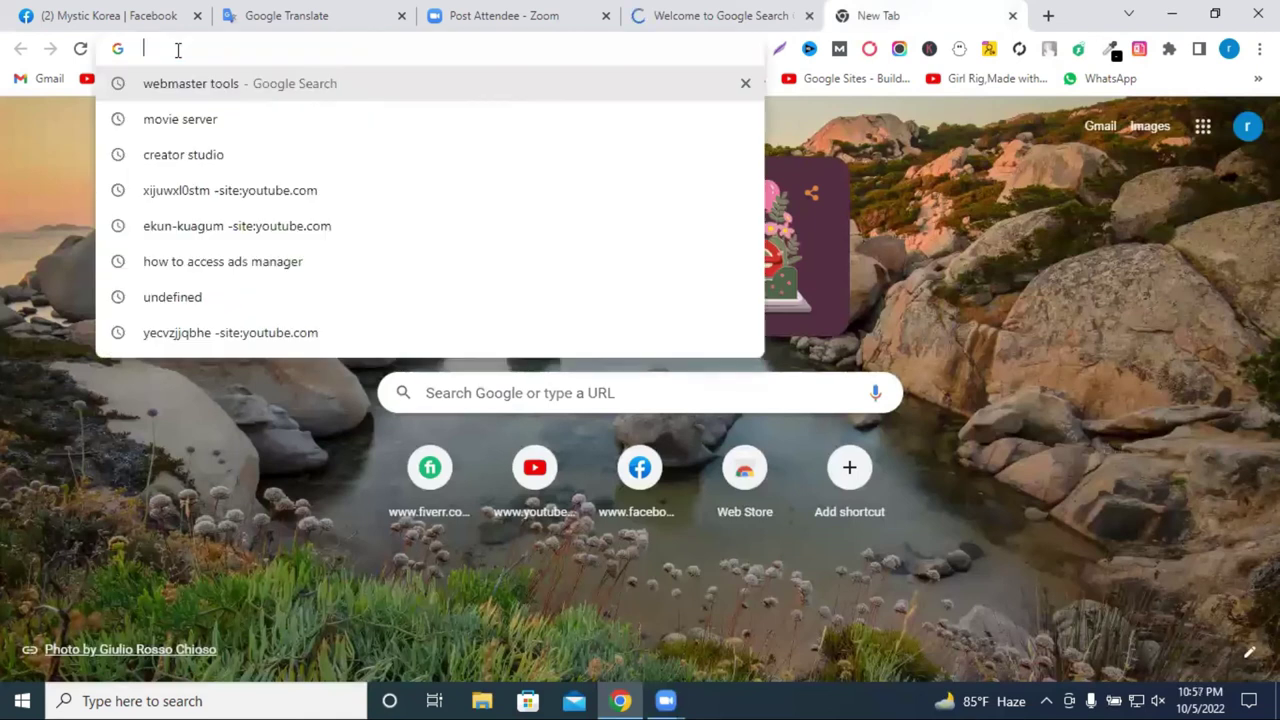
pyautogui.write('gazariafreelancingit.com')
pyautogui.tripleClick(178, 50)
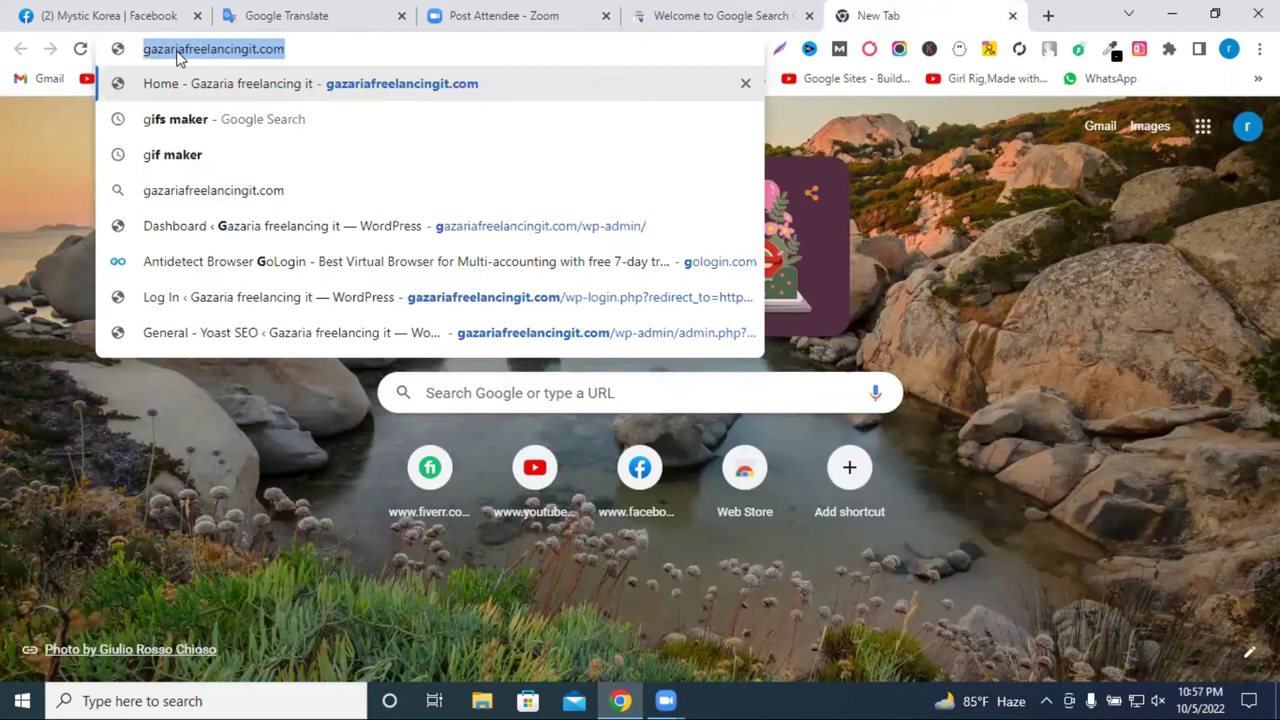
pyautogui.rightClick(343, 45)
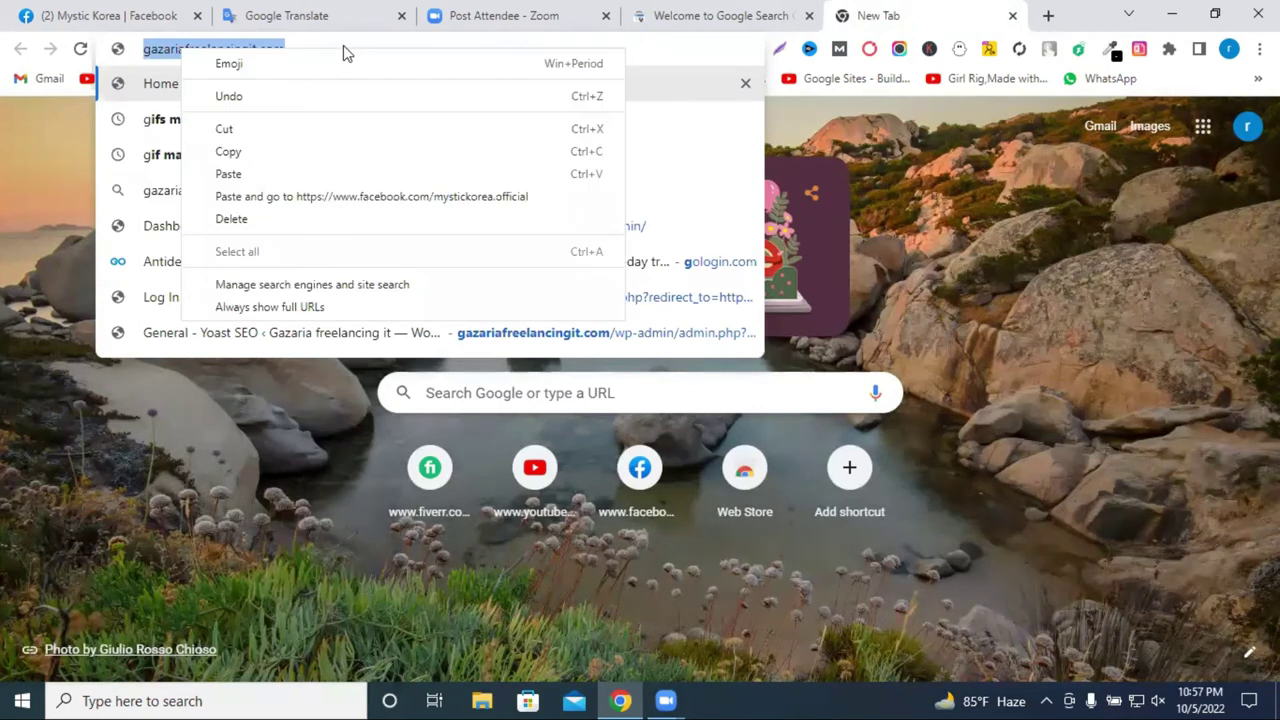
pyautogui.click(344, 45)
pyautogui.write('/')
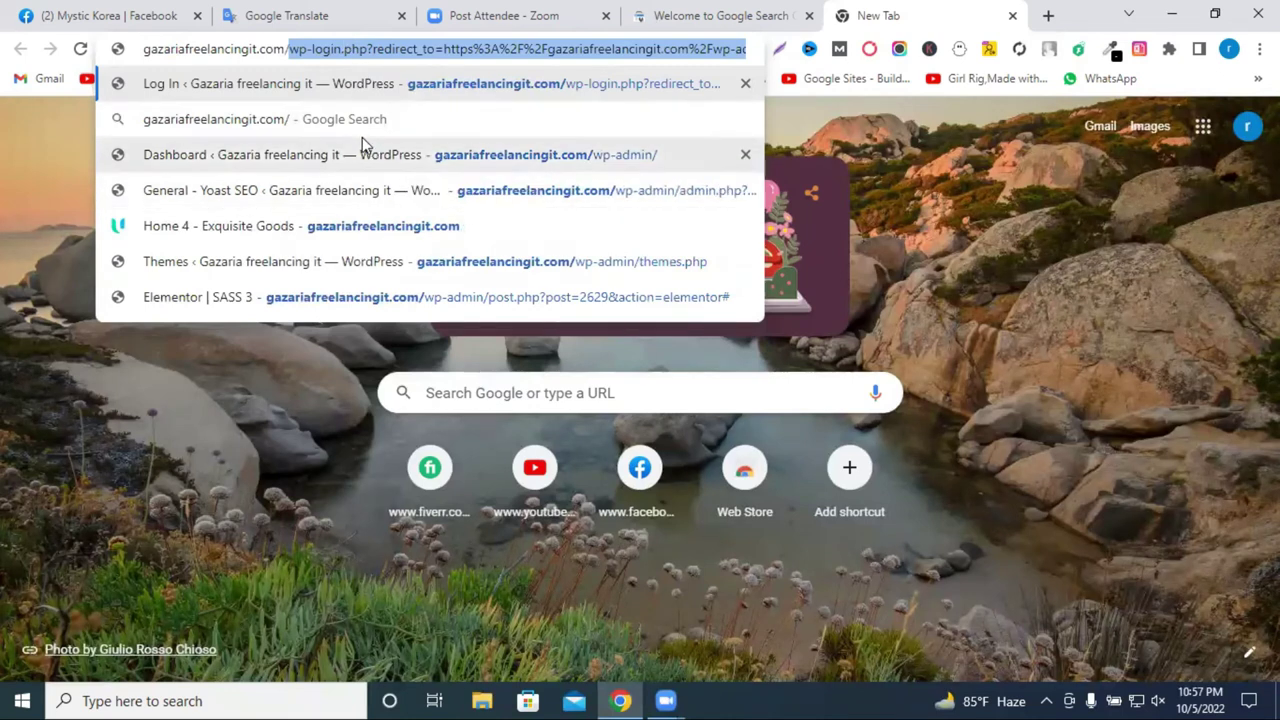
pyautogui.write('c')
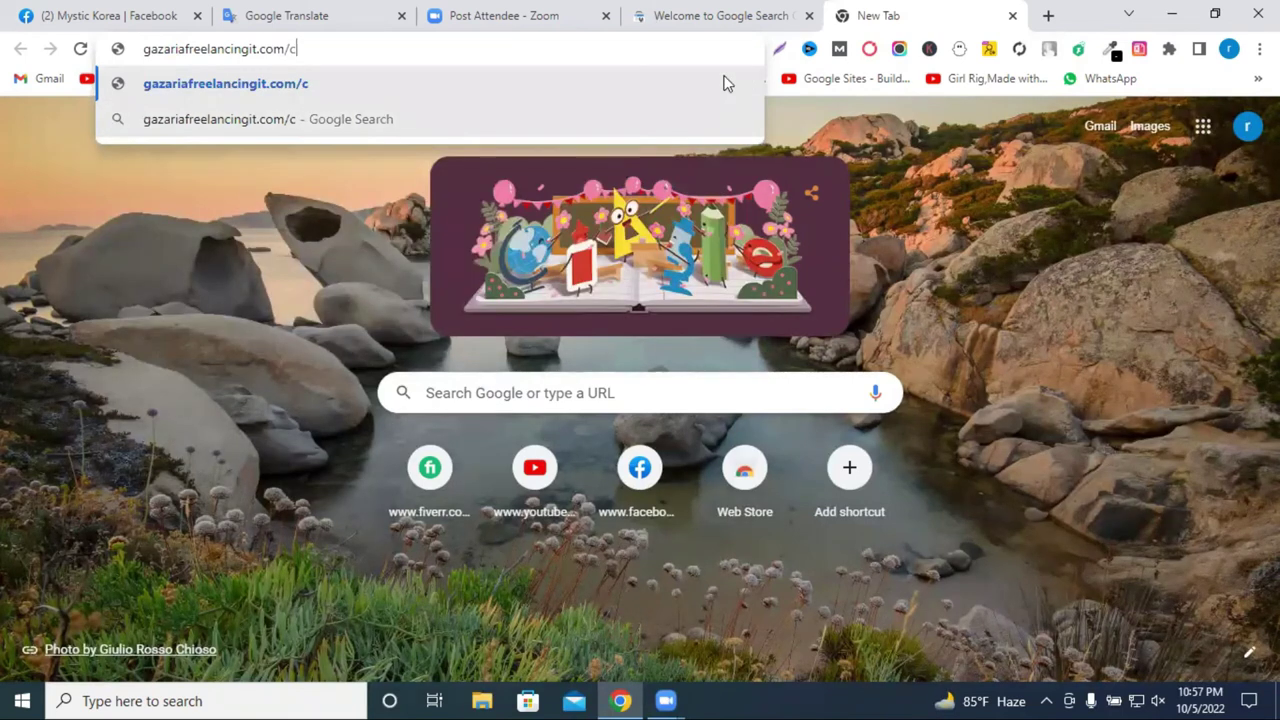
pyautogui.click(307, 42)
pyautogui.hotkey('shift', 'Left')
pyautogui.press('BackSpace')
pyautogui.press('BackSpace')
pyautogui.press('BackSpace')
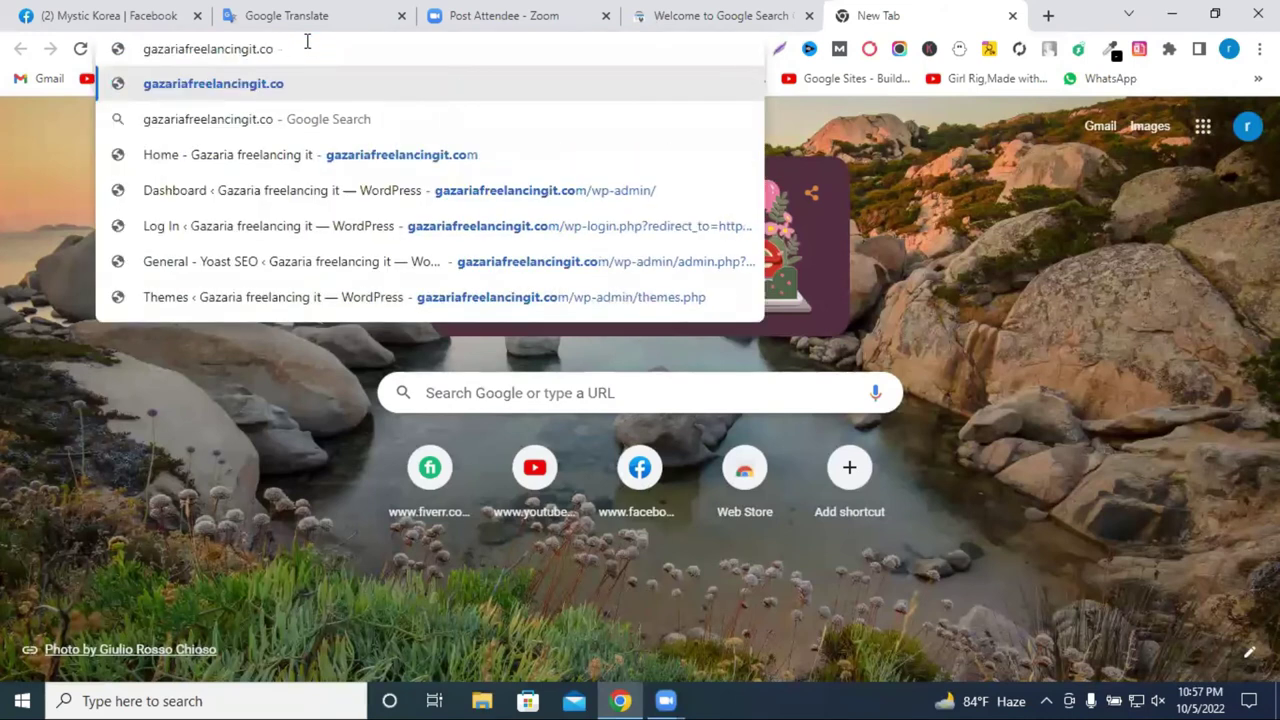
pyautogui.press('BackSpace')
pyautogui.press('BackSpace')
pyautogui.press('BackSpace')
pyautogui.press('BackSpace')
pyautogui.press('BackSpace')
pyautogui.press('BackSpace')
pyautogui.press('BackSpace')
pyautogui.press('BackSpace')
pyautogui.press('BackSpace')
pyautogui.press('BackSpace')
pyautogui.press('BackSpace')
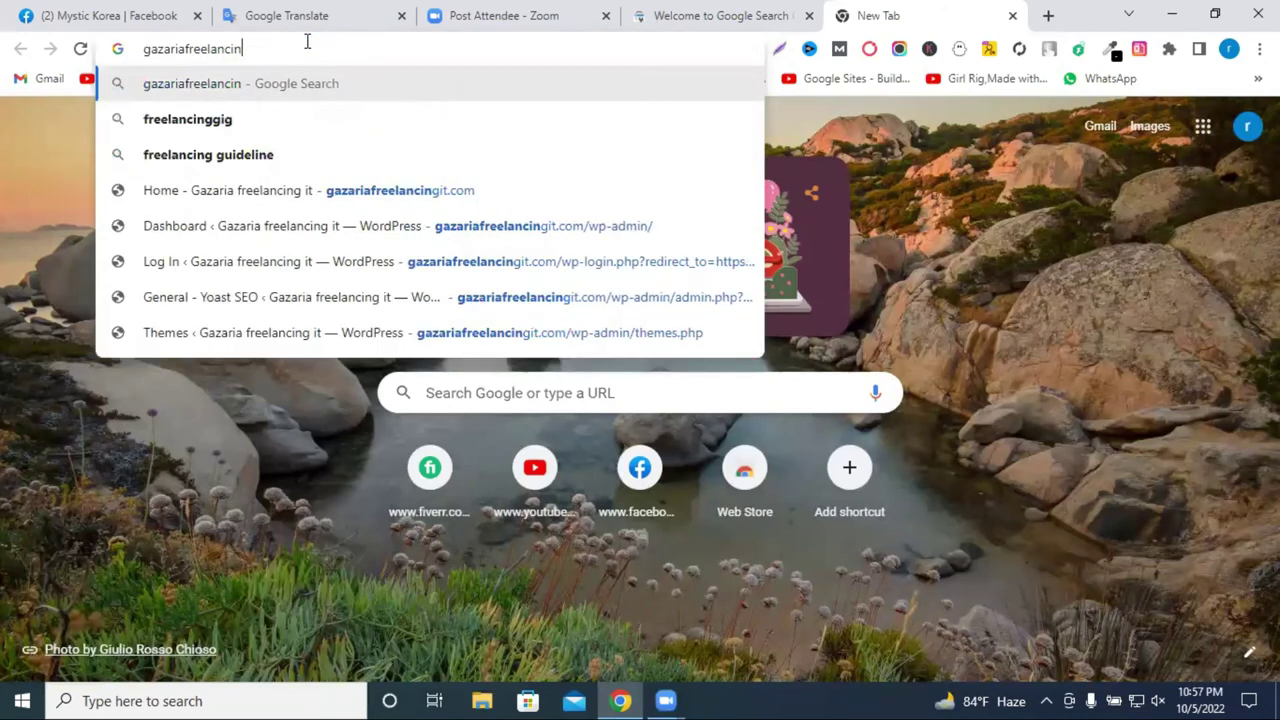
pyautogui.press('BackSpace')
pyautogui.press('BackSpace')
pyautogui.press('BackSpace')
pyautogui.press('BackSpace')
pyautogui.press('BackSpace')
pyautogui.press('BackSpace')
pyautogui.press('BackSpace')
pyautogui.press('BackSpace')
pyautogui.press('BackSpace')
pyautogui.press('BackSpace')
pyautogui.press('BackSpace')
pyautogui.press('BackSpace')
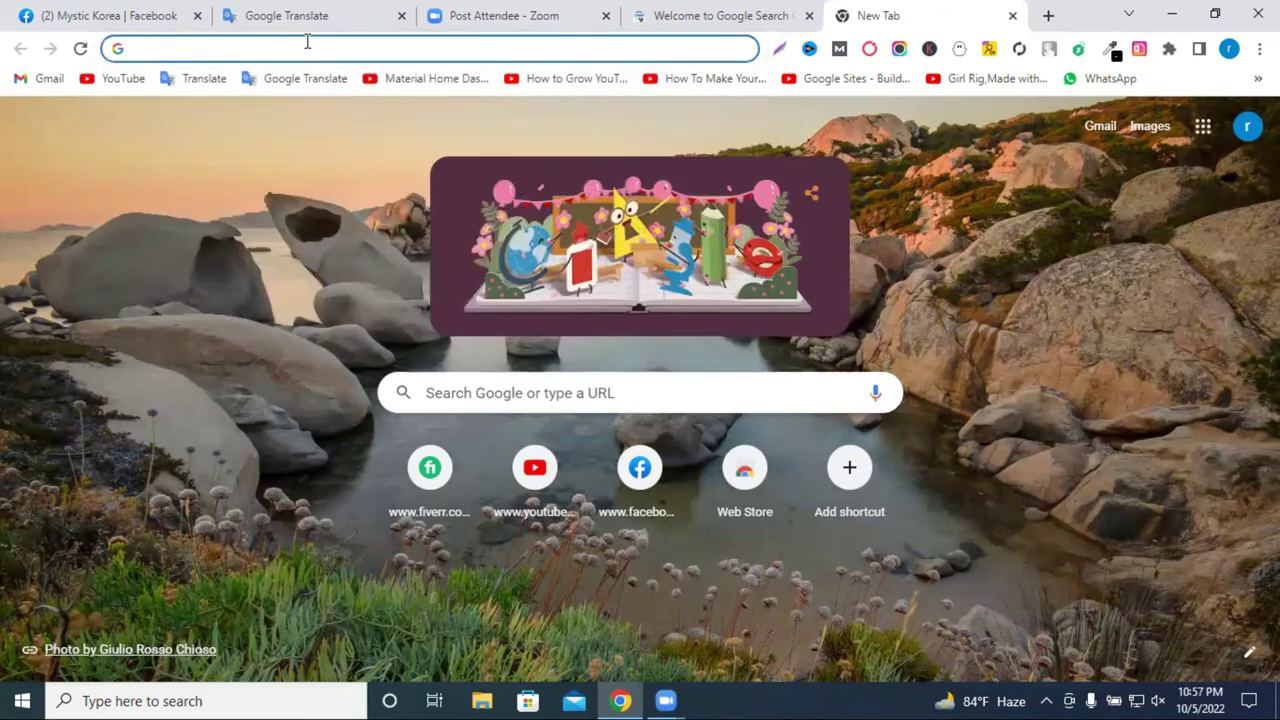
# Step: Open the hosting account's cPanel login page in the empty tab and check that Search Console's welcome page has loaded
pyautogui.write('c')
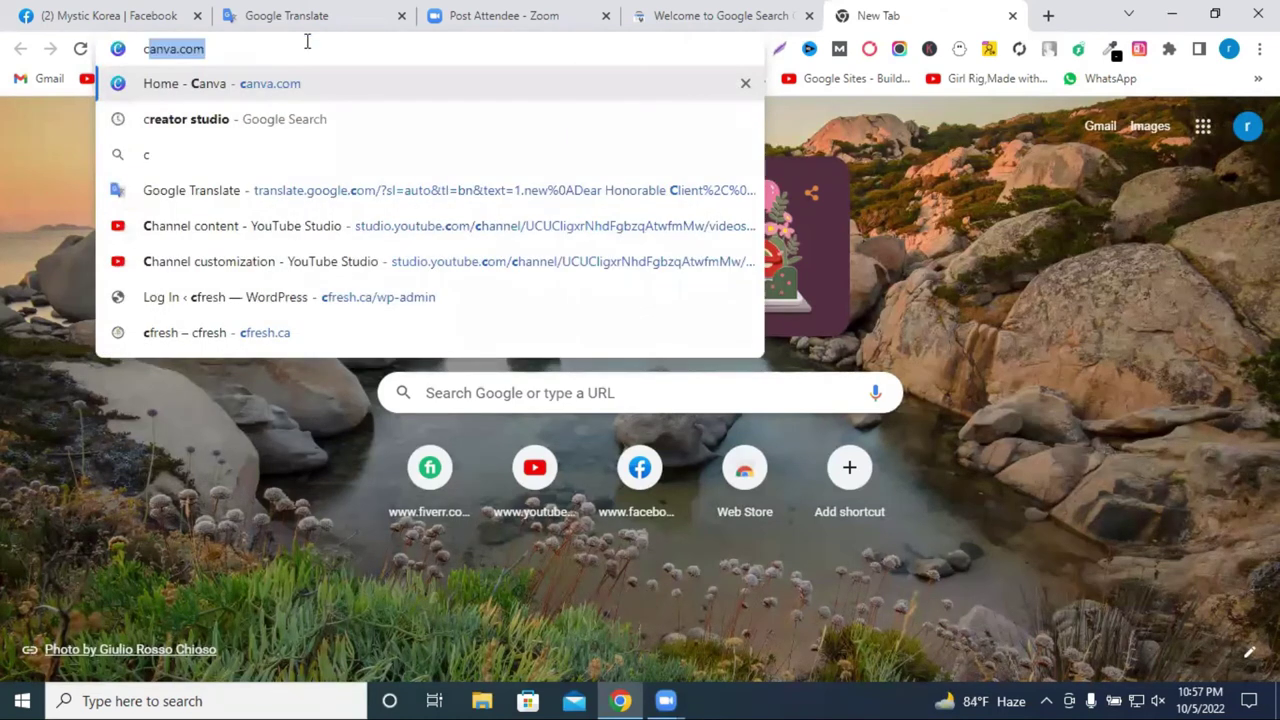
pyautogui.write('p')
pyautogui.click(257, 238)
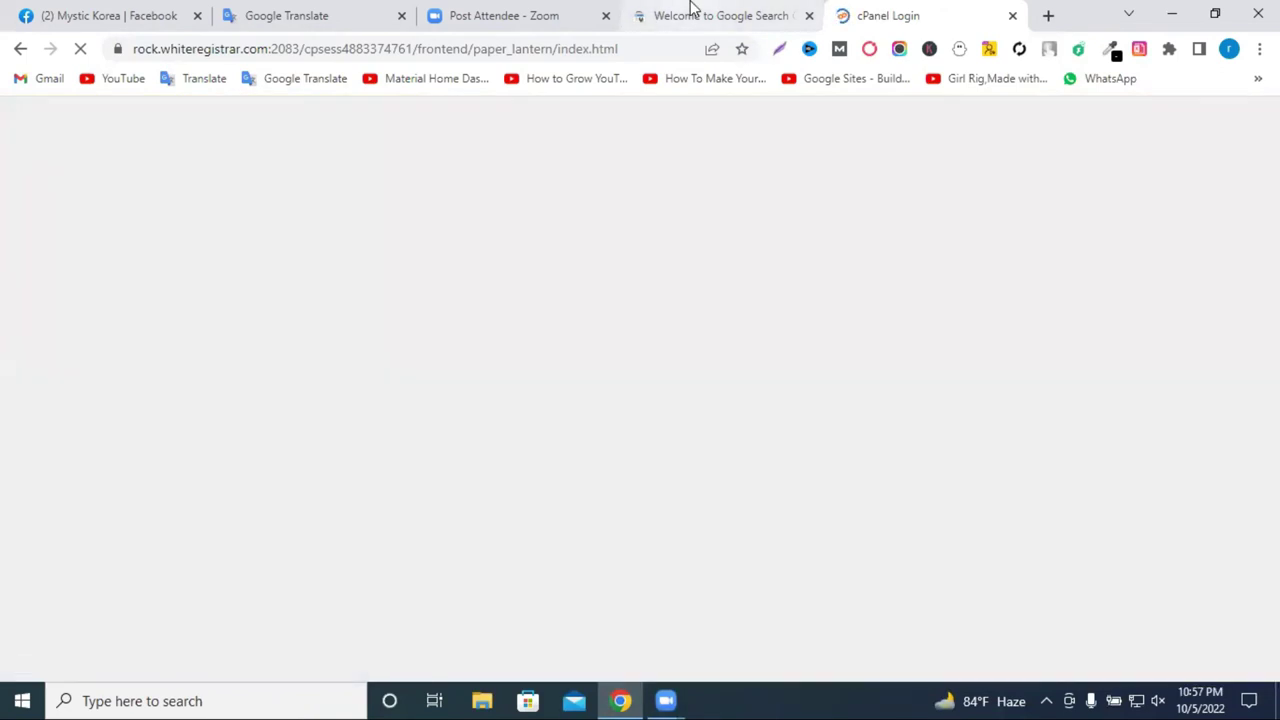
pyautogui.click(695, 12)
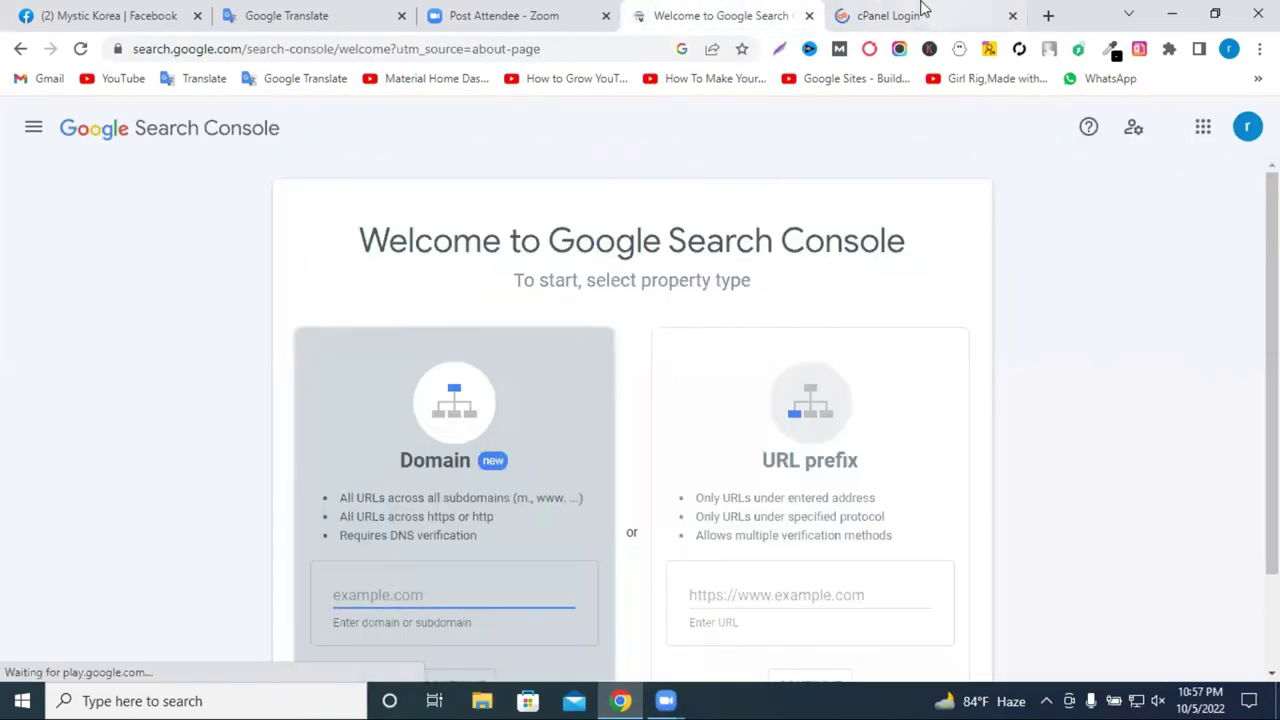
pyautogui.click(900, 12)
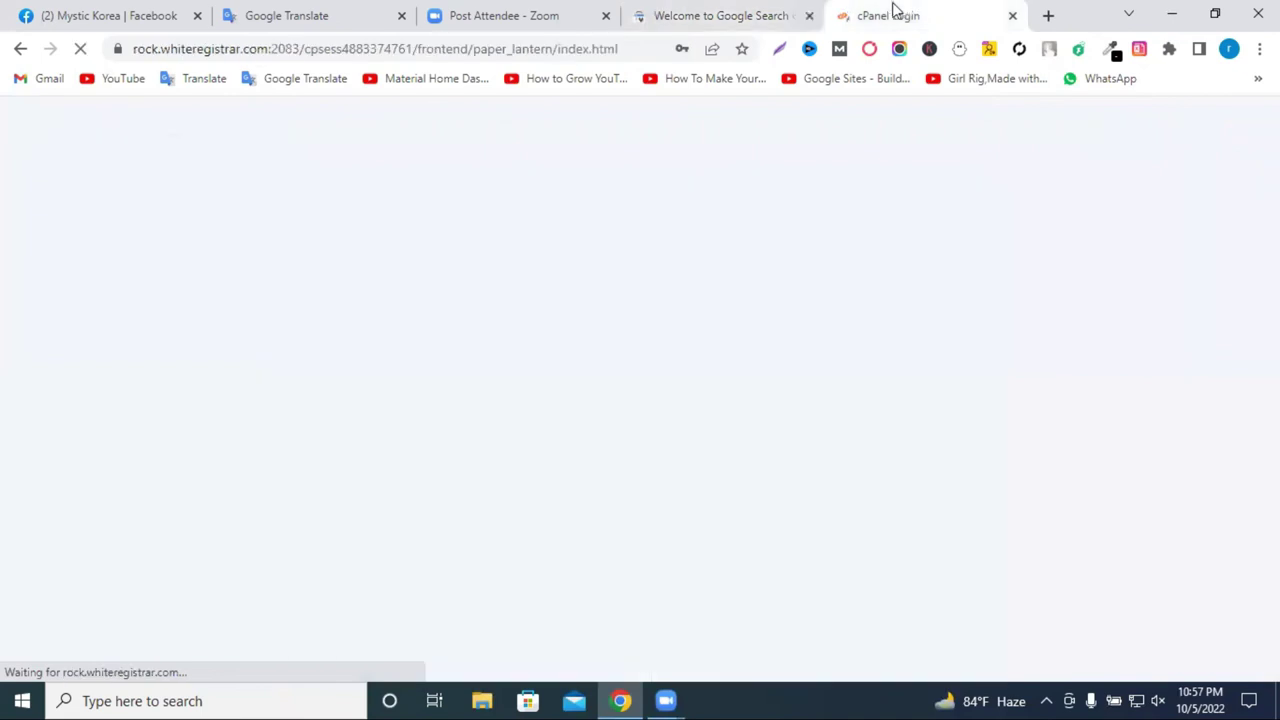
# Step: Enter gazariafreelancingit.com as the address in another new tab and copy it
pyautogui.click(1048, 15)
pyautogui.click(449, 57)
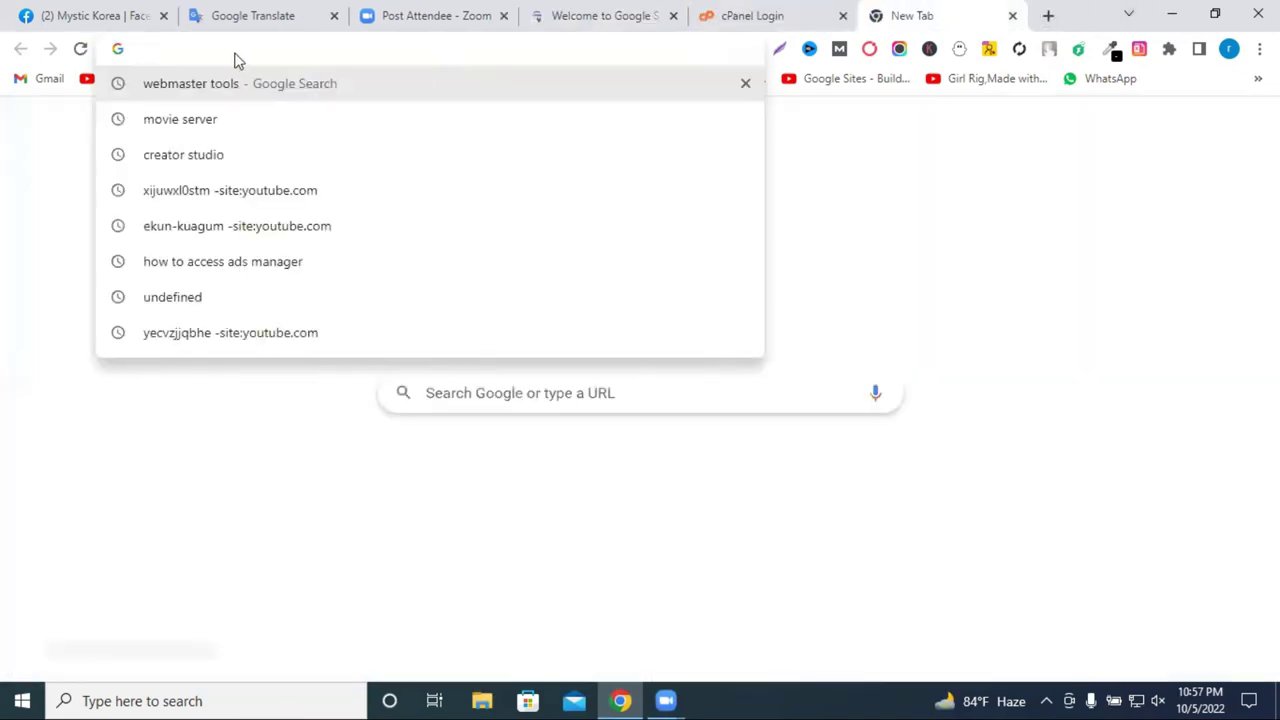
pyautogui.write('g')
pyautogui.rightClick(255, 55)
pyautogui.press('Escape')
pyautogui.rightClick(206, 48)
pyautogui.press('Escape')
pyautogui.hotkey('shift', 'Left')
pyautogui.hotkey('shift', 'Left')
pyautogui.hotkey('shift', 'Left')
pyautogui.hotkey('shift', 'Left')
pyautogui.click(286, 48)
pyautogui.rightClick(286, 48)
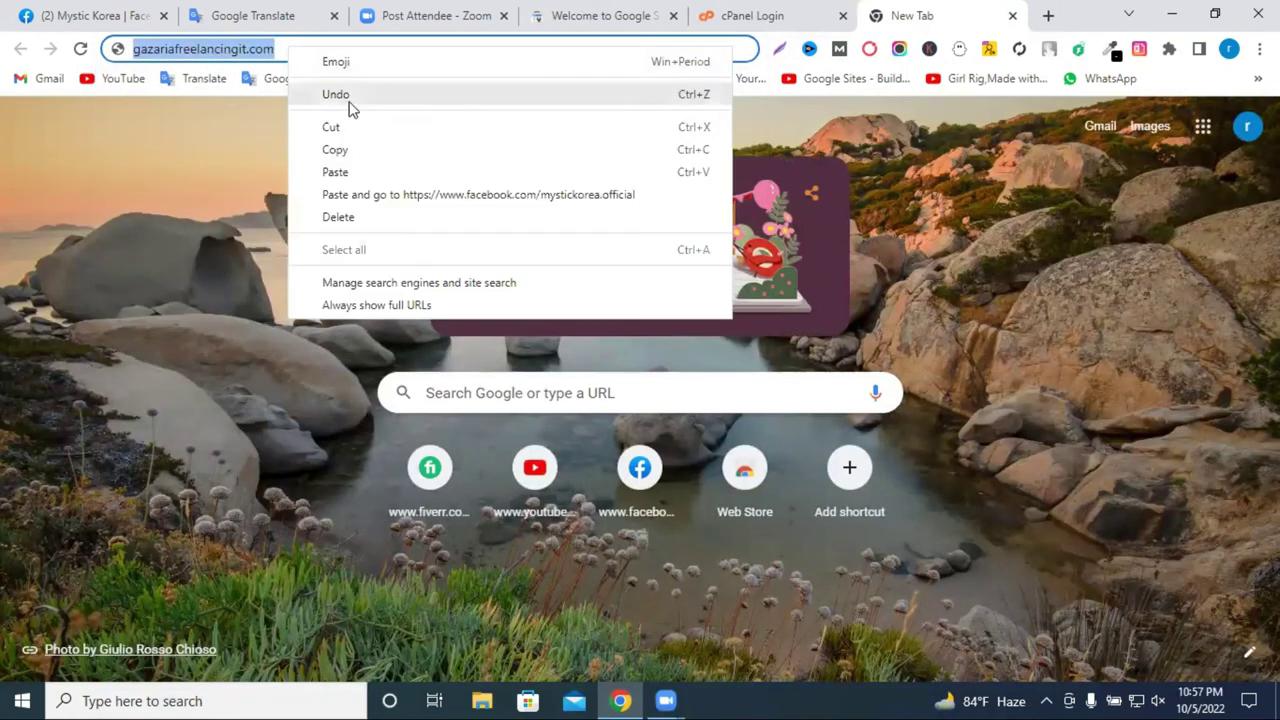
pyautogui.click(394, 152)
# Step: Log in to cPanel with the prefilled account credentials
pyautogui.click(729, 10)
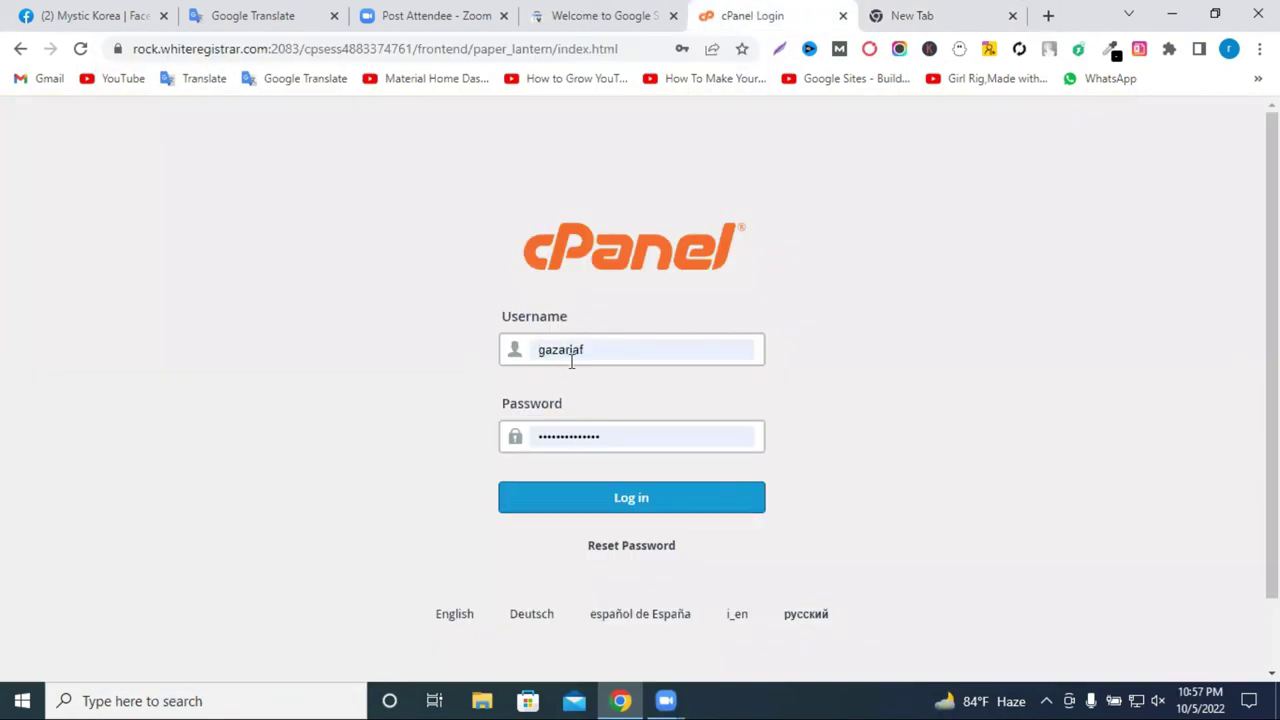
pyautogui.click(633, 500)
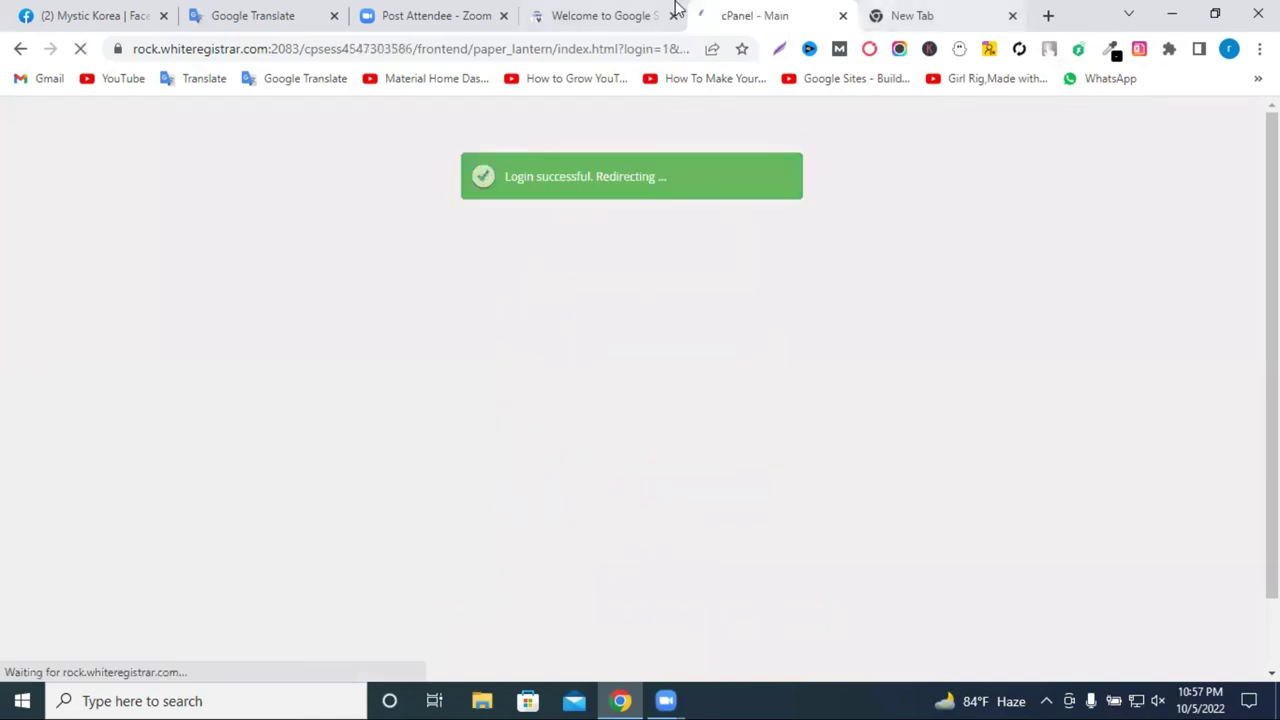
# Step: Try to use gazariafreelancingit.com without a protocol as the URL prefix property in Search Console
pyautogui.click(630, 15)
pyautogui.click(777, 594)
pyautogui.hotkey('ctrl', 'v')
pyautogui.scroll(-1, 828, 528)
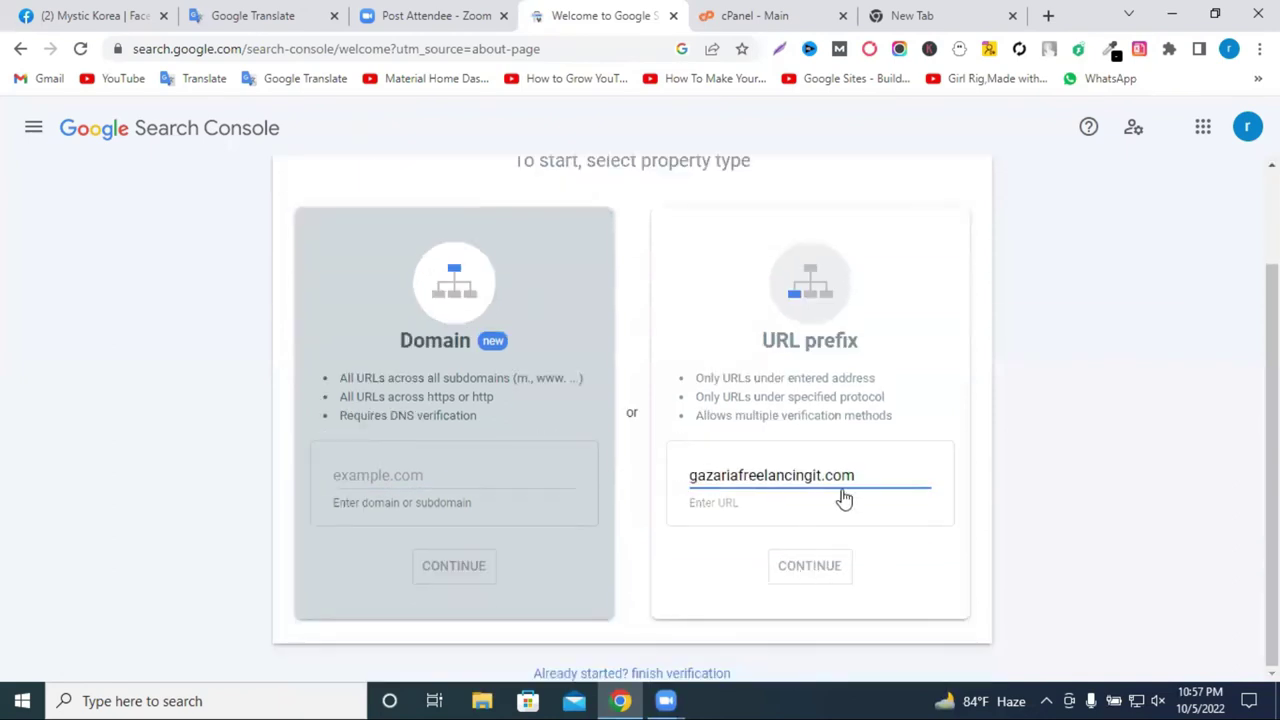
pyautogui.doubleClick(752, 475)
# Step: Load the gazariafreelancingit.com home page and copy its full https address
pyautogui.click(884, 12)
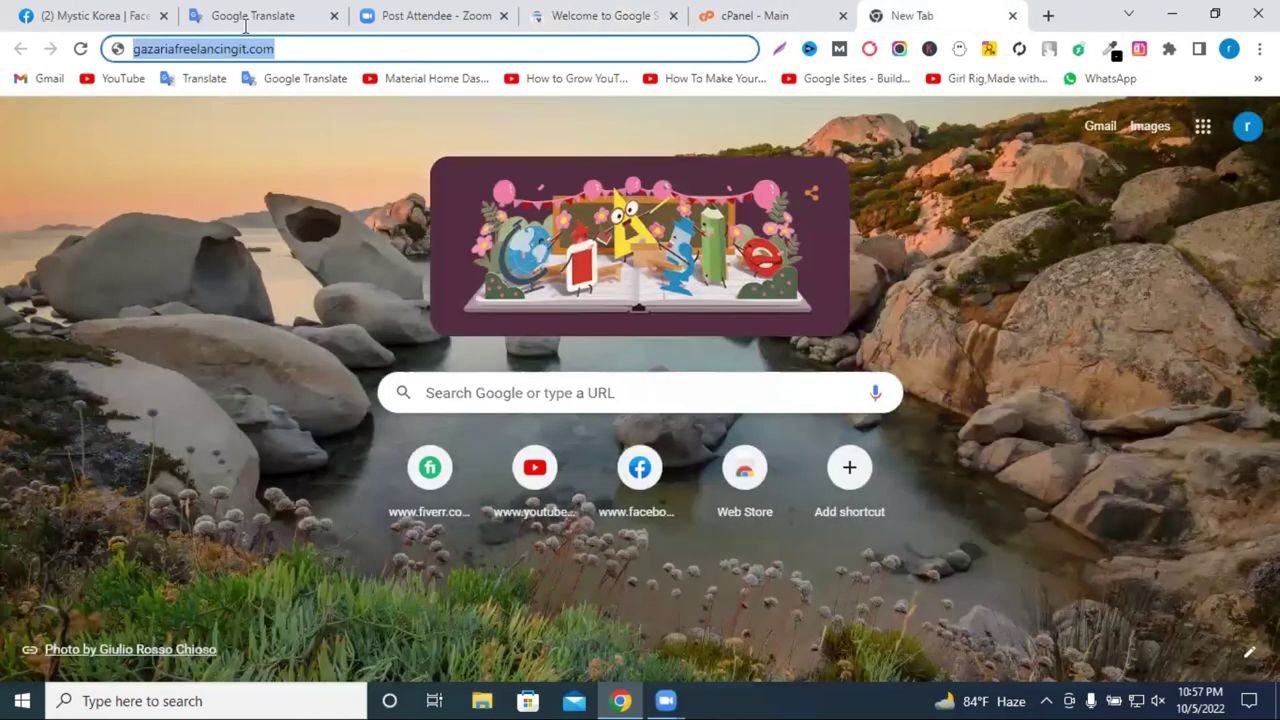
pyautogui.click(296, 56)
pyautogui.press('Return')
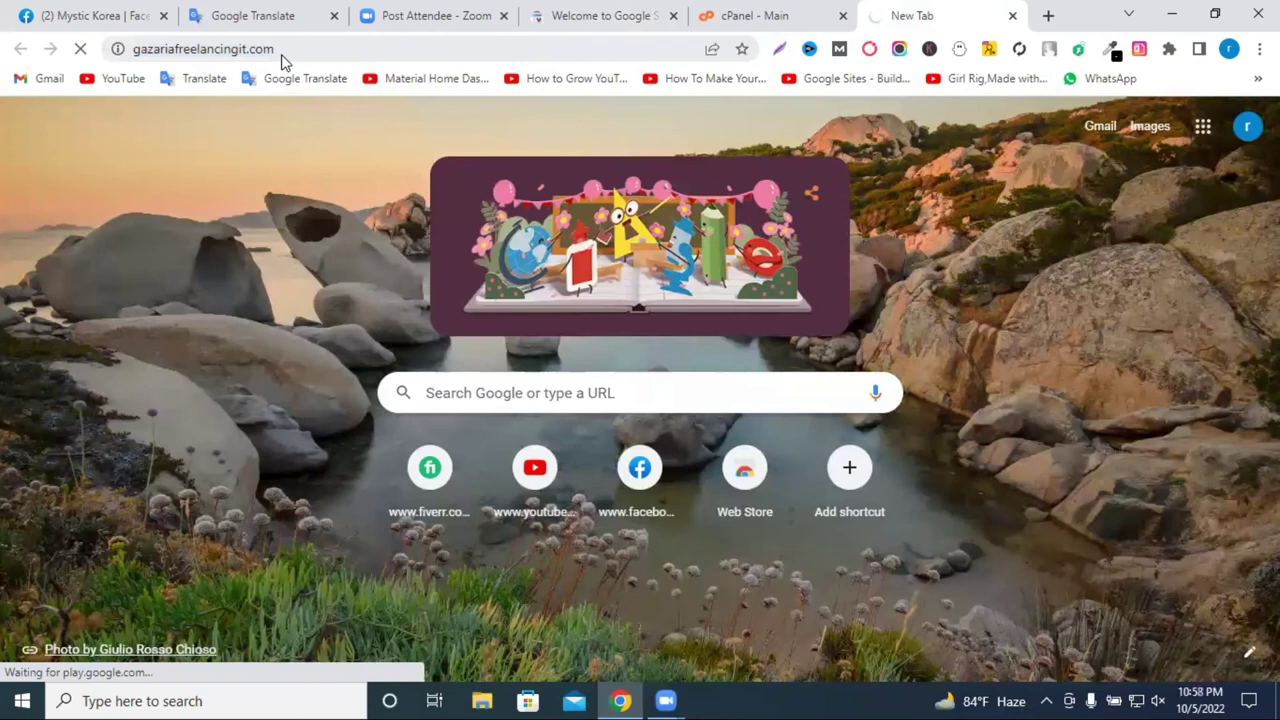
pyautogui.click(283, 58)
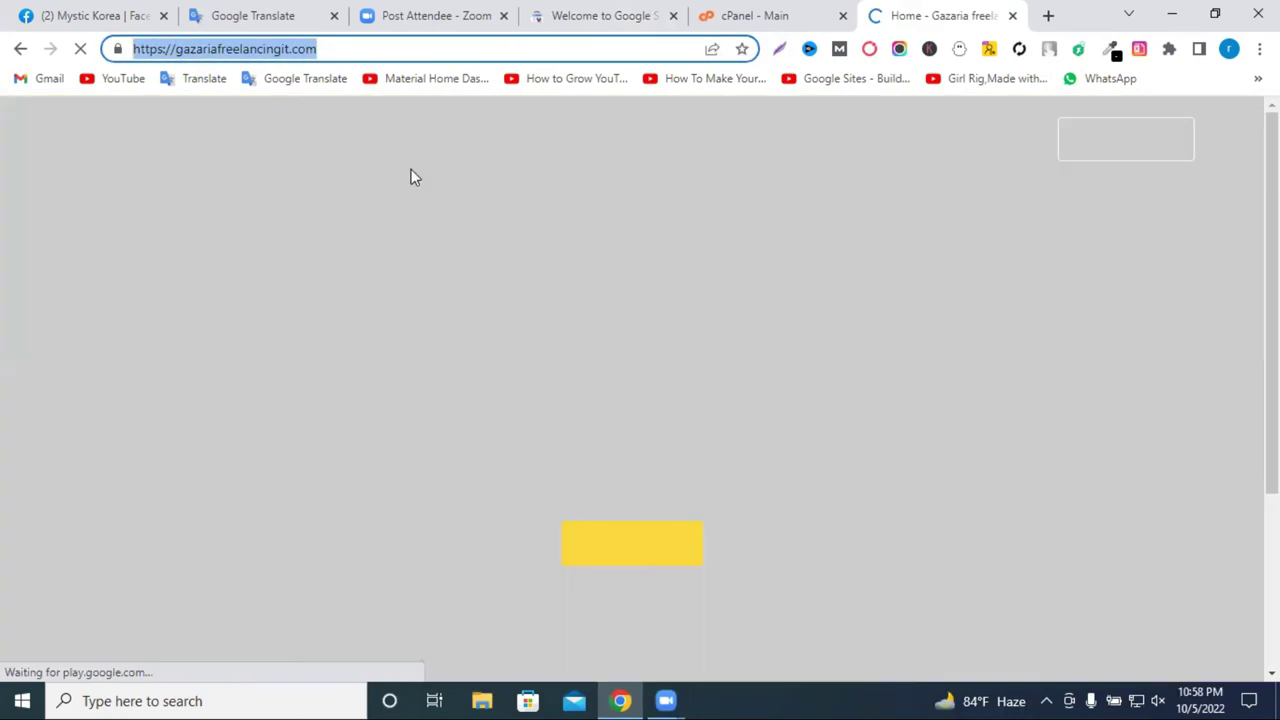
pyautogui.rightClick(283, 54)
pyautogui.click(408, 160)
pyautogui.hotkey('ctrl', 'shift', 'Tab')
pyautogui.hotkey('ctrl', 'shift', 'Tab')
pyautogui.click(776, 481)
pyautogui.hotkey('ctrl', 'v')
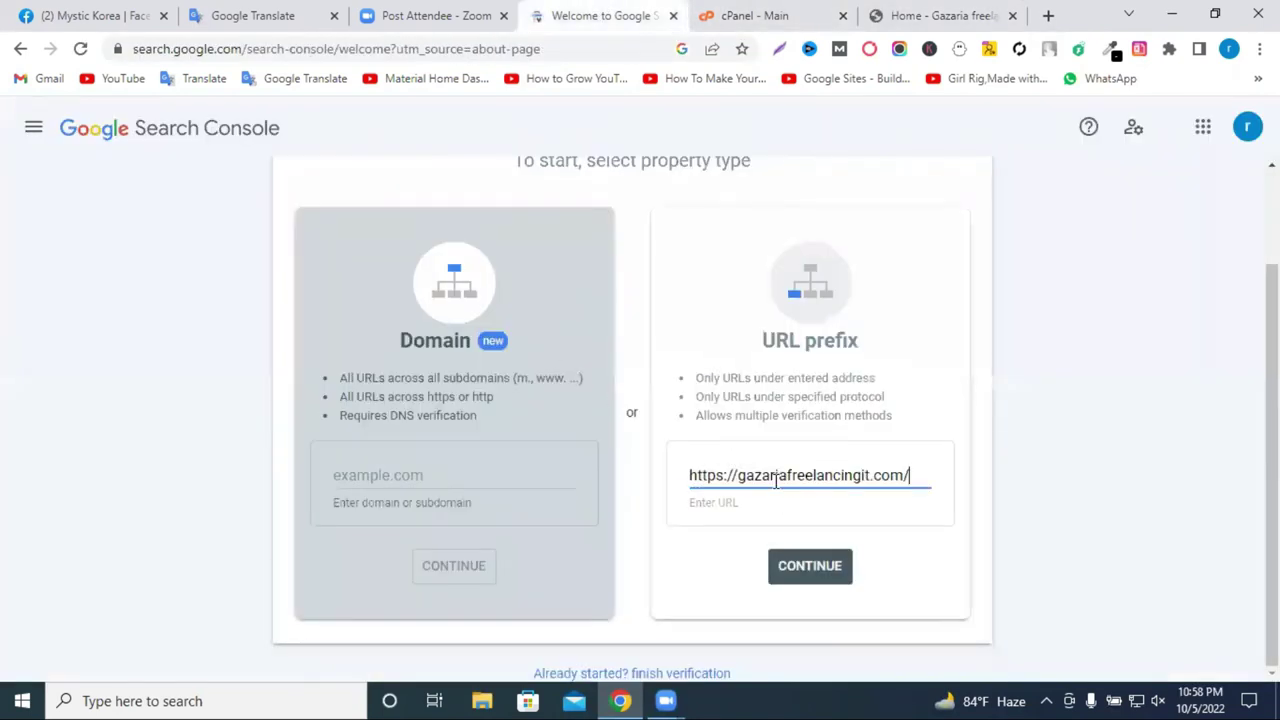
pyautogui.click(825, 566)
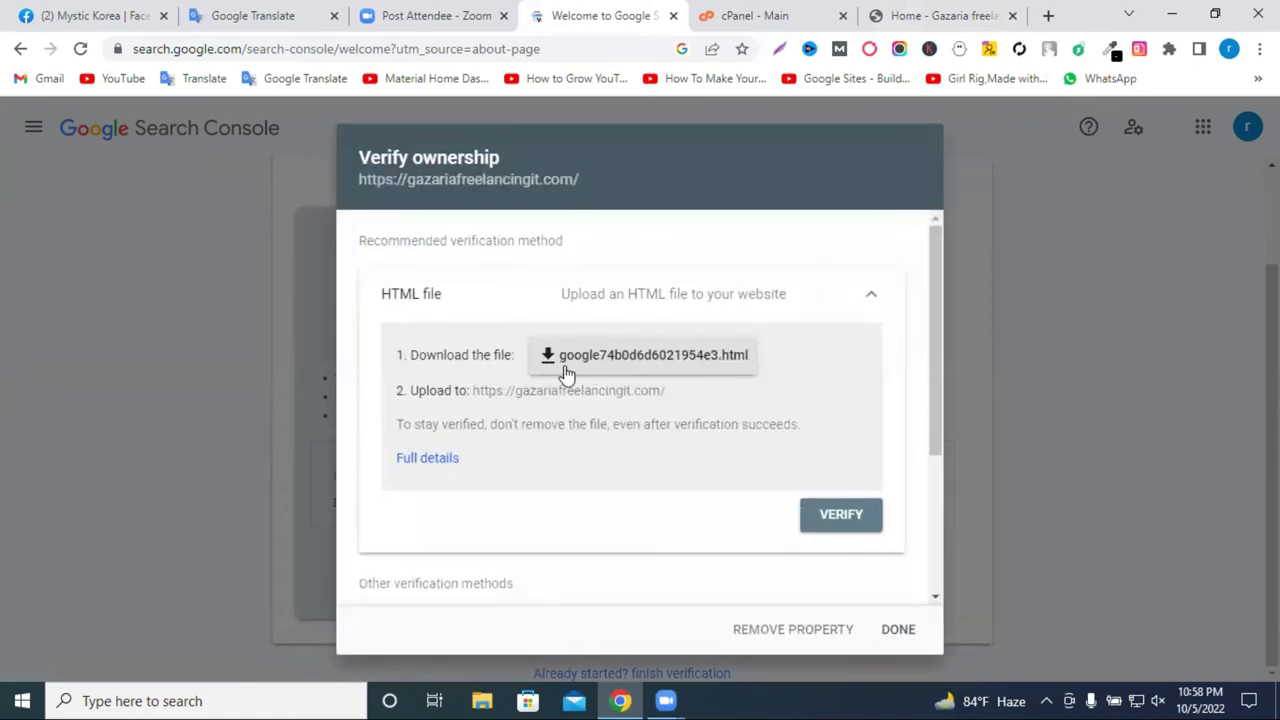
pyautogui.scroll(-2, 522, 470)
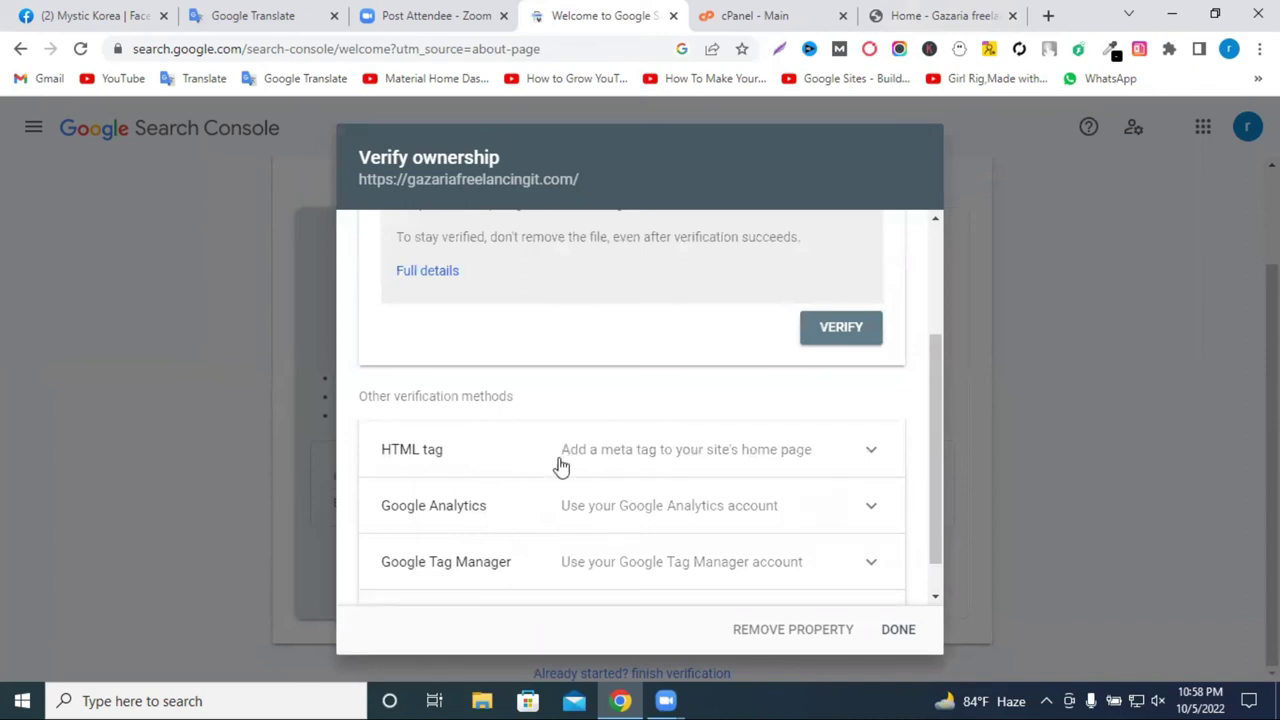
pyautogui.scroll(2, 565, 463)
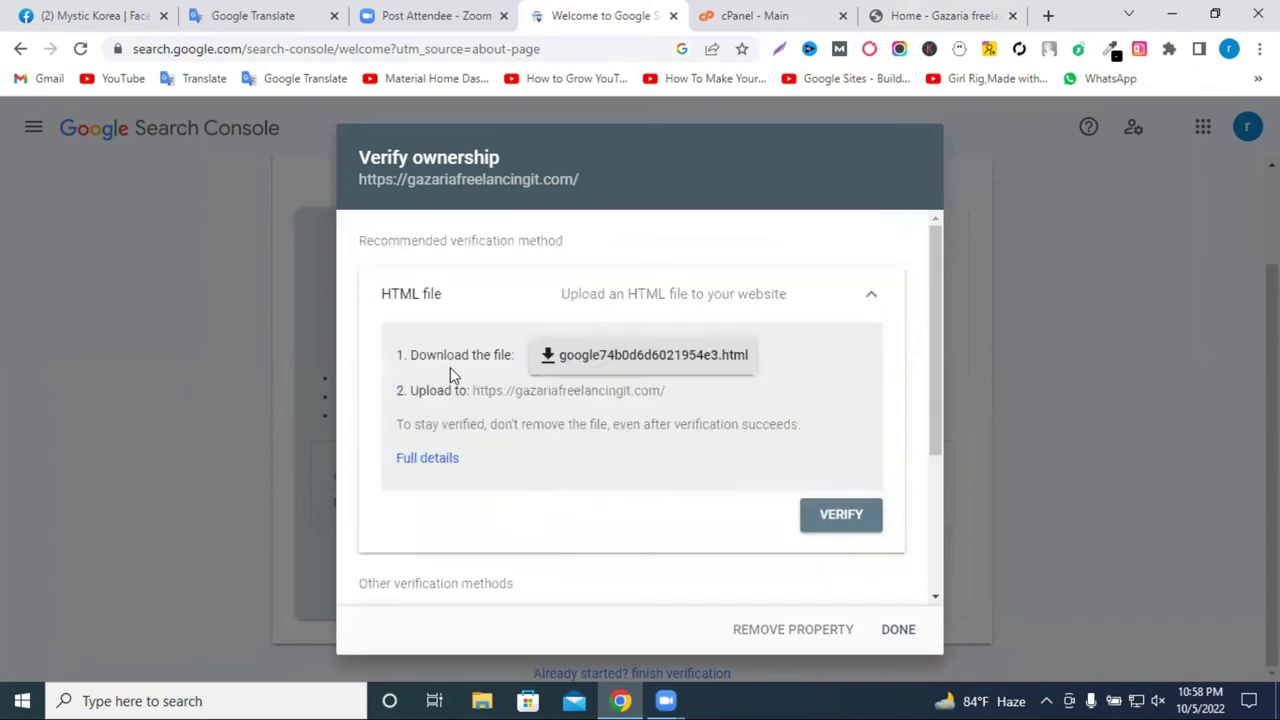
pyautogui.click(615, 366)
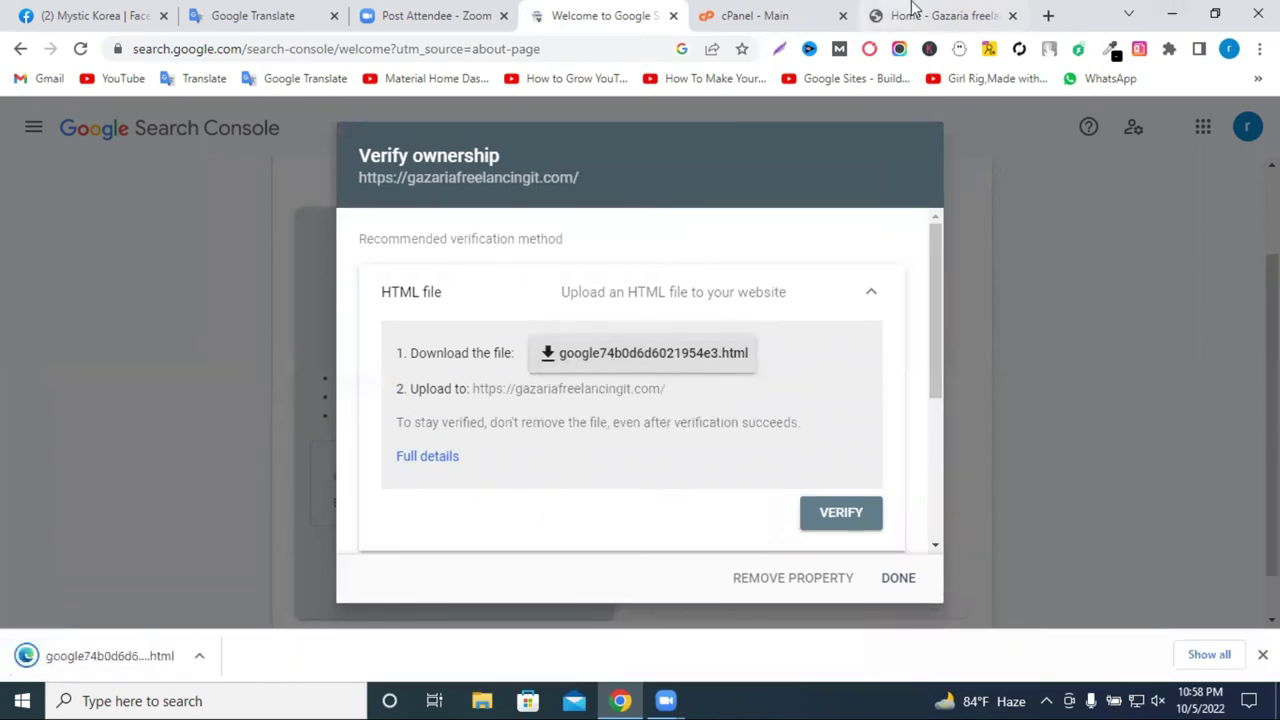
# Step: Switch to cPanel, open its File Manager and go into the public_html folder
pyautogui.click(755, 15)
pyautogui.scroll(-3, 304, 379)
pyautogui.middleClick(237, 400)
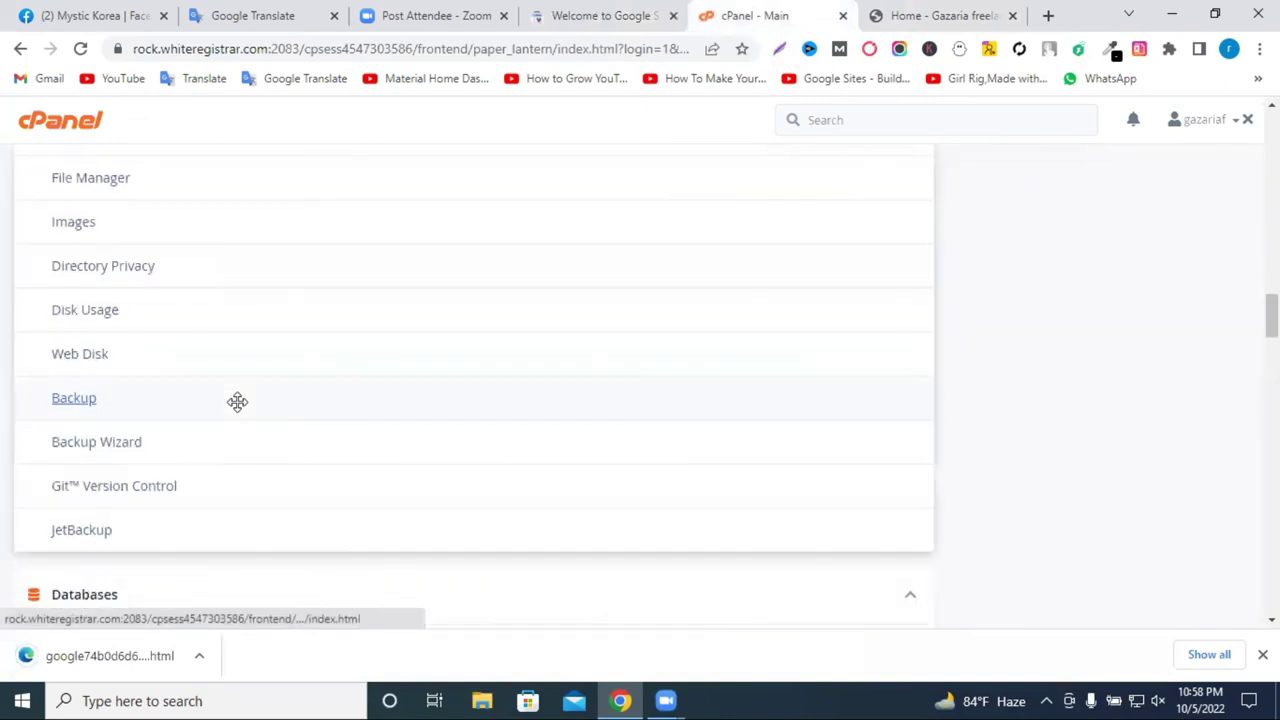
pyautogui.scroll(-4, 151, 403)
pyautogui.scroll(3, 153, 300)
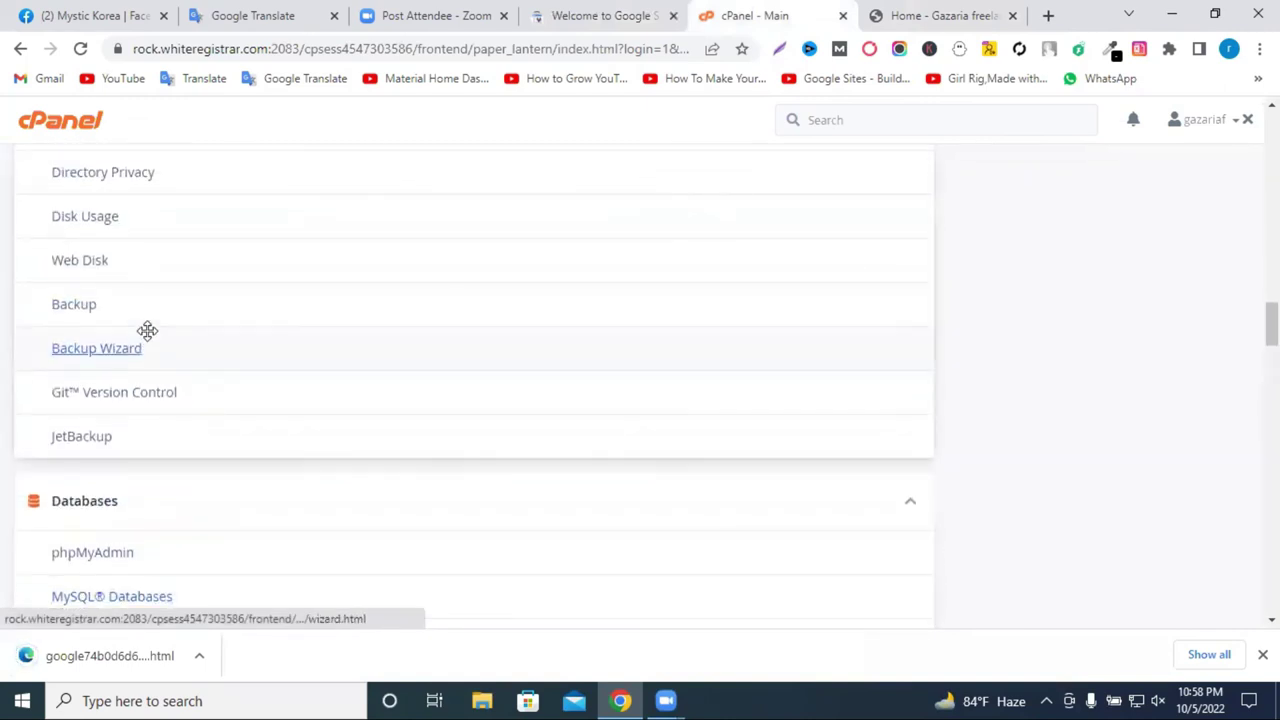
pyautogui.scroll(3, 146, 331)
pyautogui.click(106, 380)
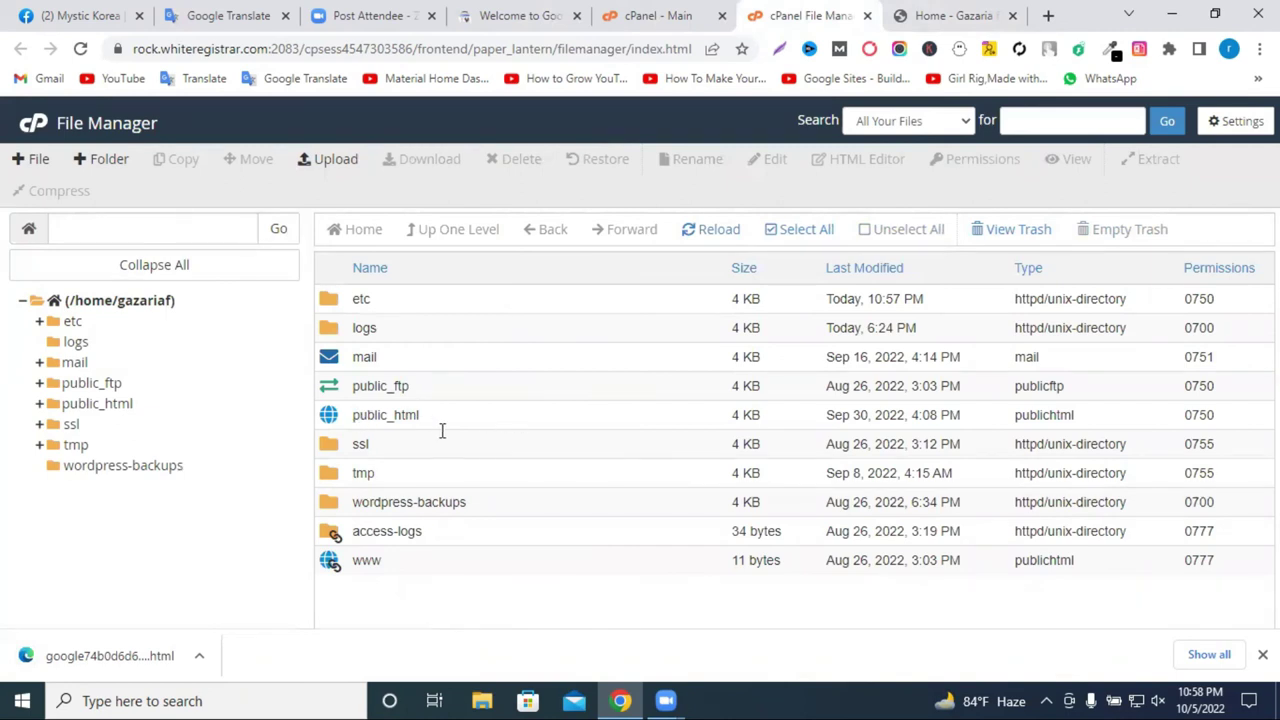
pyautogui.doubleClick(478, 415)
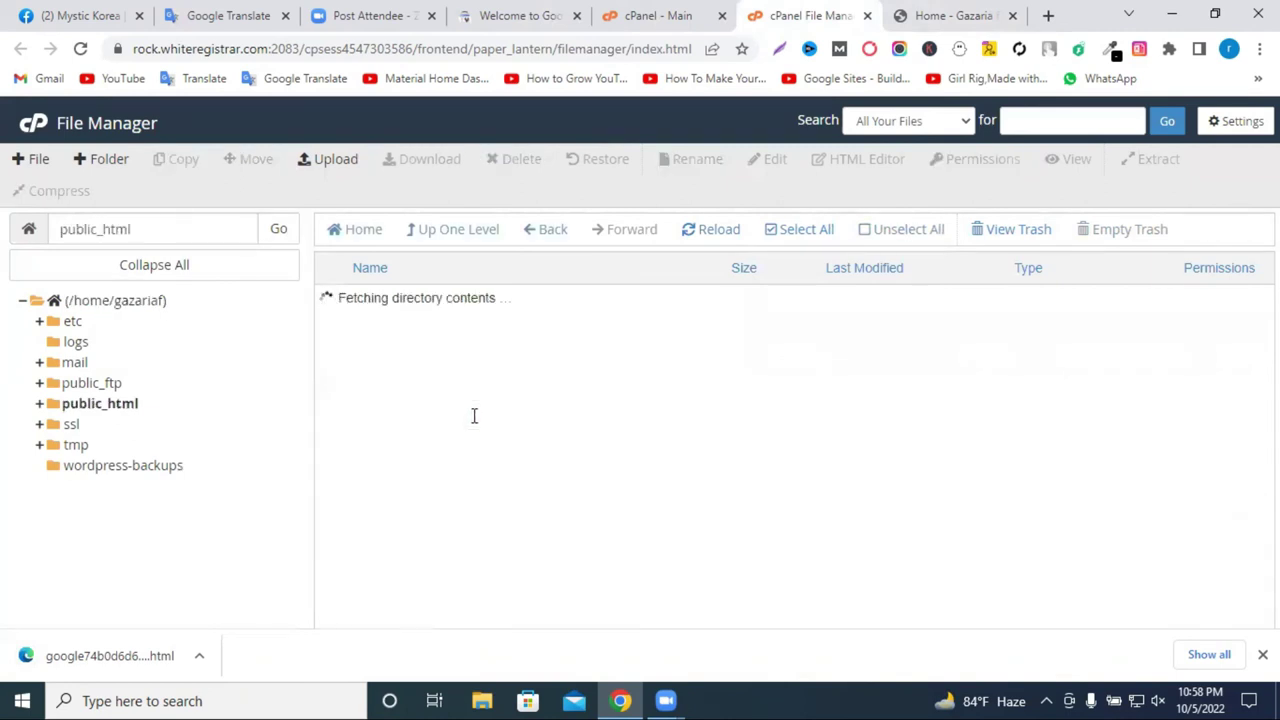
# Step: Upload the HTML verification file from Downloads to public_html, return to the folder and select the uploaded file
pyautogui.click(325, 163)
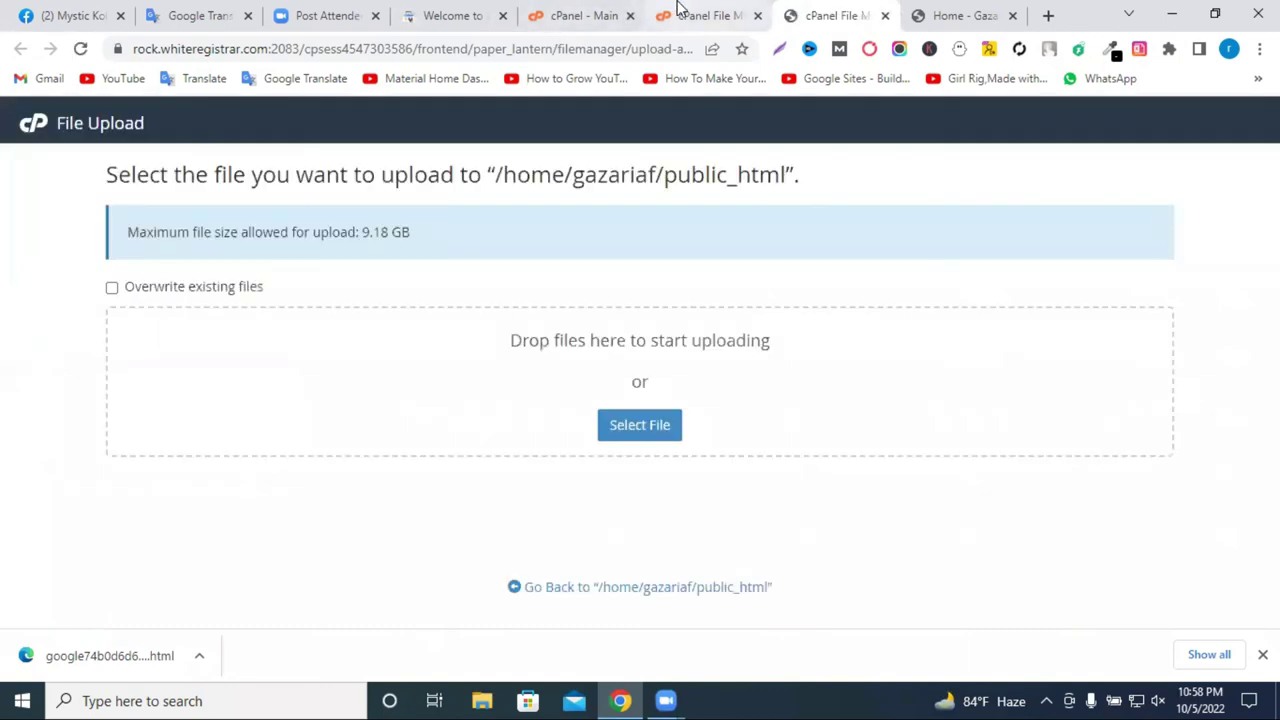
pyautogui.click(624, 430)
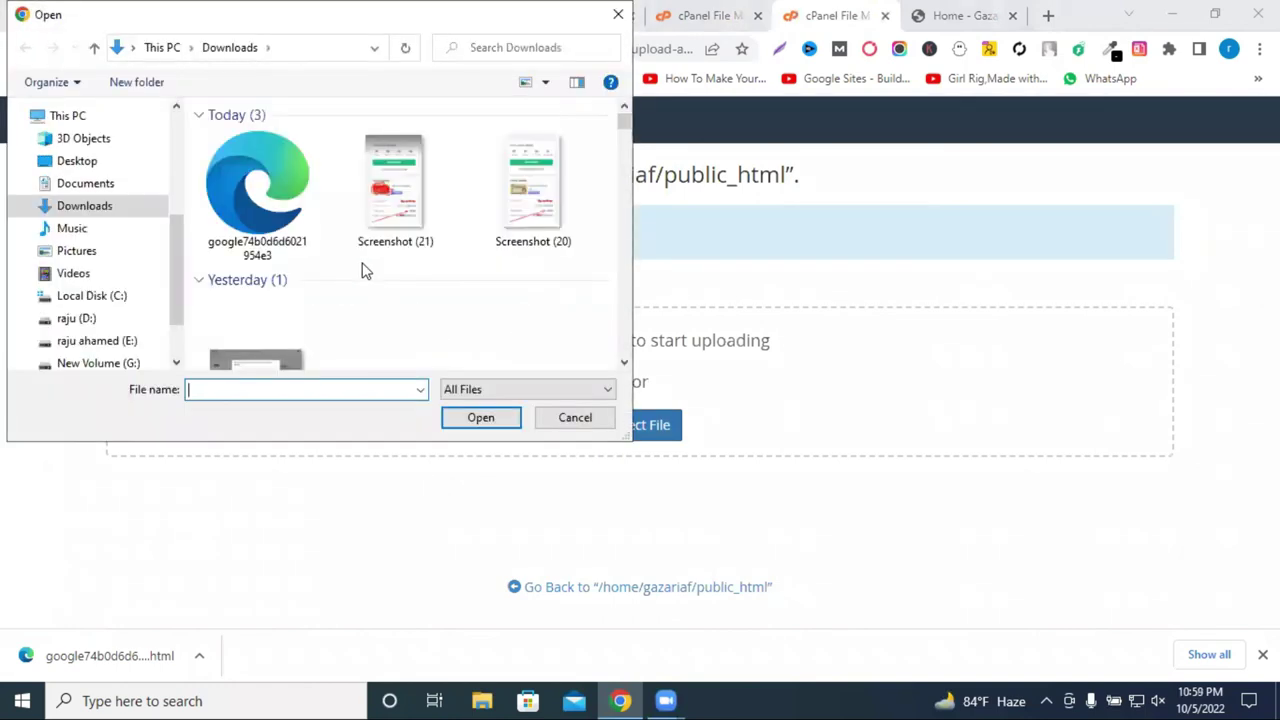
pyautogui.click(252, 205)
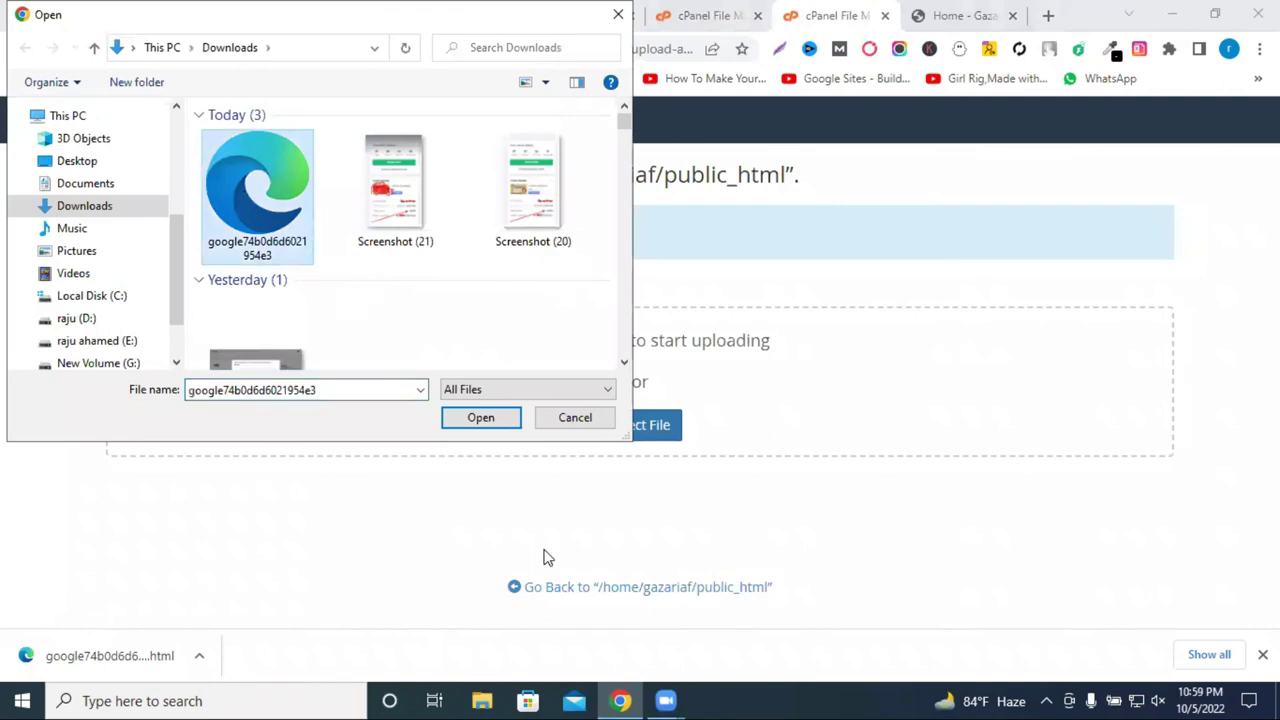
pyautogui.click(479, 420)
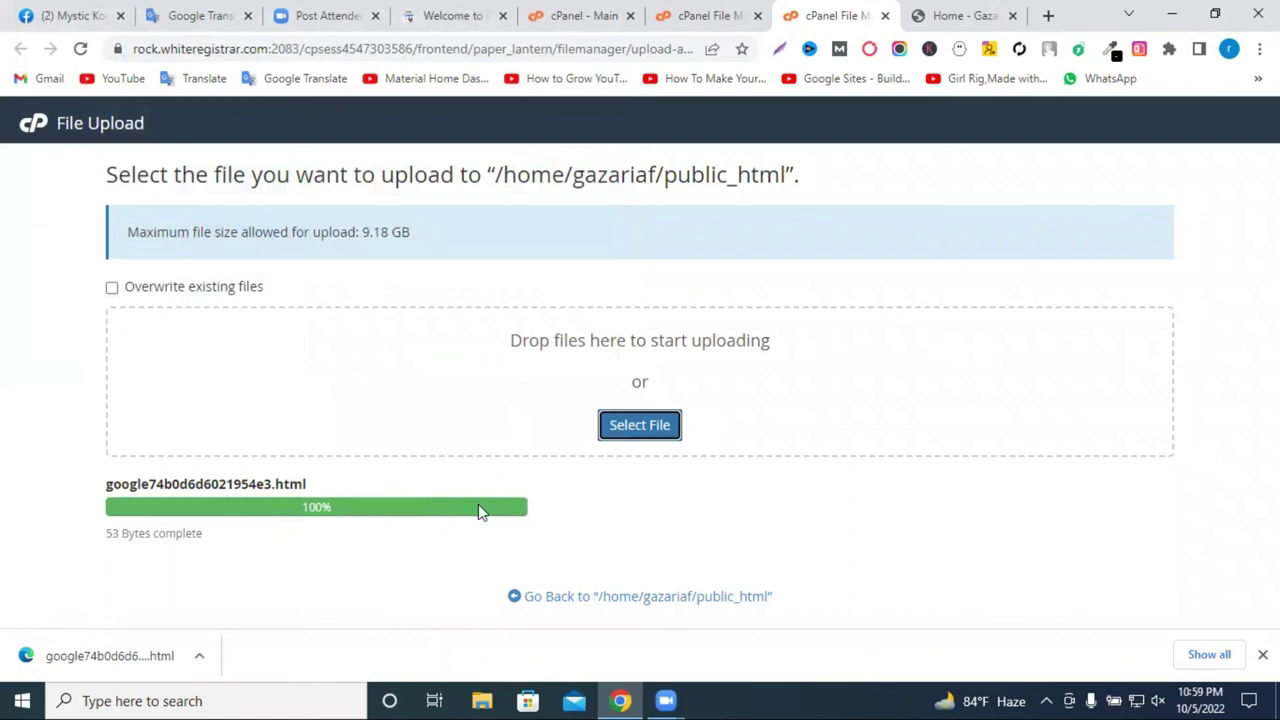
pyautogui.click(614, 592)
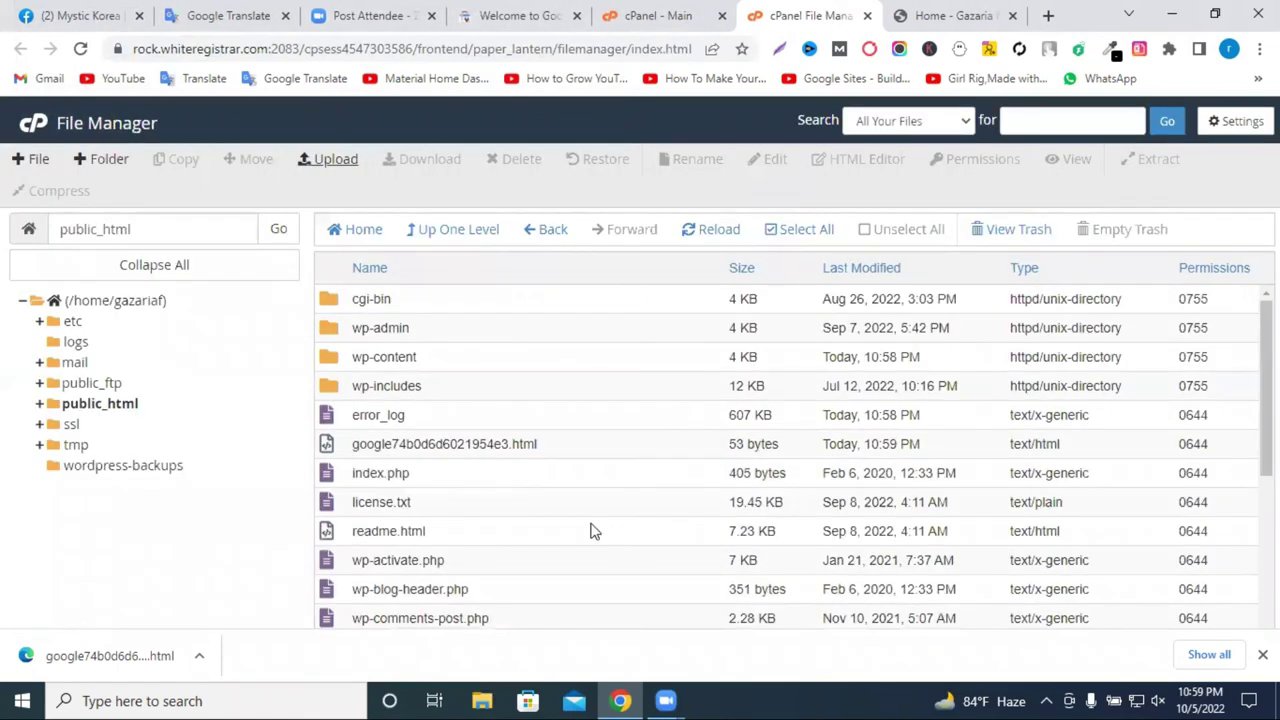
pyautogui.doubleClick(543, 449)
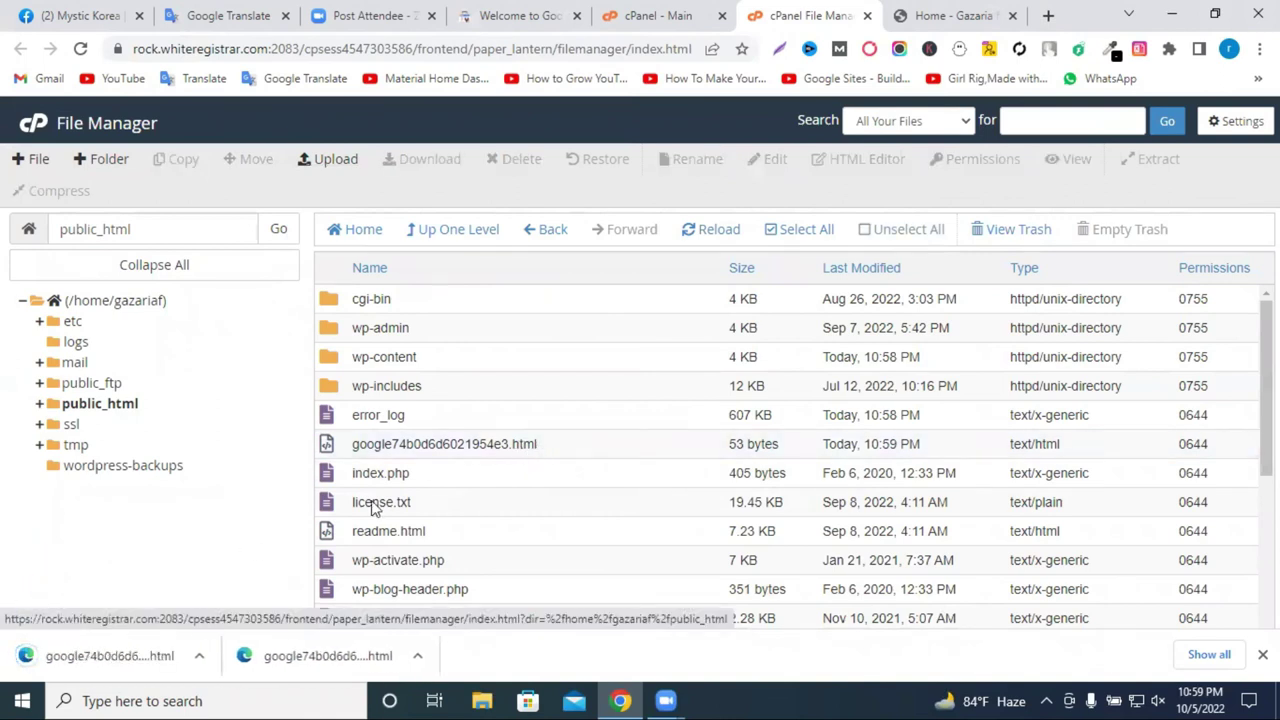
pyautogui.click(355, 448)
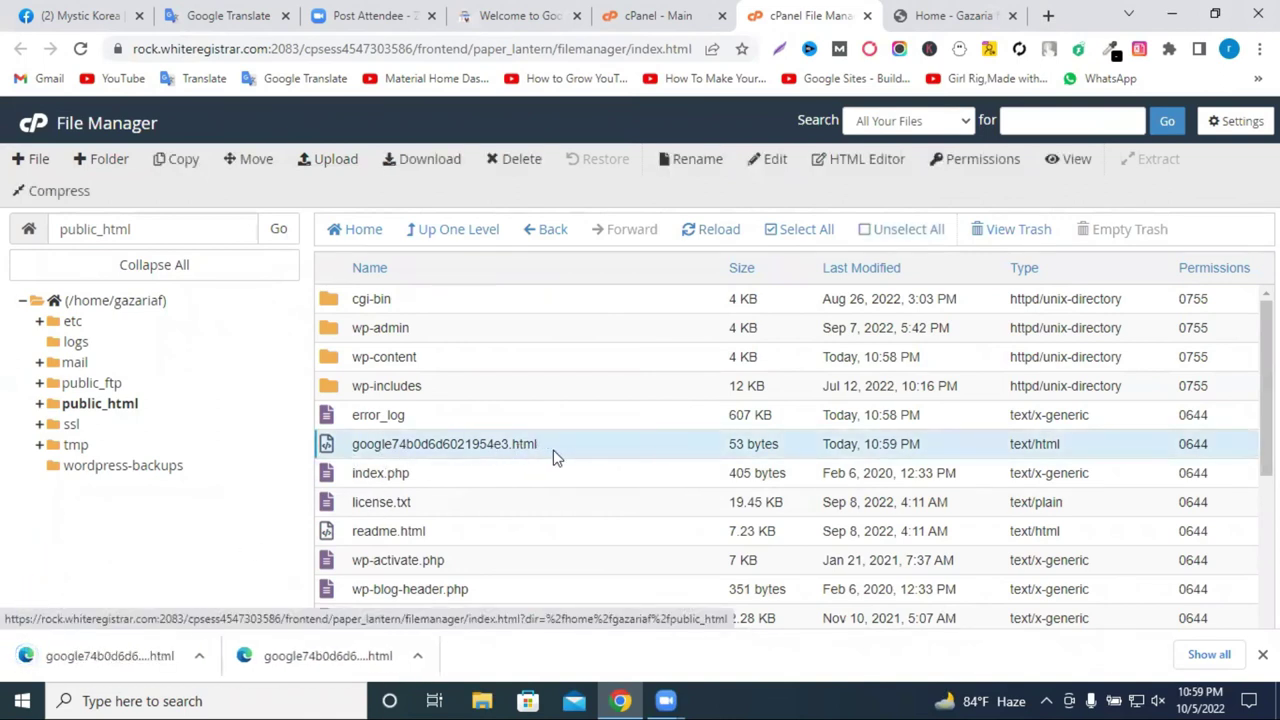
# Step: Return to Search Console, verify ownership of the property with the HTML file method and dismiss the browser's download bar
pyautogui.click(560, 15)
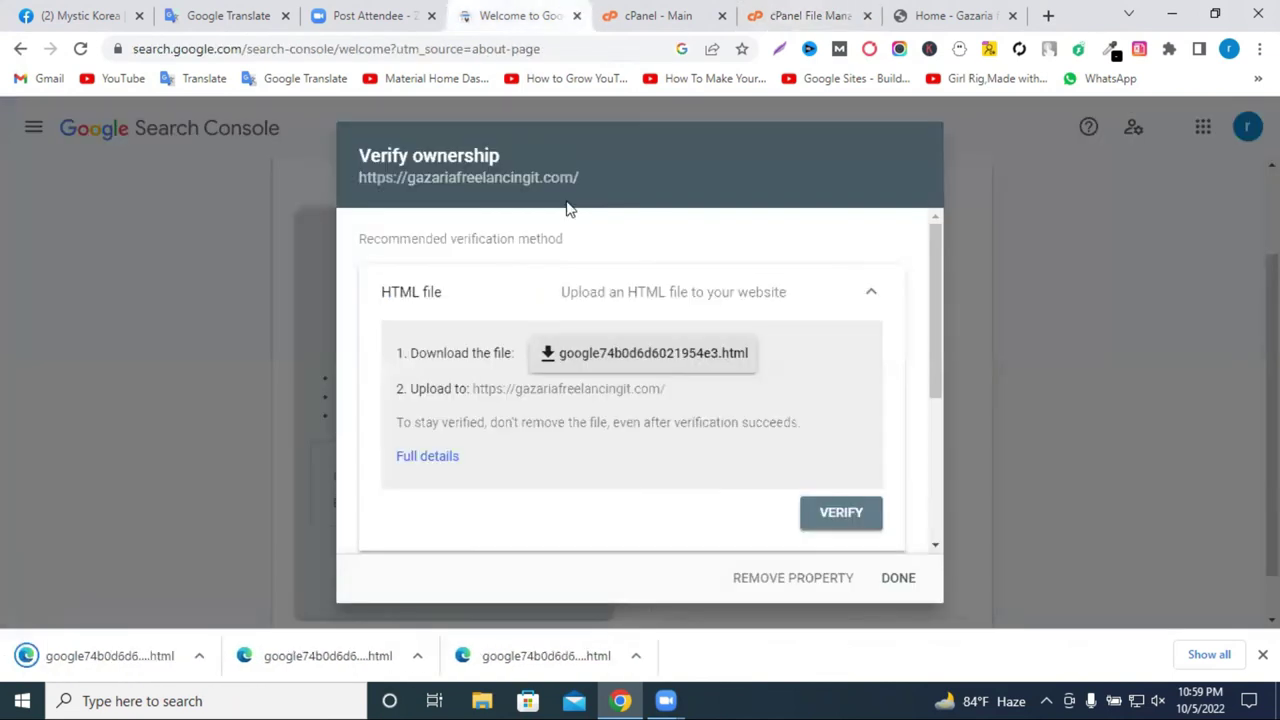
pyautogui.scroll(-2, 790, 450)
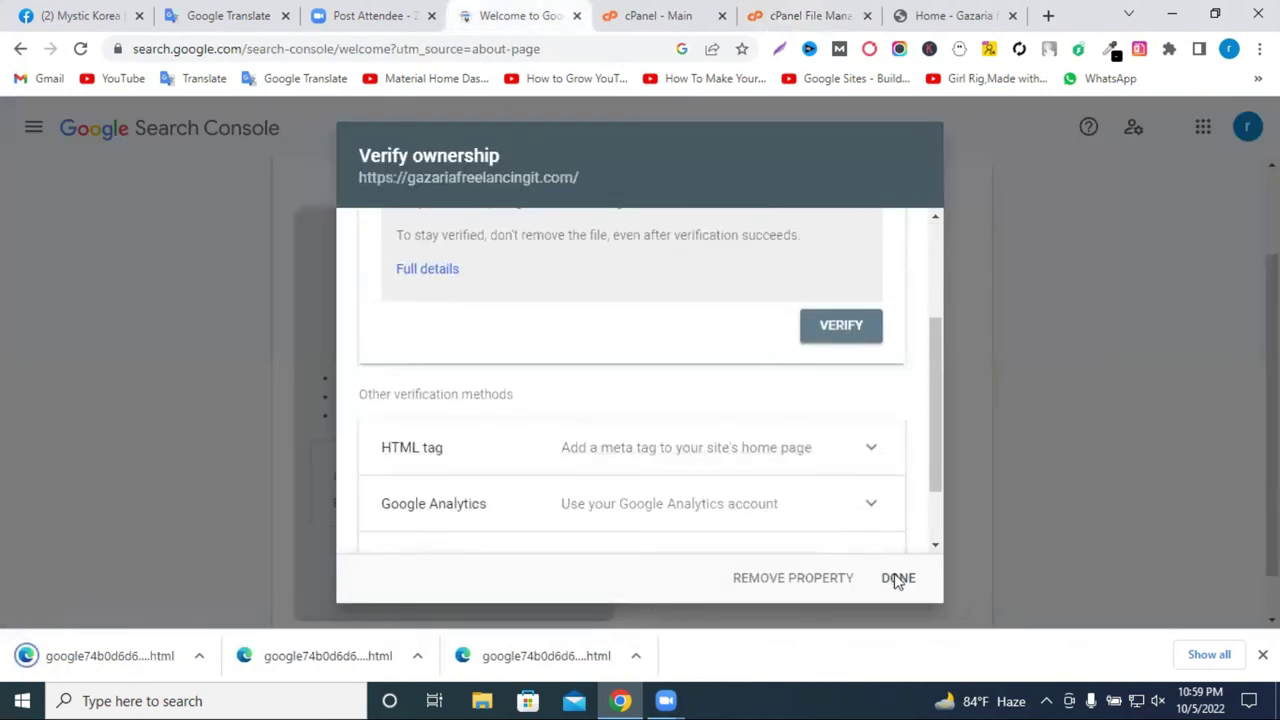
pyautogui.click(858, 336)
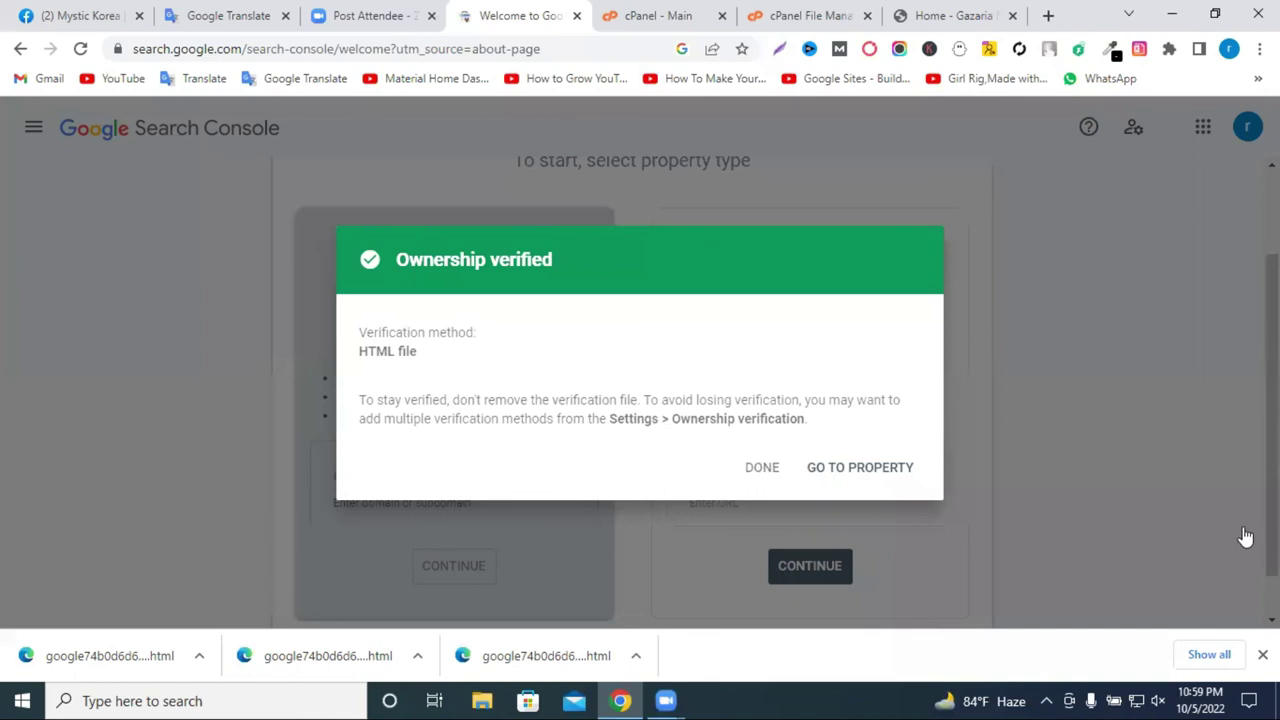
pyautogui.click(1262, 654)
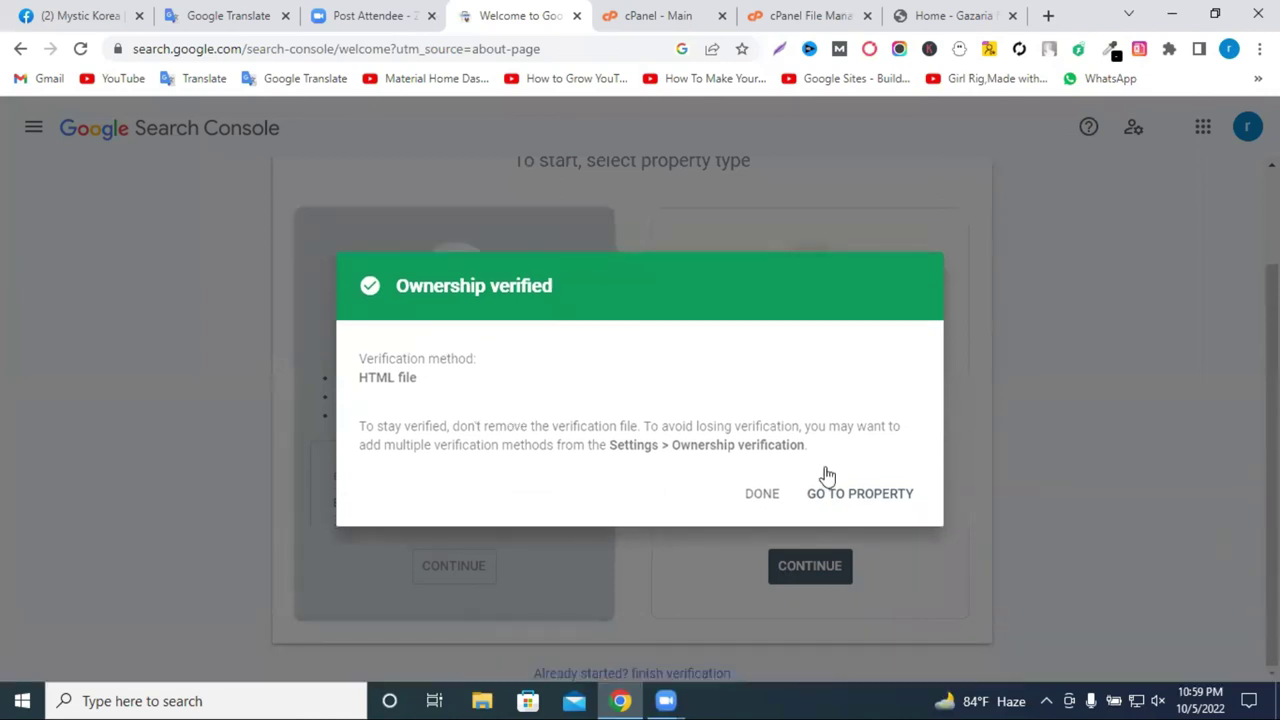